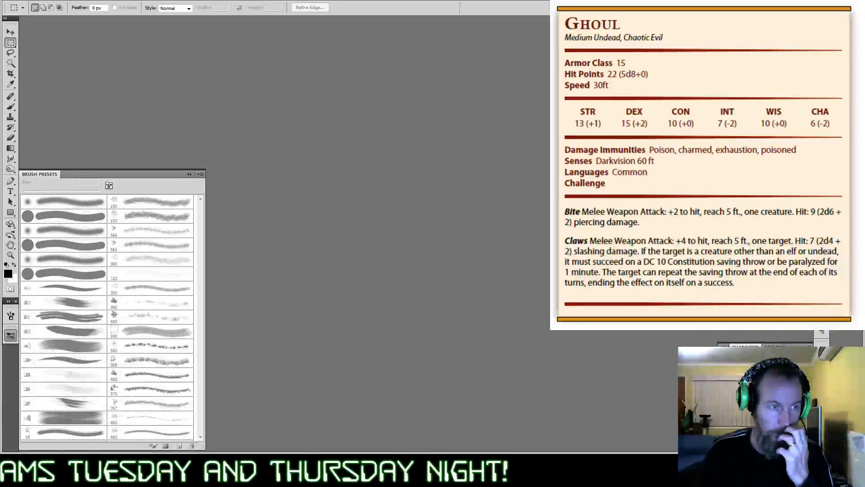
pyautogui.click(27, 1)
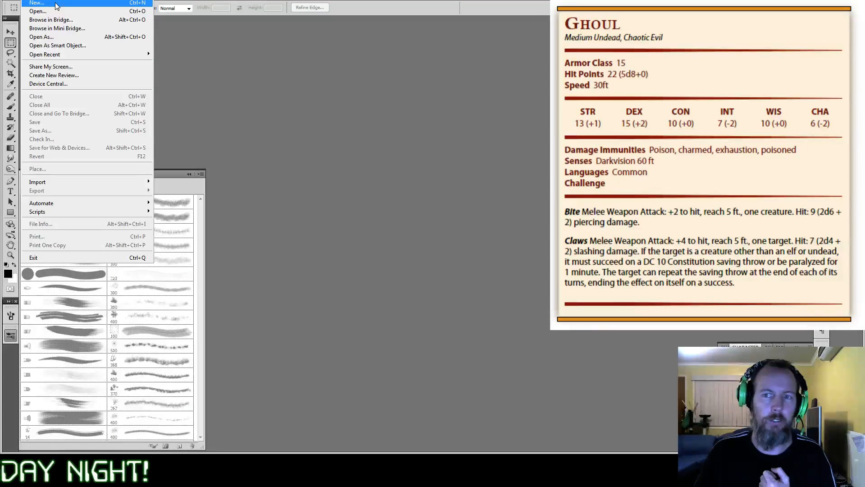
pyautogui.click(33, 0)
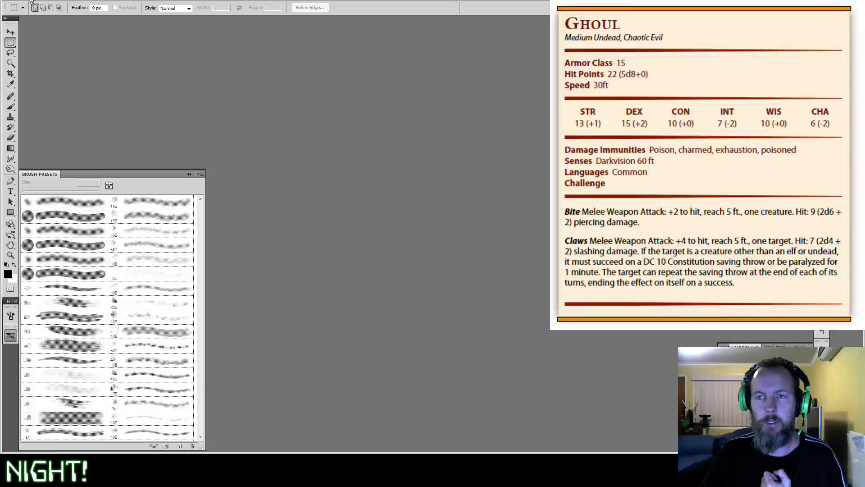
pyautogui.click(33, 0)
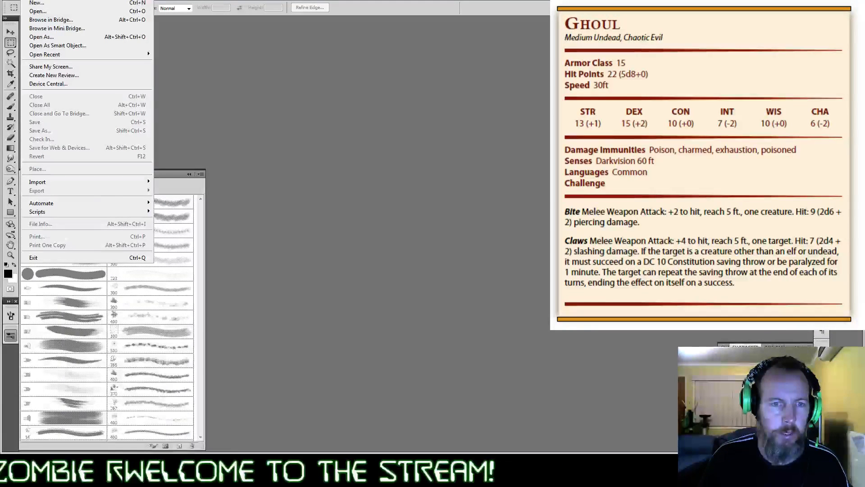
pyautogui.press('Escape')
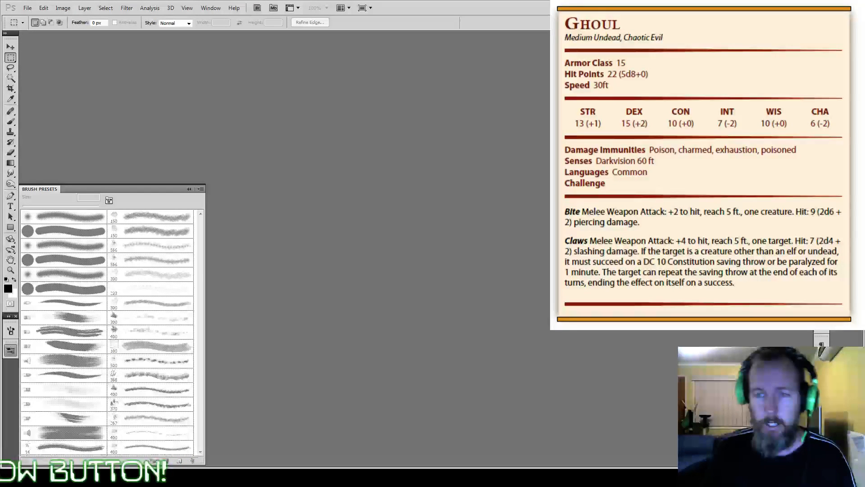
pyautogui.click(10, 350)
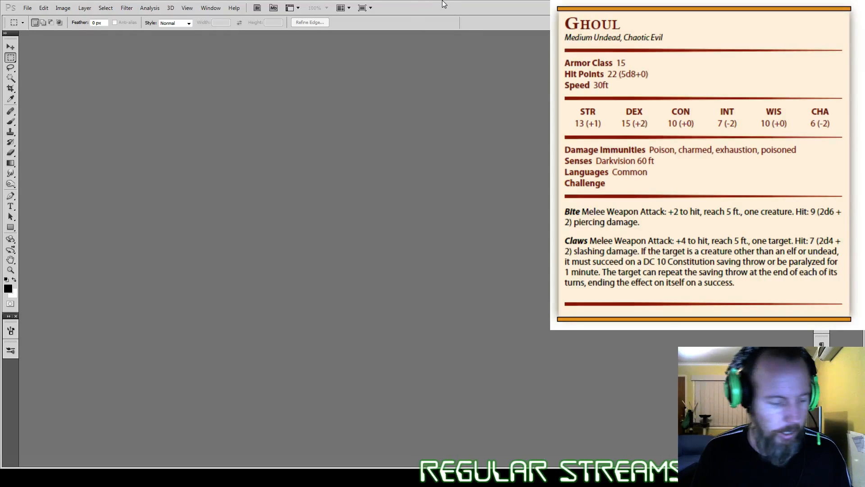
# Step: Create a new white 1000 x 1000 pixel RGB document at 300 pixels/inch from the My custom preset
pyautogui.click(32, 7)
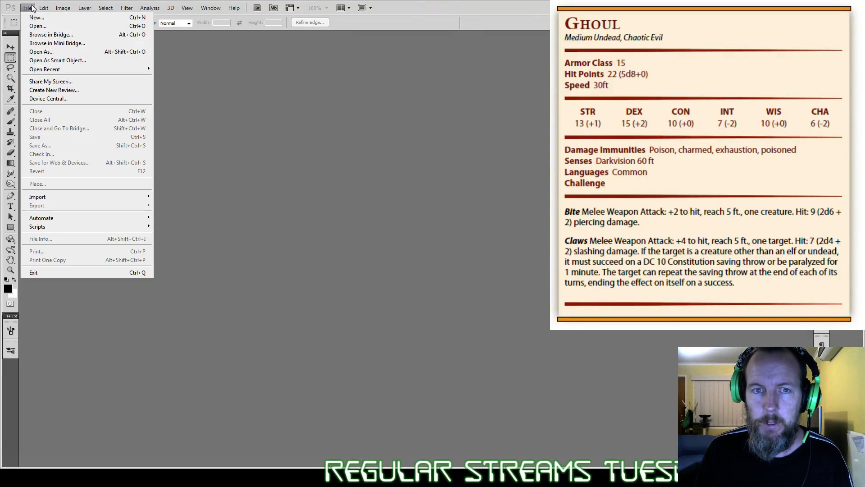
pyautogui.moveTo(44, 8)
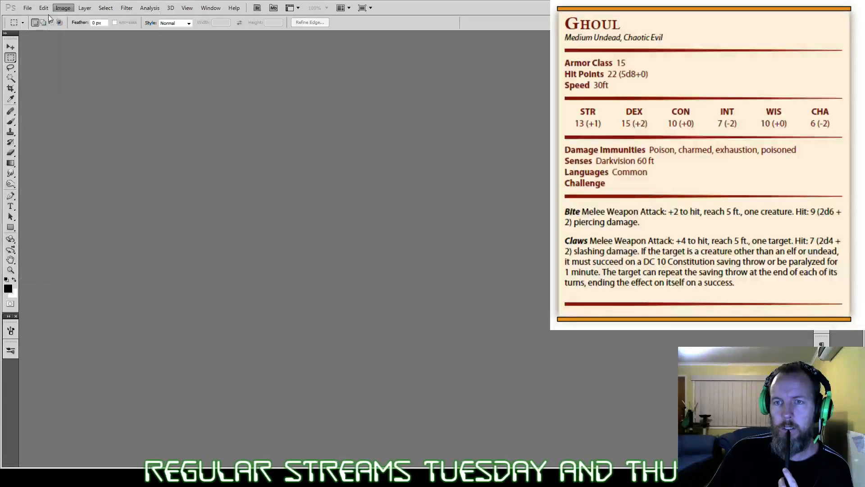
pyautogui.click(33, 18)
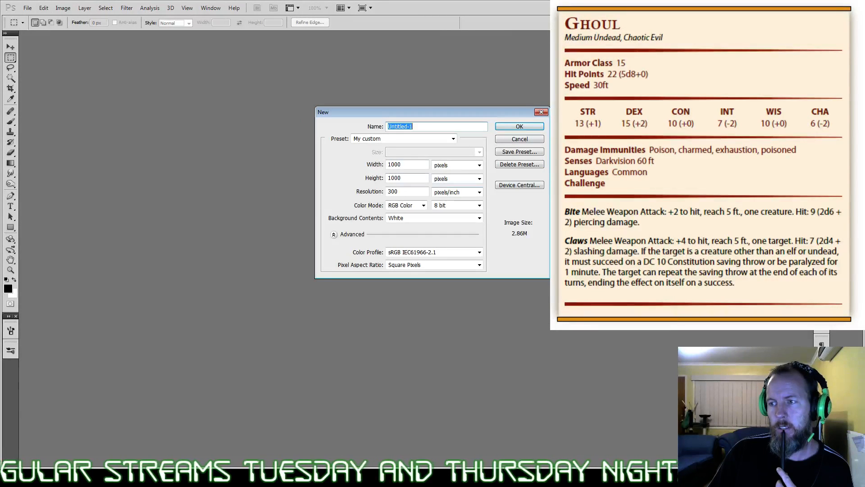
pyautogui.press('Return')
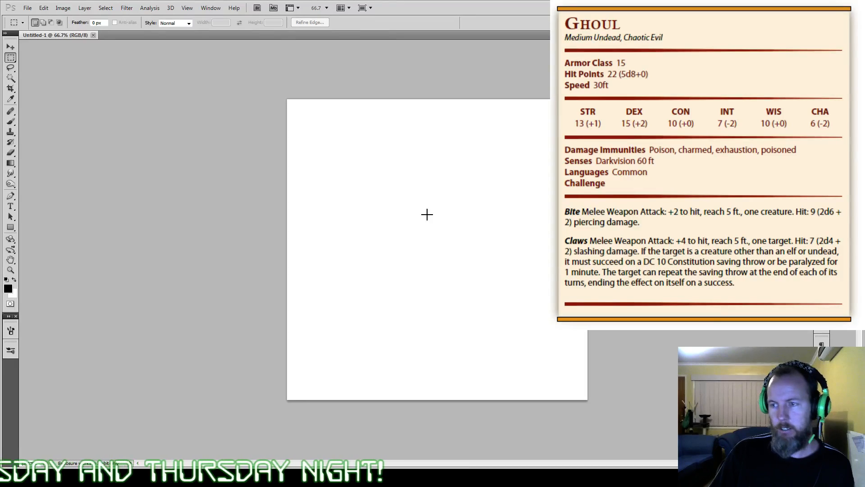
pyautogui.scroll(2, 426, 214)
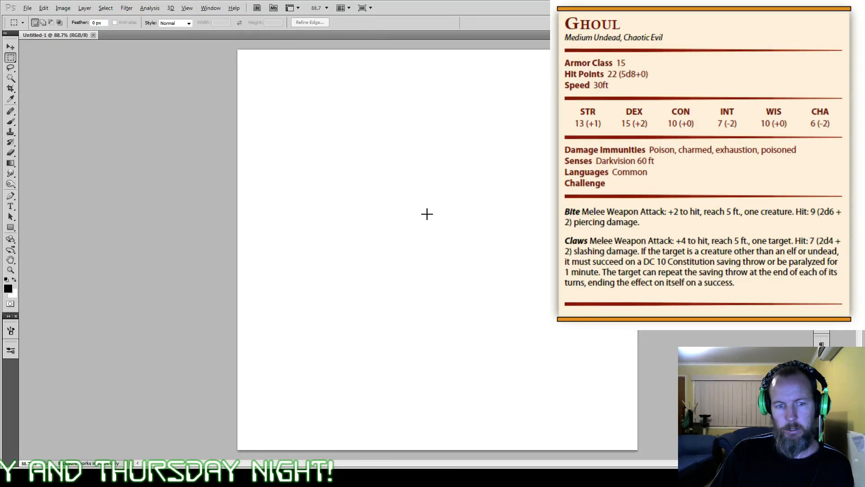
pyautogui.press('alt')
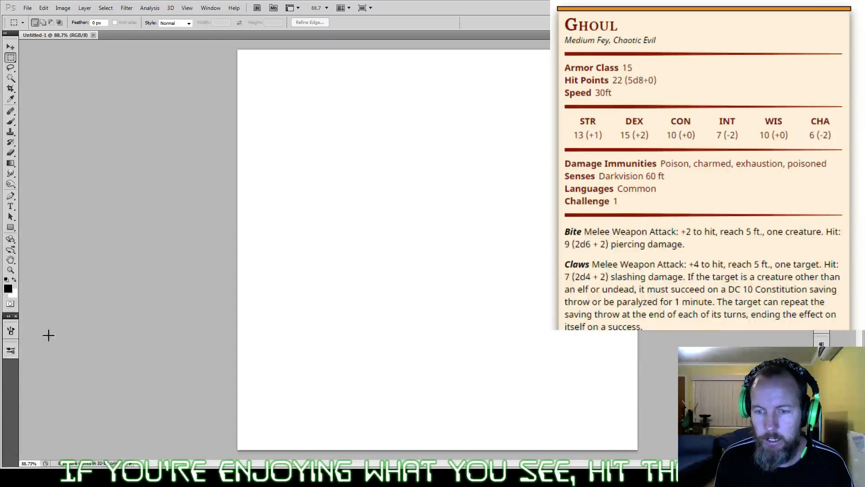
# Step: Show the brush presets and choose the thin, broken-line 5 px preset for the Brush tool
pyautogui.click(10, 330)
pyautogui.click(12, 123)
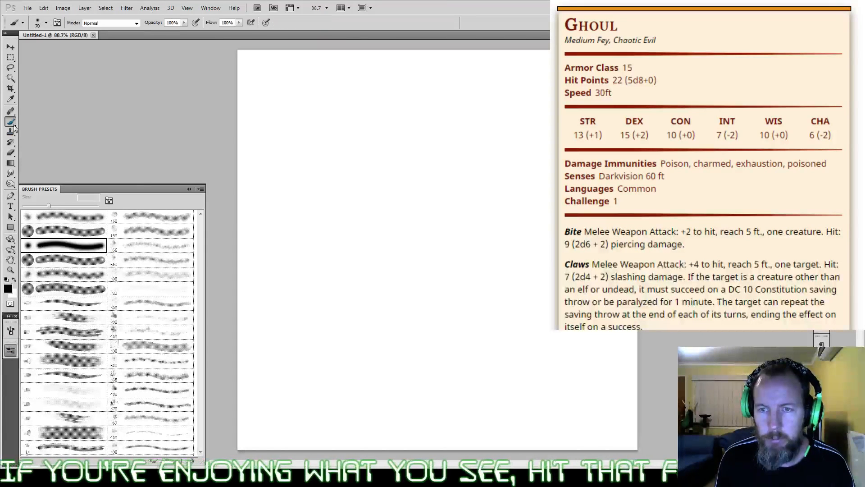
pyautogui.moveTo(201, 229); pyautogui.dragTo(200, 255)
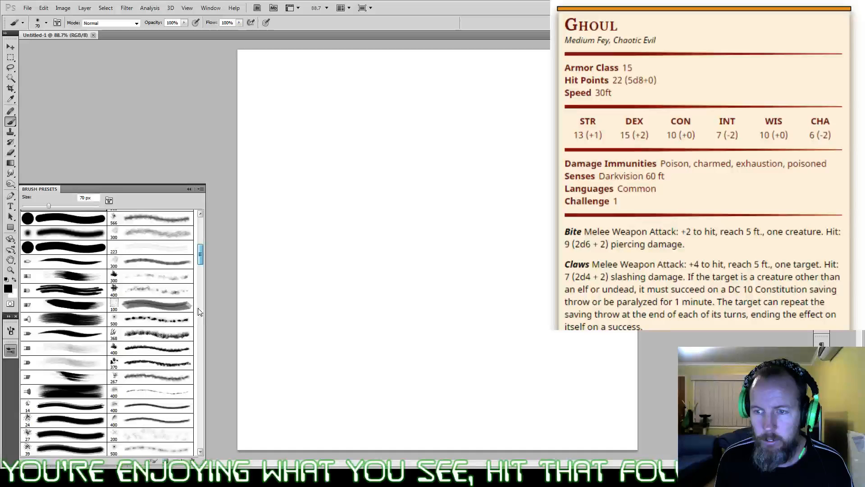
pyautogui.moveTo(198, 309)
pyautogui.mouseDown()
pyautogui.moveTo(200, 378)
pyautogui.moveTo(202, 326)
pyautogui.mouseUp()
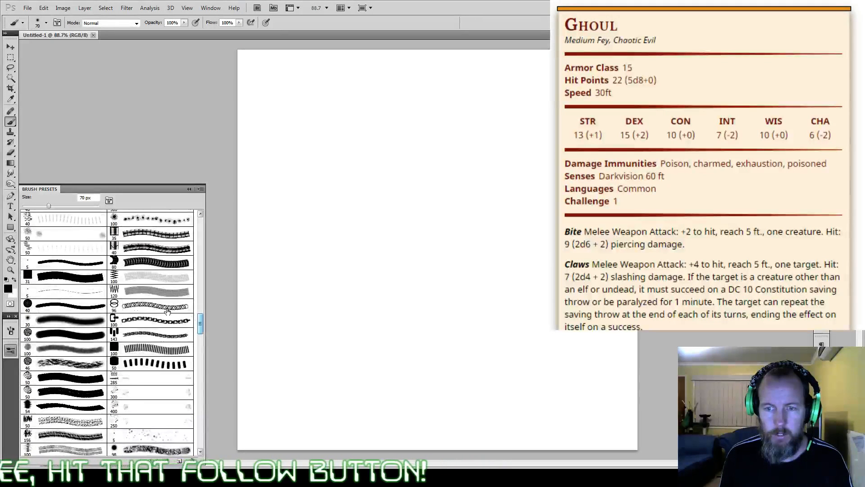
pyautogui.click(73, 294)
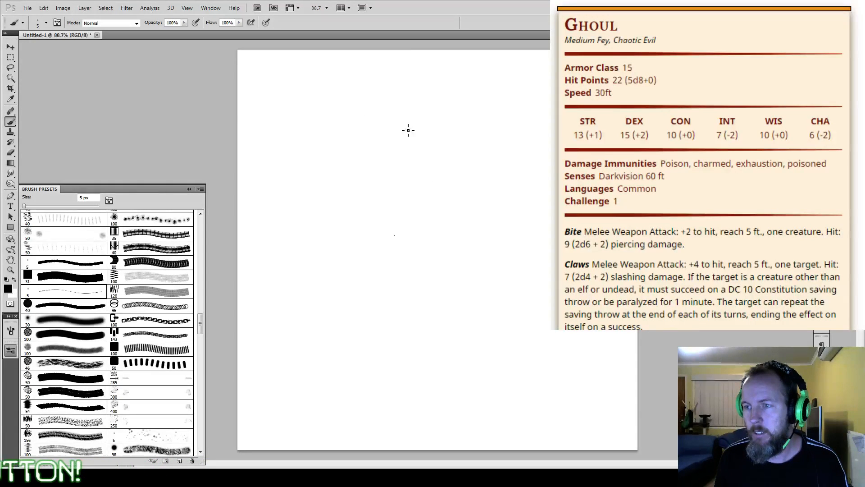
# Step: Sketch a rough oval head in the upper middle of the canvas and scribble a dense beard over its lower half
pyautogui.moveTo(409, 130); pyautogui.dragTo(398, 119)
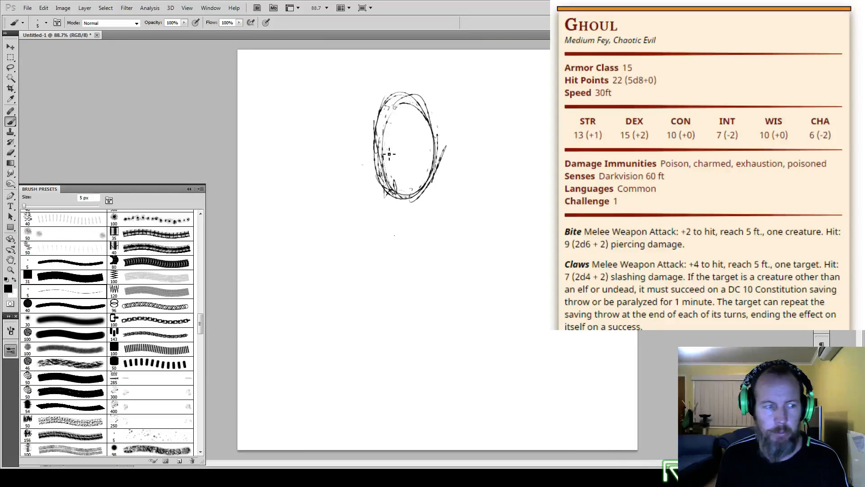
pyautogui.moveTo(389, 153)
pyautogui.mouseDown()
pyautogui.moveTo(382, 173)
pyautogui.moveTo(386, 162)
pyautogui.moveTo(397, 185)
pyautogui.moveTo(406, 156)
pyautogui.moveTo(419, 148)
pyautogui.moveTo(409, 178)
pyautogui.mouseUp()
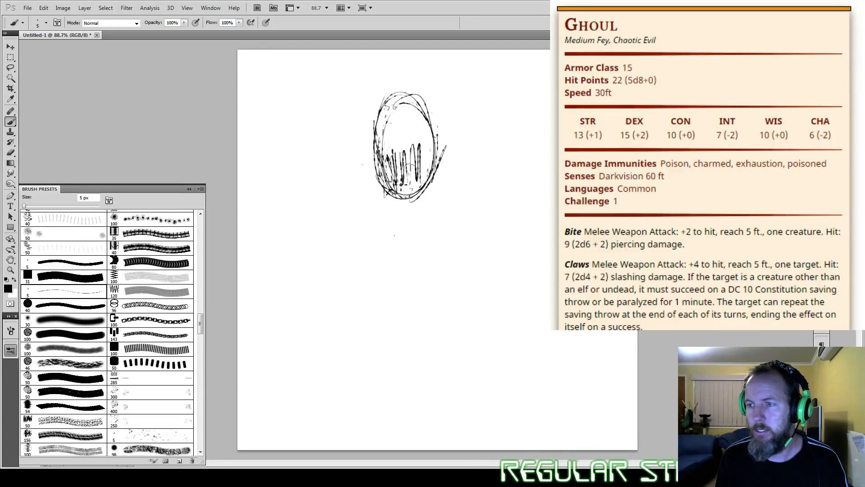
pyautogui.moveTo(405, 180)
pyautogui.mouseDown()
pyautogui.moveTo(395, 198)
pyautogui.moveTo(416, 208)
pyautogui.moveTo(428, 204)
pyautogui.moveTo(431, 186)
pyautogui.moveTo(405, 215)
pyautogui.moveTo(425, 211)
pyautogui.moveTo(427, 187)
pyautogui.mouseUp()
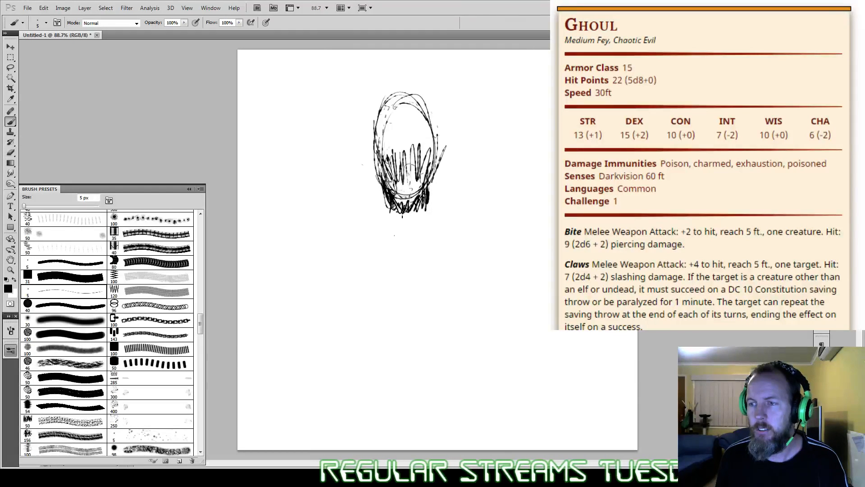
pyautogui.moveTo(402, 216); pyautogui.dragTo(434, 206)
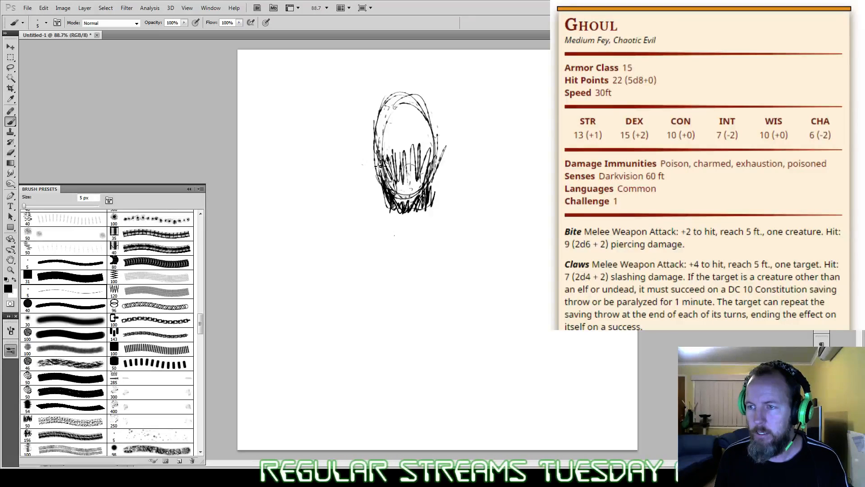
pyautogui.moveTo(381, 166)
pyautogui.mouseDown()
pyautogui.moveTo(399, 107)
pyautogui.moveTo(411, 103)
pyautogui.moveTo(441, 132)
pyautogui.moveTo(394, 108)
pyautogui.moveTo(386, 173)
pyautogui.moveTo(413, 173)
pyautogui.moveTo(409, 159)
pyautogui.moveTo(409, 183)
pyautogui.moveTo(411, 156)
pyautogui.moveTo(415, 184)
pyautogui.moveTo(422, 162)
pyautogui.moveTo(435, 157)
pyautogui.moveTo(423, 191)
pyautogui.moveTo(399, 205)
pyautogui.mouseUp()
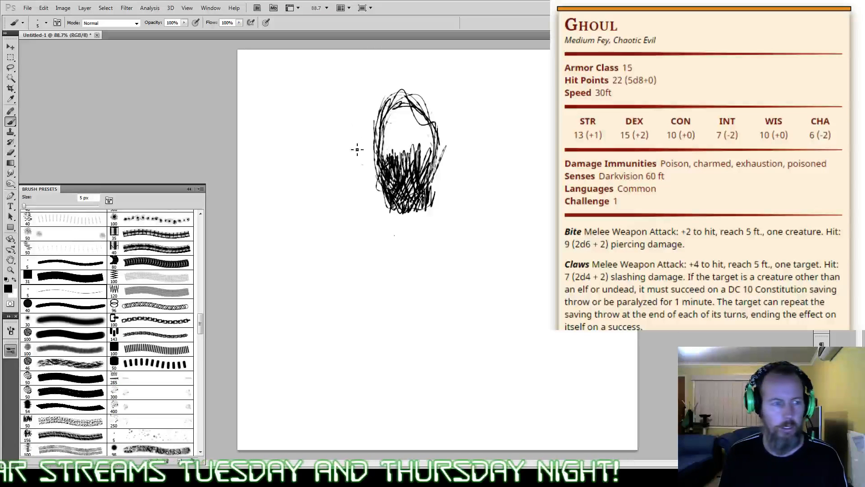
# Step: Sketch the neck, both shoulders and a rough upper chest below the bearded head
pyautogui.moveTo(393, 210)
pyautogui.mouseDown()
pyautogui.moveTo(397, 230)
pyautogui.moveTo(415, 217)
pyautogui.moveTo(415, 237)
pyautogui.moveTo(383, 236)
pyautogui.moveTo(375, 352)
pyautogui.mouseUp()
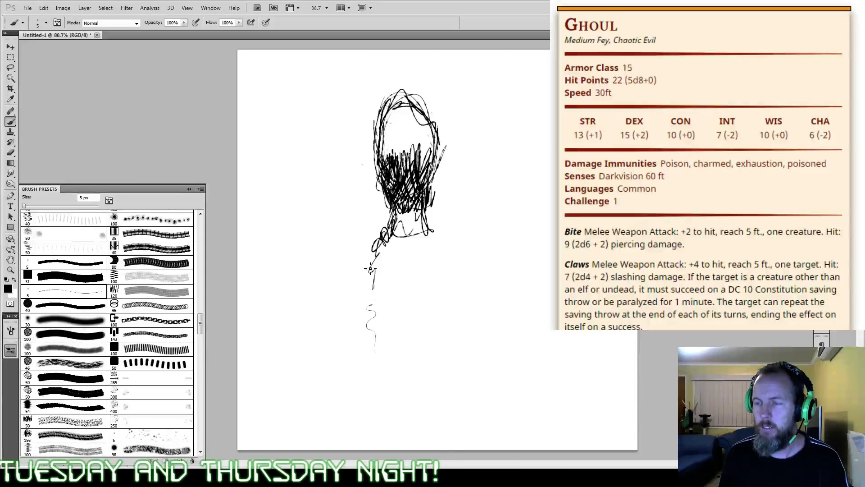
pyautogui.moveTo(371, 271); pyautogui.dragTo(369, 315)
pyautogui.moveTo(387, 258)
pyautogui.mouseDown()
pyautogui.moveTo(365, 284)
pyautogui.moveTo(392, 290)
pyautogui.mouseUp()
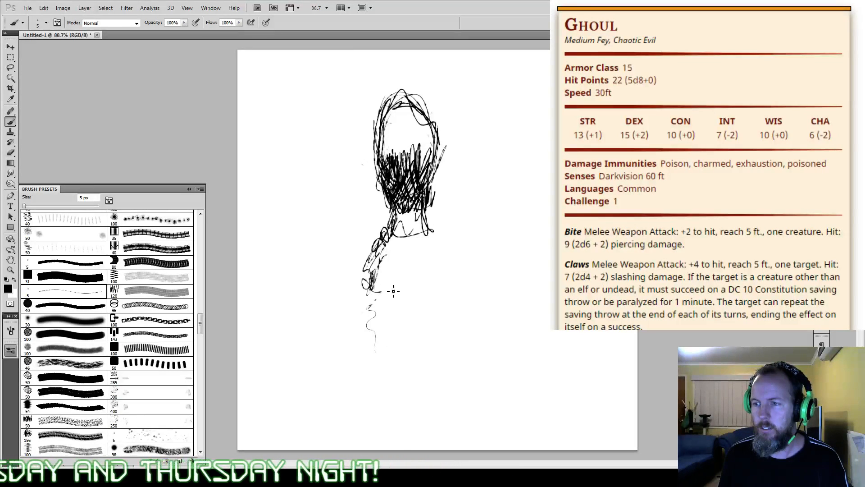
pyautogui.moveTo(421, 259); pyautogui.dragTo(433, 236)
pyautogui.moveTo(460, 280)
pyautogui.mouseDown()
pyautogui.moveTo(430, 238)
pyautogui.moveTo(435, 292)
pyautogui.mouseUp()
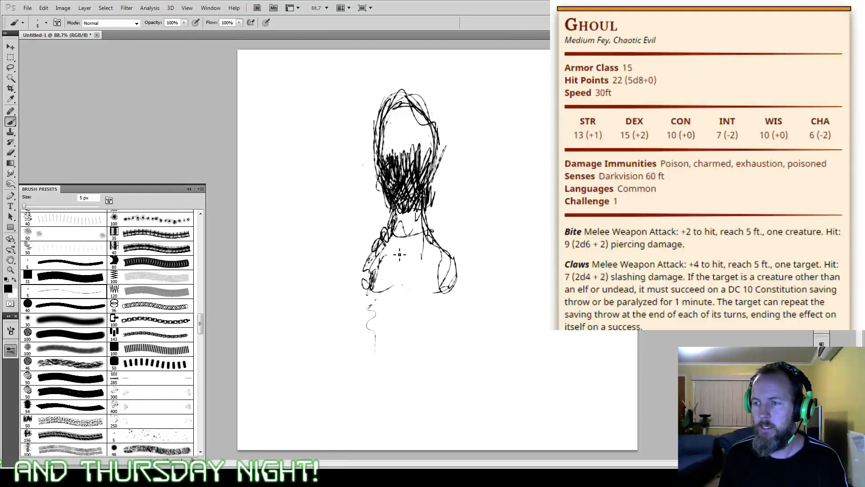
pyautogui.moveTo(379, 292)
pyautogui.mouseDown()
pyautogui.moveTo(382, 283)
pyautogui.moveTo(405, 288)
pyautogui.moveTo(437, 279)
pyautogui.moveTo(388, 288)
pyautogui.mouseUp()
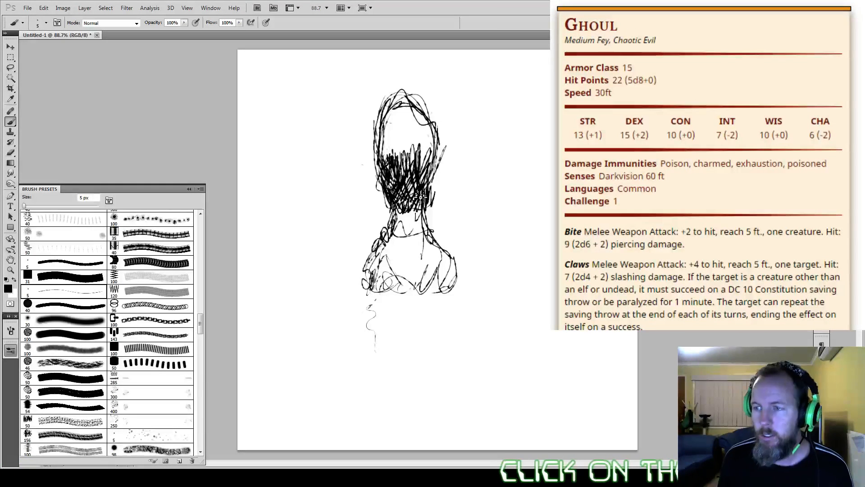
# Step: Enlarge the Eraser to 175 px and erase the entire bearded figure sketch
pyautogui.press('e')
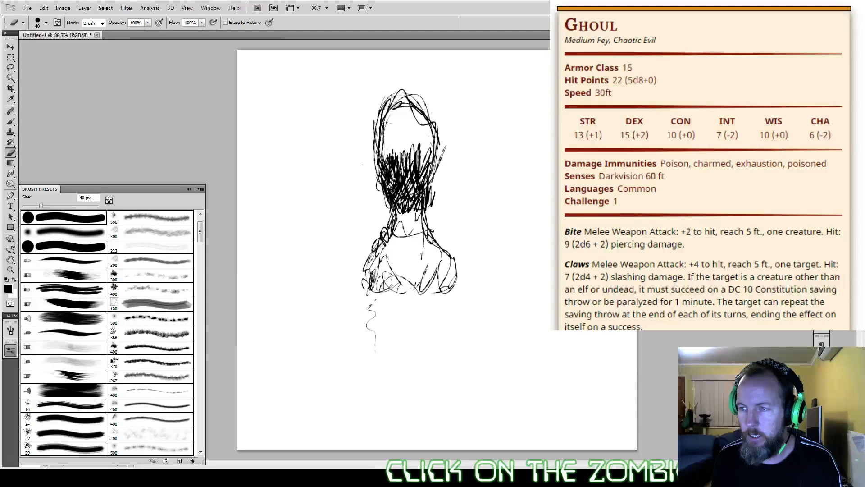
pyautogui.press(']')
pyautogui.press(']')
pyautogui.press(']')
pyautogui.press(']')
pyautogui.press(']')
pyautogui.press(']')
pyautogui.press(']')
pyautogui.press(']')
pyautogui.press(']')
pyautogui.moveTo(428, 118)
pyautogui.mouseDown()
pyautogui.moveTo(352, 230)
pyautogui.moveTo(396, 194)
pyautogui.moveTo(341, 320)
pyautogui.moveTo(412, 194)
pyautogui.moveTo(328, 120)
pyautogui.moveTo(367, 294)
pyautogui.mouseUp()
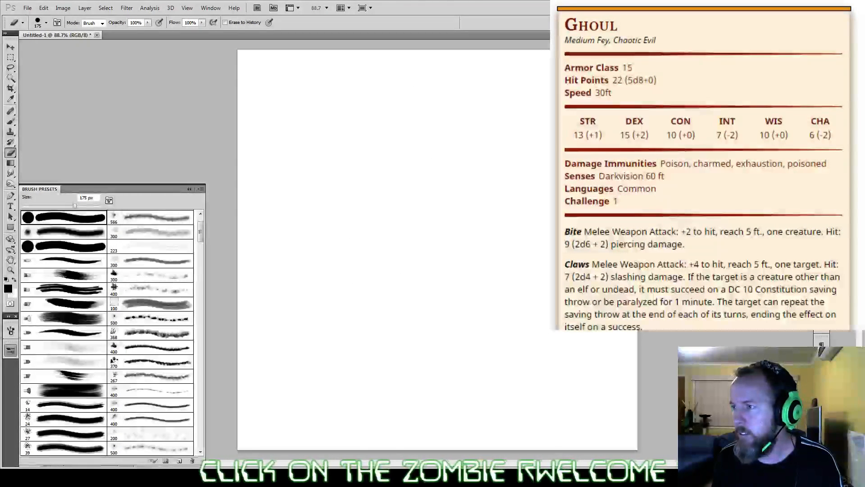
# Step: Add a new layer and assign the Oil Pastel Large brush preset to the Eraser
pyautogui.hotkey('ctrl', 'shift', 'alt', 'n')
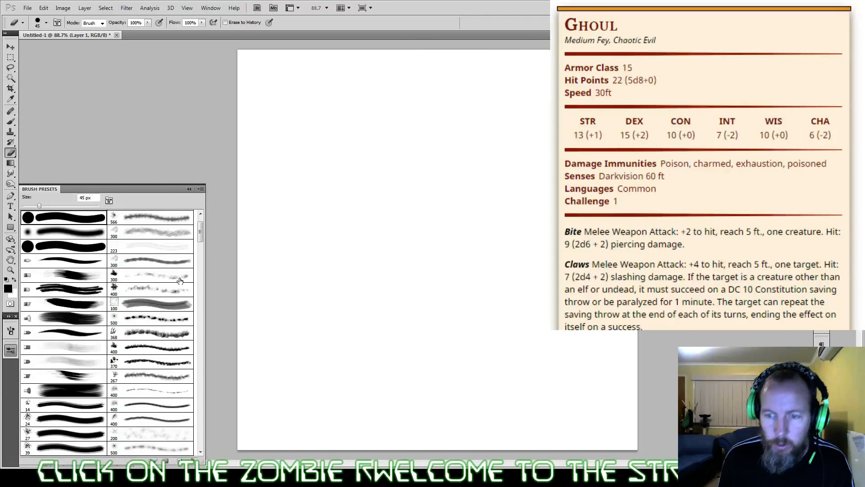
pyautogui.moveTo(201, 237); pyautogui.dragTo(204, 275)
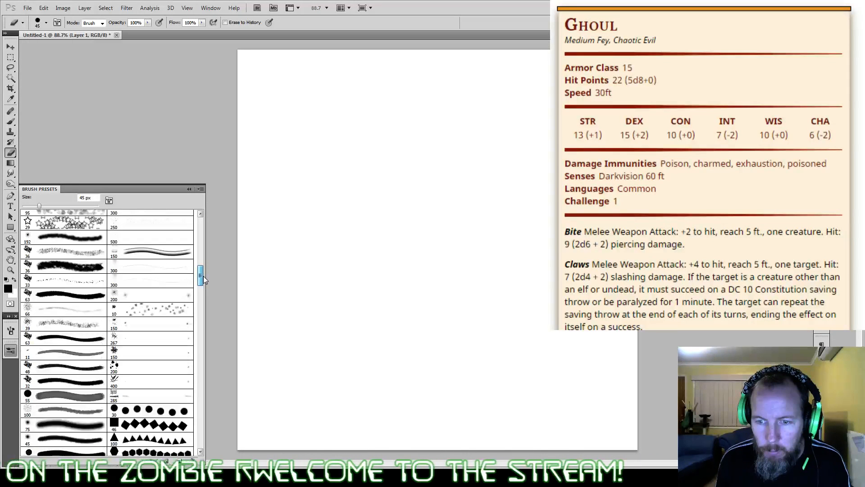
pyautogui.doubleClick(68, 294)
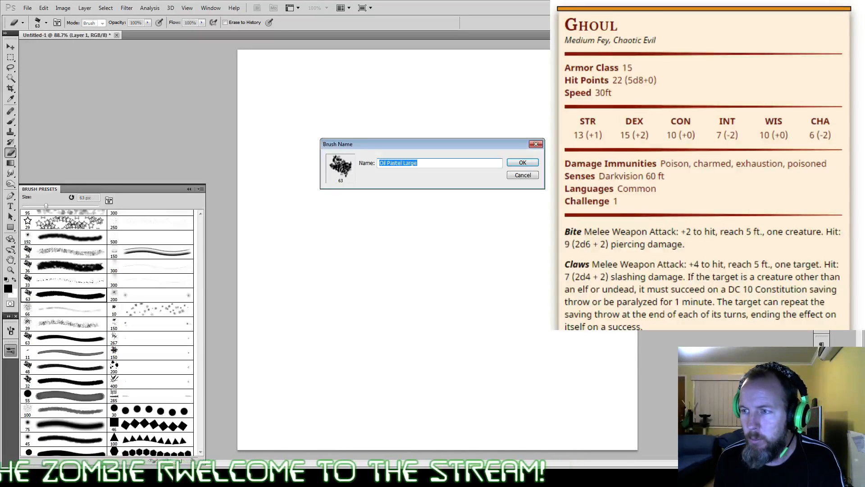
pyautogui.press('Return')
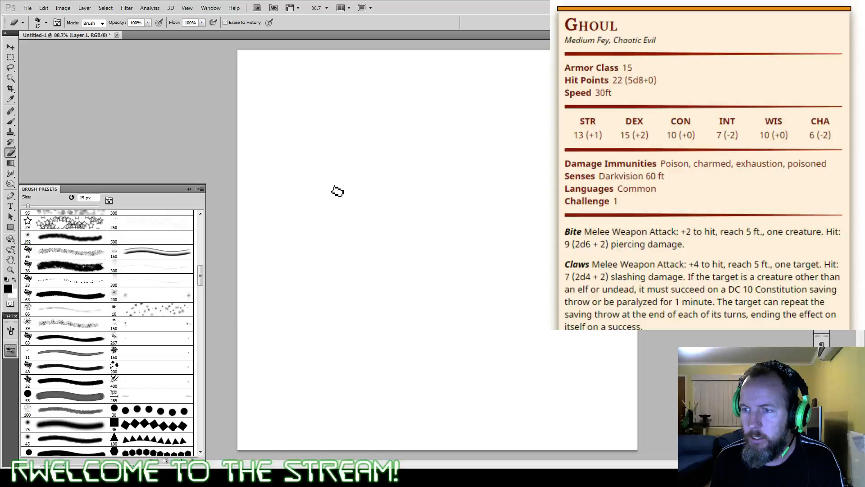
# Step: Choose the 32 px textured preset for the Brush tool, reduce it to 10 px and scribble loose strokes across the middle of the canvas
pyautogui.press('b')
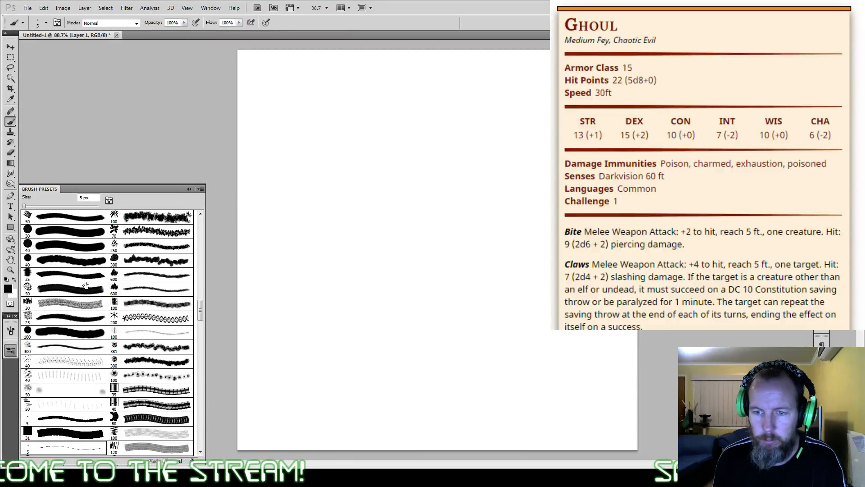
pyautogui.scroll(3, 201, 311)
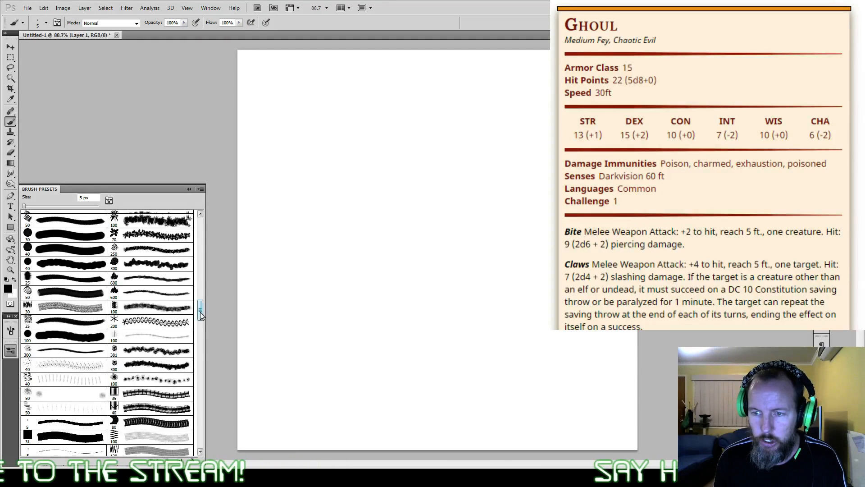
pyautogui.moveTo(201, 312); pyautogui.dragTo(200, 289)
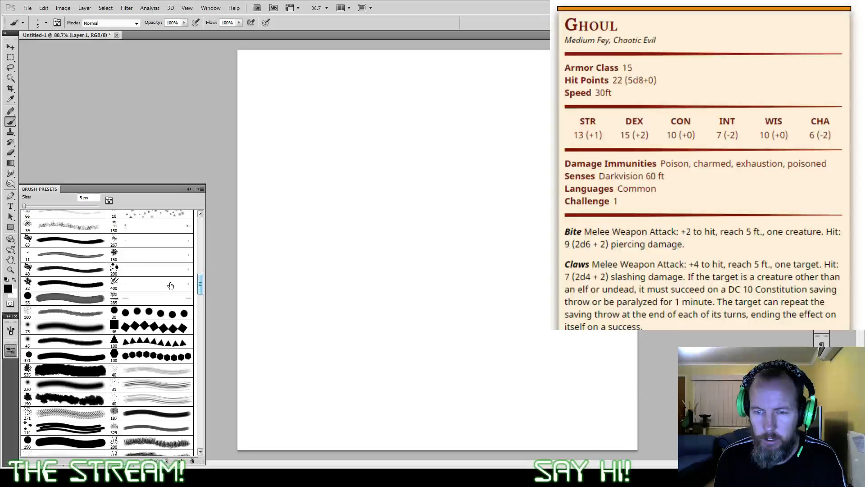
pyautogui.click(87, 285)
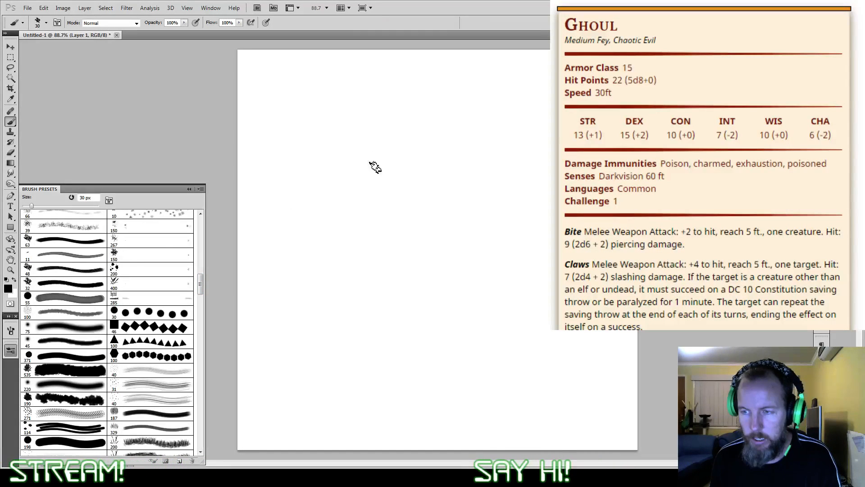
pyautogui.press('[')
pyautogui.press('[')
pyautogui.press('[')
pyautogui.moveTo(323, 214)
pyautogui.mouseDown()
pyautogui.moveTo(361, 166)
pyautogui.moveTo(334, 201)
pyautogui.moveTo(335, 237)
pyautogui.moveTo(324, 237)
pyautogui.moveTo(327, 245)
pyautogui.moveTo(344, 231)
pyautogui.moveTo(363, 238)
pyautogui.moveTo(366, 213)
pyautogui.moveTo(427, 218)
pyautogui.moveTo(445, 236)
pyautogui.moveTo(425, 258)
pyautogui.mouseUp()
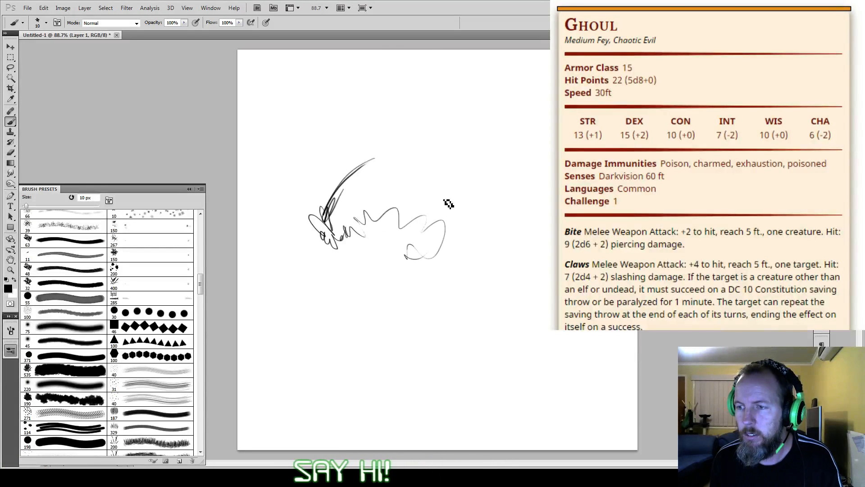
# Step: Sketch a monster head around the loose strokes, adding a round eye, brow line, jagged teeth, cheek and lower jaw
pyautogui.moveTo(409, 165); pyautogui.dragTo(439, 176)
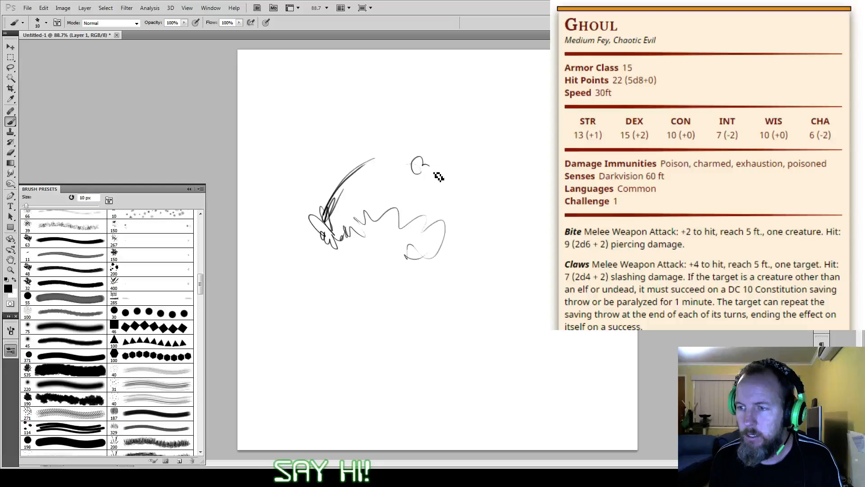
pyautogui.moveTo(438, 177); pyautogui.dragTo(417, 194)
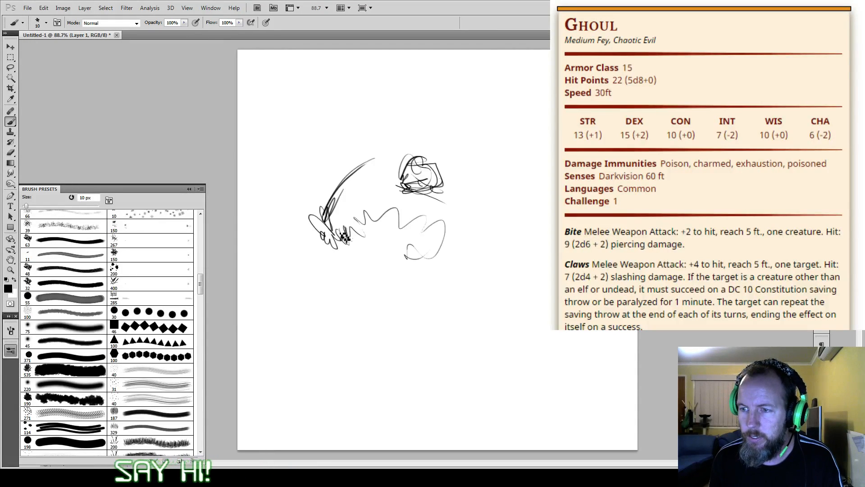
pyautogui.moveTo(344, 237); pyautogui.dragTo(394, 225)
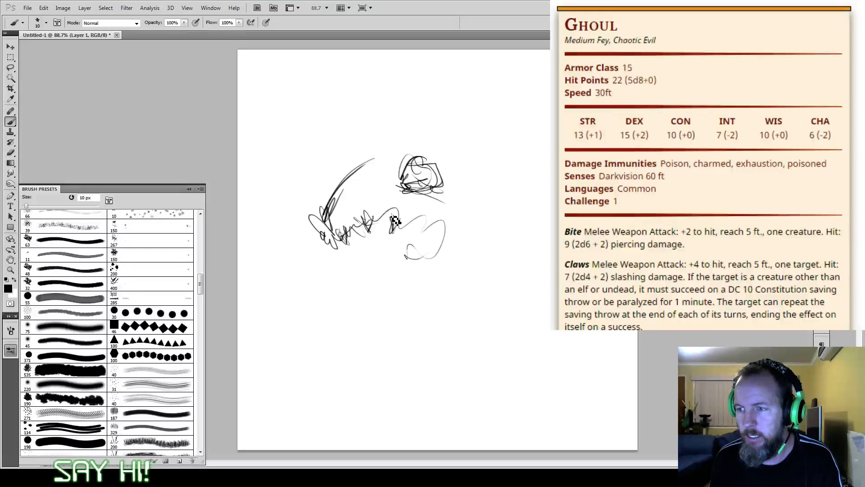
pyautogui.moveTo(388, 278); pyautogui.dragTo(444, 250)
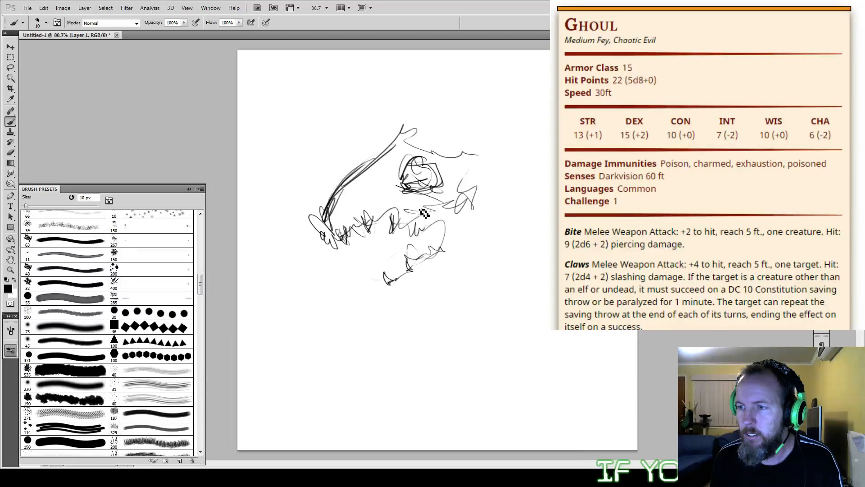
pyautogui.moveTo(424, 213)
pyautogui.mouseDown()
pyautogui.moveTo(450, 205)
pyautogui.moveTo(469, 217)
pyautogui.moveTo(496, 191)
pyautogui.mouseUp()
pyautogui.moveTo(461, 215)
pyautogui.mouseDown()
pyautogui.moveTo(453, 245)
pyautogui.moveTo(424, 272)
pyautogui.mouseUp()
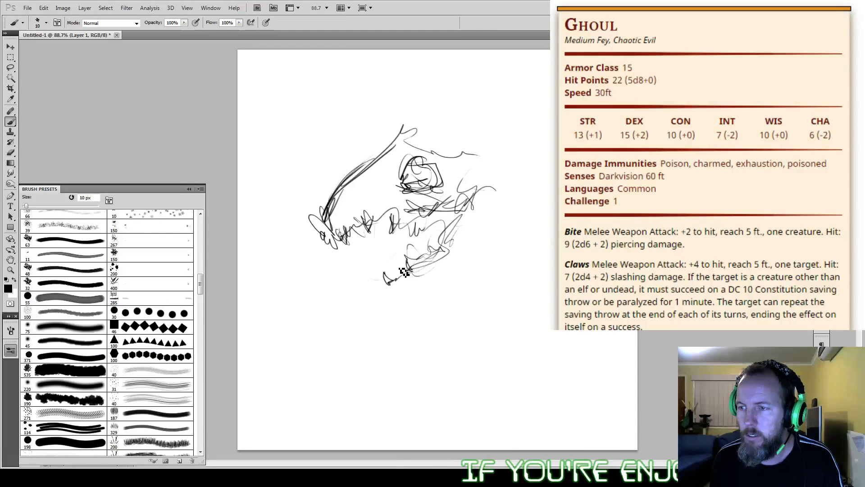
# Step: Erase most of the long snout and redraw a shorter muzzle with jagged upper and lower teeth
pyautogui.press('e')
pyautogui.moveTo(376, 155)
pyautogui.mouseDown()
pyautogui.moveTo(322, 221)
pyautogui.moveTo(340, 239)
pyautogui.moveTo(359, 211)
pyautogui.mouseUp()
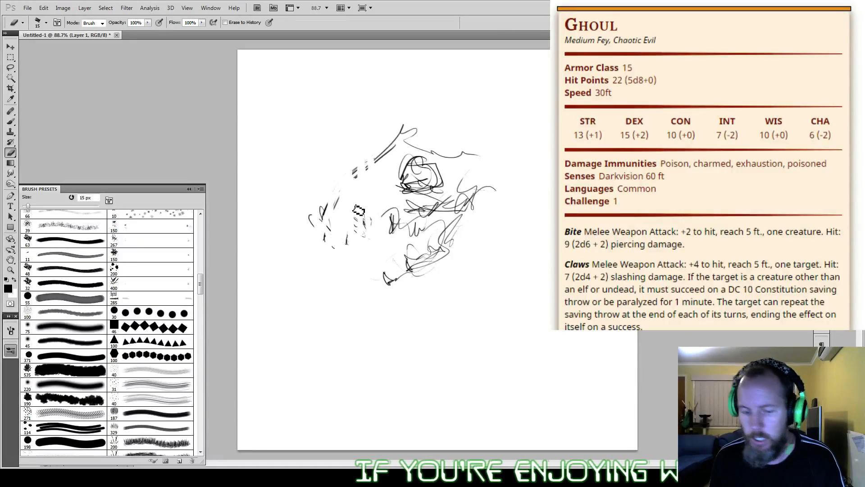
pyautogui.press('b')
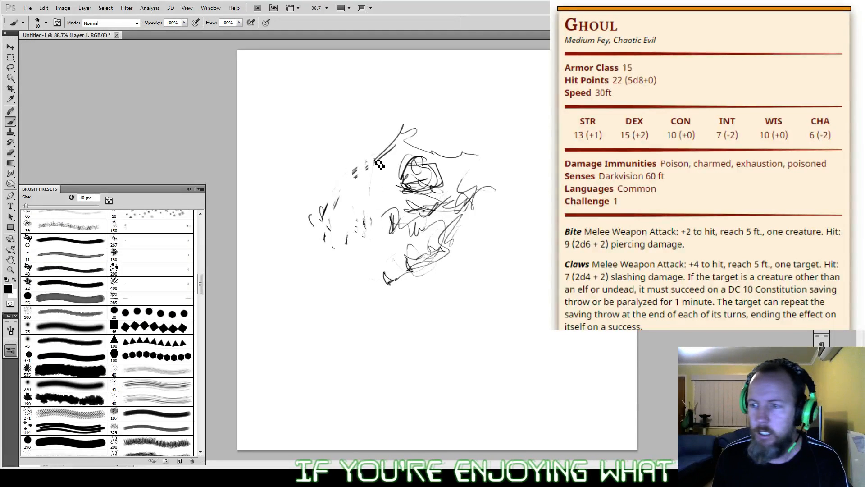
pyautogui.moveTo(365, 192)
pyautogui.mouseDown()
pyautogui.moveTo(400, 224)
pyautogui.moveTo(422, 228)
pyautogui.mouseUp()
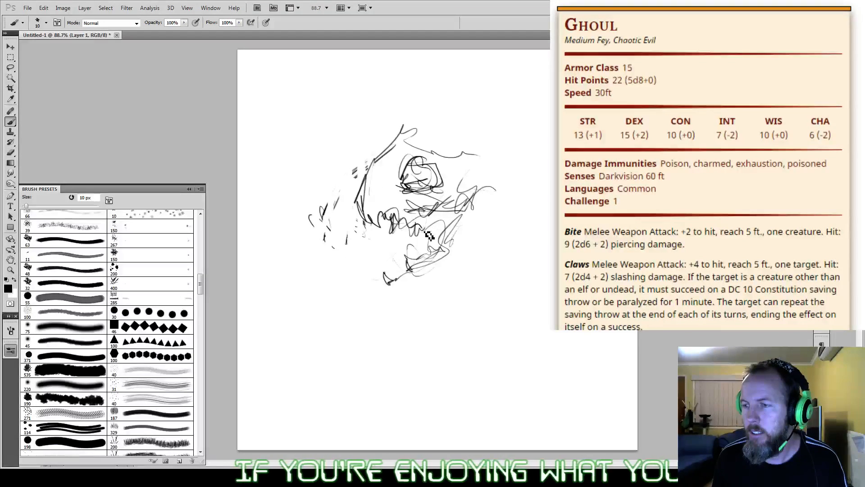
pyautogui.moveTo(390, 272)
pyautogui.mouseDown()
pyautogui.moveTo(403, 262)
pyautogui.moveTo(423, 256)
pyautogui.mouseUp()
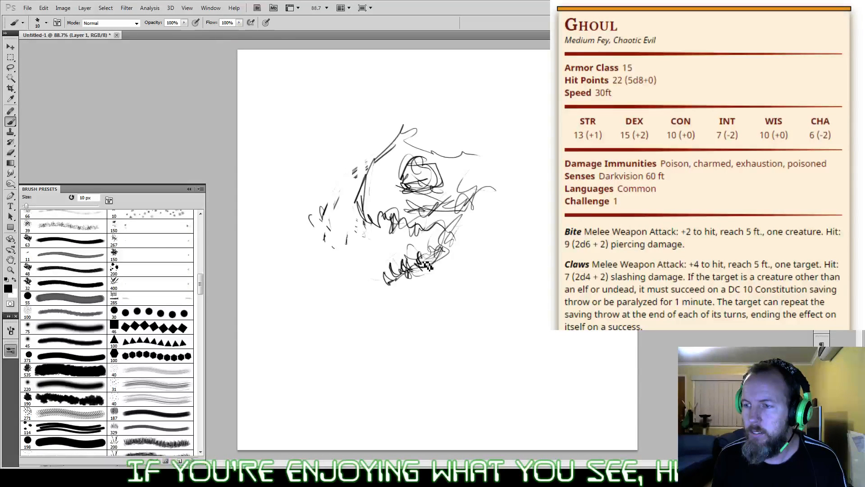
pyautogui.moveTo(380, 231)
pyautogui.mouseDown()
pyautogui.moveTo(392, 210)
pyautogui.moveTo(402, 232)
pyautogui.moveTo(421, 227)
pyautogui.mouseUp()
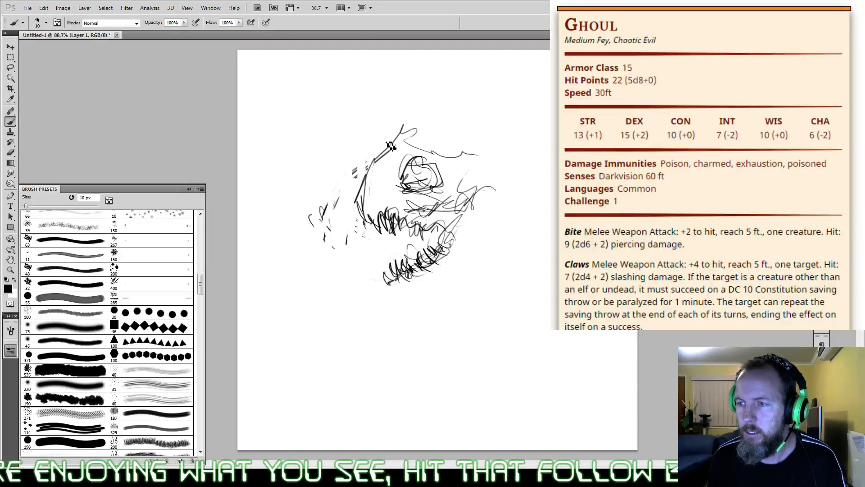
# Step: Sketch the spiky back of the skull, the chin line and a hatched neck extending behind the head
pyautogui.moveTo(468, 152)
pyautogui.mouseDown()
pyautogui.moveTo(481, 154)
pyautogui.moveTo(498, 198)
pyautogui.moveTo(491, 223)
pyautogui.moveTo(510, 206)
pyautogui.mouseUp()
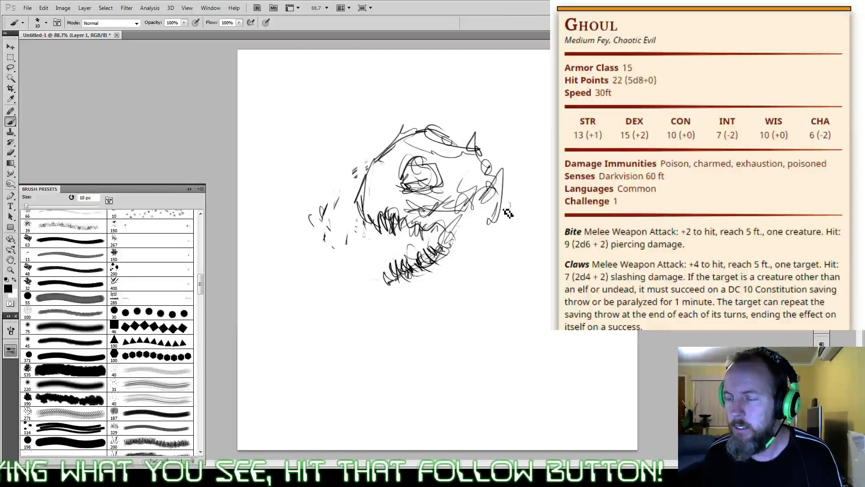
pyautogui.moveTo(406, 282)
pyautogui.mouseDown()
pyautogui.moveTo(415, 302)
pyautogui.moveTo(473, 243)
pyautogui.moveTo(515, 253)
pyautogui.moveTo(520, 236)
pyautogui.moveTo(503, 205)
pyautogui.moveTo(515, 199)
pyautogui.moveTo(503, 249)
pyautogui.moveTo(540, 221)
pyautogui.moveTo(516, 268)
pyautogui.moveTo(543, 253)
pyautogui.moveTo(496, 254)
pyautogui.moveTo(481, 242)
pyautogui.moveTo(515, 264)
pyautogui.mouseUp()
pyautogui.moveTo(500, 232); pyautogui.dragTo(549, 254)
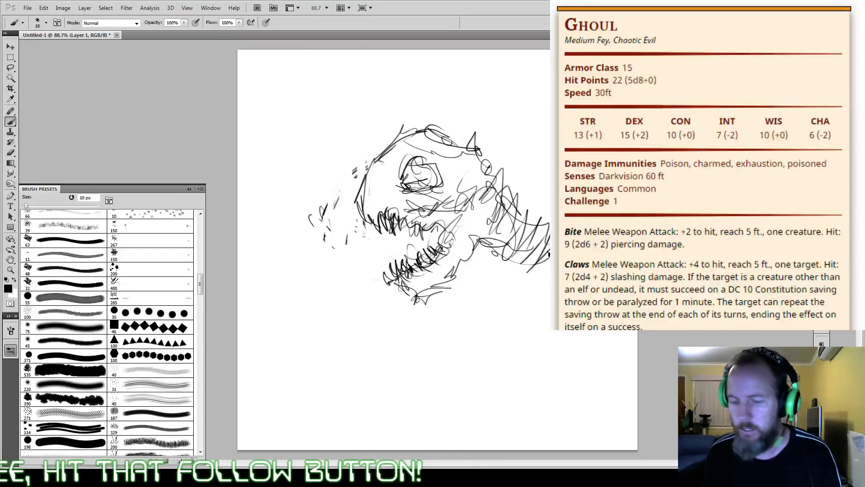
# Step: Scale the head sketch down to 61.79% and position it in the upper middle of the canvas
pyautogui.hotkey('ctrl', 't')
pyautogui.moveTo(541, 136); pyautogui.dragTo(479, 198)
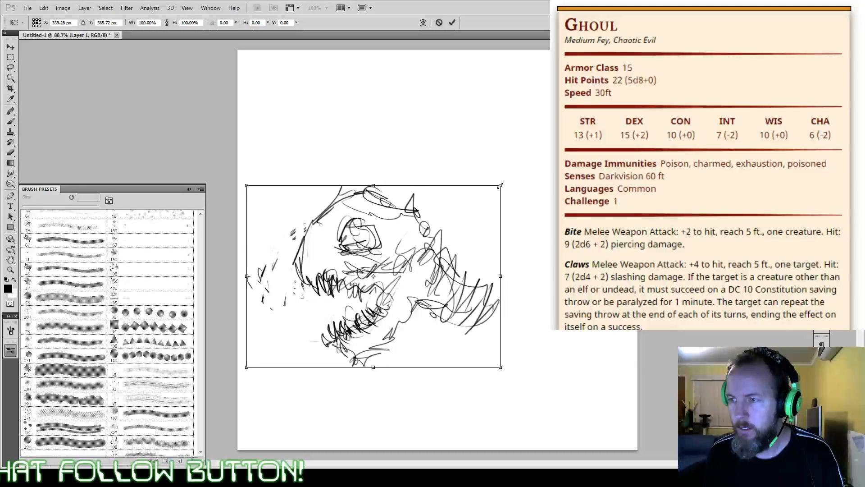
pyautogui.moveTo(500, 185)
pyautogui.mouseDown()
pyautogui.moveTo(440, 199)
pyautogui.moveTo(479, 156)
pyautogui.mouseUp()
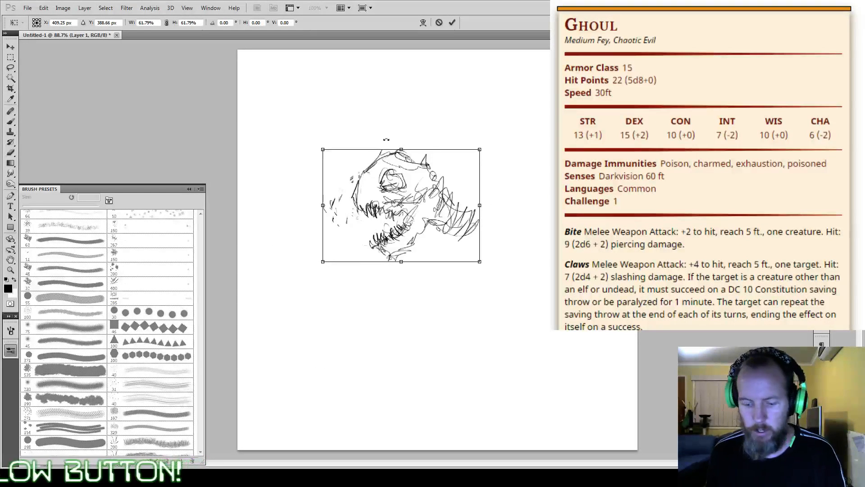
pyautogui.press('Return')
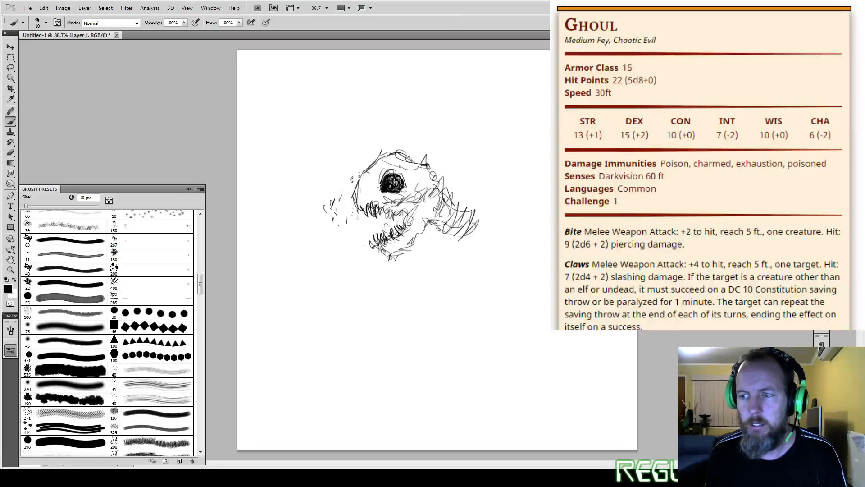
# Step: Darken the teeth and jaw lines, and draw a long feathery antenna rising backward from the top of the head
pyautogui.moveTo(366, 208); pyautogui.dragTo(375, 216)
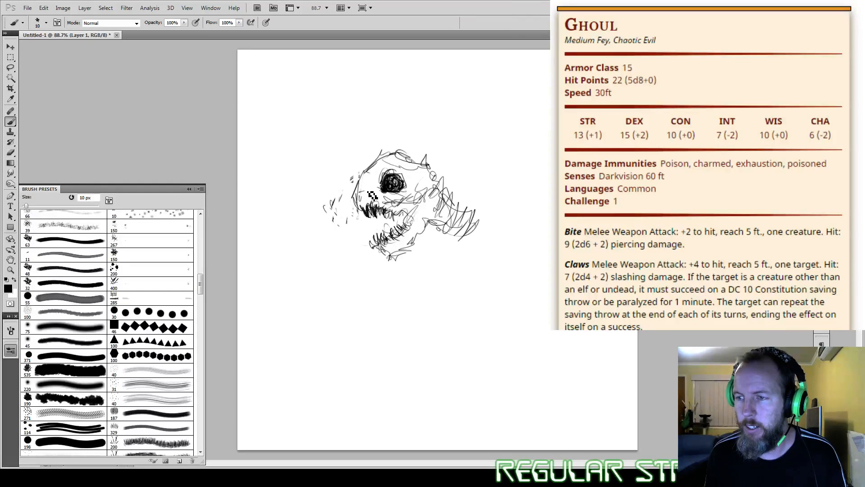
pyautogui.moveTo(379, 204)
pyautogui.mouseDown()
pyautogui.moveTo(387, 198)
pyautogui.moveTo(408, 212)
pyautogui.moveTo(419, 234)
pyautogui.moveTo(415, 225)
pyautogui.moveTo(388, 252)
pyautogui.moveTo(402, 260)
pyautogui.mouseUp()
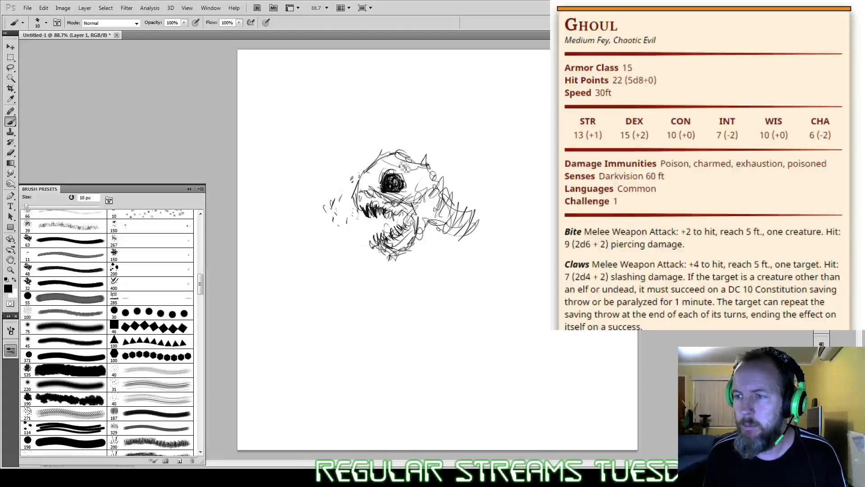
pyautogui.moveTo(381, 155)
pyautogui.mouseDown()
pyautogui.moveTo(446, 145)
pyautogui.moveTo(481, 117)
pyautogui.moveTo(472, 128)
pyautogui.mouseUp()
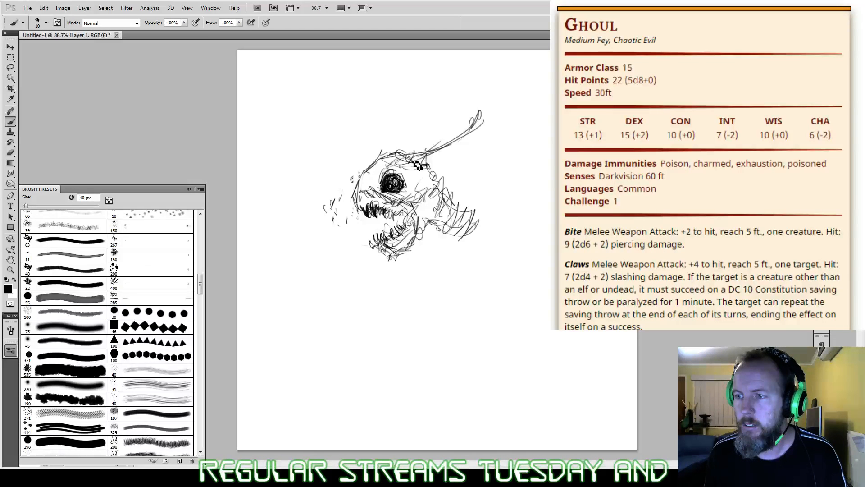
pyautogui.moveTo(423, 152); pyautogui.dragTo(494, 103)
pyautogui.moveTo(418, 155)
pyautogui.mouseDown()
pyautogui.moveTo(492, 104)
pyautogui.moveTo(424, 155)
pyautogui.moveTo(468, 124)
pyautogui.mouseUp()
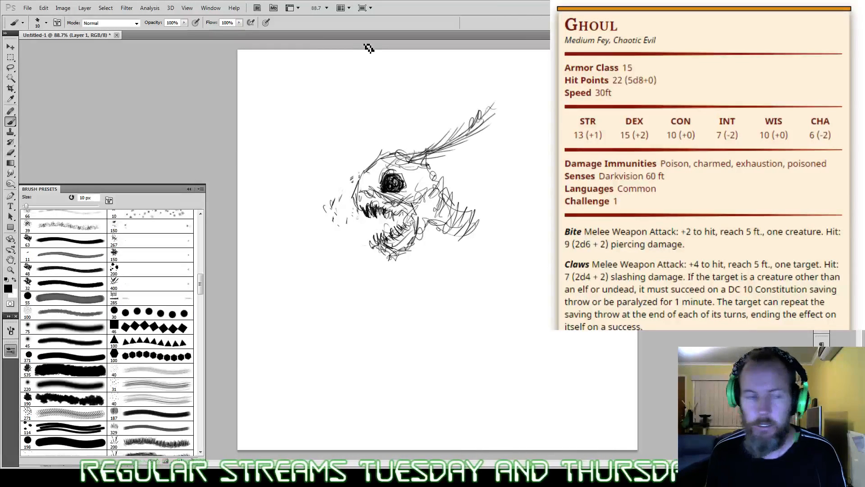
# Step: Sketch the creature's hunched upper back, shoulders and rough chest behind and below the head
pyautogui.moveTo(435, 177)
pyautogui.mouseDown()
pyautogui.moveTo(476, 201)
pyautogui.moveTo(488, 238)
pyautogui.mouseUp()
pyautogui.moveTo(426, 228)
pyautogui.mouseDown()
pyautogui.moveTo(460, 237)
pyautogui.moveTo(431, 262)
pyautogui.moveTo(449, 270)
pyautogui.moveTo(437, 280)
pyautogui.mouseUp()
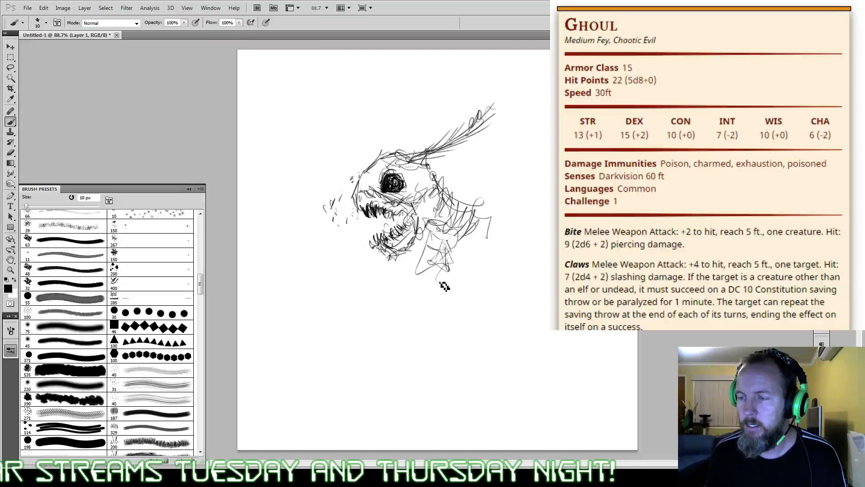
pyautogui.moveTo(491, 223)
pyautogui.mouseDown()
pyautogui.moveTo(469, 269)
pyautogui.moveTo(420, 283)
pyautogui.mouseUp()
pyautogui.moveTo(476, 208); pyautogui.dragTo(509, 231)
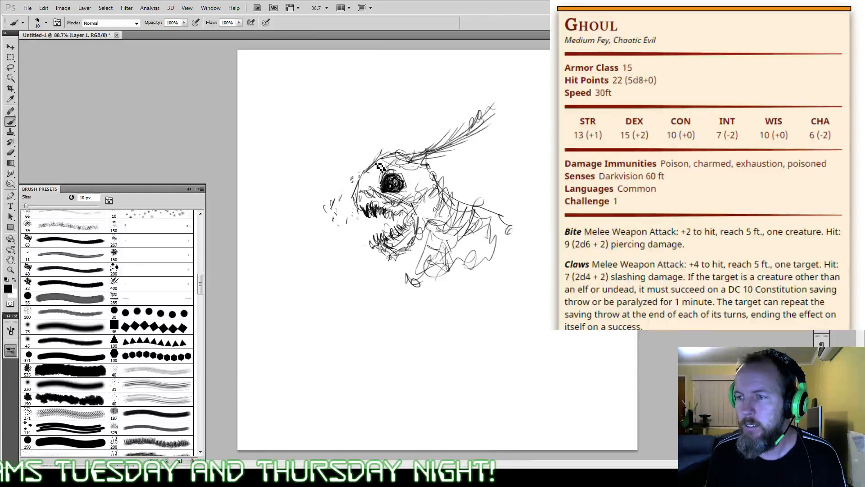
# Step: Draw a second feathery antenna above the brow, then reinforce the muzzle and shade the inside of the open mouth
pyautogui.moveTo(381, 168); pyautogui.dragTo(413, 107)
pyautogui.moveTo(408, 153)
pyautogui.mouseDown()
pyautogui.moveTo(416, 97)
pyautogui.moveTo(393, 153)
pyautogui.moveTo(425, 123)
pyautogui.moveTo(421, 92)
pyautogui.mouseUp()
pyautogui.moveTo(409, 156); pyautogui.dragTo(372, 174)
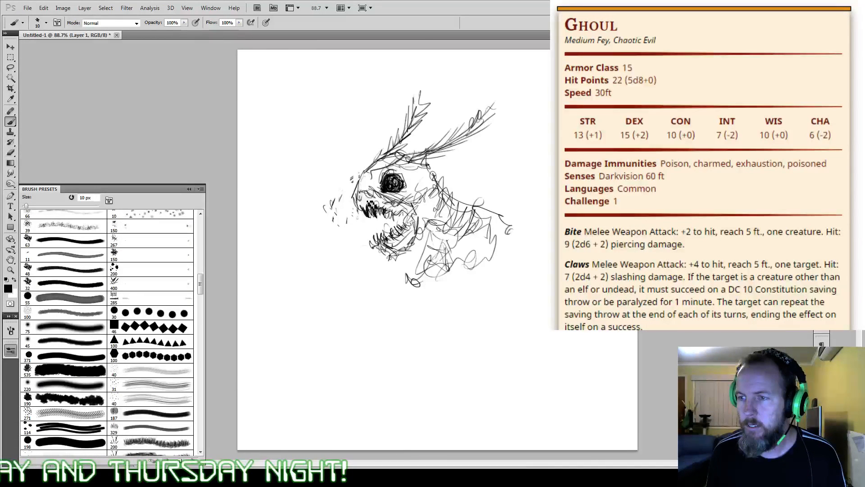
pyautogui.moveTo(371, 205); pyautogui.dragTo(360, 205)
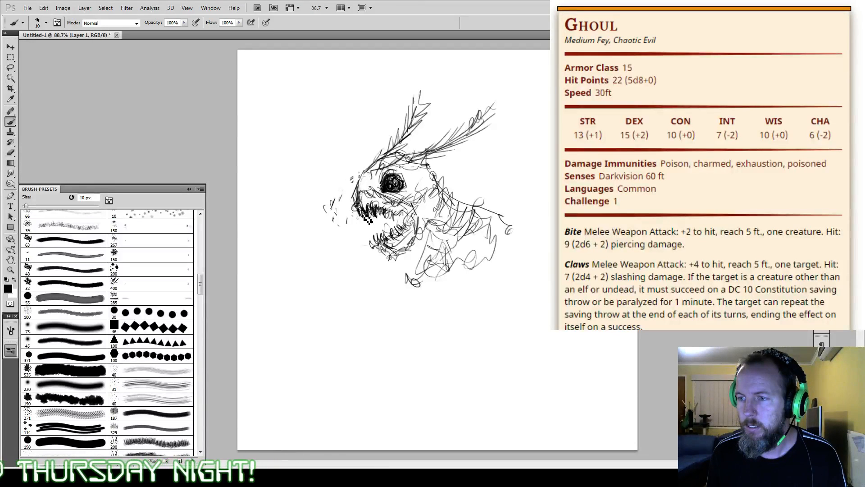
pyautogui.moveTo(394, 240)
pyautogui.mouseDown()
pyautogui.moveTo(404, 237)
pyautogui.moveTo(402, 214)
pyautogui.mouseUp()
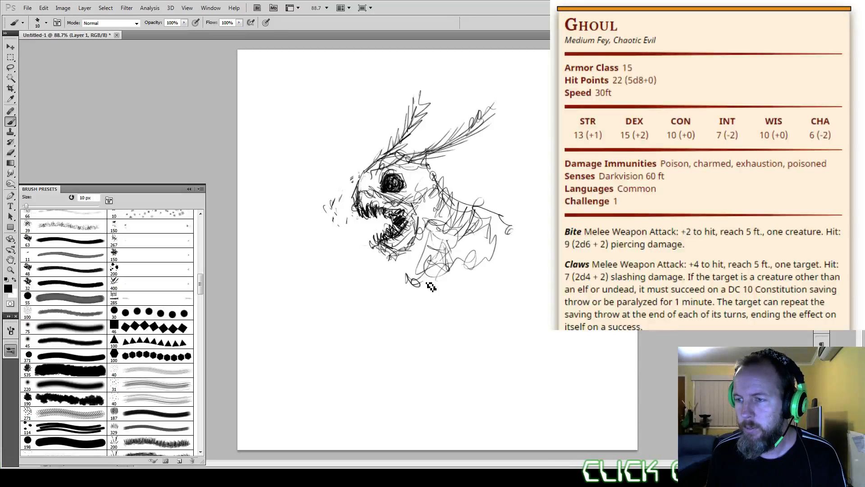
# Step: Sketch a bent front arm below the chest, ending in a raised hand with long curved claws
pyautogui.moveTo(430, 286)
pyautogui.mouseDown()
pyautogui.moveTo(403, 323)
pyautogui.moveTo(380, 334)
pyautogui.moveTo(377, 320)
pyautogui.moveTo(386, 326)
pyautogui.moveTo(365, 311)
pyautogui.moveTo(359, 283)
pyautogui.moveTo(330, 258)
pyautogui.moveTo(325, 273)
pyautogui.moveTo(314, 270)
pyautogui.moveTo(318, 313)
pyautogui.mouseUp()
pyautogui.moveTo(329, 268); pyautogui.dragTo(343, 311)
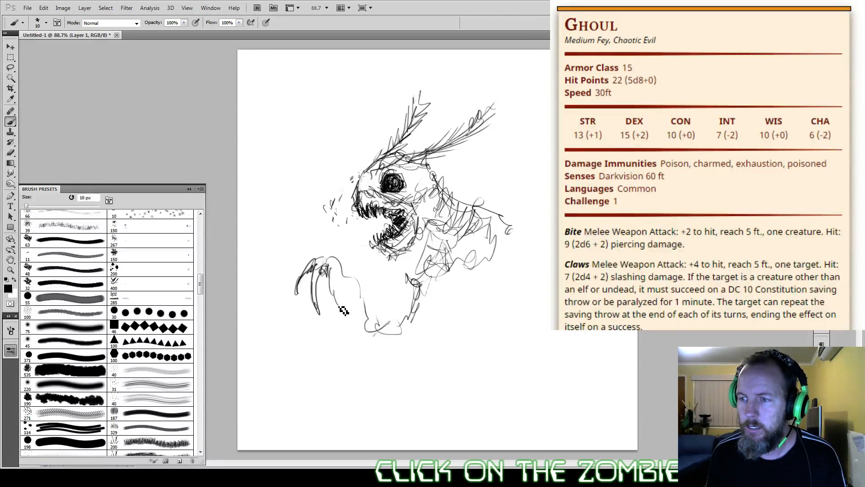
pyautogui.moveTo(334, 263)
pyautogui.mouseDown()
pyautogui.moveTo(328, 285)
pyautogui.moveTo(338, 296)
pyautogui.mouseUp()
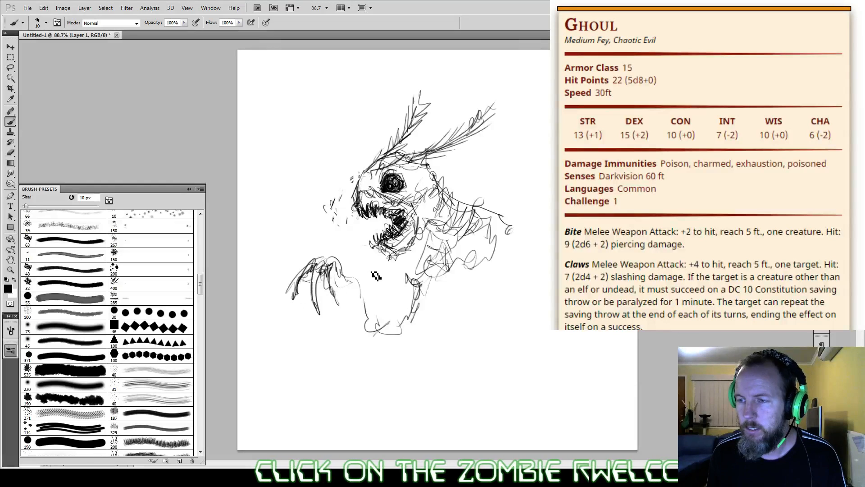
# Step: Shade the front arm from shoulder to elbow, define the forearm and thicken the hand's claws
pyautogui.moveTo(417, 270)
pyautogui.mouseDown()
pyautogui.moveTo(395, 305)
pyautogui.moveTo(402, 317)
pyautogui.moveTo(413, 290)
pyautogui.moveTo(407, 310)
pyautogui.moveTo(419, 299)
pyautogui.moveTo(386, 331)
pyautogui.mouseUp()
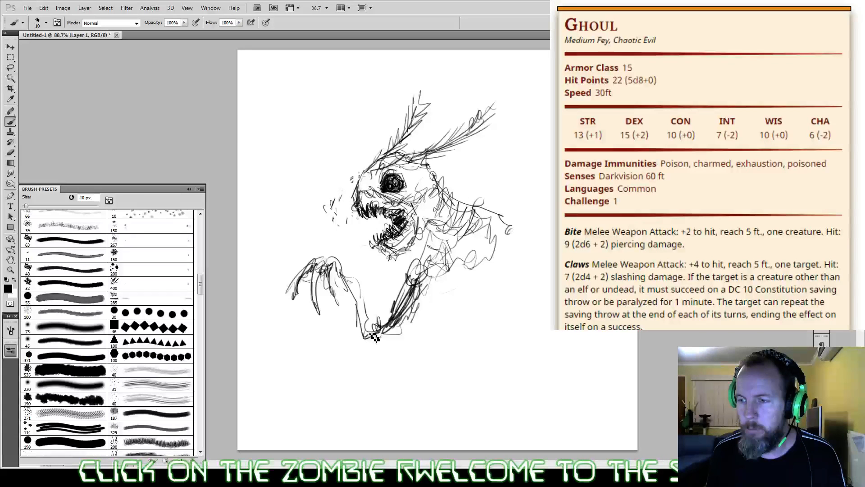
pyautogui.moveTo(338, 266); pyautogui.dragTo(385, 335)
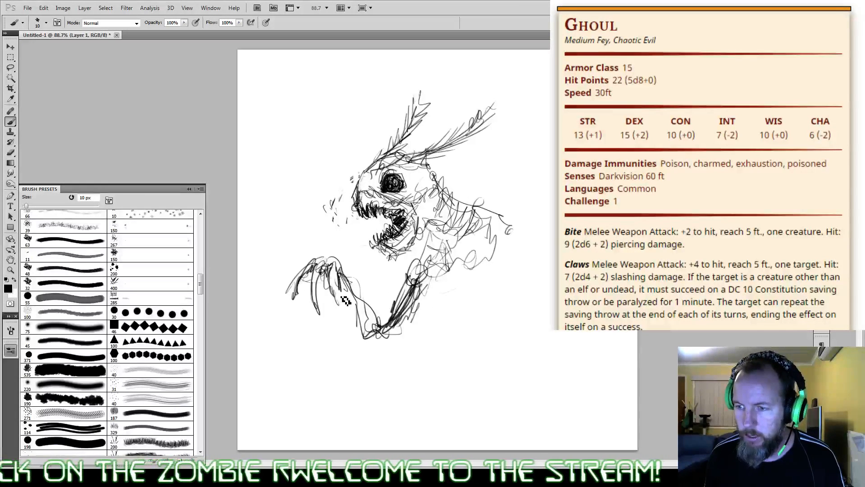
pyautogui.moveTo(327, 283); pyautogui.dragTo(335, 311)
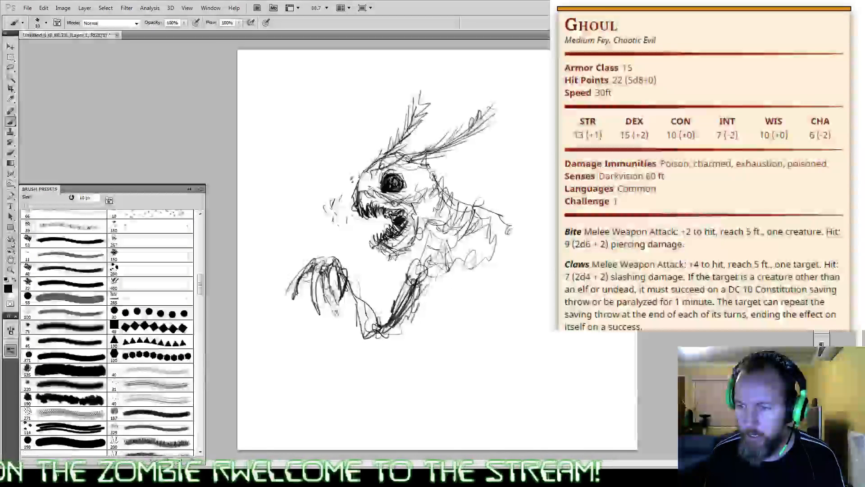
pyautogui.moveTo(335, 268); pyautogui.dragTo(341, 296)
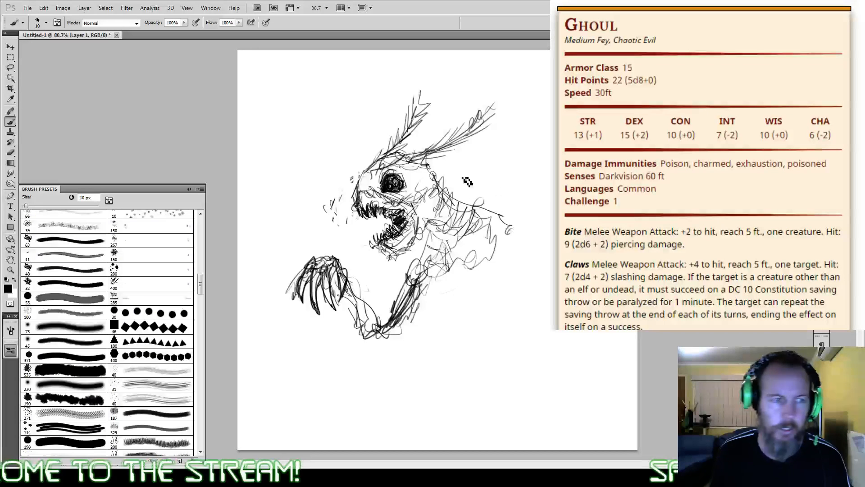
# Step: Sketch the far shoulder and a second drooping hand with long claws behind the creature's body
pyautogui.moveTo(531, 244)
pyautogui.mouseDown()
pyautogui.moveTo(507, 268)
pyautogui.moveTo(529, 278)
pyautogui.moveTo(542, 259)
pyautogui.moveTo(535, 250)
pyautogui.moveTo(528, 254)
pyautogui.moveTo(542, 287)
pyautogui.mouseUp()
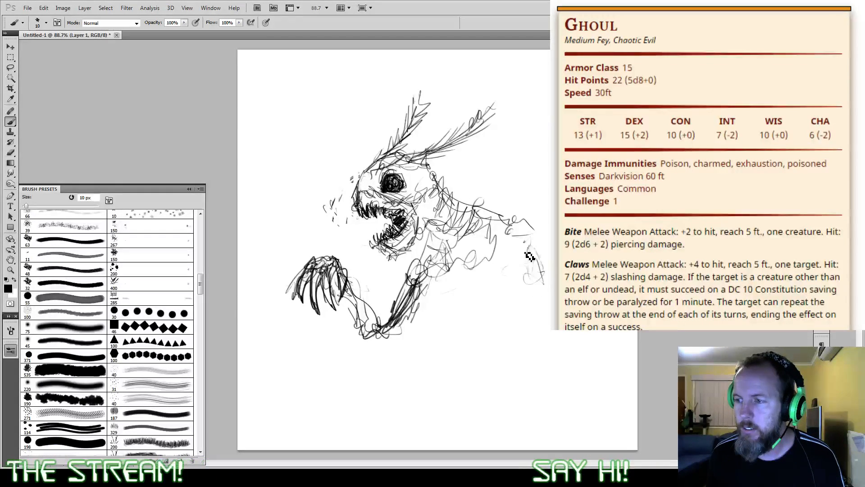
pyautogui.moveTo(520, 255)
pyautogui.mouseDown()
pyautogui.moveTo(515, 301)
pyautogui.moveTo(549, 261)
pyautogui.moveTo(541, 320)
pyautogui.mouseUp()
pyautogui.moveTo(538, 276)
pyautogui.mouseDown()
pyautogui.moveTo(548, 325)
pyautogui.moveTo(549, 316)
pyautogui.mouseUp()
pyautogui.moveTo(528, 253)
pyautogui.mouseDown()
pyautogui.moveTo(547, 326)
pyautogui.moveTo(550, 258)
pyautogui.moveTo(523, 256)
pyautogui.mouseUp()
pyautogui.moveTo(507, 216); pyautogui.dragTo(536, 236)
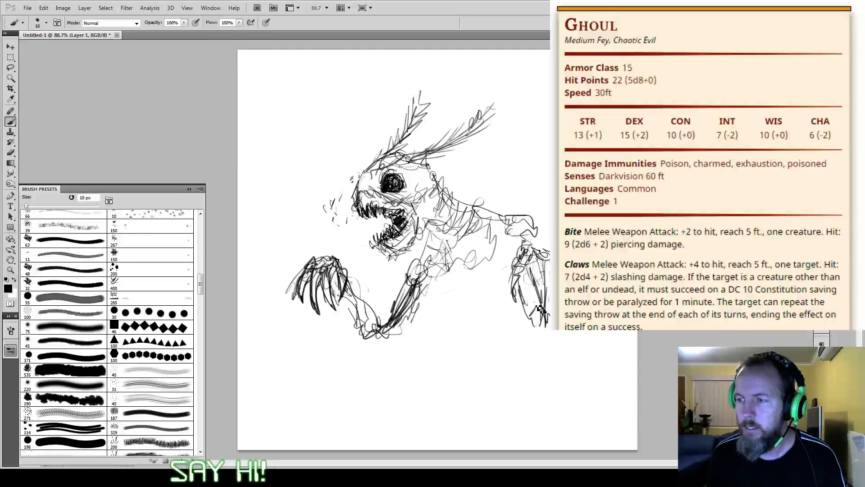
# Step: Sketch the lower torso, hips and crouched upper legs below the chest, and darken the ribcage edge near the front shoulder
pyautogui.moveTo(515, 275)
pyautogui.mouseDown()
pyautogui.moveTo(496, 308)
pyautogui.moveTo(464, 309)
pyautogui.moveTo(484, 309)
pyautogui.moveTo(443, 288)
pyautogui.moveTo(457, 309)
pyautogui.moveTo(481, 302)
pyautogui.moveTo(492, 318)
pyautogui.moveTo(513, 296)
pyautogui.moveTo(490, 328)
pyautogui.moveTo(445, 331)
pyautogui.moveTo(438, 356)
pyautogui.mouseUp()
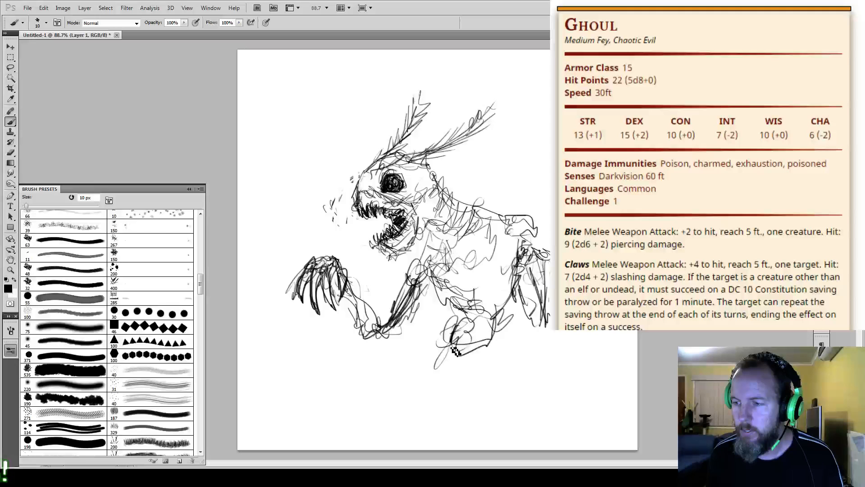
pyautogui.moveTo(455, 351); pyautogui.dragTo(512, 320)
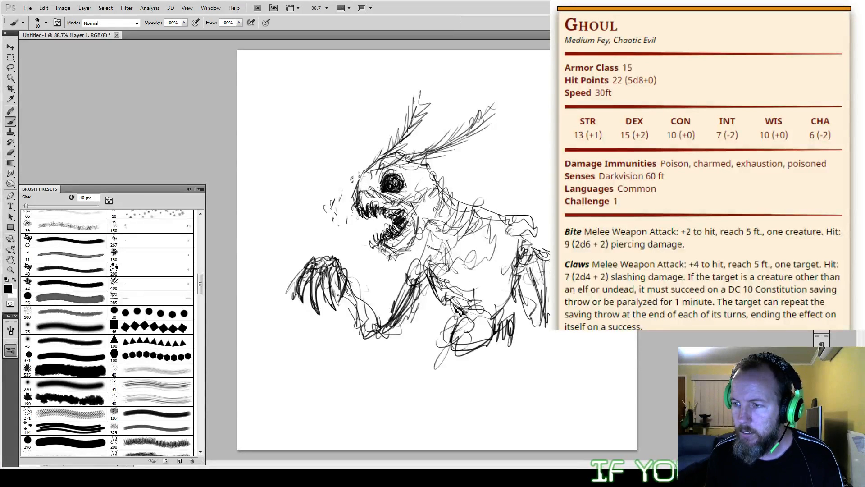
pyautogui.moveTo(426, 263); pyautogui.dragTo(450, 268)
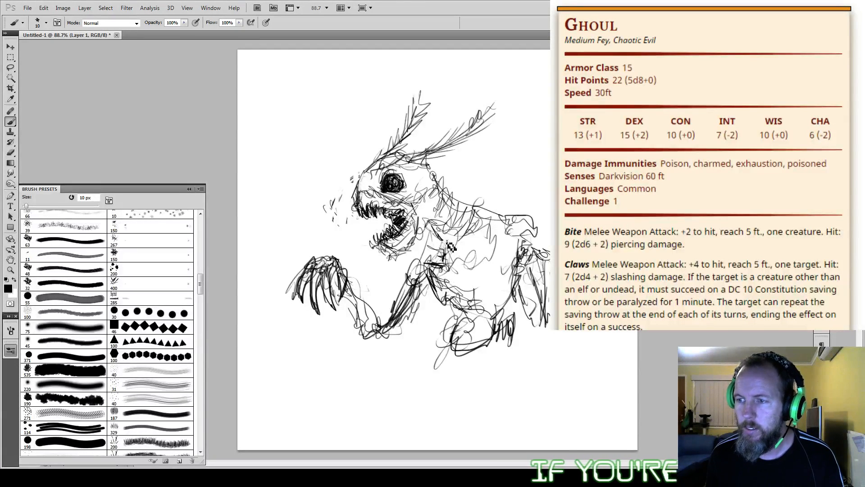
# Step: Darken the rib and front shoulder lines, and erase both long-clawed hands with a 45 px eraser
pyautogui.moveTo(497, 232); pyautogui.dragTo(485, 247)
pyautogui.moveTo(429, 232)
pyautogui.mouseDown()
pyautogui.moveTo(424, 270)
pyautogui.moveTo(410, 284)
pyautogui.moveTo(414, 266)
pyautogui.mouseUp()
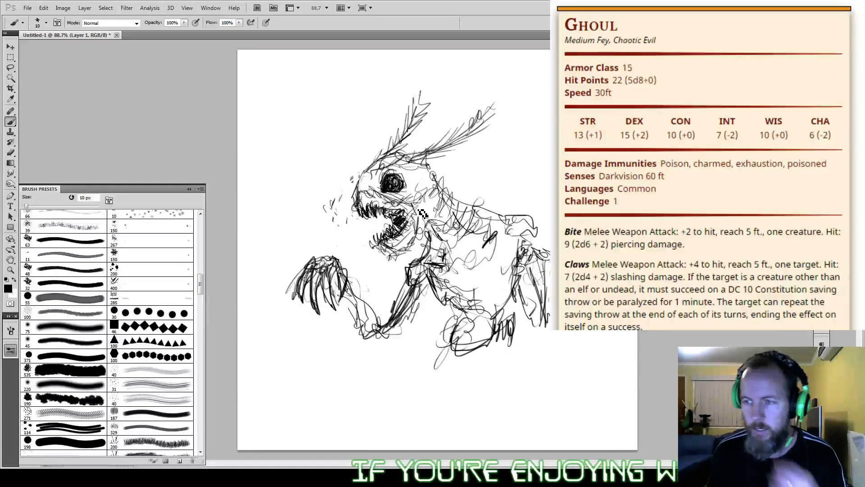
pyautogui.press('e')
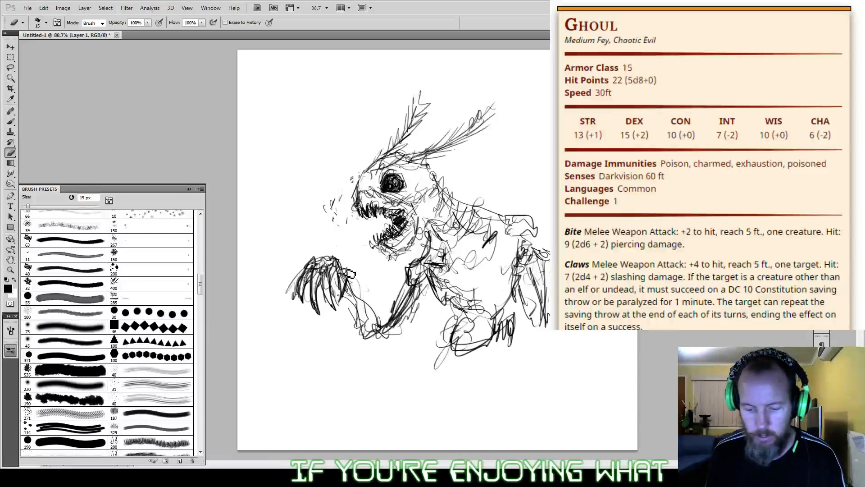
pyautogui.moveTo(345, 261)
pyautogui.mouseDown()
pyautogui.moveTo(329, 279)
pyautogui.moveTo(297, 291)
pyautogui.moveTo(338, 288)
pyautogui.mouseUp()
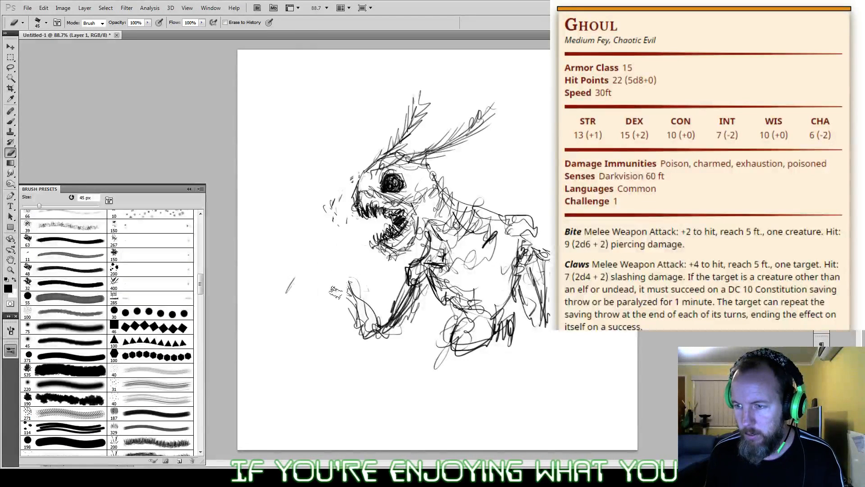
pyautogui.moveTo(538, 253); pyautogui.dragTo(523, 315)
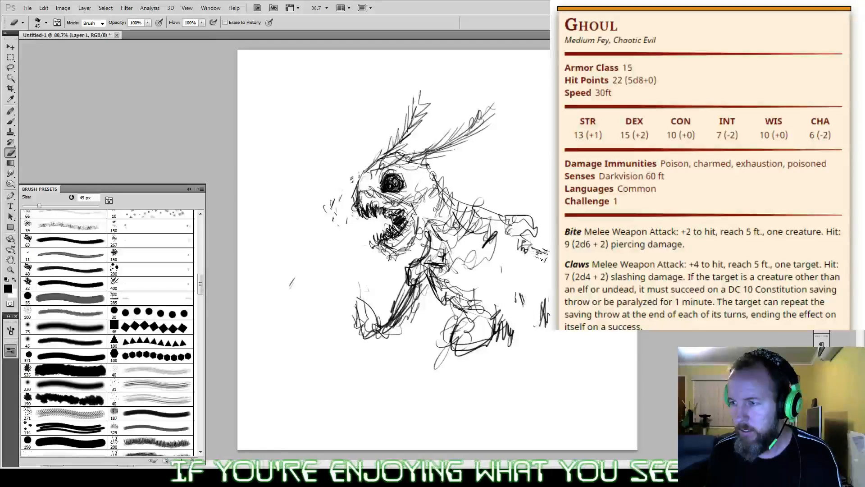
# Step: Sketch a long curved scythe-like blade in place of each hand, using the 10 px brush
pyautogui.press('b')
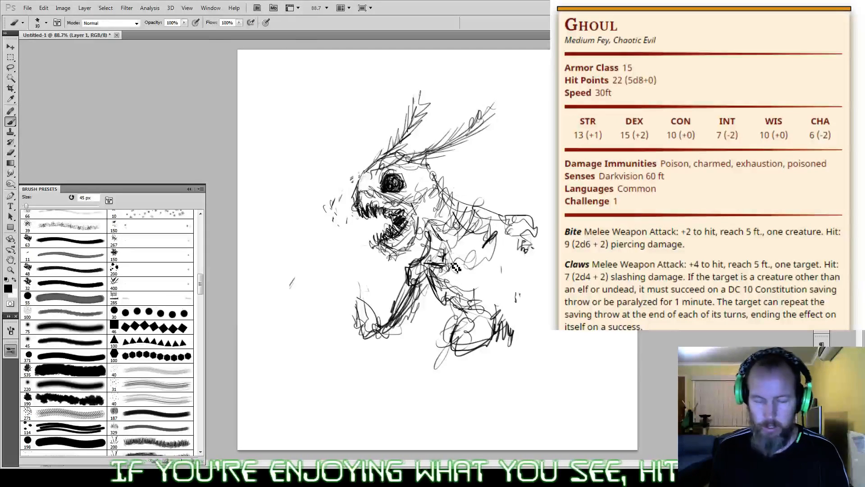
pyautogui.moveTo(346, 278)
pyautogui.mouseDown()
pyautogui.moveTo(334, 276)
pyautogui.moveTo(362, 311)
pyautogui.moveTo(320, 248)
pyautogui.moveTo(331, 273)
pyautogui.mouseUp()
pyautogui.moveTo(321, 247)
pyautogui.mouseDown()
pyautogui.moveTo(297, 260)
pyautogui.moveTo(326, 245)
pyautogui.moveTo(285, 291)
pyautogui.moveTo(321, 249)
pyautogui.moveTo(299, 268)
pyautogui.moveTo(271, 328)
pyautogui.mouseUp()
pyautogui.moveTo(287, 289); pyautogui.dragTo(274, 343)
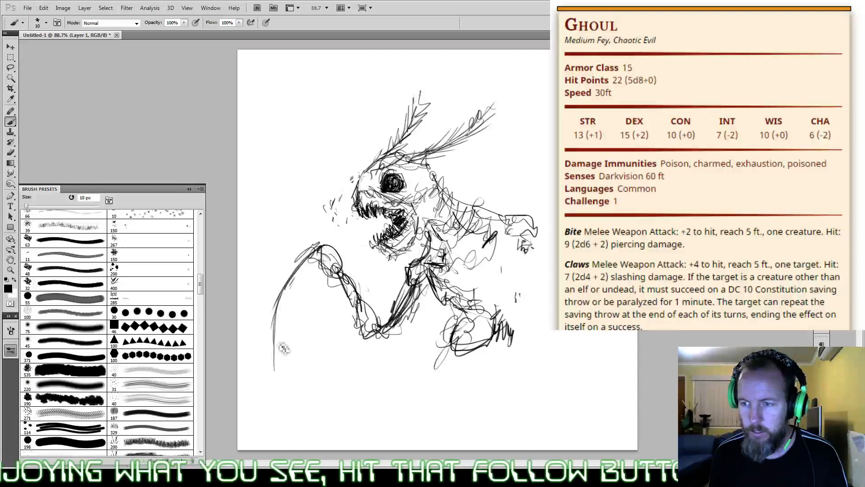
pyautogui.moveTo(292, 282); pyautogui.dragTo(285, 396)
pyautogui.moveTo(318, 270); pyautogui.dragTo(280, 378)
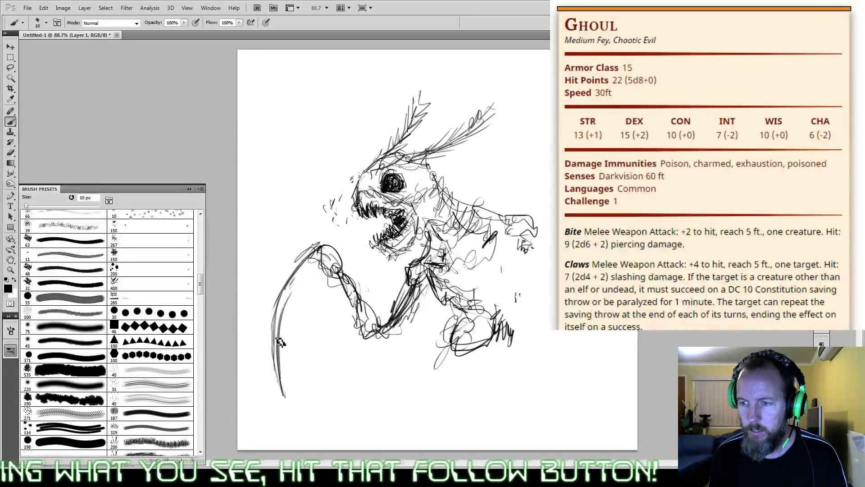
pyautogui.moveTo(341, 270); pyautogui.dragTo(295, 410)
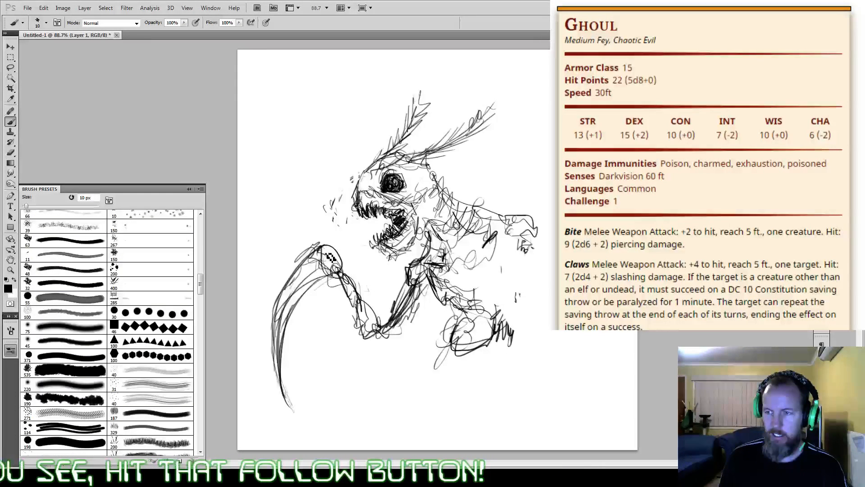
pyautogui.moveTo(543, 237); pyautogui.dragTo(549, 198)
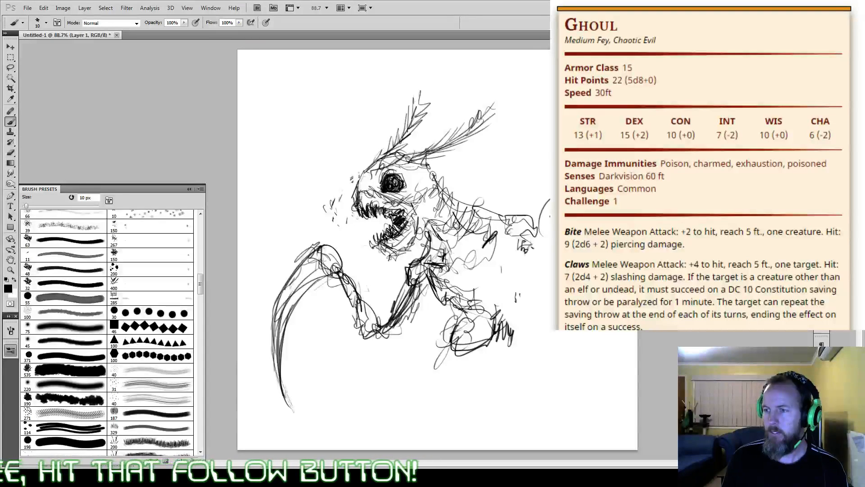
pyautogui.moveTo(581, 330); pyautogui.dragTo(563, 370)
# Step: Try thin bent lower legs with small feet below the body, and erase them along with the foot scribbles
pyautogui.moveTo(452, 337)
pyautogui.mouseDown()
pyautogui.moveTo(416, 345)
pyautogui.moveTo(399, 350)
pyautogui.moveTo(403, 370)
pyautogui.mouseUp()
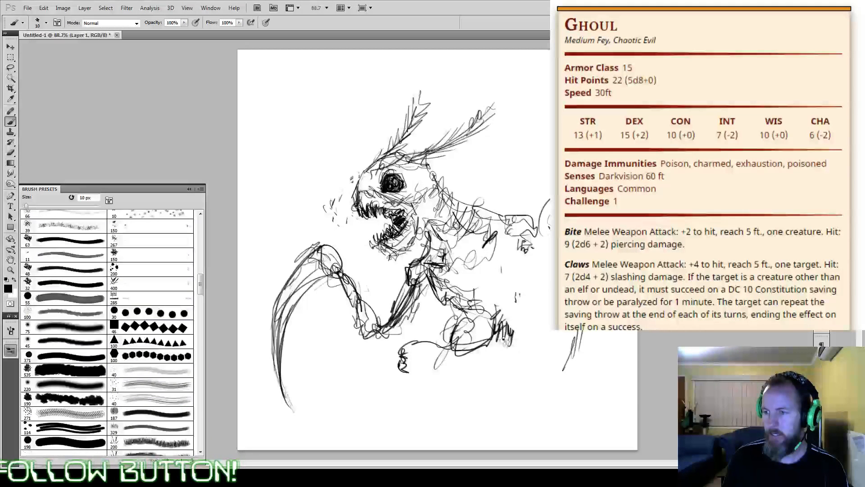
pyautogui.moveTo(495, 333)
pyautogui.mouseDown()
pyautogui.moveTo(522, 360)
pyautogui.moveTo(511, 378)
pyautogui.moveTo(500, 376)
pyautogui.moveTo(509, 386)
pyautogui.mouseUp()
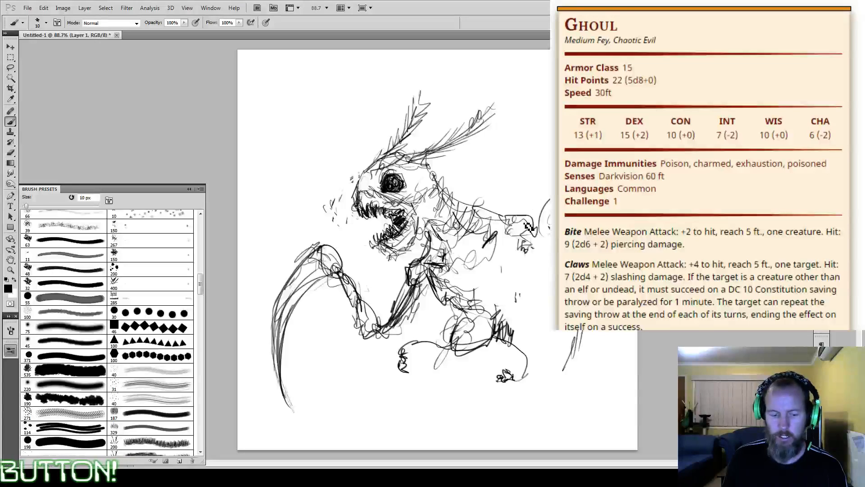
pyautogui.press('e')
pyautogui.moveTo(405, 362); pyautogui.dragTo(396, 359)
pyautogui.moveTo(527, 354)
pyautogui.mouseDown()
pyautogui.moveTo(505, 374)
pyautogui.moveTo(514, 343)
pyautogui.mouseUp()
pyautogui.press('b')
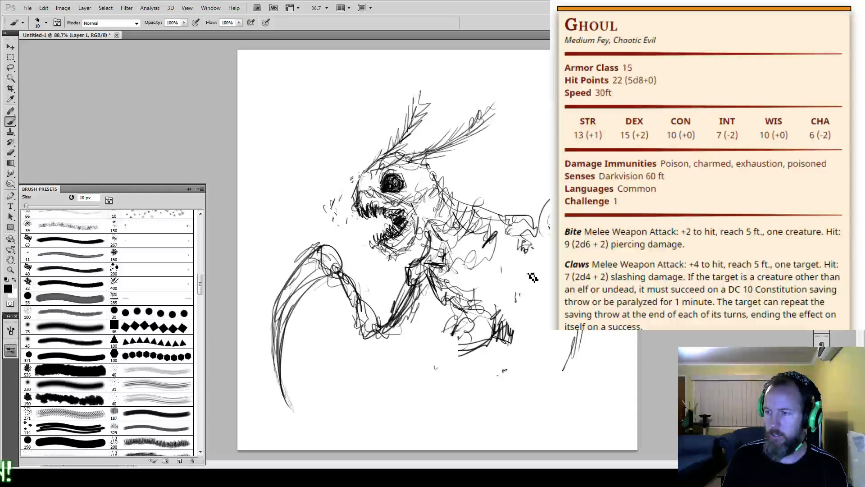
# Step: Sketch the far arm and rear thigh lines behind the torso, and darken the spine and front shoulder contours
pyautogui.moveTo(533, 277)
pyautogui.mouseDown()
pyautogui.moveTo(515, 301)
pyautogui.moveTo(527, 326)
pyautogui.mouseUp()
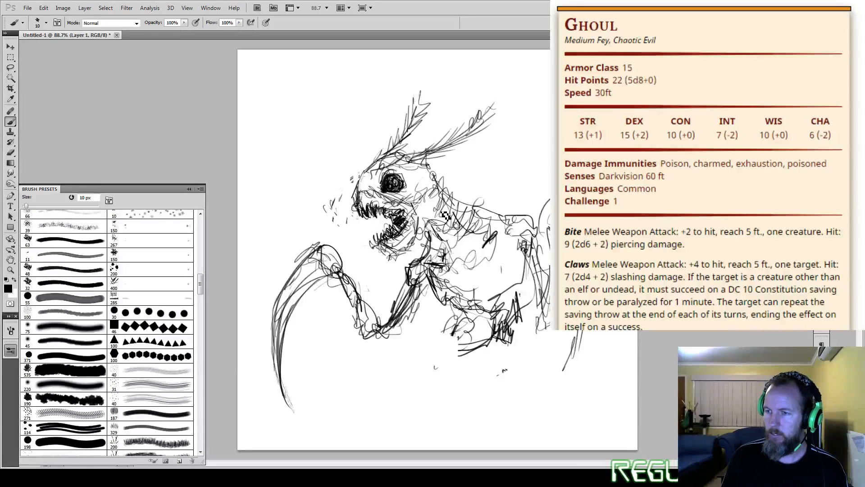
pyautogui.moveTo(438, 181)
pyautogui.mouseDown()
pyautogui.moveTo(473, 214)
pyautogui.moveTo(509, 216)
pyautogui.mouseUp()
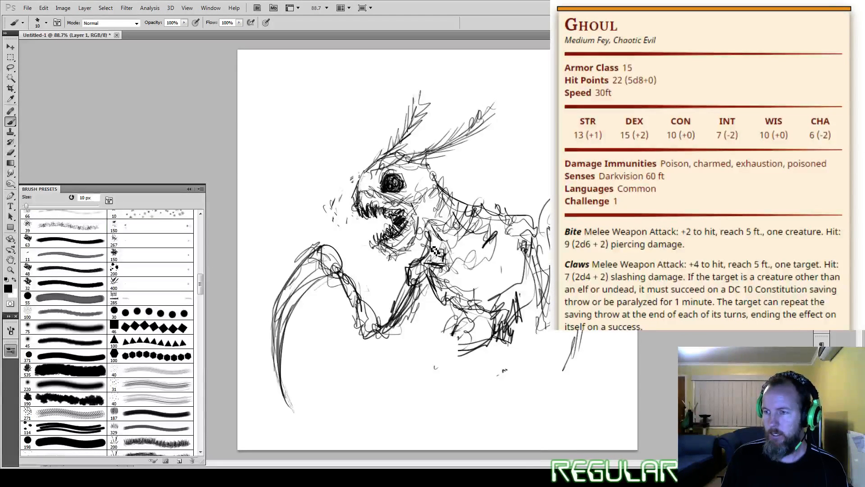
pyautogui.moveTo(434, 243); pyautogui.dragTo(426, 265)
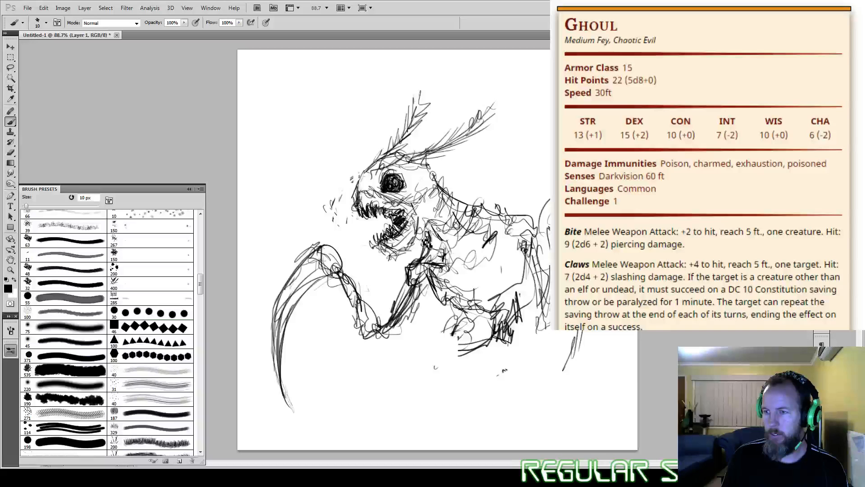
# Step: Refine the head with a darker jaw and snout, white highlights in the eye, and a long pointed ear
pyautogui.moveTo(425, 204); pyautogui.dragTo(389, 248)
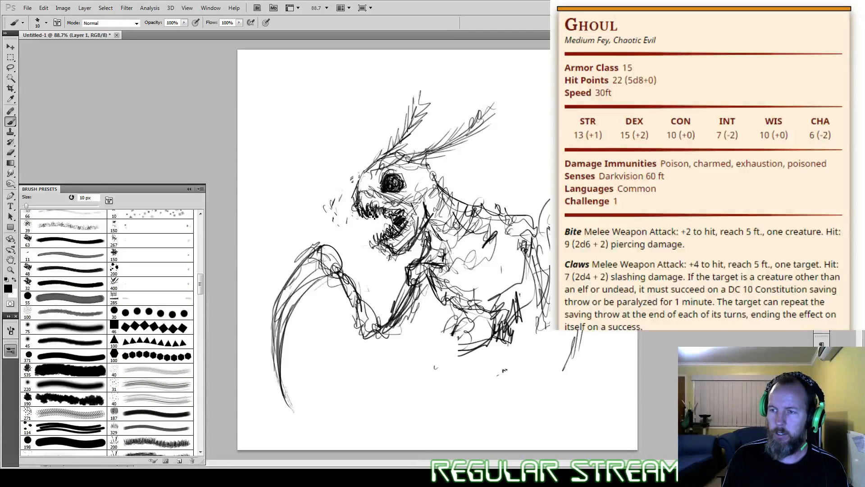
pyautogui.moveTo(360, 197); pyautogui.dragTo(369, 194)
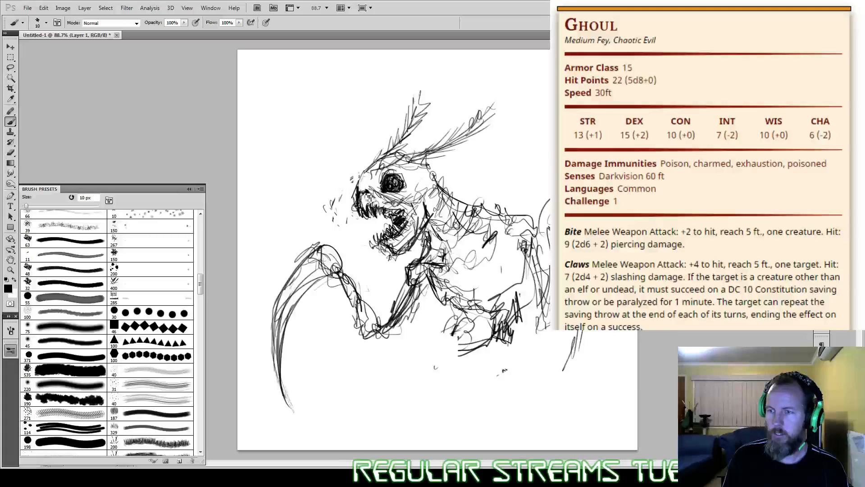
pyautogui.press('x')
pyautogui.moveTo(396, 180); pyautogui.dragTo(400, 185)
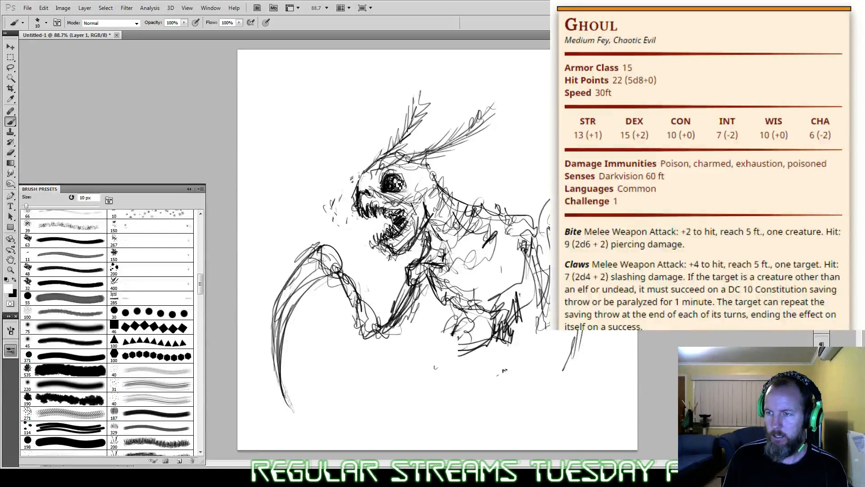
pyautogui.press('x')
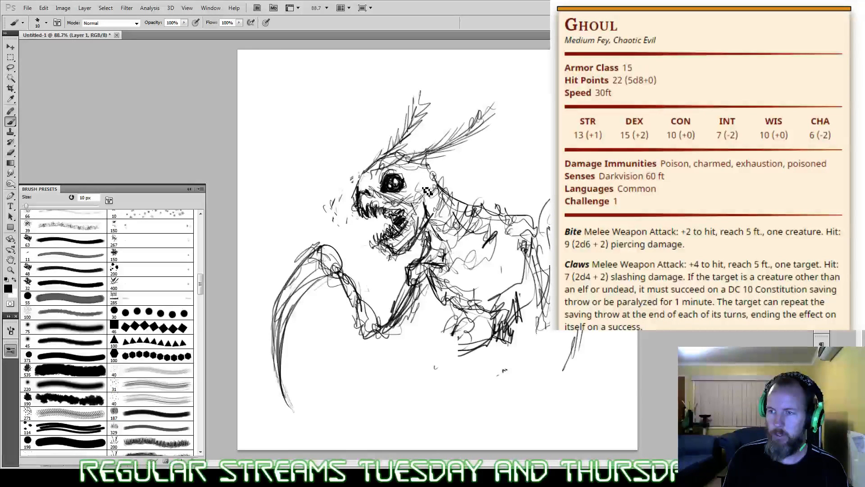
pyautogui.moveTo(420, 187)
pyautogui.mouseDown()
pyautogui.moveTo(474, 155)
pyautogui.moveTo(431, 201)
pyautogui.moveTo(473, 154)
pyautogui.moveTo(440, 181)
pyautogui.moveTo(473, 155)
pyautogui.mouseUp()
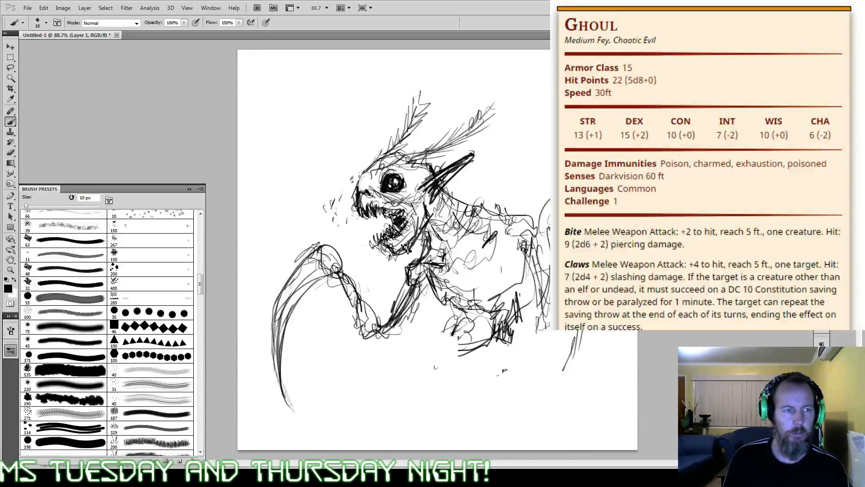
# Step: Add lines around the front wrist, and erase the wrist and both scythe blades with the 45 px eraser
pyautogui.moveTo(321, 252)
pyautogui.mouseDown()
pyautogui.moveTo(343, 256)
pyautogui.moveTo(350, 274)
pyautogui.moveTo(346, 255)
pyautogui.moveTo(315, 312)
pyautogui.moveTo(328, 278)
pyautogui.moveTo(322, 291)
pyautogui.moveTo(335, 295)
pyautogui.moveTo(341, 274)
pyautogui.moveTo(354, 291)
pyautogui.mouseUp()
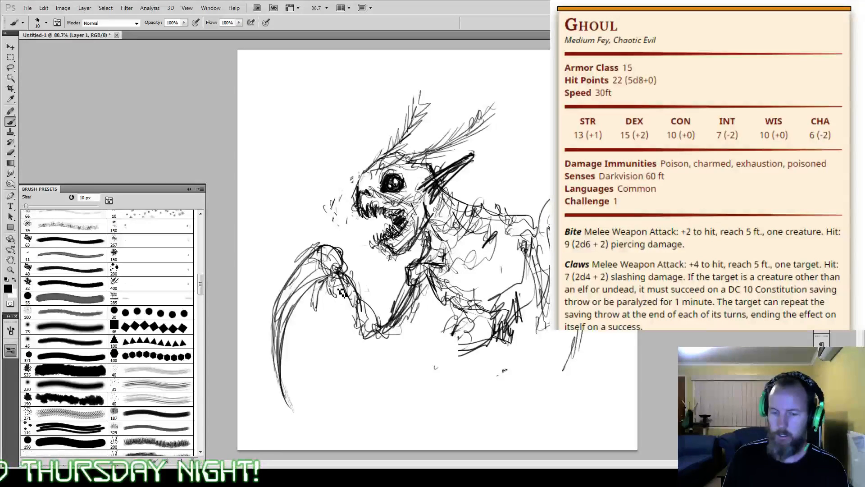
pyautogui.press('e')
pyautogui.moveTo(341, 292); pyautogui.dragTo(287, 295)
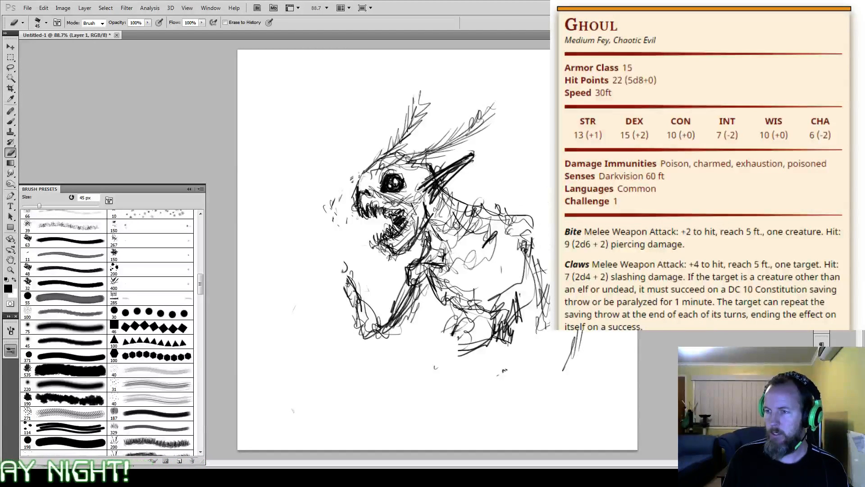
pyautogui.moveTo(562, 343); pyautogui.dragTo(572, 352)
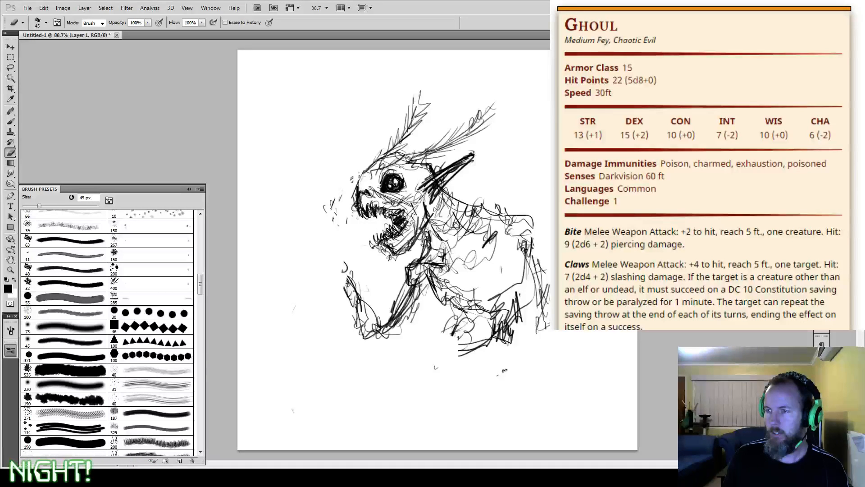
# Step: Sketch a front fist gripping a long curved dagger, with its handle above and its blade pointing down
pyautogui.press('b')
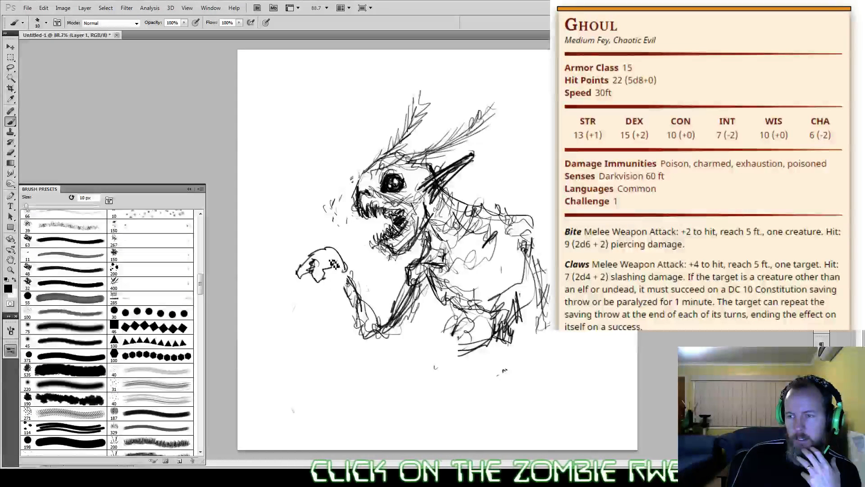
pyautogui.moveTo(333, 263)
pyautogui.mouseDown()
pyautogui.moveTo(308, 286)
pyautogui.moveTo(324, 283)
pyautogui.moveTo(313, 291)
pyautogui.moveTo(321, 292)
pyautogui.moveTo(337, 283)
pyautogui.moveTo(317, 298)
pyautogui.moveTo(334, 292)
pyautogui.moveTo(313, 298)
pyautogui.moveTo(320, 294)
pyautogui.moveTo(301, 286)
pyautogui.moveTo(329, 263)
pyautogui.moveTo(343, 262)
pyautogui.moveTo(356, 282)
pyautogui.moveTo(339, 296)
pyautogui.mouseUp()
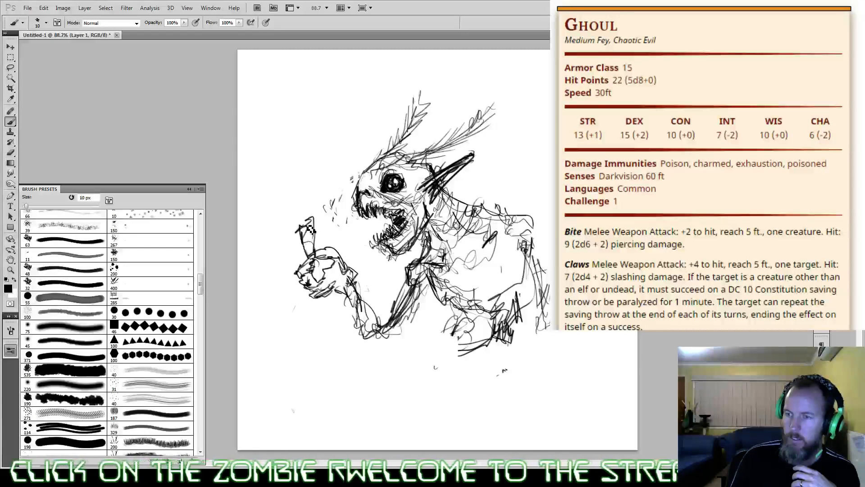
pyautogui.moveTo(311, 269)
pyautogui.mouseDown()
pyautogui.moveTo(303, 242)
pyautogui.moveTo(316, 227)
pyautogui.moveTo(316, 250)
pyautogui.mouseUp()
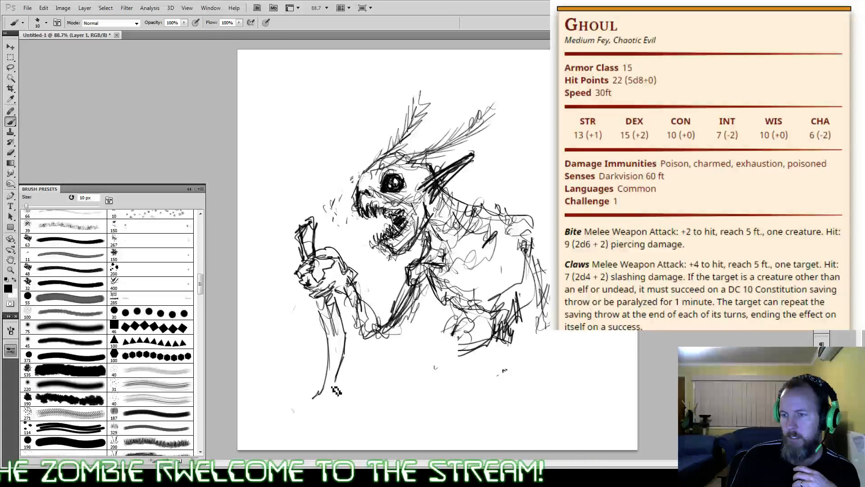
pyautogui.moveTo(335, 390); pyautogui.dragTo(328, 382)
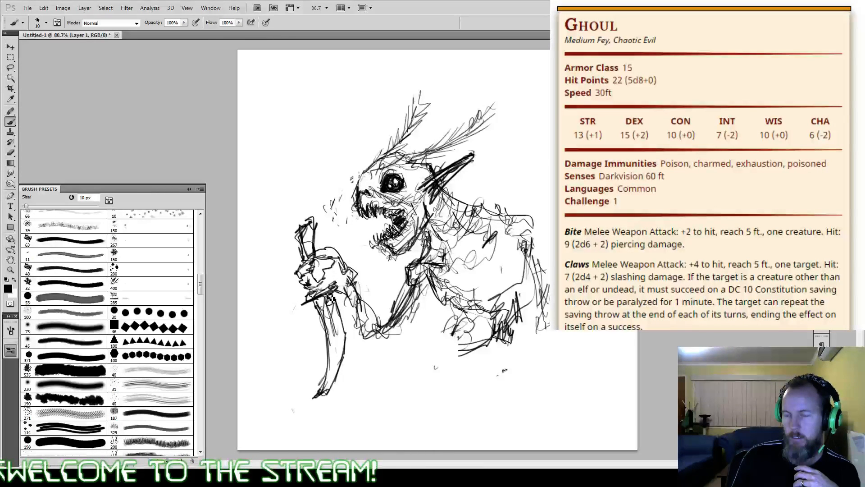
pyautogui.moveTo(331, 298); pyautogui.dragTo(333, 281)
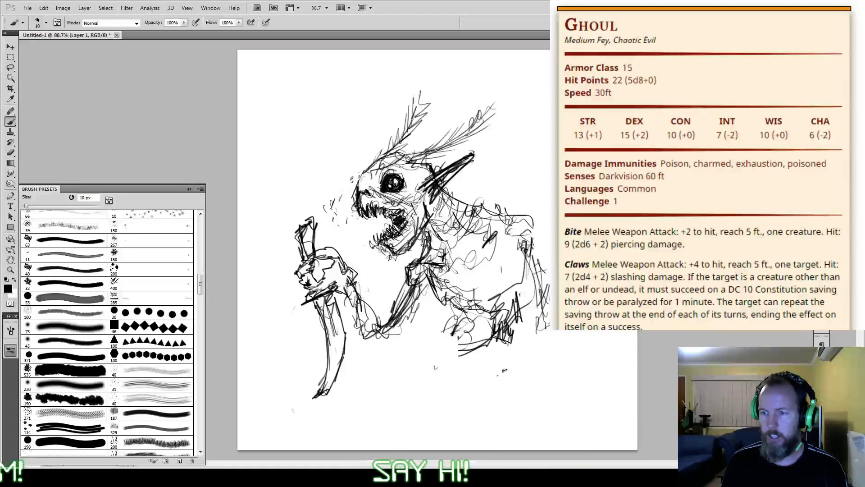
# Step: Enlarge the eraser to 90 px and erase the dagger, the front hand and the forearm
pyautogui.press('e')
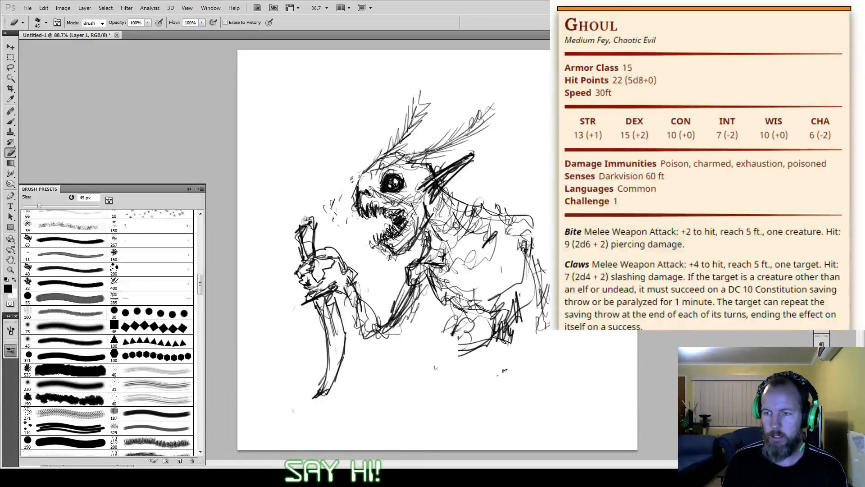
pyautogui.press(']')
pyautogui.press(']')
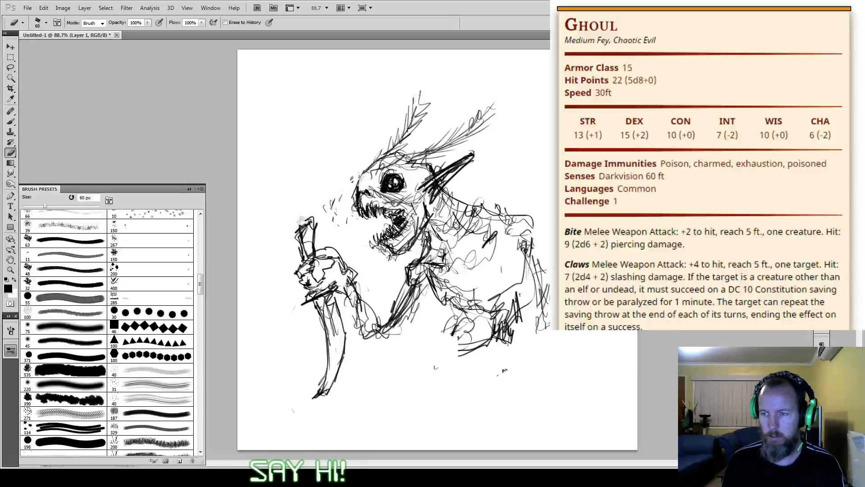
pyautogui.press(']')
pyautogui.press(']')
pyautogui.press(']')
pyautogui.moveTo(305, 222)
pyautogui.mouseDown()
pyautogui.moveTo(336, 242)
pyautogui.moveTo(321, 261)
pyautogui.moveTo(336, 301)
pyautogui.moveTo(351, 277)
pyautogui.moveTo(385, 348)
pyautogui.moveTo(397, 333)
pyautogui.moveTo(425, 385)
pyautogui.mouseUp()
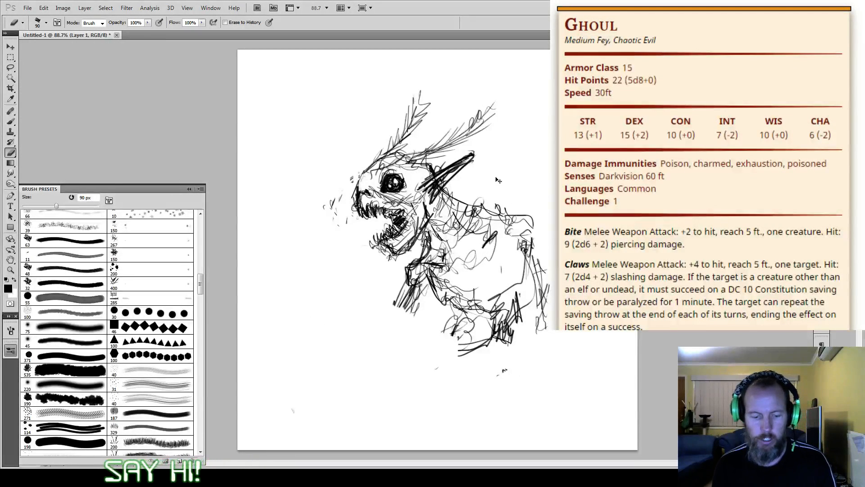
# Step: Scale the whole sketch to about 56% and place it in the upper middle of the canvas
pyautogui.hotkey('ctrl', 't')
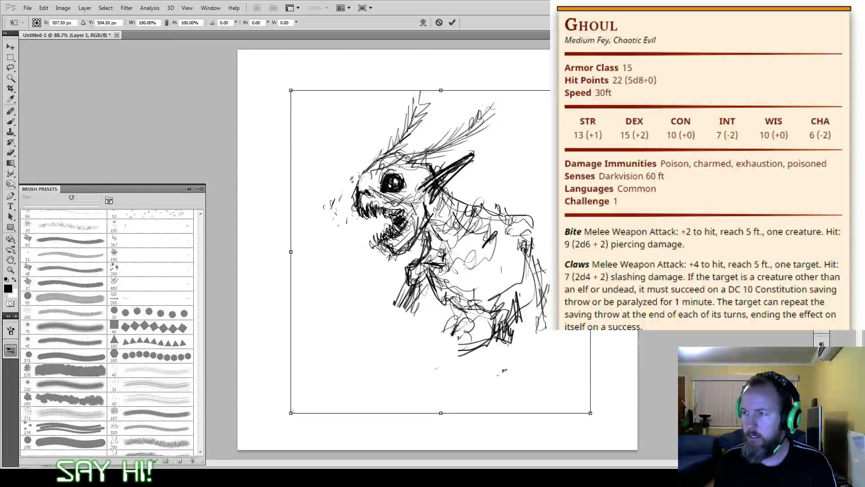
pyautogui.moveTo(591, 90); pyautogui.dragTo(458, 231)
pyautogui.moveTo(410, 329); pyautogui.dragTo(450, 190)
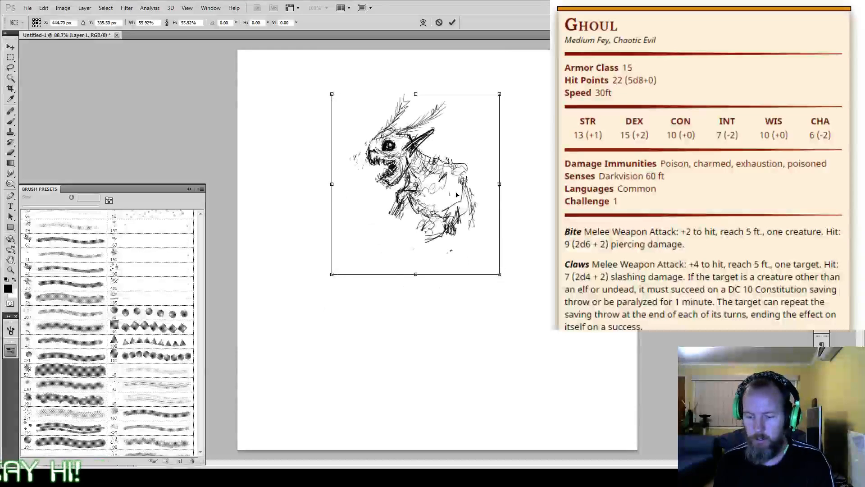
pyautogui.press('Return')
# Step: With the 10 px brush, sketch a long thin front arm widening below the elbow into a huge clawed hand
pyautogui.press('b')
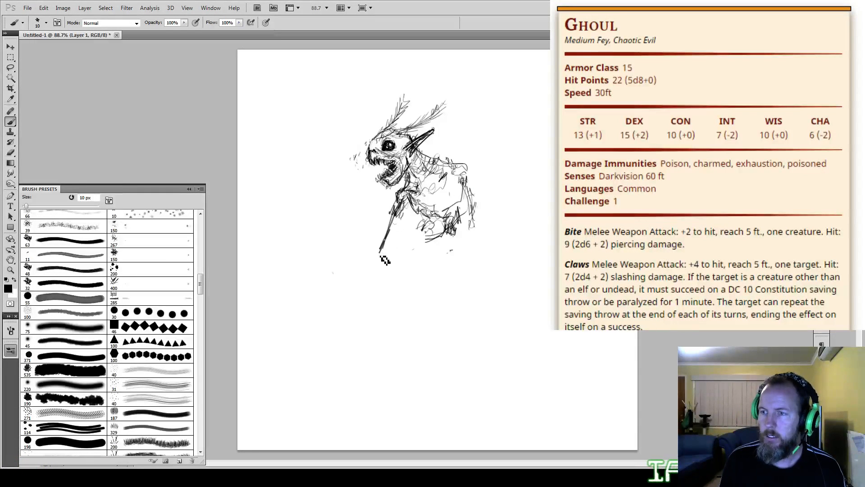
pyautogui.moveTo(399, 217); pyautogui.dragTo(343, 319)
pyautogui.moveTo(372, 283)
pyautogui.mouseDown()
pyautogui.moveTo(321, 333)
pyautogui.moveTo(349, 349)
pyautogui.moveTo(356, 344)
pyautogui.moveTo(340, 365)
pyautogui.moveTo(373, 337)
pyautogui.mouseUp()
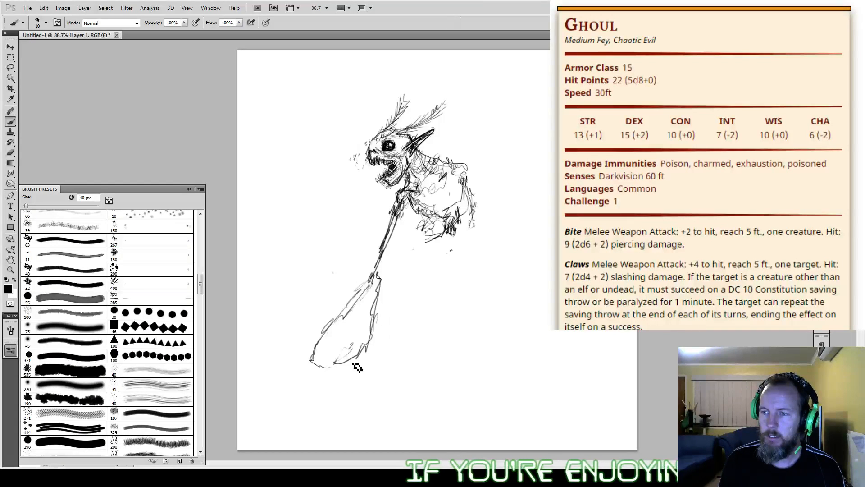
pyautogui.moveTo(356, 367); pyautogui.dragTo(319, 352)
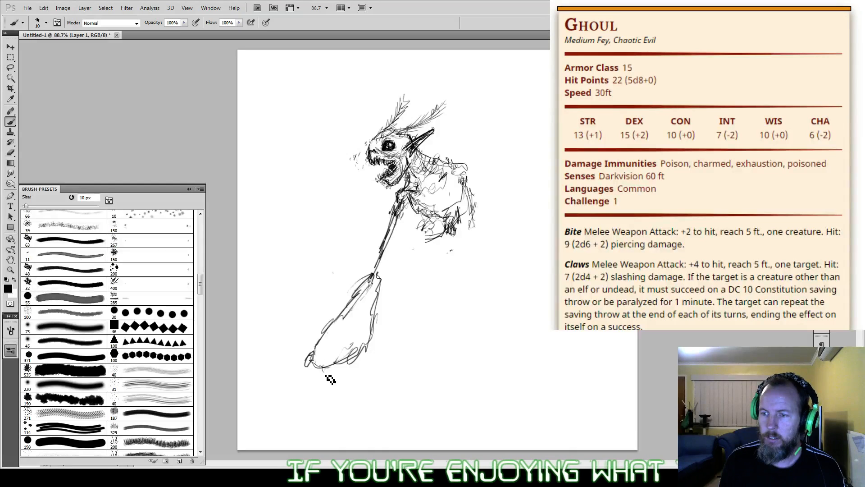
pyautogui.moveTo(331, 379)
pyautogui.mouseDown()
pyautogui.moveTo(329, 366)
pyautogui.moveTo(360, 350)
pyautogui.moveTo(306, 365)
pyautogui.moveTo(315, 360)
pyautogui.mouseUp()
pyautogui.moveTo(322, 366)
pyautogui.mouseDown()
pyautogui.moveTo(327, 373)
pyautogui.moveTo(335, 356)
pyautogui.mouseUp()
pyautogui.moveTo(334, 346)
pyautogui.mouseDown()
pyautogui.moveTo(345, 365)
pyautogui.moveTo(360, 350)
pyautogui.mouseUp()
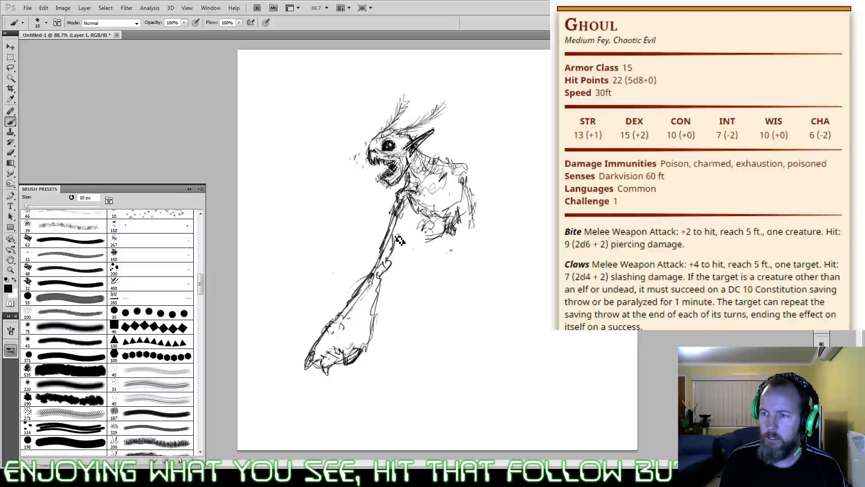
pyautogui.moveTo(405, 219)
pyautogui.mouseDown()
pyautogui.moveTo(384, 266)
pyautogui.moveTo(407, 183)
pyautogui.moveTo(393, 205)
pyautogui.mouseUp()
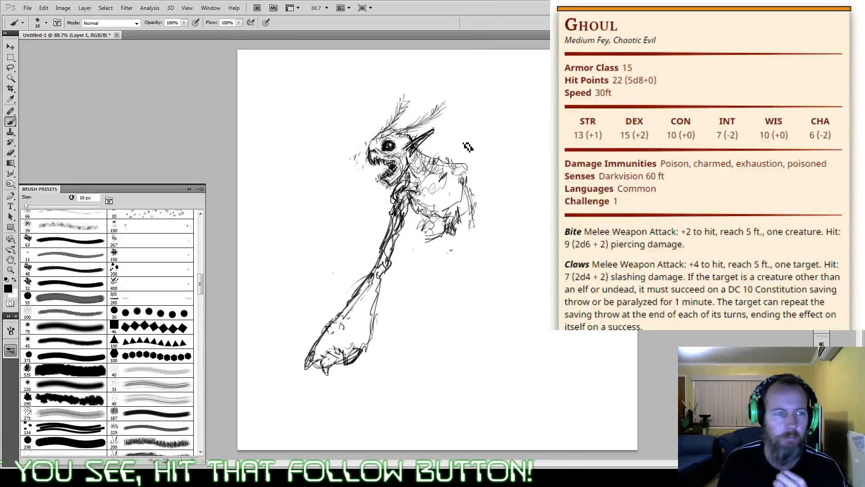
# Step: Sketch a matching long rear arm from the shoulder, widening into an oversized rounded hand at the front hand's level
pyautogui.moveTo(469, 173); pyautogui.dragTo(493, 248)
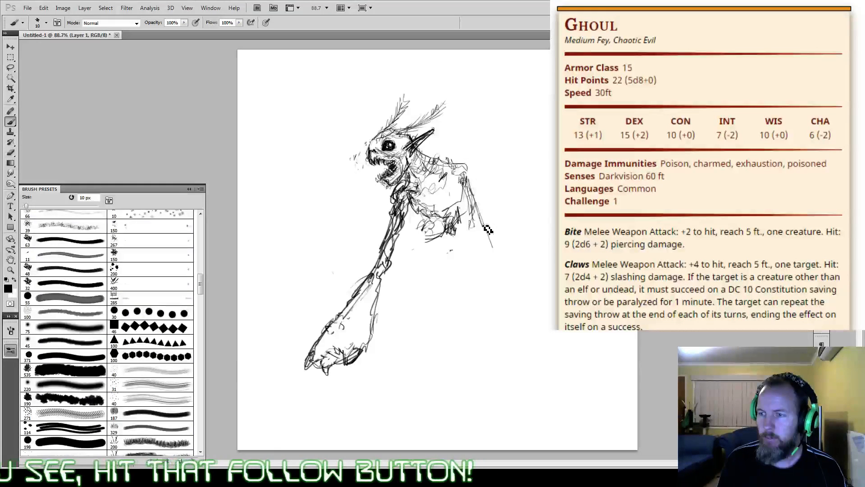
pyautogui.moveTo(471, 209); pyautogui.dragTo(480, 230)
pyautogui.moveTo(468, 187)
pyautogui.mouseDown()
pyautogui.moveTo(495, 270)
pyautogui.moveTo(489, 286)
pyautogui.mouseUp()
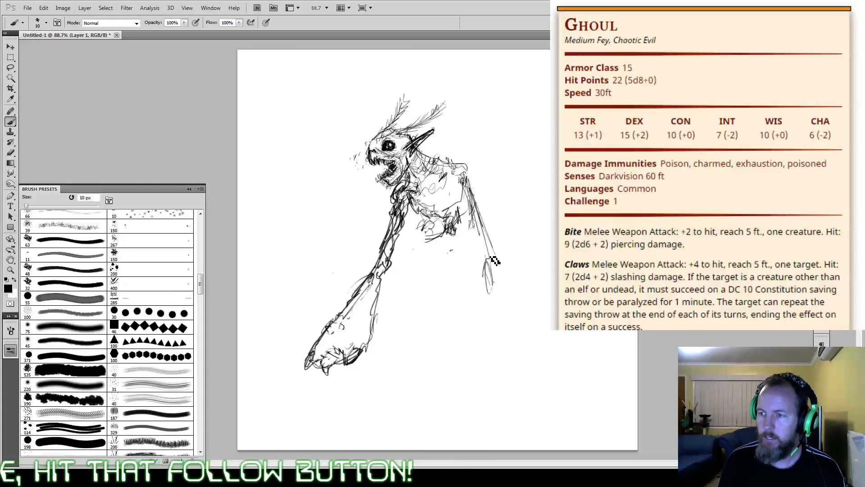
pyautogui.moveTo(490, 253); pyautogui.dragTo(522, 318)
pyautogui.moveTo(492, 279)
pyautogui.mouseDown()
pyautogui.moveTo(495, 311)
pyautogui.moveTo(483, 347)
pyautogui.mouseUp()
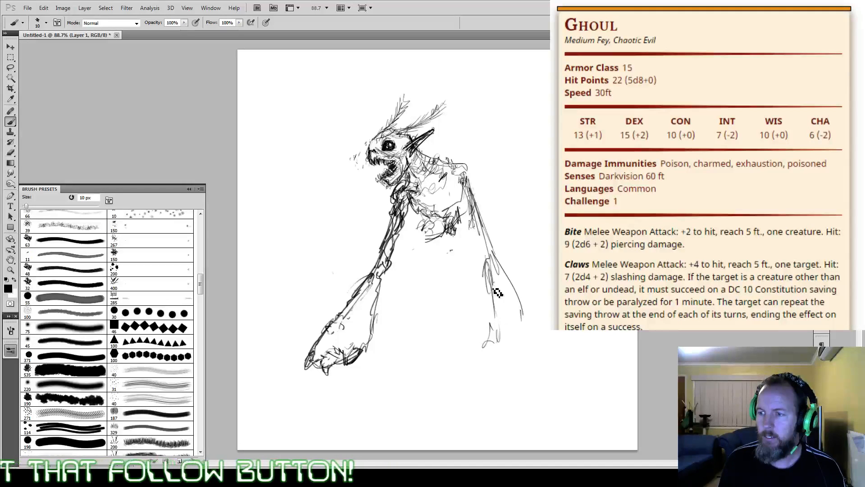
pyautogui.moveTo(490, 284)
pyautogui.mouseDown()
pyautogui.moveTo(488, 341)
pyautogui.moveTo(495, 361)
pyautogui.mouseUp()
pyautogui.moveTo(529, 316); pyautogui.dragTo(521, 360)
pyautogui.moveTo(533, 344); pyautogui.dragTo(506, 372)
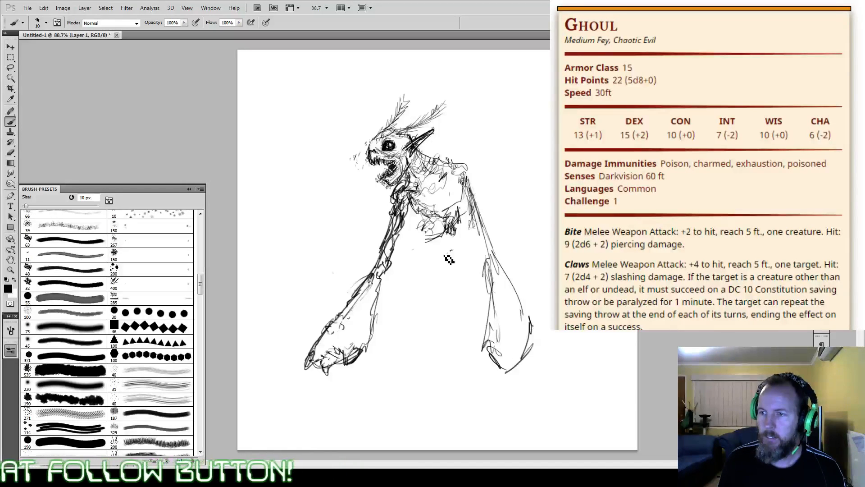
# Step: Sketch the waist and pelvis below the ribcage, with two thin legs ending in small feet
pyautogui.moveTo(426, 217)
pyautogui.mouseDown()
pyautogui.moveTo(435, 226)
pyautogui.moveTo(426, 238)
pyautogui.mouseUp()
pyautogui.moveTo(426, 238)
pyautogui.mouseDown()
pyautogui.moveTo(452, 234)
pyautogui.moveTo(452, 245)
pyautogui.mouseUp()
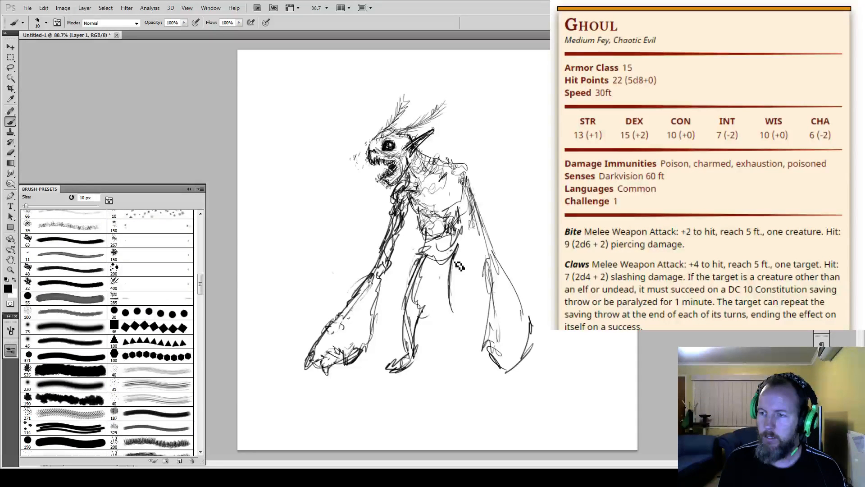
pyautogui.moveTo(459, 266)
pyautogui.mouseDown()
pyautogui.moveTo(450, 306)
pyautogui.moveTo(457, 368)
pyautogui.mouseUp()
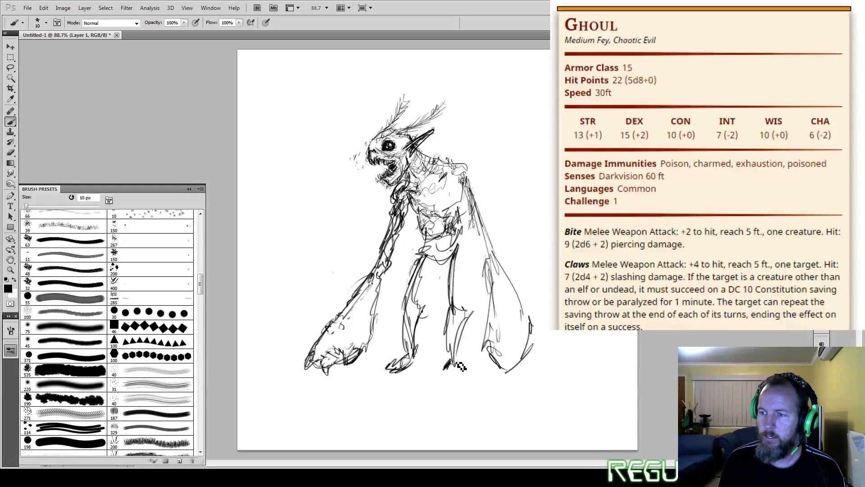
# Step: Erase the thin legs below the pelvis and redraw both thighs as wider shapes down to the knees
pyautogui.press('e')
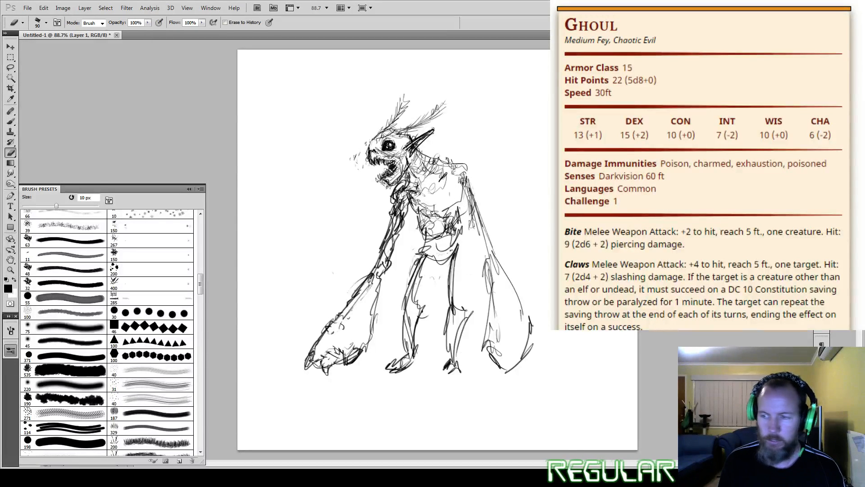
pyautogui.moveTo(456, 260); pyautogui.dragTo(445, 267)
pyautogui.press('b')
pyautogui.moveTo(441, 289)
pyautogui.mouseDown()
pyautogui.moveTo(459, 274)
pyautogui.moveTo(457, 302)
pyautogui.moveTo(462, 292)
pyautogui.moveTo(443, 248)
pyautogui.moveTo(426, 349)
pyautogui.moveTo(417, 252)
pyautogui.moveTo(401, 323)
pyautogui.mouseUp()
pyautogui.press('e')
pyautogui.press('b')
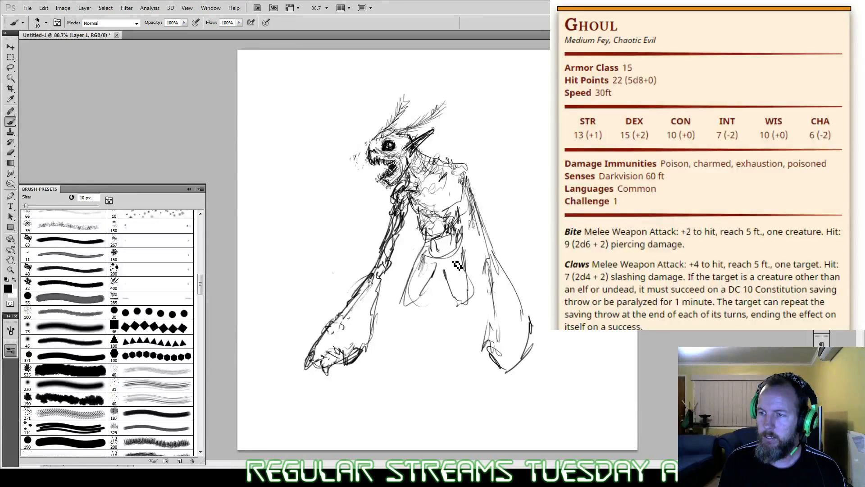
# Step: Sketch both lower legs from the knees down, with ankle lines and short feet
pyautogui.moveTo(416, 315); pyautogui.dragTo(397, 355)
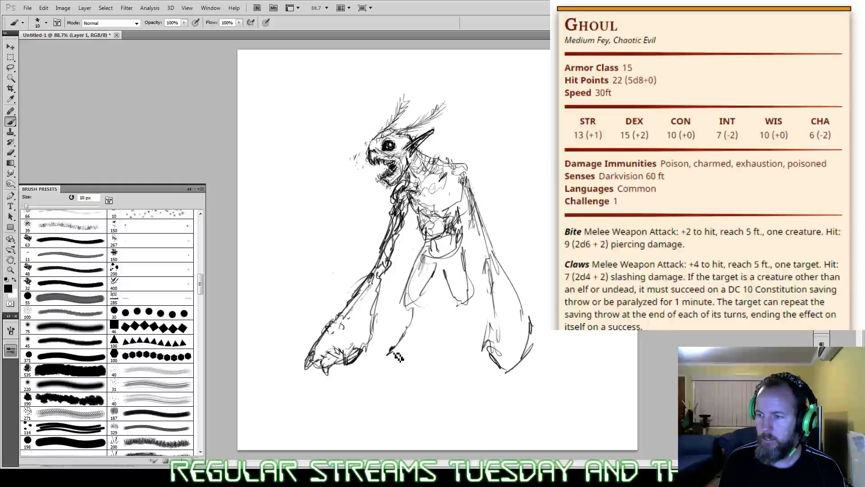
pyautogui.moveTo(424, 327)
pyautogui.mouseDown()
pyautogui.moveTo(421, 349)
pyautogui.moveTo(393, 362)
pyautogui.moveTo(419, 350)
pyautogui.moveTo(389, 364)
pyautogui.mouseUp()
pyautogui.moveTo(447, 292); pyautogui.dragTo(456, 356)
pyautogui.moveTo(454, 356)
pyautogui.mouseDown()
pyautogui.moveTo(472, 358)
pyautogui.moveTo(472, 343)
pyautogui.mouseUp()
pyautogui.moveTo(464, 303)
pyautogui.mouseDown()
pyautogui.moveTo(474, 341)
pyautogui.moveTo(455, 347)
pyautogui.moveTo(475, 341)
pyautogui.mouseUp()
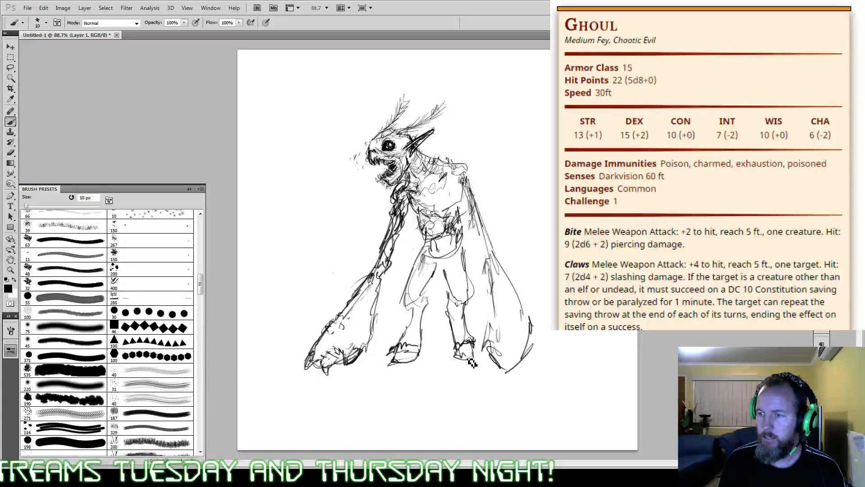
# Step: Add thigh lines and a ragged loincloth edge at the crotch, and rough lines along the rear forearm and hand
pyautogui.moveTo(463, 252)
pyautogui.mouseDown()
pyautogui.moveTo(467, 288)
pyautogui.moveTo(456, 296)
pyautogui.mouseUp()
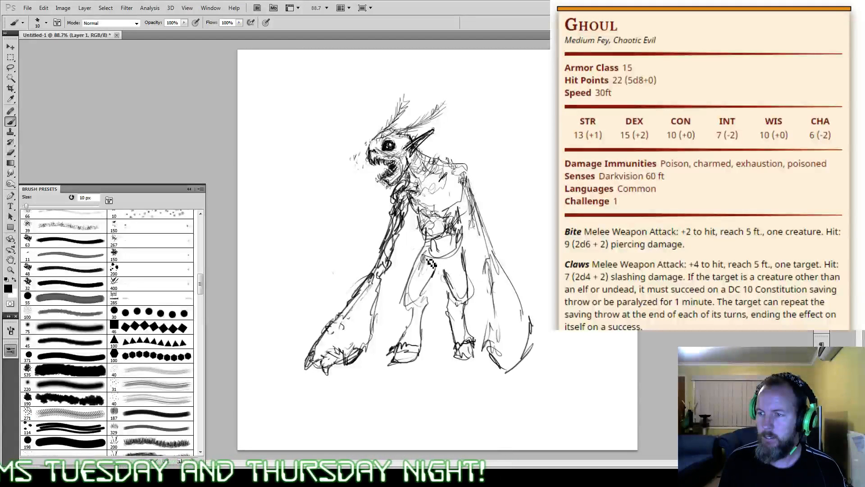
pyautogui.moveTo(428, 258)
pyautogui.mouseDown()
pyautogui.moveTo(439, 289)
pyautogui.moveTo(456, 265)
pyautogui.mouseUp()
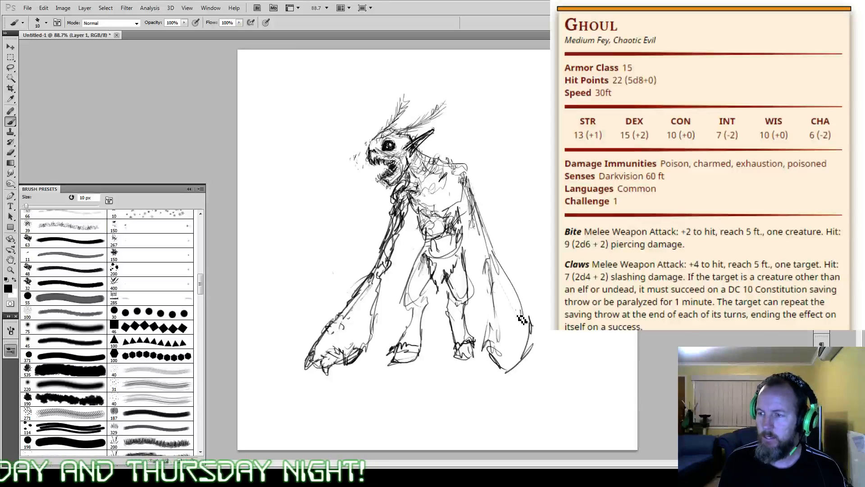
pyautogui.moveTo(504, 265)
pyautogui.mouseDown()
pyautogui.moveTo(519, 365)
pyautogui.moveTo(488, 347)
pyautogui.moveTo(493, 275)
pyautogui.mouseUp()
pyautogui.moveTo(404, 143); pyautogui.dragTo(417, 131)
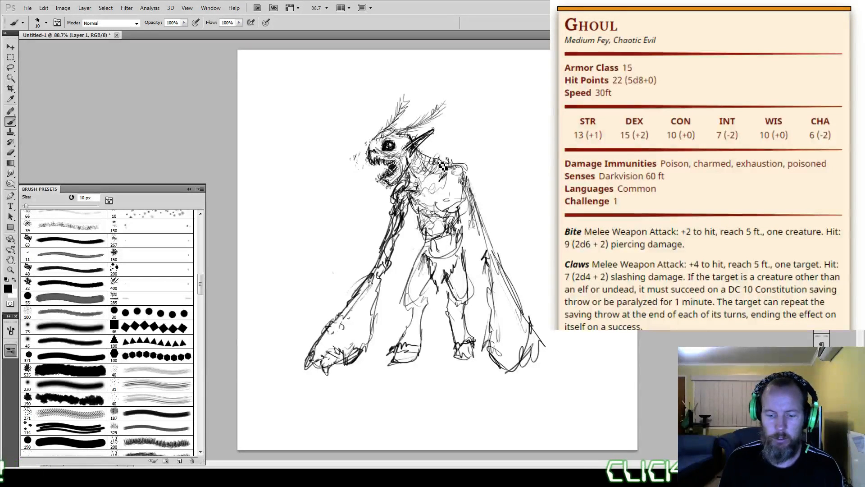
# Step: Enlarge the brush to 80 px at 50% opacity and shade the head, torso and both legs grey
pyautogui.press(']')
pyautogui.press(']')
pyautogui.press(']')
pyautogui.press(']')
pyautogui.press(']')
pyautogui.press(']')
pyautogui.press(']')
pyautogui.press(']')
pyautogui.press(']')
pyautogui.press(']')
pyautogui.press(']')
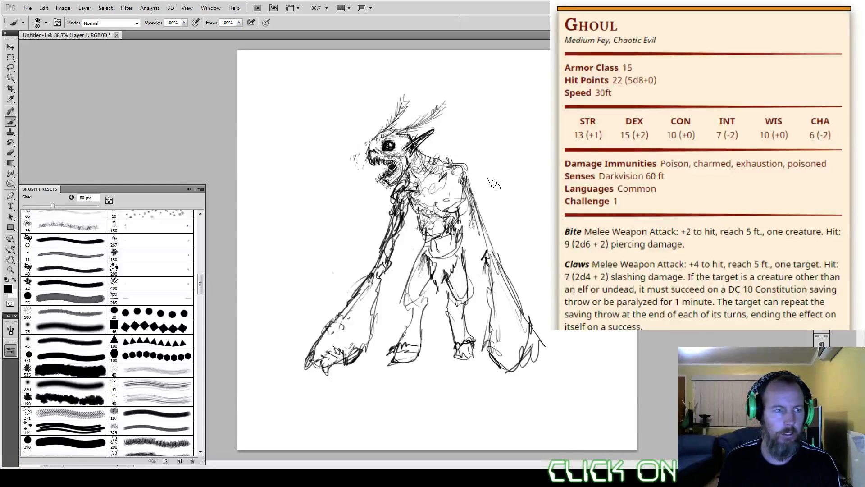
pyautogui.press('5')
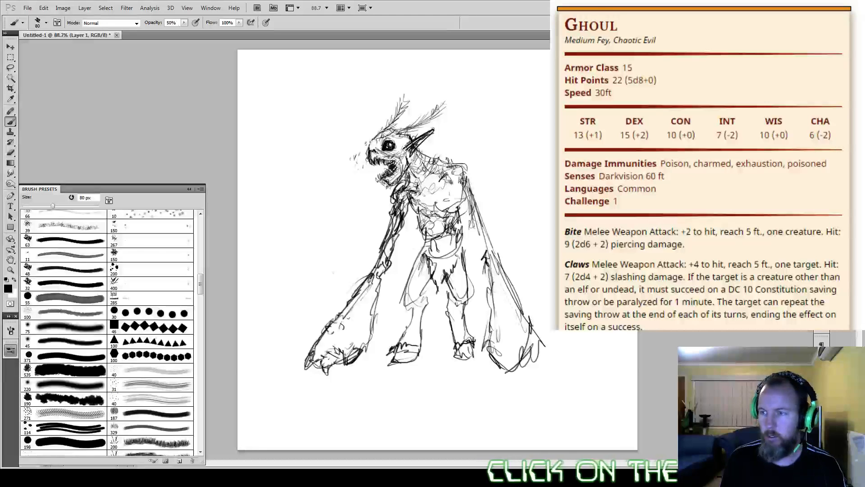
pyautogui.moveTo(456, 173)
pyautogui.mouseDown()
pyautogui.moveTo(428, 199)
pyautogui.moveTo(441, 172)
pyautogui.moveTo(429, 171)
pyautogui.moveTo(412, 195)
pyautogui.moveTo(428, 161)
pyautogui.moveTo(380, 171)
pyautogui.moveTo(402, 144)
pyautogui.moveTo(379, 136)
pyautogui.moveTo(365, 152)
pyautogui.moveTo(375, 130)
pyautogui.moveTo(404, 195)
pyautogui.moveTo(421, 200)
pyautogui.moveTo(431, 215)
pyautogui.moveTo(421, 242)
pyautogui.moveTo(433, 254)
pyautogui.moveTo(443, 228)
pyautogui.moveTo(446, 292)
pyautogui.moveTo(458, 288)
pyautogui.moveTo(455, 281)
pyautogui.moveTo(448, 295)
pyautogui.moveTo(458, 333)
pyautogui.mouseUp()
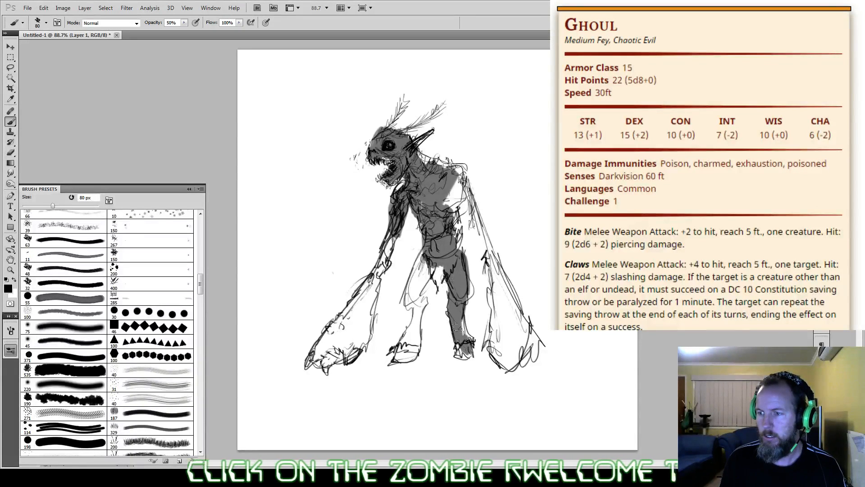
pyautogui.moveTo(433, 260)
pyautogui.mouseDown()
pyautogui.moveTo(398, 338)
pyautogui.moveTo(408, 355)
pyautogui.mouseUp()
# Step: Shade the long arms and hands grey, and paint rounded lumps behind the upper back and rear shoulder
pyautogui.moveTo(446, 176)
pyautogui.mouseDown()
pyautogui.moveTo(462, 218)
pyautogui.moveTo(471, 212)
pyautogui.moveTo(491, 252)
pyautogui.moveTo(482, 216)
pyautogui.mouseUp()
pyautogui.moveTo(477, 248)
pyautogui.mouseDown()
pyautogui.moveTo(509, 367)
pyautogui.moveTo(491, 261)
pyautogui.moveTo(442, 172)
pyautogui.mouseUp()
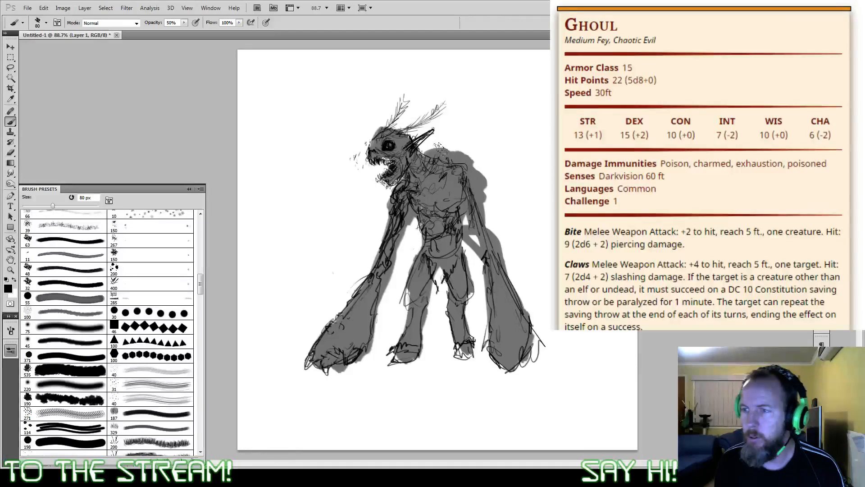
pyautogui.moveTo(441, 149); pyautogui.dragTo(464, 151)
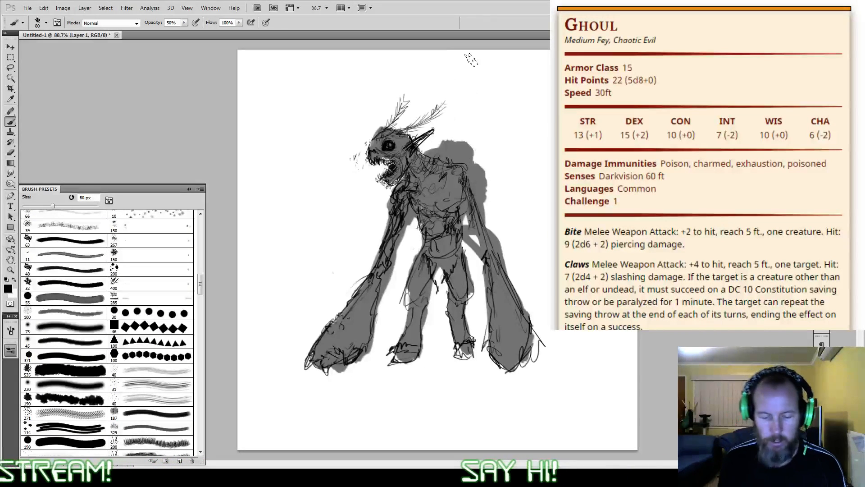
# Step: With the brush at 10 px and 100% opacity, outline the back lumps, add small mushroom growths, and roughen the front arm and belly
pyautogui.press('[')
pyautogui.press('[')
pyautogui.press('[')
pyautogui.press('[')
pyautogui.press('[')
pyautogui.press('[')
pyautogui.press('[')
pyautogui.press('[')
pyautogui.press('[')
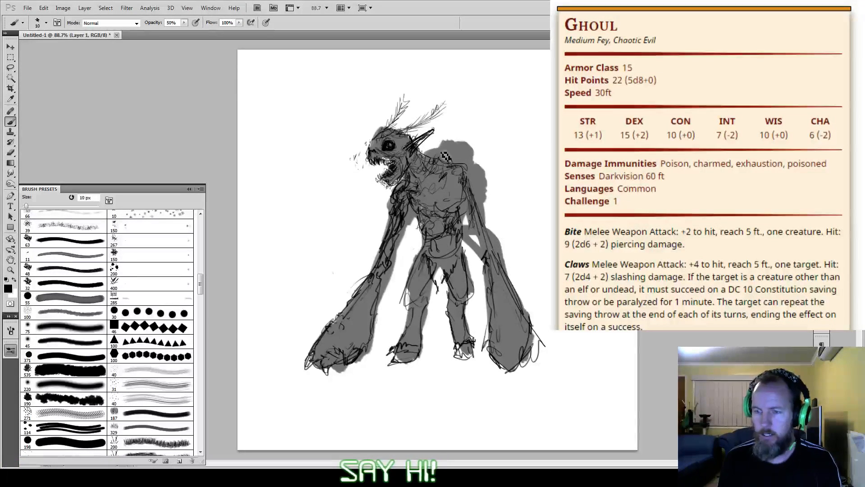
pyautogui.press(']')
pyautogui.press(']')
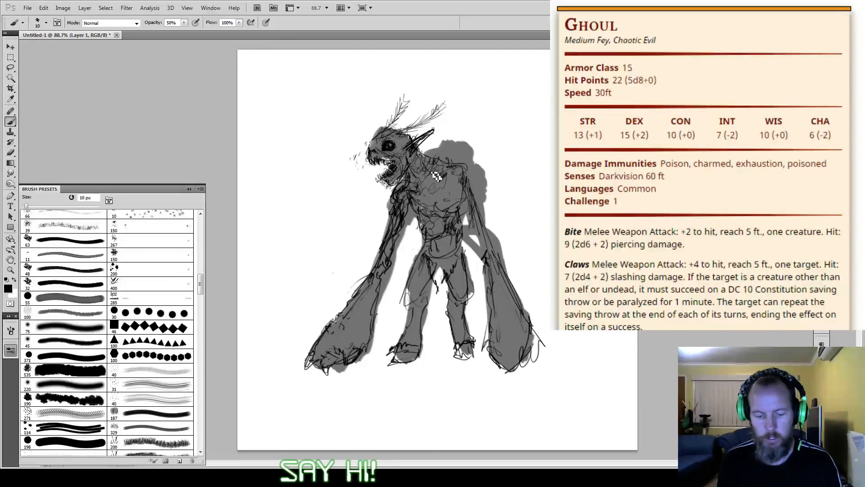
pyautogui.press('0')
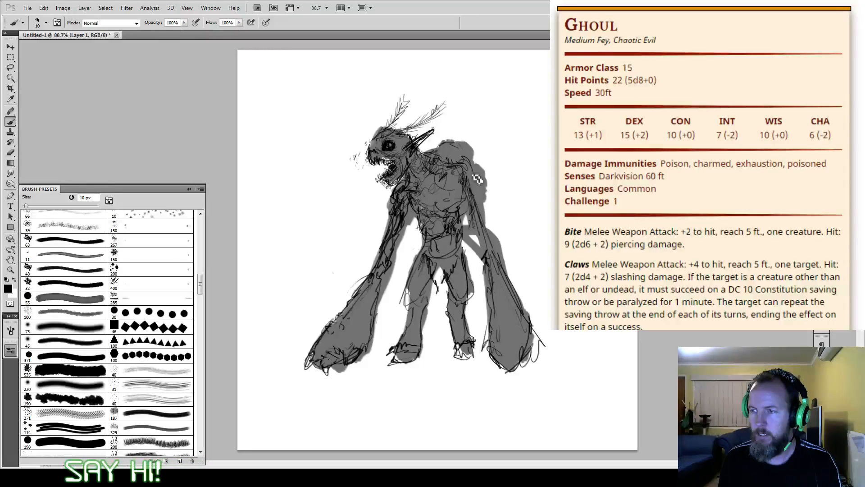
pyautogui.moveTo(477, 179); pyautogui.dragTo(489, 203)
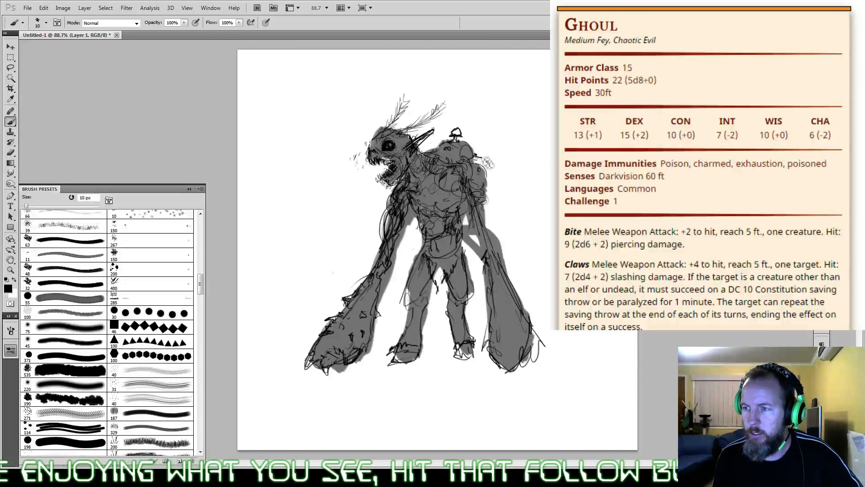
pyautogui.moveTo(476, 158); pyautogui.dragTo(488, 157)
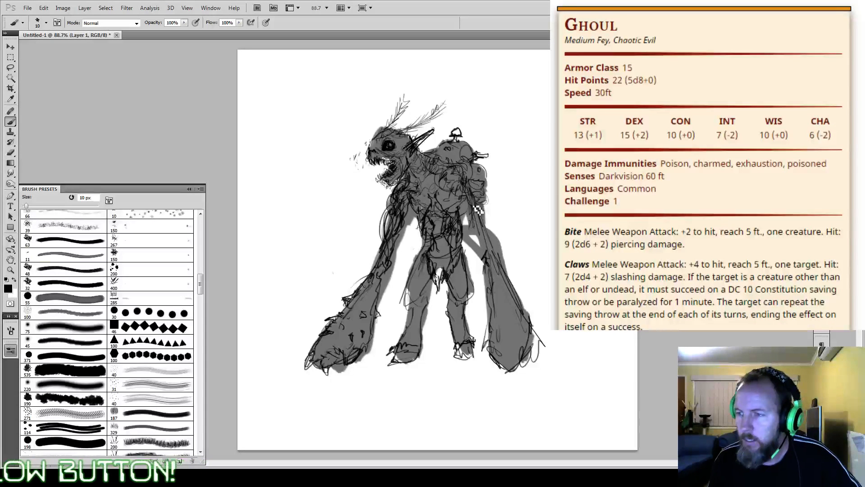
# Step: Build up dark sinewy strokes along the rear and front arms down to the hands, and add strokes at the neck
pyautogui.moveTo(480, 202)
pyautogui.mouseDown()
pyautogui.moveTo(490, 260)
pyautogui.moveTo(489, 228)
pyautogui.moveTo(494, 250)
pyautogui.moveTo(502, 249)
pyautogui.moveTo(497, 236)
pyautogui.moveTo(514, 269)
pyautogui.mouseUp()
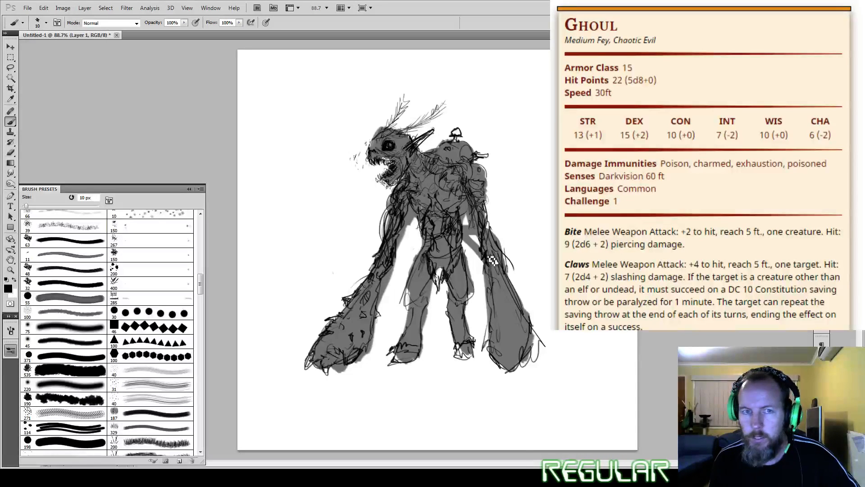
pyautogui.scroll(4, 524, 218)
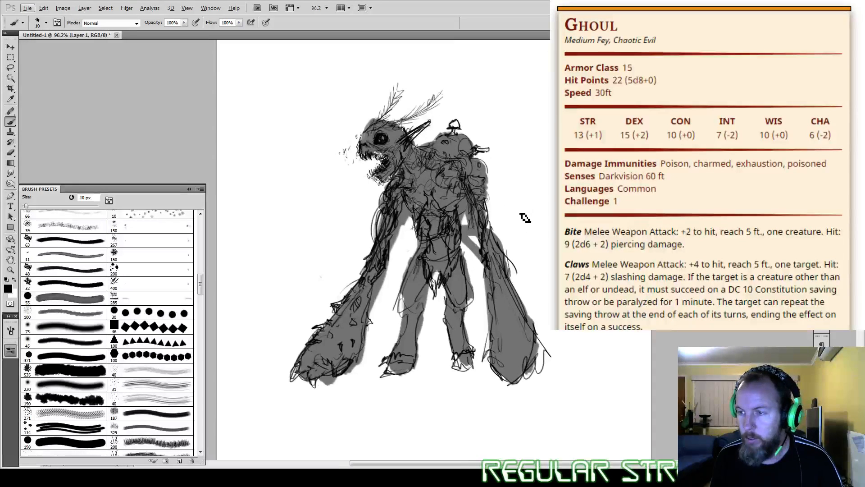
pyautogui.scroll(2, 524, 212)
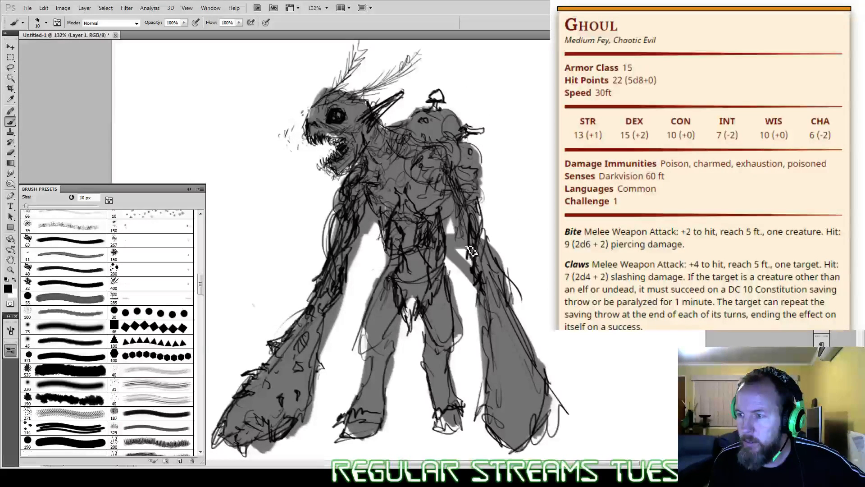
pyautogui.moveTo(471, 251)
pyautogui.mouseDown()
pyautogui.moveTo(498, 265)
pyautogui.moveTo(492, 248)
pyautogui.moveTo(494, 278)
pyautogui.moveTo(474, 240)
pyautogui.moveTo(487, 260)
pyautogui.mouseUp()
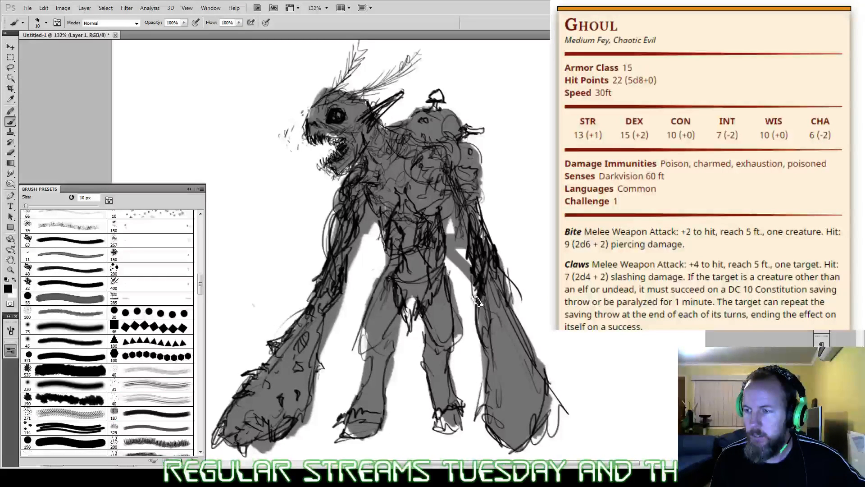
pyautogui.moveTo(476, 298); pyautogui.dragTo(488, 349)
pyautogui.moveTo(507, 287); pyautogui.dragTo(522, 336)
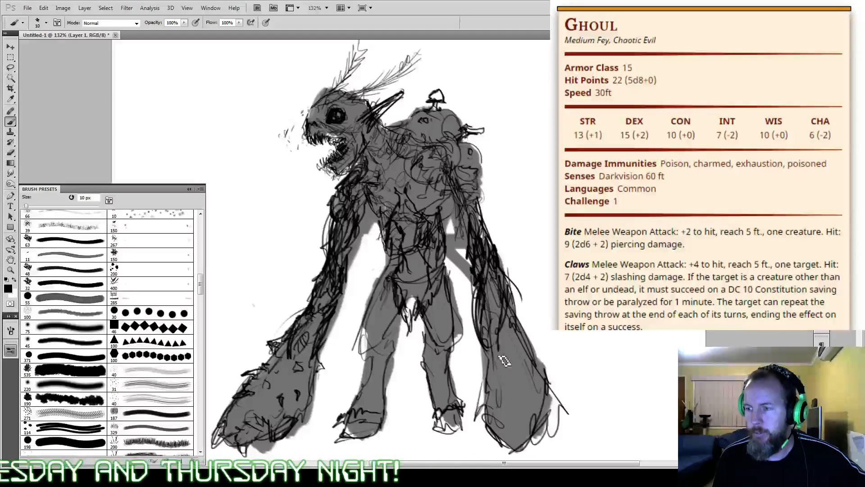
pyautogui.moveTo(505, 360); pyautogui.dragTo(528, 351)
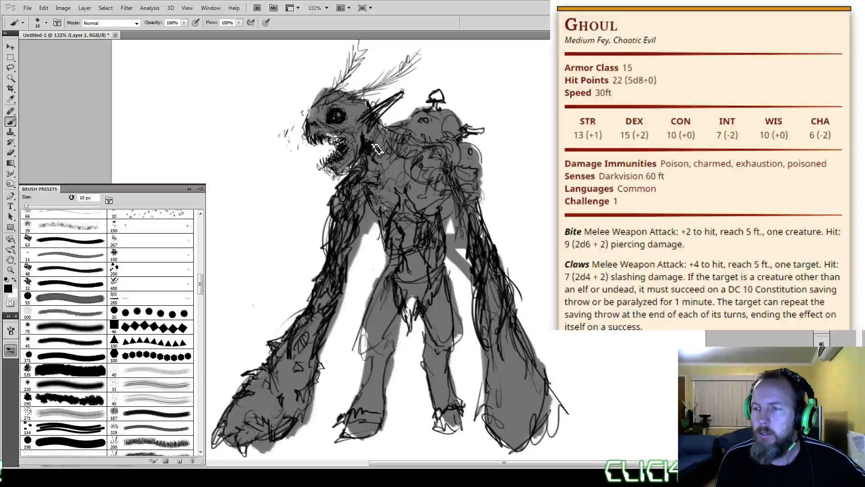
pyautogui.moveTo(378, 149); pyautogui.dragTo(389, 161)
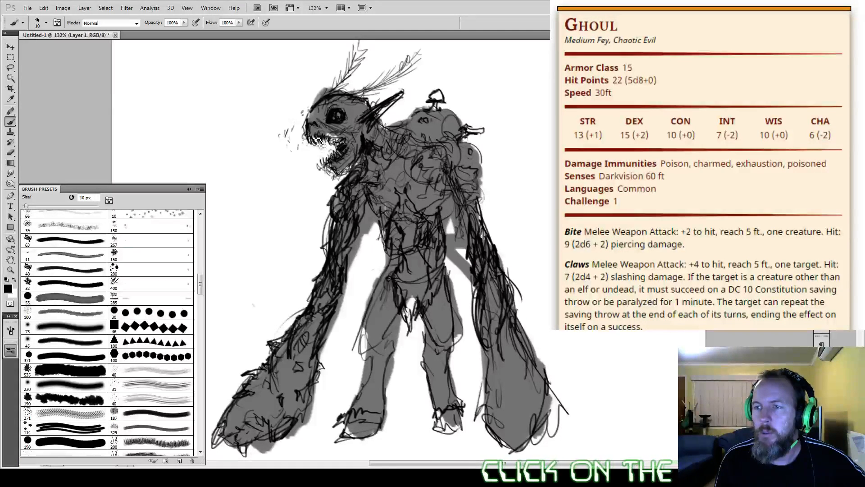
# Step: Darken the open mouth around the teeth with rough strokes and strengthen the outline of the lump behind the rear shoulder
pyautogui.moveTo(341, 144)
pyautogui.mouseDown()
pyautogui.moveTo(341, 163)
pyautogui.moveTo(346, 152)
pyautogui.mouseUp()
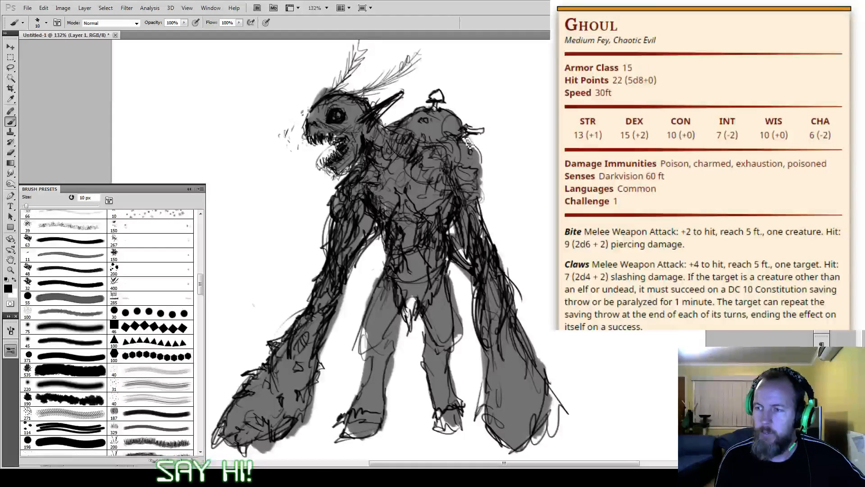
pyautogui.moveTo(482, 173); pyautogui.dragTo(471, 201)
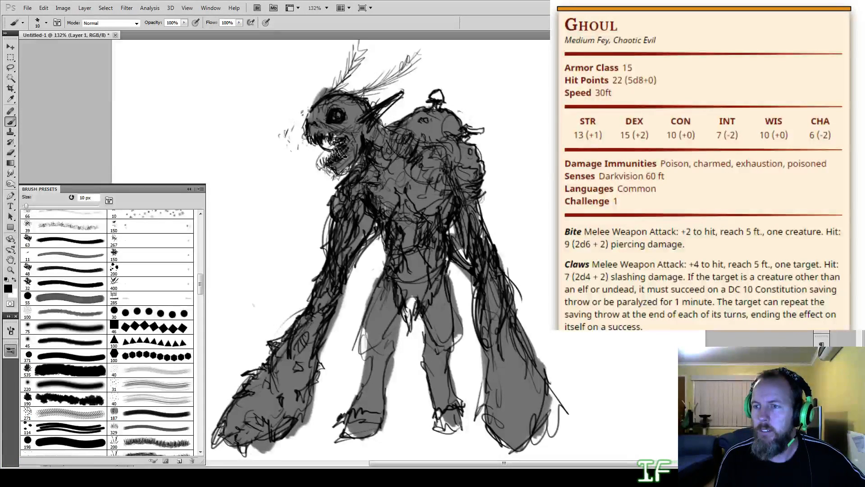
pyautogui.moveTo(341, 152)
pyautogui.mouseDown()
pyautogui.moveTo(345, 158)
pyautogui.moveTo(333, 149)
pyautogui.mouseUp()
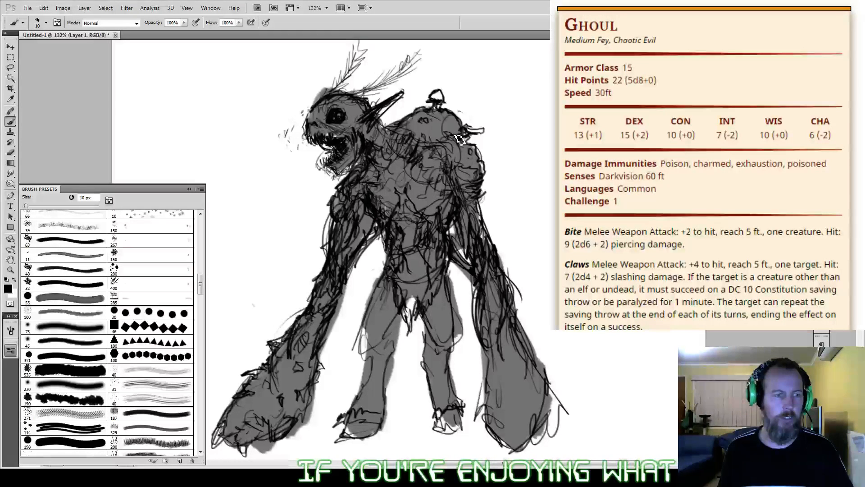
# Step: Paint over the large dark eye socket in grey and redraw a smaller eye on the head
pyautogui.keyDown('alt'); pyautogui.click(349, 118); pyautogui.keyUp('alt')
pyautogui.moveTo(342, 110)
pyautogui.mouseDown()
pyautogui.moveTo(330, 124)
pyautogui.moveTo(337, 128)
pyautogui.mouseUp()
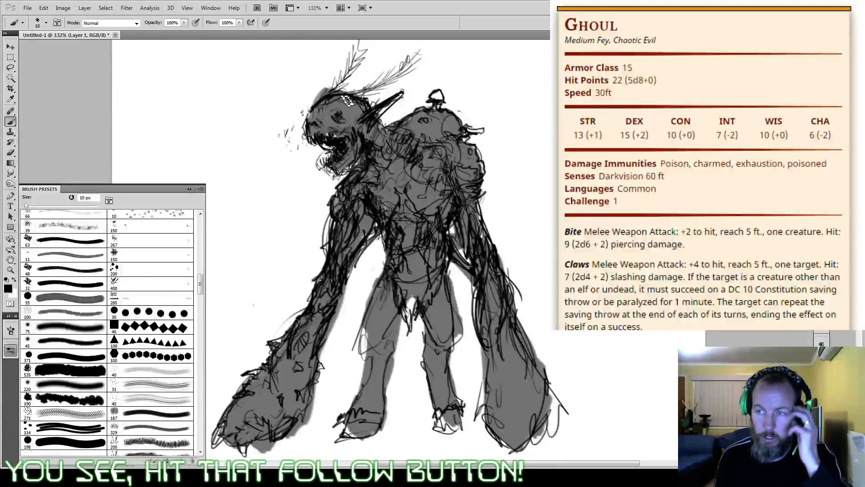
pyautogui.keyDown('alt'); pyautogui.click(321, 111); pyautogui.keyUp('alt')
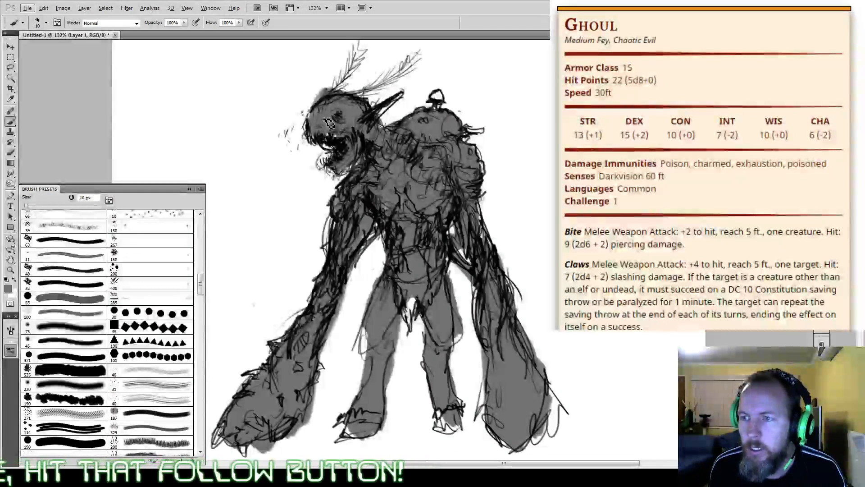
pyautogui.keyDown('alt'); pyautogui.click(337, 136); pyautogui.keyUp('alt')
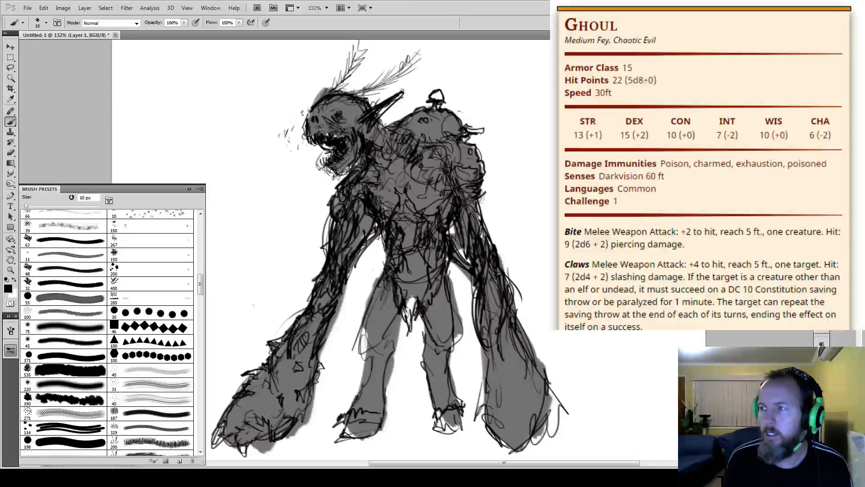
# Step: On a new layer, outline a wide mushroom cap over the head and fill it grey with a 40 px brush
pyautogui.click(775, 401)
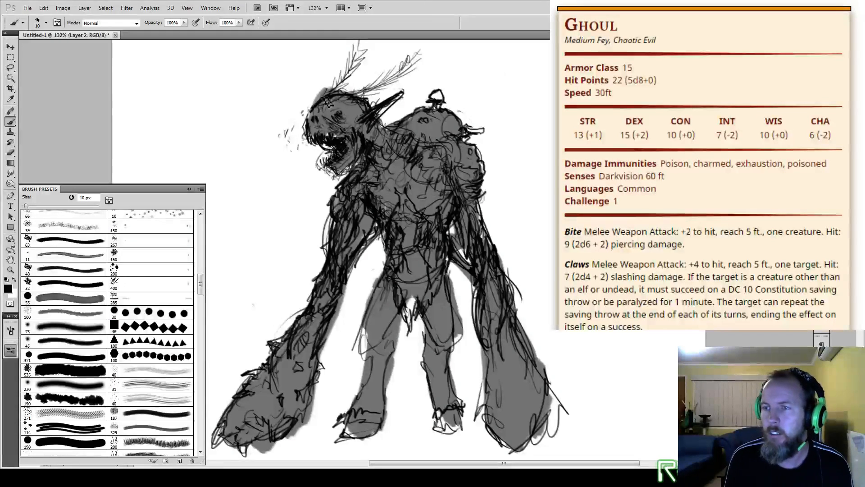
pyautogui.moveTo(372, 66)
pyautogui.mouseDown()
pyautogui.moveTo(287, 119)
pyautogui.moveTo(404, 118)
pyautogui.moveTo(390, 100)
pyautogui.moveTo(324, 86)
pyautogui.moveTo(277, 119)
pyautogui.moveTo(383, 124)
pyautogui.moveTo(389, 87)
pyautogui.moveTo(337, 87)
pyautogui.moveTo(314, 130)
pyautogui.moveTo(327, 140)
pyautogui.moveTo(379, 133)
pyautogui.moveTo(414, 98)
pyautogui.moveTo(344, 125)
pyautogui.moveTo(343, 140)
pyautogui.mouseUp()
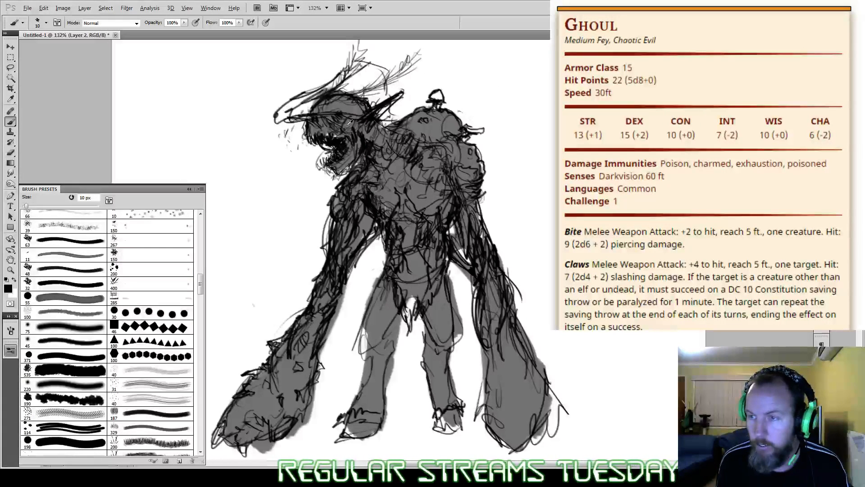
pyautogui.press(']')
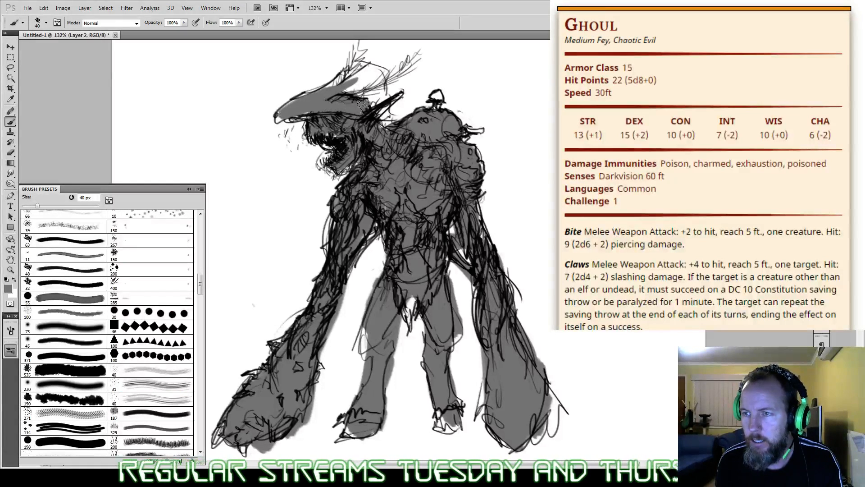
pyautogui.moveTo(363, 103)
pyautogui.mouseDown()
pyautogui.moveTo(348, 89)
pyautogui.moveTo(367, 82)
pyautogui.moveTo(385, 121)
pyautogui.mouseUp()
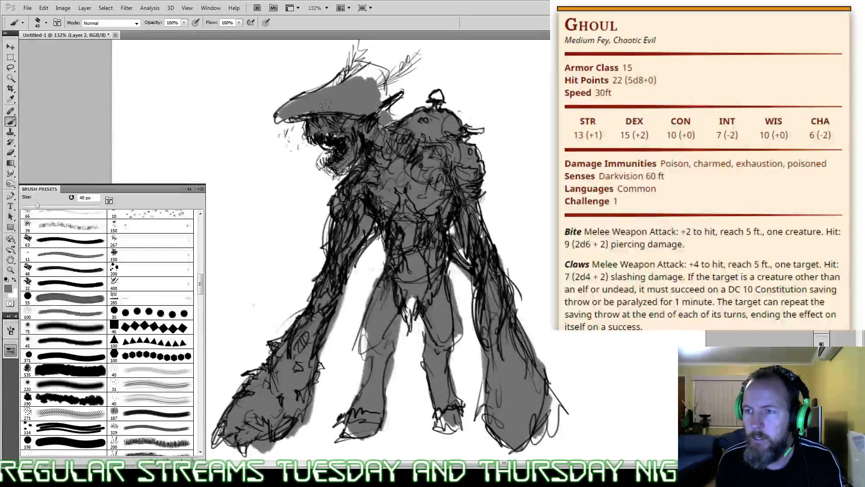
pyautogui.moveTo(284, 111); pyautogui.dragTo(277, 118)
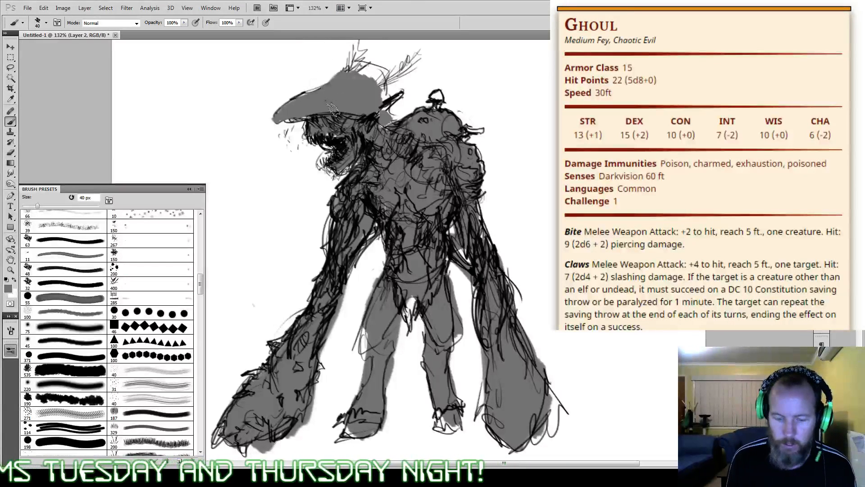
# Step: With a 9 px black brush, outline the mushroom cap, draw round spots on it, and add strokes under its rim
pyautogui.keyDown('alt'); pyautogui.click(338, 142); pyautogui.keyUp('alt')
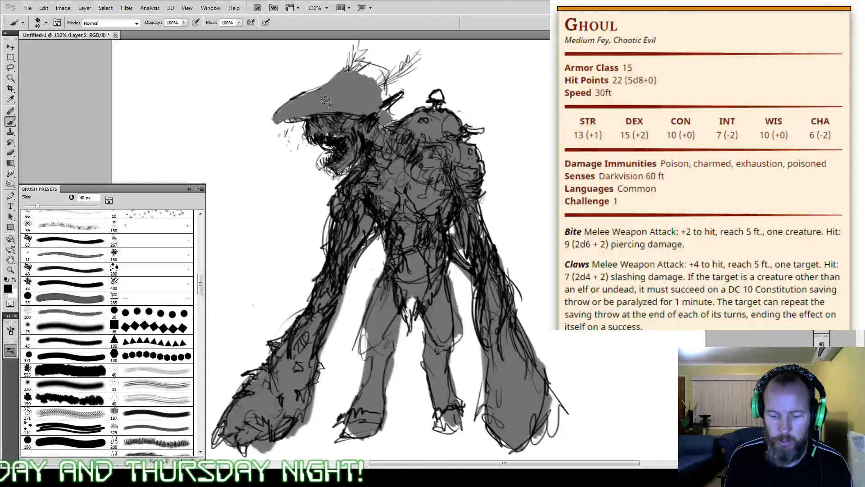
pyautogui.press('[')
pyautogui.press('[')
pyautogui.press('[')
pyautogui.press('[')
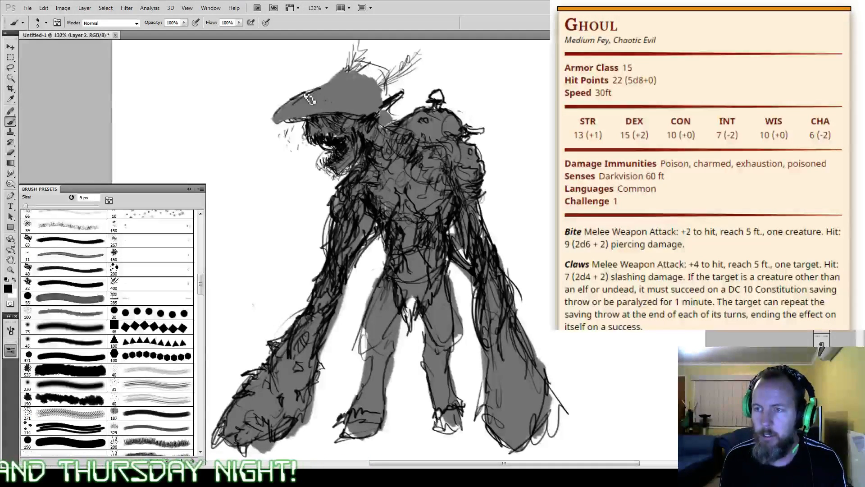
pyautogui.moveTo(278, 118)
pyautogui.mouseDown()
pyautogui.moveTo(324, 118)
pyautogui.moveTo(329, 129)
pyautogui.moveTo(331, 118)
pyautogui.moveTo(350, 141)
pyautogui.moveTo(365, 117)
pyautogui.moveTo(382, 100)
pyautogui.mouseUp()
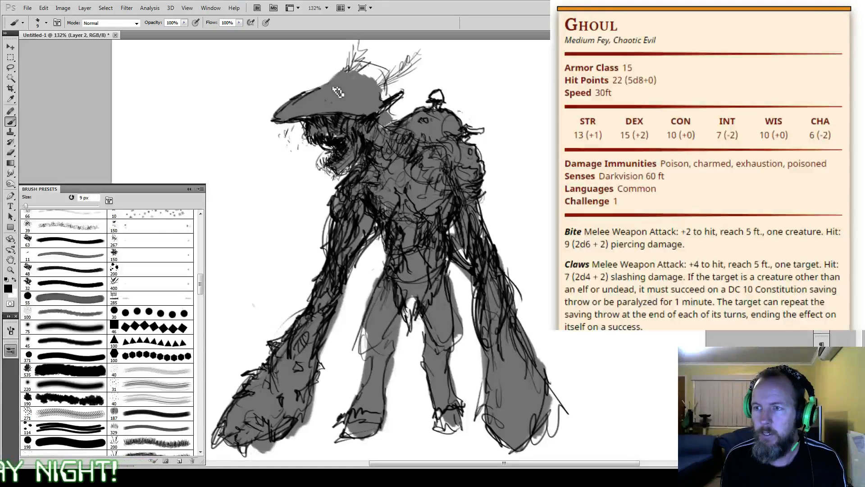
pyautogui.moveTo(298, 98)
pyautogui.mouseDown()
pyautogui.moveTo(341, 81)
pyautogui.moveTo(384, 119)
pyautogui.moveTo(371, 138)
pyautogui.moveTo(358, 133)
pyautogui.moveTo(354, 115)
pyautogui.moveTo(352, 139)
pyautogui.mouseUp()
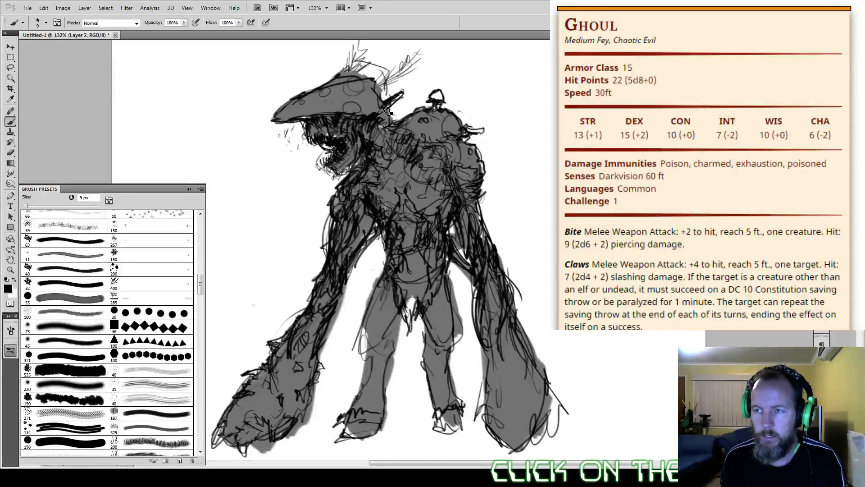
# Step: Remove the pointed ear and fill the neck behind the cap with small rounded growths shaded in grey
pyautogui.keyDown('alt'); pyautogui.click(383, 130); pyautogui.keyUp('alt')
pyautogui.keyDown('alt'); pyautogui.click(411, 77); pyautogui.keyUp('alt')
pyautogui.moveTo(408, 90)
pyautogui.mouseDown()
pyautogui.moveTo(397, 112)
pyautogui.moveTo(394, 100)
pyautogui.moveTo(396, 118)
pyautogui.moveTo(395, 104)
pyautogui.moveTo(397, 113)
pyautogui.moveTo(389, 108)
pyautogui.moveTo(382, 142)
pyautogui.moveTo(403, 118)
pyautogui.moveTo(382, 130)
pyautogui.moveTo(398, 144)
pyautogui.mouseUp()
pyautogui.keyDown('alt'); pyautogui.click(341, 138); pyautogui.keyUp('alt')
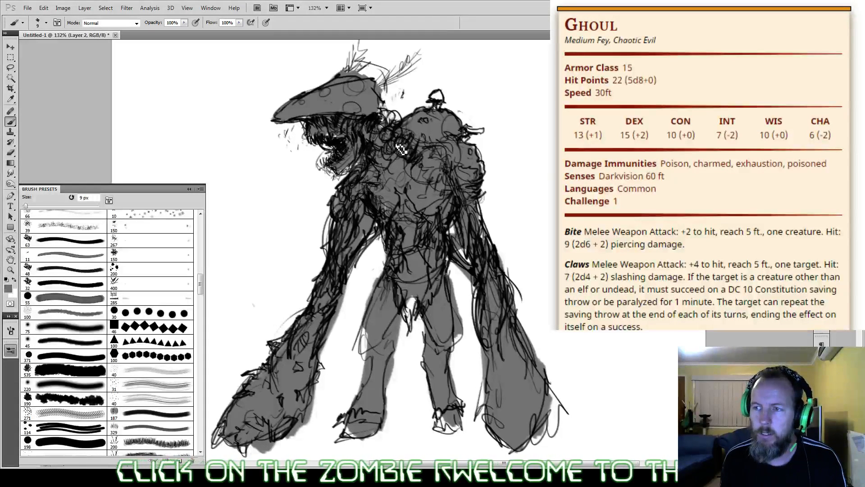
pyautogui.keyDown('alt'); pyautogui.click(395, 150); pyautogui.keyUp('alt')
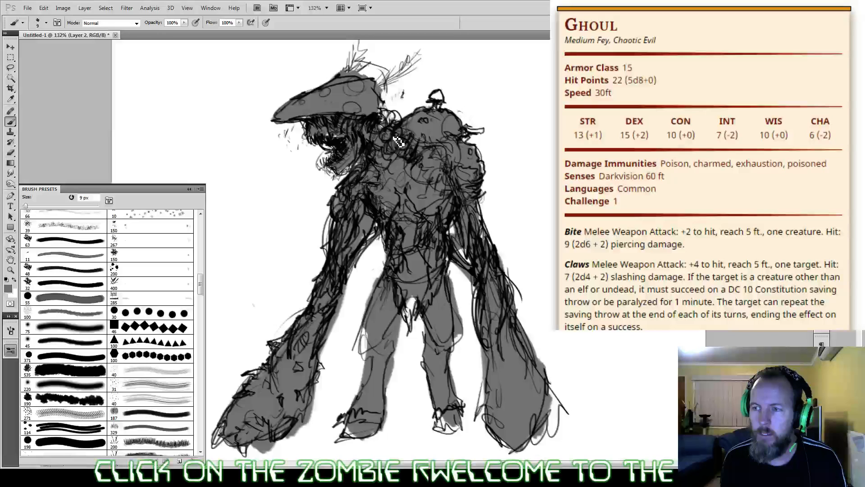
pyautogui.moveTo(394, 137)
pyautogui.mouseDown()
pyautogui.moveTo(386, 123)
pyautogui.moveTo(394, 127)
pyautogui.moveTo(384, 131)
pyautogui.moveTo(386, 112)
pyautogui.moveTo(396, 118)
pyautogui.moveTo(388, 118)
pyautogui.mouseUp()
pyautogui.keyDown('alt'); pyautogui.click(379, 115); pyautogui.keyUp('alt')
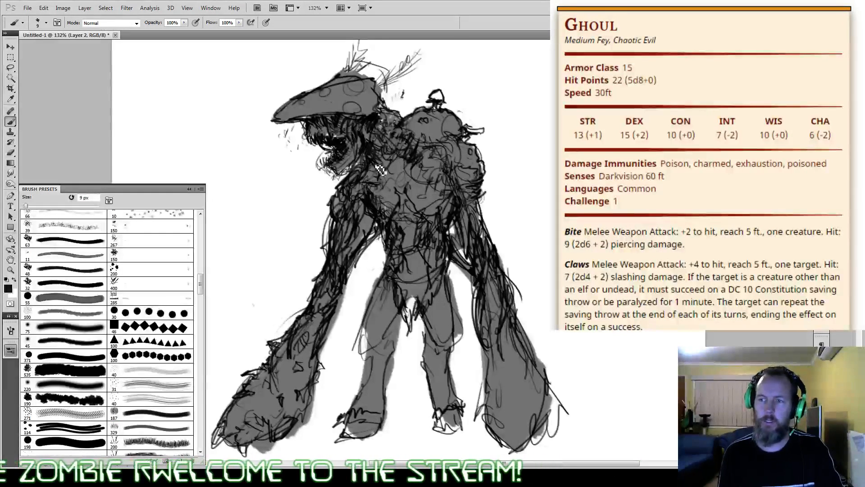
# Step: Darken the mushroom cap's front edge and extend its rear in grey down to the back lumps with a black outline
pyautogui.keyDown('alt'); pyautogui.click(333, 107); pyautogui.keyUp('alt')
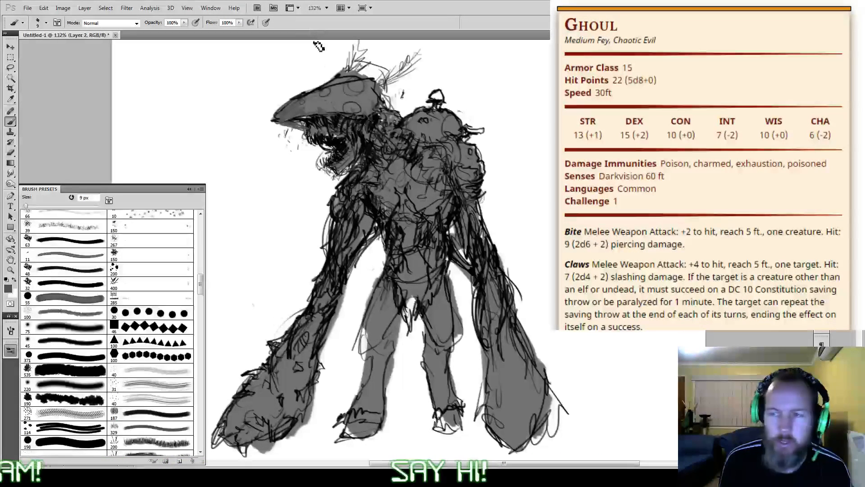
pyautogui.press('d')
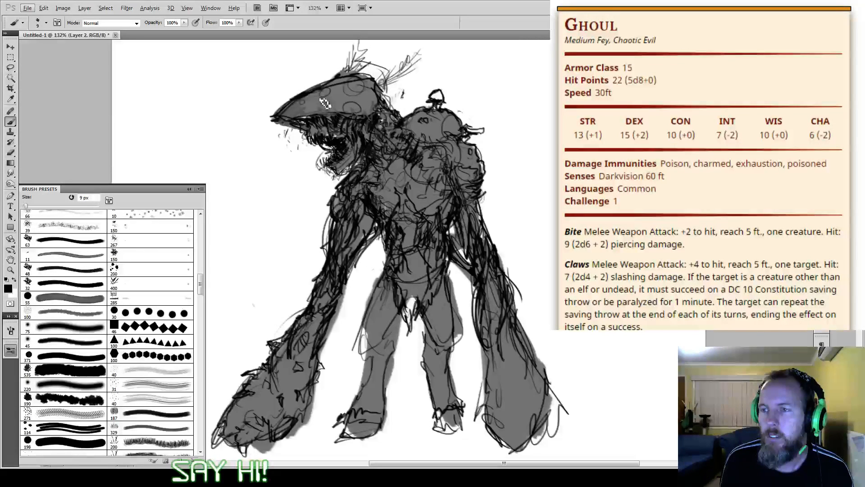
pyautogui.moveTo(385, 93)
pyautogui.mouseDown()
pyautogui.moveTo(409, 115)
pyautogui.moveTo(379, 96)
pyautogui.mouseUp()
pyautogui.keyDown('alt'); pyautogui.click(397, 119); pyautogui.keyUp('alt')
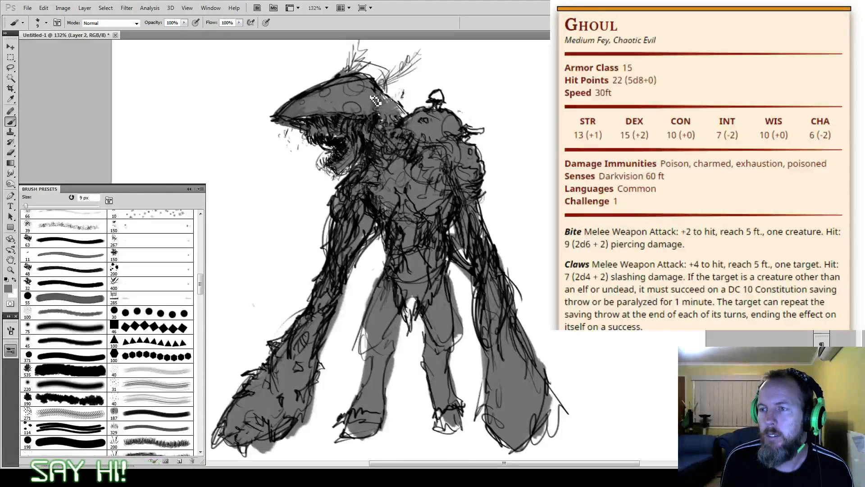
pyautogui.keyDown('alt'); pyautogui.click(400, 131); pyautogui.keyUp('alt')
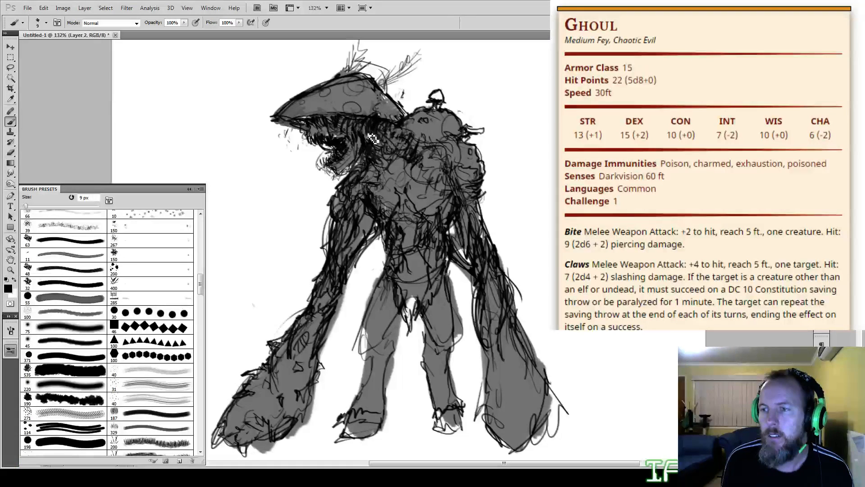
# Step: Draw dense gill strokes along the cap's underside and dot the back and shoulder lumps with small spots
pyautogui.moveTo(337, 121)
pyautogui.mouseDown()
pyautogui.moveTo(332, 135)
pyautogui.moveTo(318, 137)
pyautogui.mouseUp()
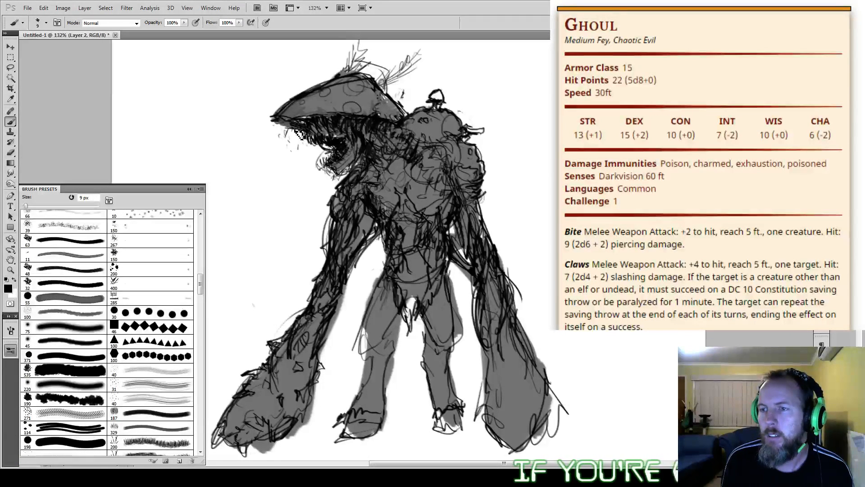
pyautogui.keyDown('alt'); pyautogui.click(376, 137); pyautogui.keyUp('alt')
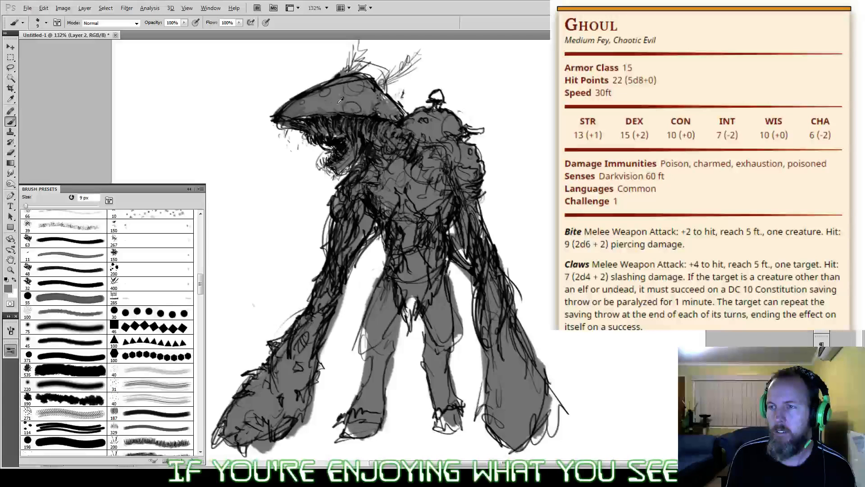
pyautogui.keyDown('alt'); pyautogui.click(347, 122); pyautogui.keyUp('alt')
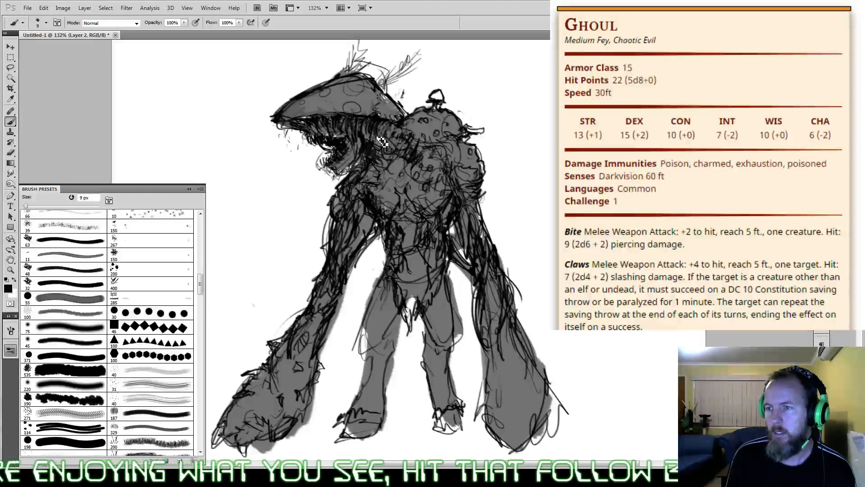
# Step: Darken the neck below the jaw, and draw ragged outlines down the front leg at the thigh, knee and foot
pyautogui.moveTo(365, 158); pyautogui.dragTo(347, 181)
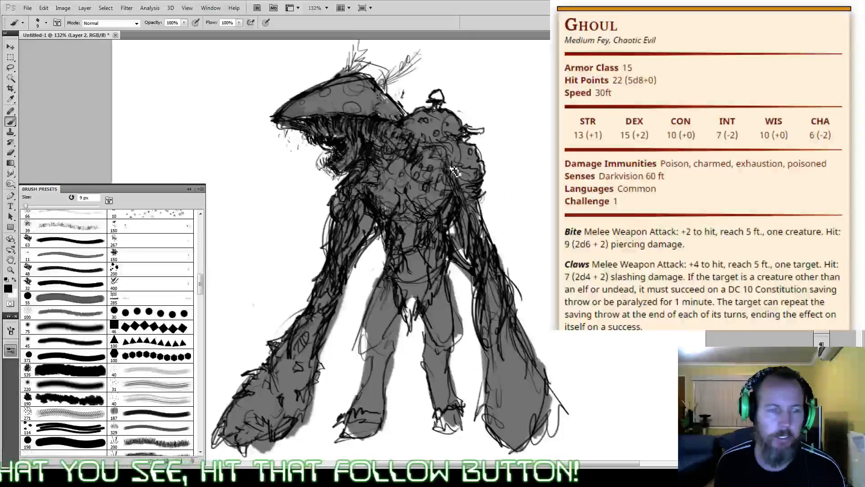
pyautogui.moveTo(374, 304)
pyautogui.mouseDown()
pyautogui.moveTo(358, 344)
pyautogui.moveTo(373, 360)
pyautogui.mouseUp()
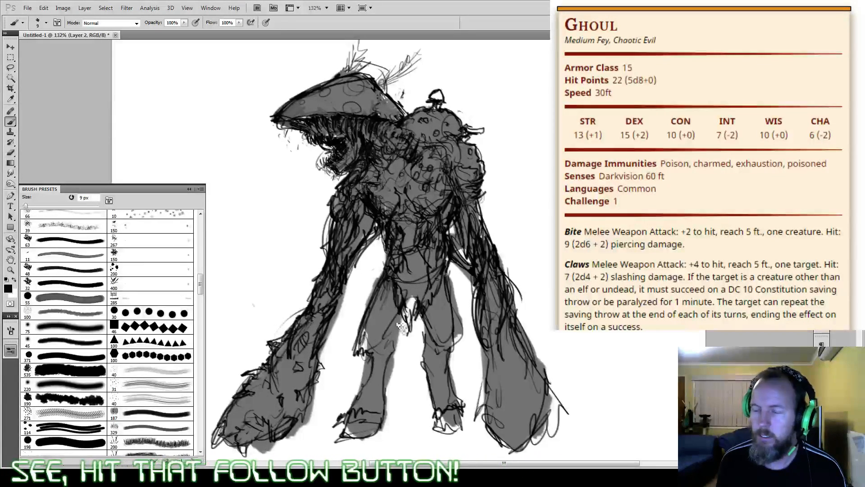
pyautogui.moveTo(403, 314)
pyautogui.mouseDown()
pyautogui.moveTo(378, 341)
pyautogui.moveTo(388, 353)
pyautogui.moveTo(376, 387)
pyautogui.moveTo(394, 352)
pyautogui.moveTo(388, 401)
pyautogui.moveTo(367, 382)
pyautogui.moveTo(370, 358)
pyautogui.moveTo(342, 419)
pyautogui.moveTo(383, 420)
pyautogui.mouseUp()
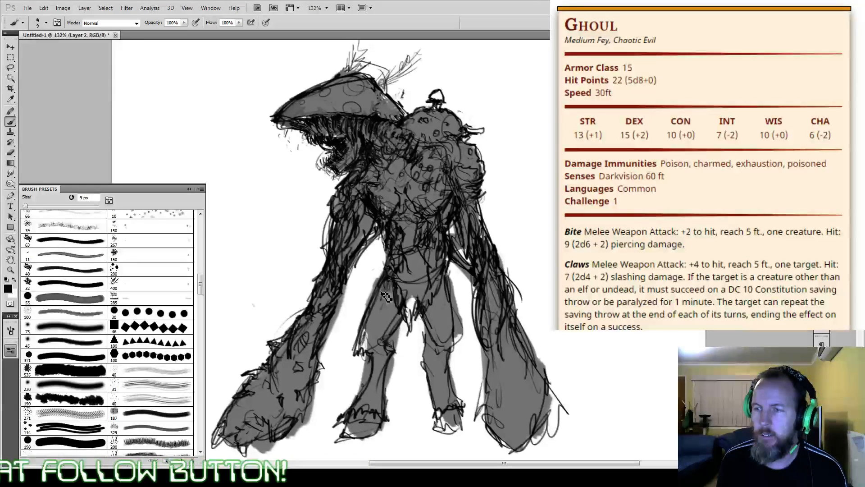
# Step: Try a pair of tall, backward-curving horns rising from the top of the mushroom cap
pyautogui.moveTo(382, 292); pyautogui.dragTo(395, 348)
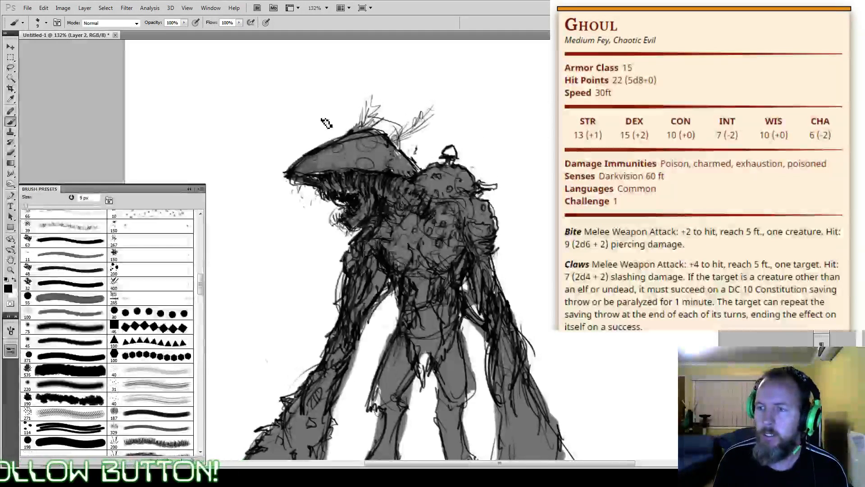
pyautogui.moveTo(310, 151)
pyautogui.mouseDown()
pyautogui.moveTo(318, 106)
pyautogui.moveTo(340, 78)
pyautogui.mouseUp()
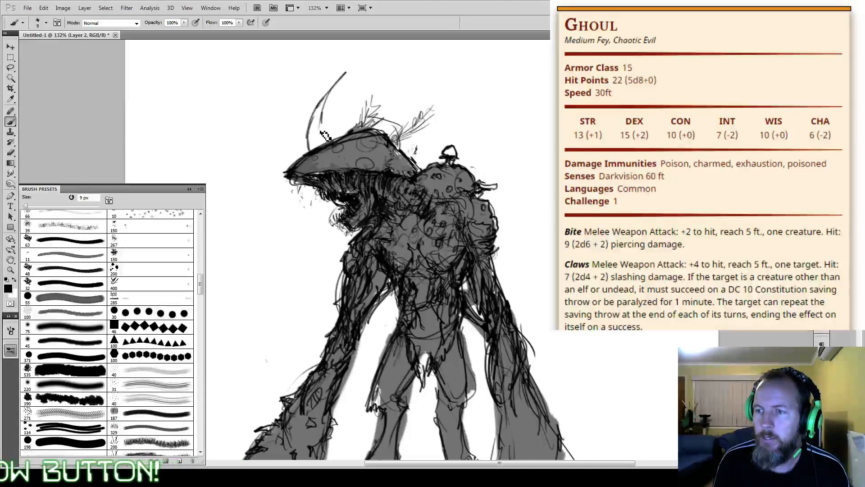
pyautogui.moveTo(323, 143)
pyautogui.mouseDown()
pyautogui.moveTo(328, 97)
pyautogui.moveTo(346, 73)
pyautogui.mouseUp()
pyautogui.moveTo(345, 73); pyautogui.dragTo(309, 137)
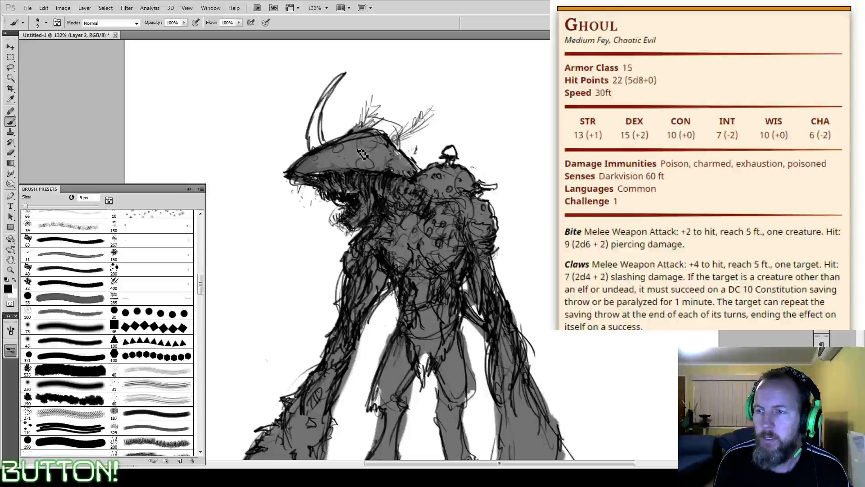
pyautogui.moveTo(362, 128); pyautogui.dragTo(404, 74)
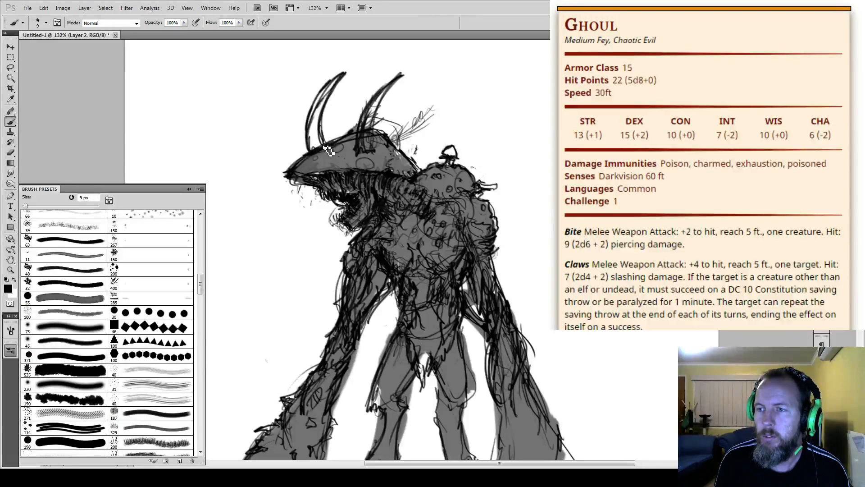
# Step: Erase both curved horns above the mushroom cap with a 90 px eraser
pyautogui.moveTo(406, 270); pyautogui.dragTo(436, 257)
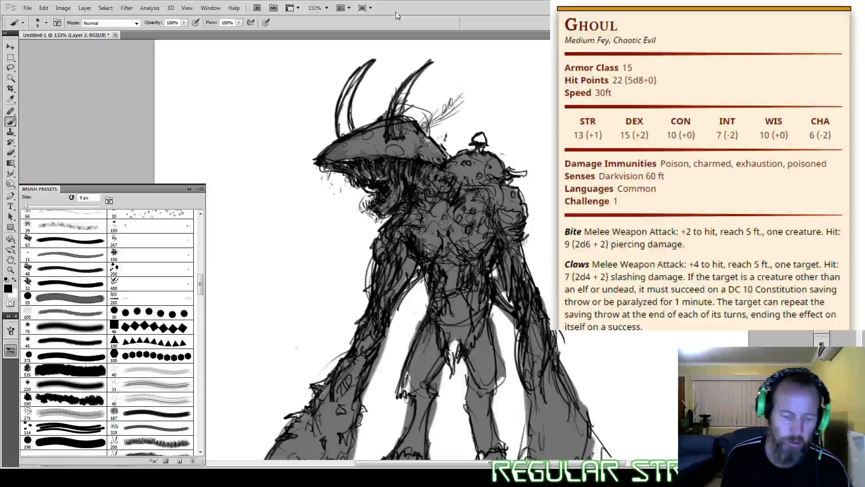
pyautogui.press('e')
pyautogui.moveTo(356, 90); pyautogui.dragTo(317, 103)
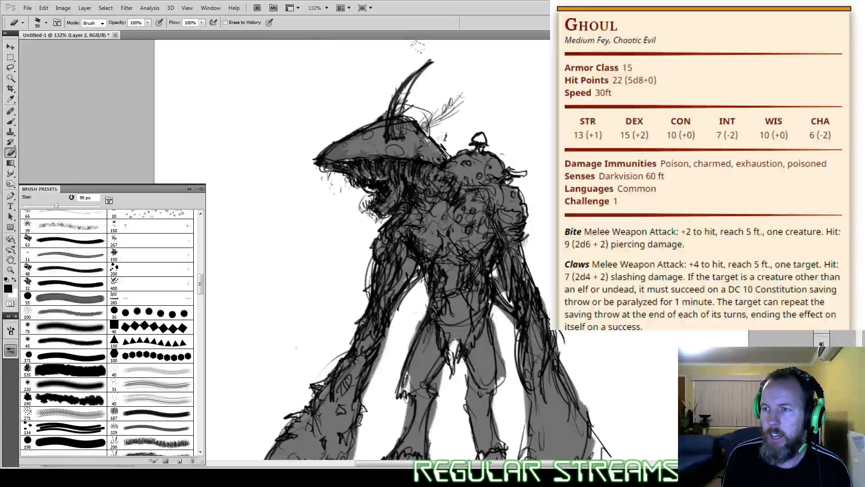
pyautogui.moveTo(418, 46); pyautogui.dragTo(384, 73)
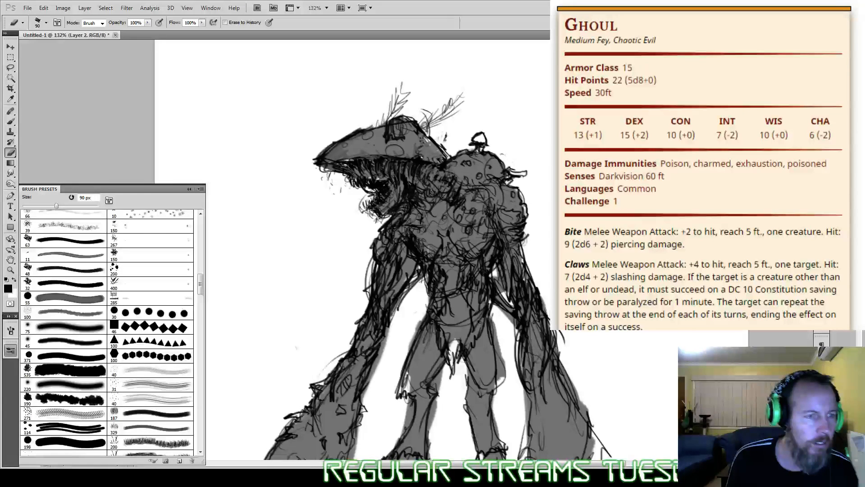
# Step: Erase the remaining twig-like antennae above the mushroom cap with the 90 px eraser
pyautogui.moveTo(515, 394); pyautogui.dragTo(538, 256)
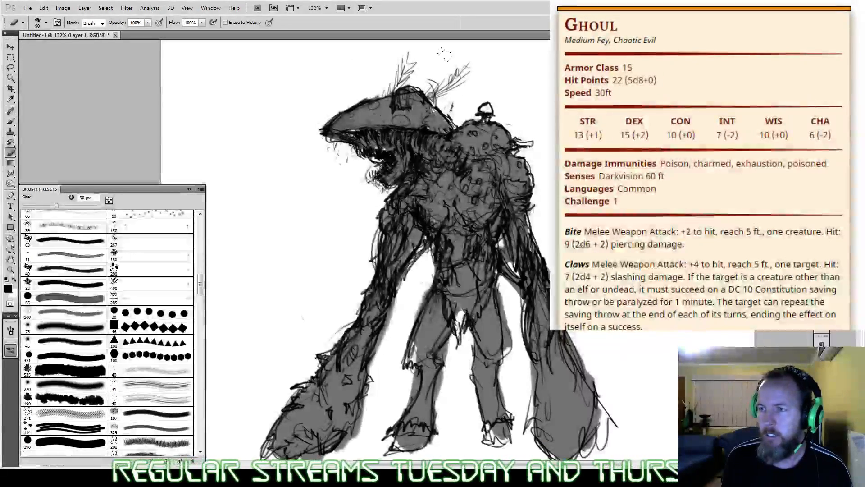
pyautogui.moveTo(425, 73); pyautogui.dragTo(420, 80)
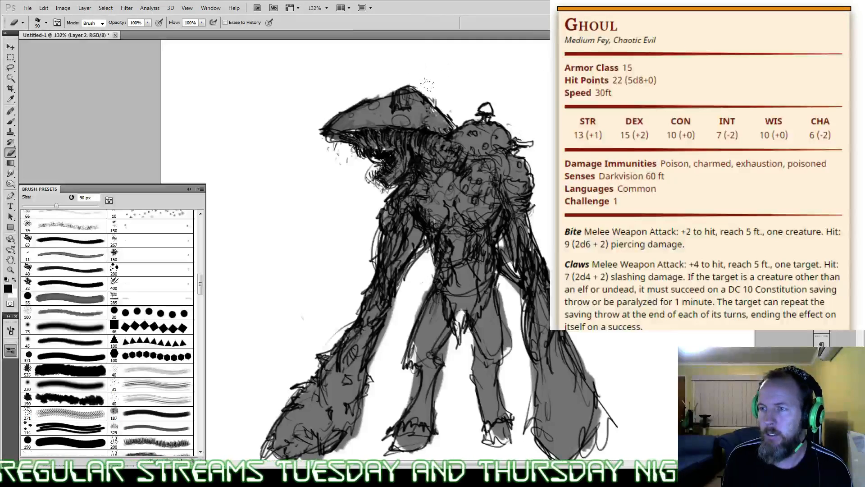
# Step: Draw small mushrooms sprouting from the outer edges of both huge forearms with a 9 px black brush
pyautogui.press('b')
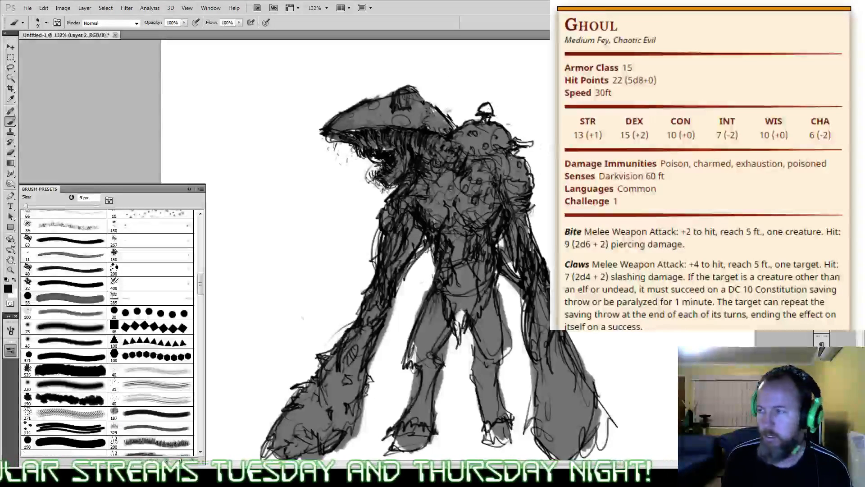
pyautogui.moveTo(451, 360)
pyautogui.mouseDown()
pyautogui.moveTo(481, 296)
pyautogui.moveTo(480, 246)
pyautogui.mouseUp()
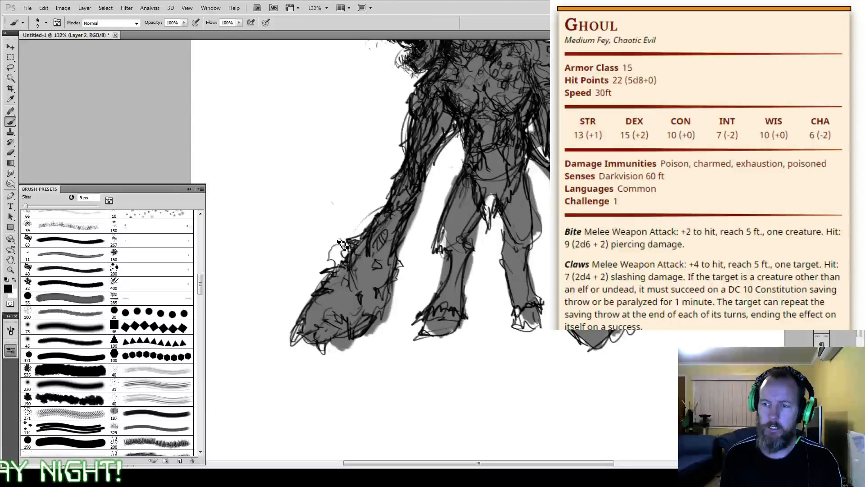
pyautogui.moveTo(342, 244); pyautogui.dragTo(338, 259)
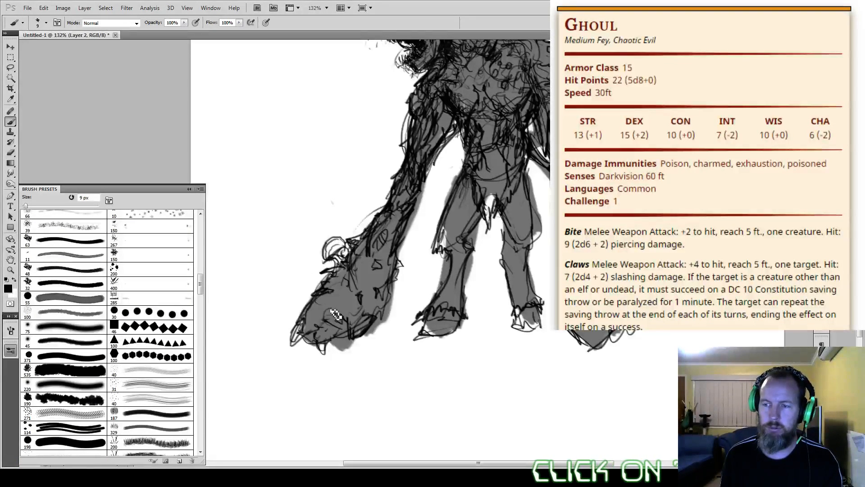
pyautogui.moveTo(319, 286)
pyautogui.mouseDown()
pyautogui.moveTo(296, 288)
pyautogui.moveTo(298, 304)
pyautogui.moveTo(310, 289)
pyautogui.mouseUp()
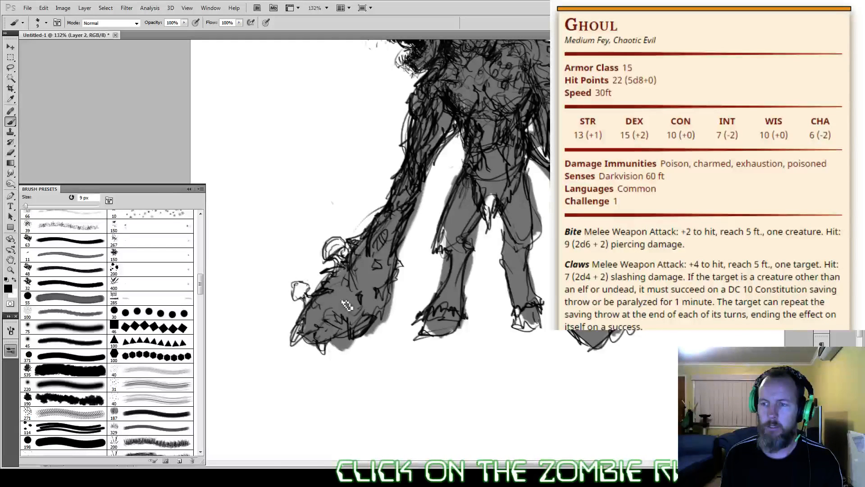
pyautogui.moveTo(347, 305); pyautogui.dragTo(317, 384)
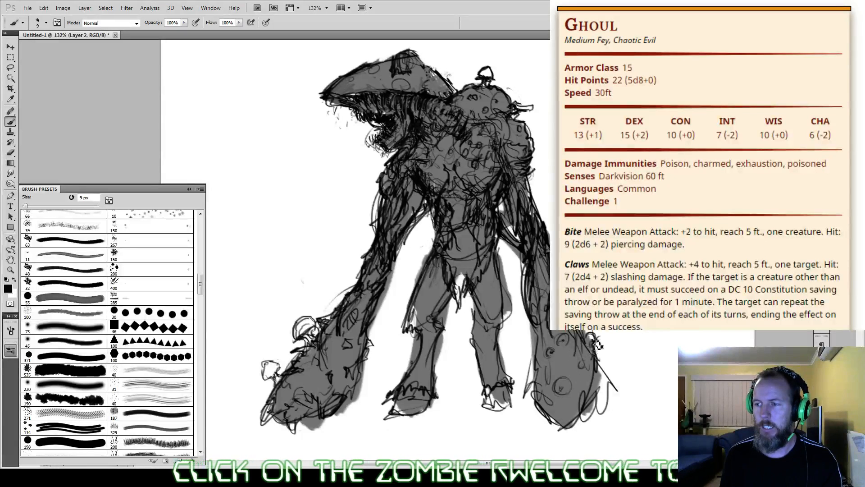
pyautogui.moveTo(597, 345)
pyautogui.mouseDown()
pyautogui.moveTo(598, 356)
pyautogui.moveTo(610, 349)
pyautogui.mouseUp()
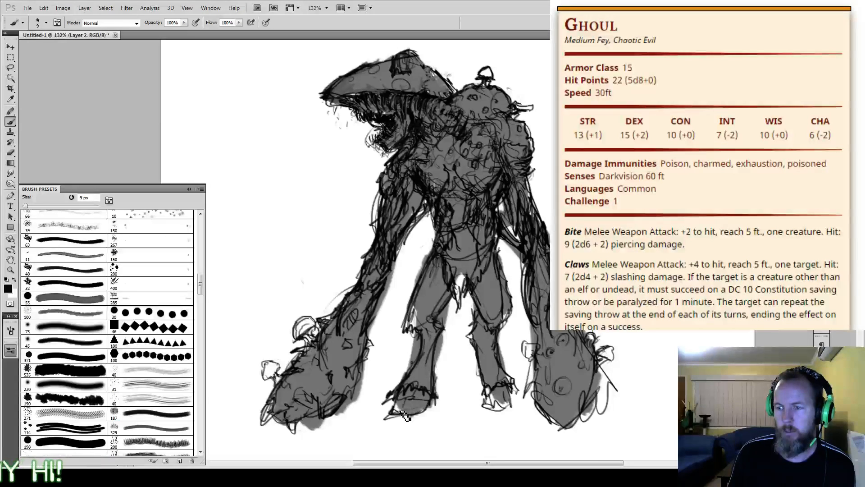
# Step: Outline claws and toes on both feet, and add ragged lines at the far knee and beneath the far shoulder
pyautogui.moveTo(406, 409); pyautogui.dragTo(431, 407)
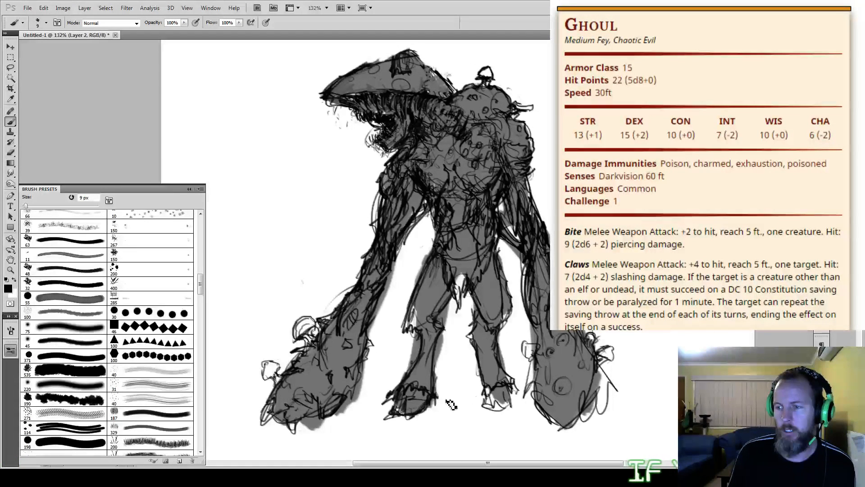
pyautogui.moveTo(495, 405)
pyautogui.mouseDown()
pyautogui.moveTo(514, 408)
pyautogui.moveTo(512, 393)
pyautogui.mouseUp()
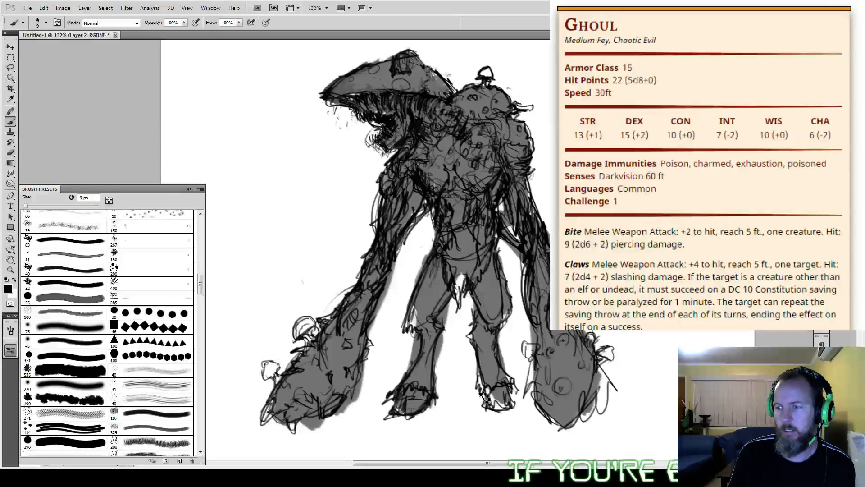
pyautogui.moveTo(483, 398); pyautogui.dragTo(486, 406)
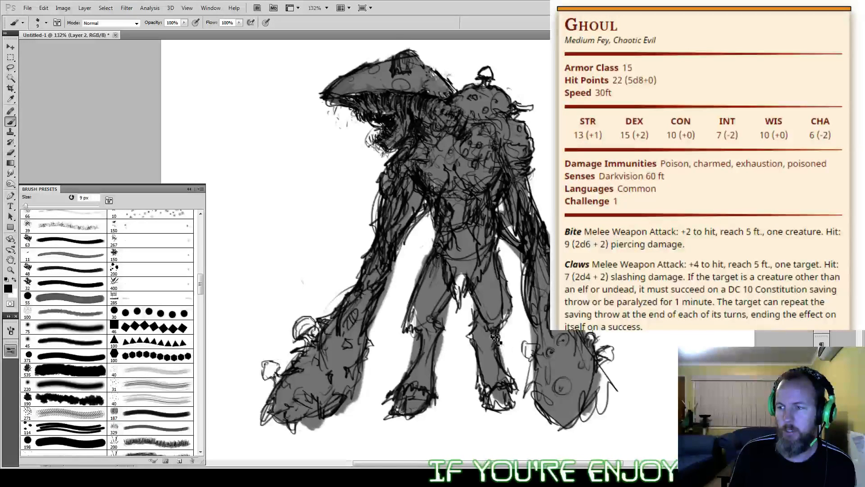
pyautogui.moveTo(476, 327); pyautogui.dragTo(487, 342)
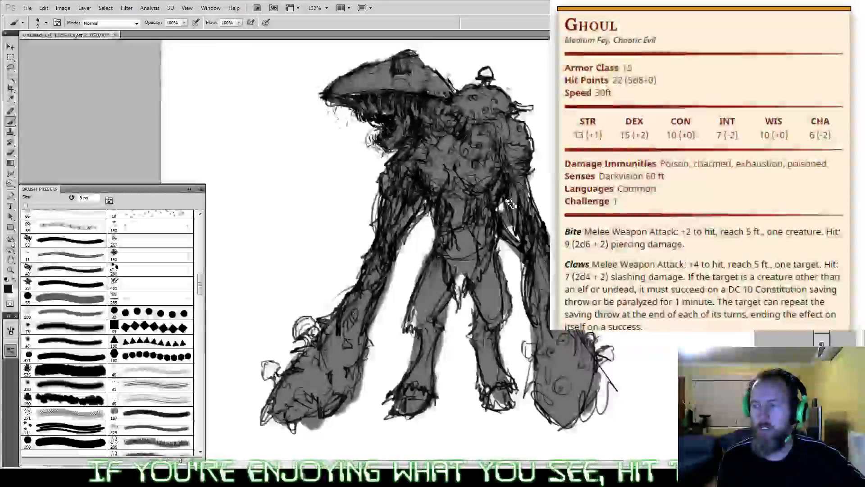
pyautogui.moveTo(514, 176); pyautogui.dragTo(499, 191)
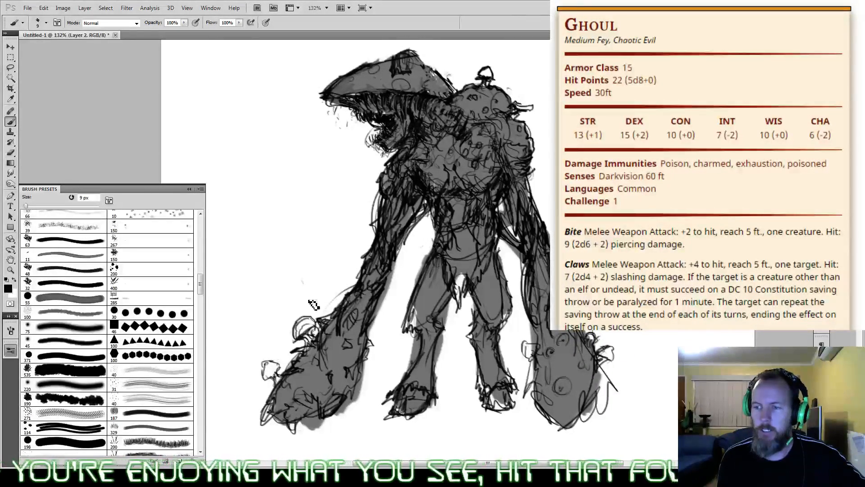
# Step: Fill the small forearm mushrooms with the sampled body grey, and define the hanging crotch flap with ragged black strokes
pyautogui.keyDown('alt'); pyautogui.click(329, 366); pyautogui.keyUp('alt')
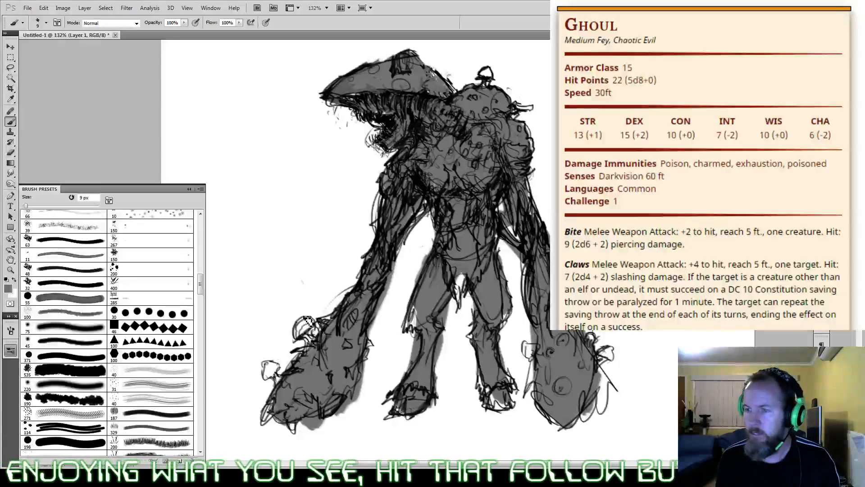
pyautogui.moveTo(305, 332)
pyautogui.mouseDown()
pyautogui.moveTo(315, 339)
pyautogui.moveTo(306, 356)
pyautogui.moveTo(271, 375)
pyautogui.moveTo(286, 382)
pyautogui.moveTo(284, 370)
pyautogui.mouseUp()
pyautogui.moveTo(610, 355)
pyautogui.mouseDown()
pyautogui.moveTo(600, 362)
pyautogui.moveTo(612, 359)
pyautogui.mouseUp()
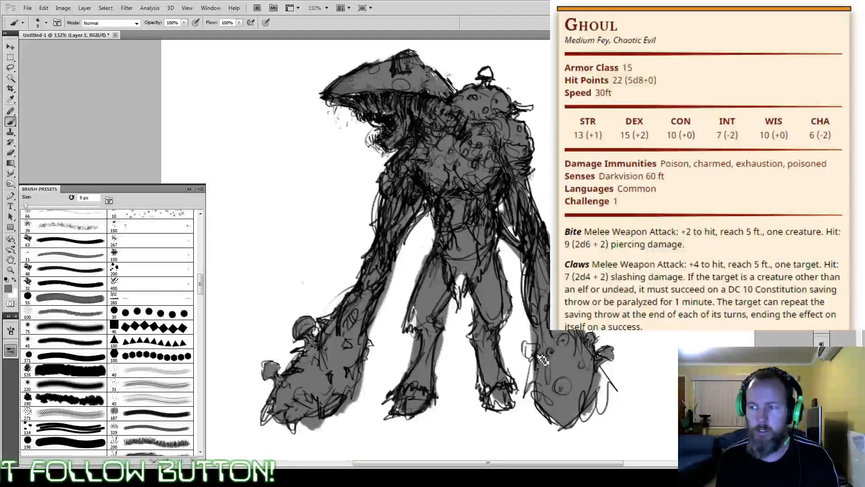
pyautogui.moveTo(534, 354); pyautogui.dragTo(530, 347)
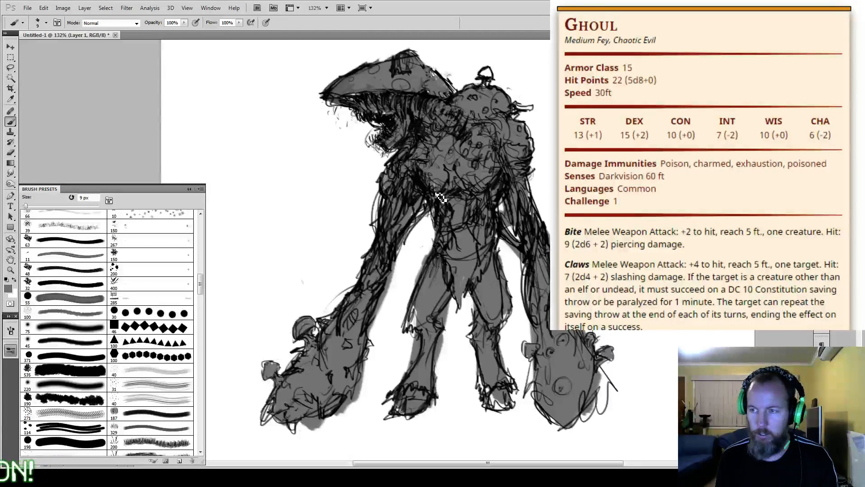
pyautogui.press('d')
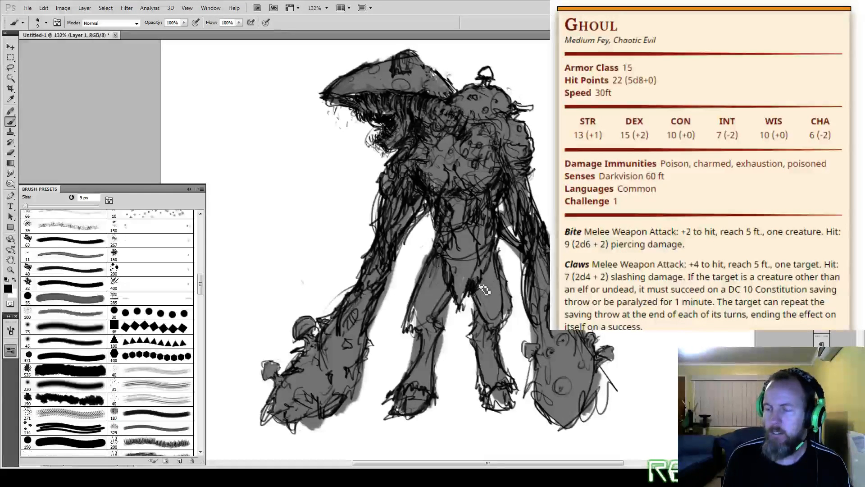
pyautogui.moveTo(464, 271); pyautogui.dragTo(463, 284)
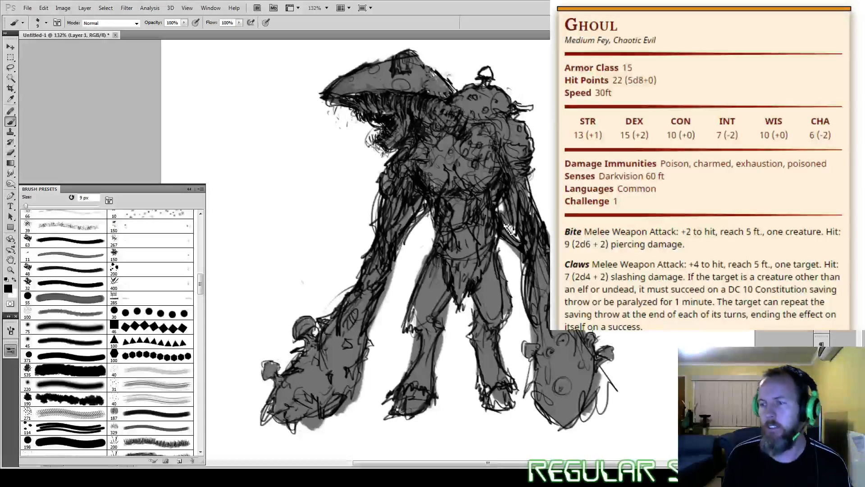
# Step: Shade the belly and crotch flap in black using a 40 px brush at 50% opacity
pyautogui.press(']')
pyautogui.press(']')
pyautogui.press(']')
pyautogui.press(']')
pyautogui.press(']')
pyautogui.press(']')
pyautogui.press(']')
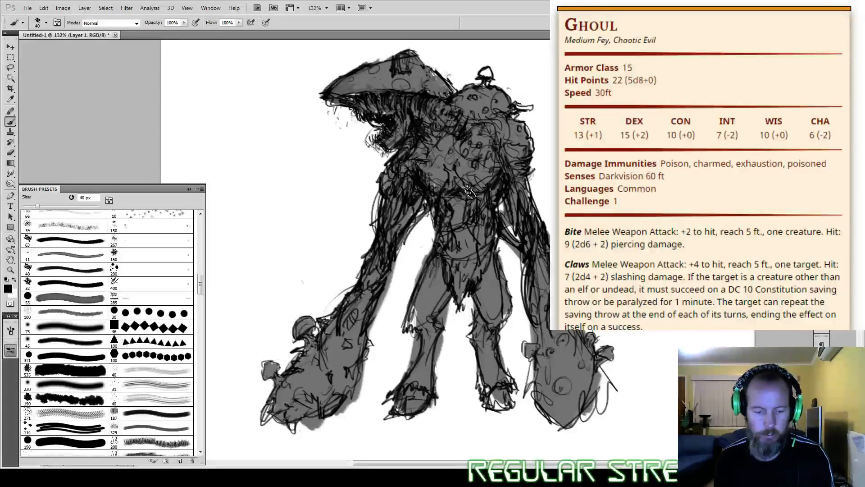
pyautogui.press('5')
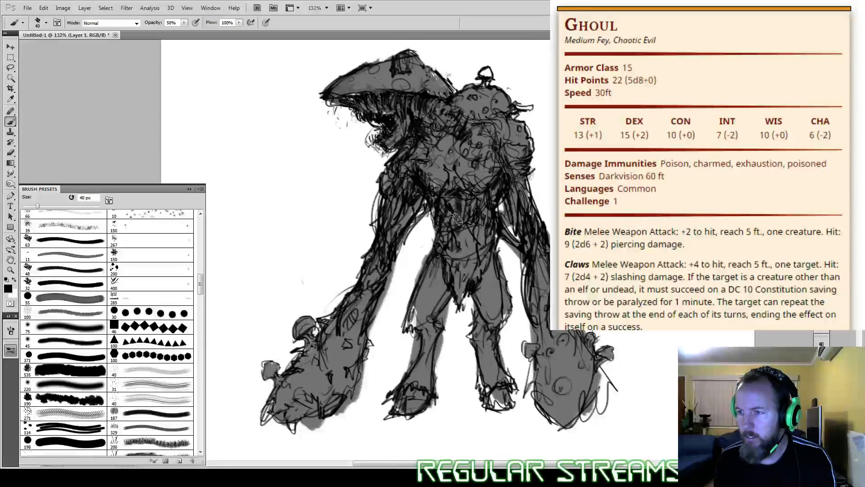
pyautogui.moveTo(455, 219)
pyautogui.mouseDown()
pyautogui.moveTo(464, 239)
pyautogui.moveTo(451, 198)
pyautogui.moveTo(460, 180)
pyautogui.mouseUp()
# Step: Shade the chest and the front arm from shoulder to forearm in black at 30% opacity
pyautogui.press('3')
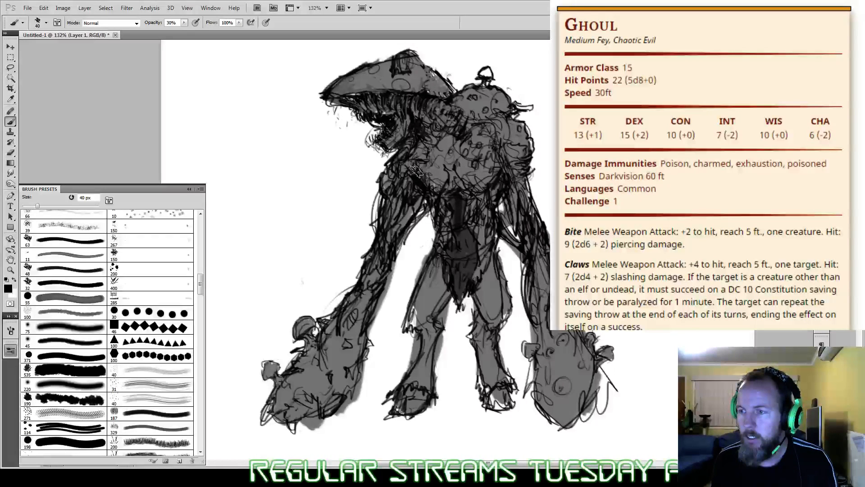
pyautogui.moveTo(415, 171)
pyautogui.mouseDown()
pyautogui.moveTo(459, 190)
pyautogui.moveTo(451, 162)
pyautogui.moveTo(455, 181)
pyautogui.moveTo(490, 173)
pyautogui.mouseUp()
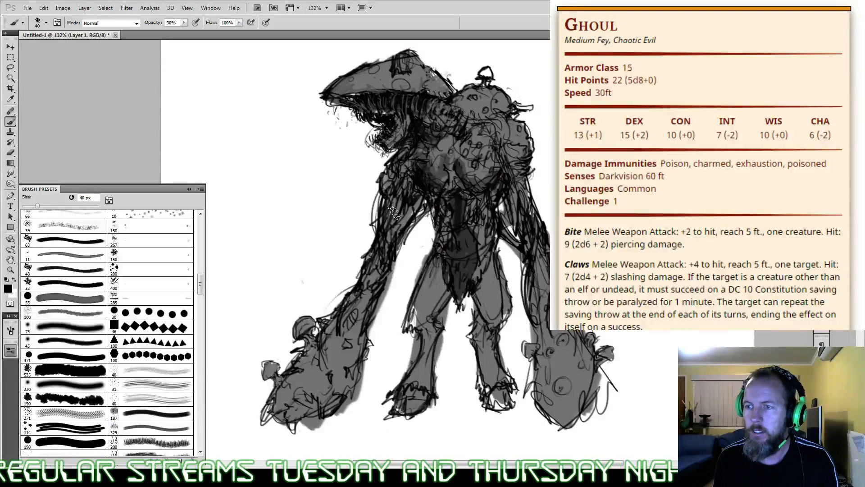
pyautogui.moveTo(396, 169)
pyautogui.mouseDown()
pyautogui.moveTo(406, 207)
pyautogui.moveTo(384, 236)
pyautogui.moveTo(379, 273)
pyautogui.mouseUp()
pyautogui.moveTo(361, 302)
pyautogui.mouseDown()
pyautogui.moveTo(359, 290)
pyautogui.moveTo(360, 311)
pyautogui.moveTo(347, 320)
pyautogui.mouseUp()
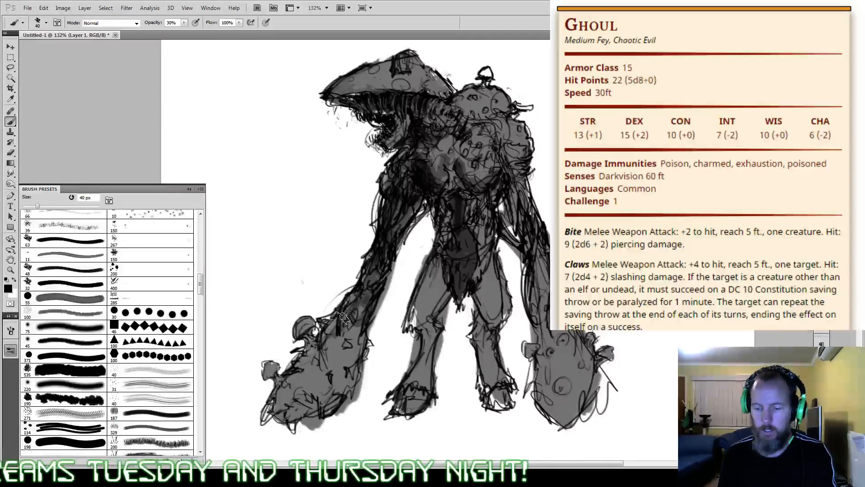
# Step: Darken both bulky forearms and fists with a 70 px black brush at 30% opacity
pyautogui.press(']')
pyautogui.press(']')
pyautogui.press(']')
pyautogui.moveTo(267, 401)
pyautogui.mouseDown()
pyautogui.moveTo(324, 392)
pyautogui.moveTo(297, 407)
pyautogui.moveTo(354, 336)
pyautogui.moveTo(334, 394)
pyautogui.moveTo(273, 405)
pyautogui.moveTo(321, 335)
pyautogui.moveTo(419, 329)
pyautogui.mouseUp()
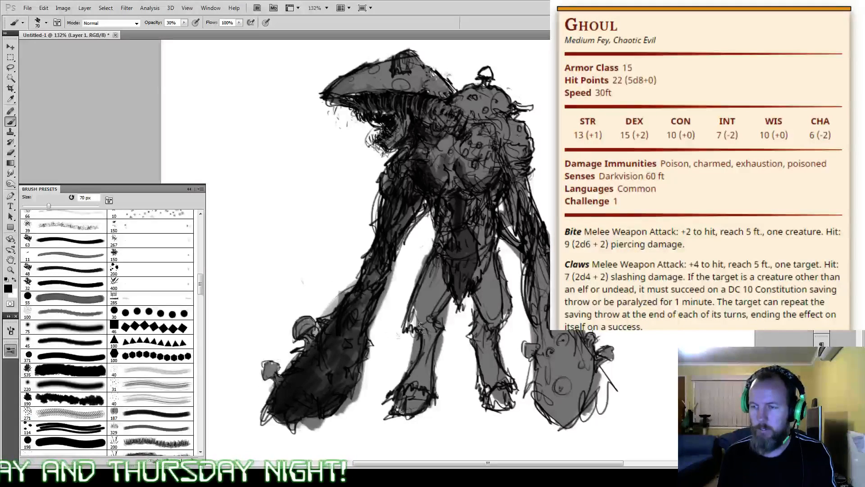
pyautogui.moveTo(558, 385)
pyautogui.mouseDown()
pyautogui.moveTo(541, 395)
pyautogui.moveTo(526, 296)
pyautogui.moveTo(557, 364)
pyautogui.moveTo(550, 403)
pyautogui.moveTo(534, 377)
pyautogui.moveTo(563, 381)
pyautogui.moveTo(567, 366)
pyautogui.moveTo(532, 349)
pyautogui.mouseUp()
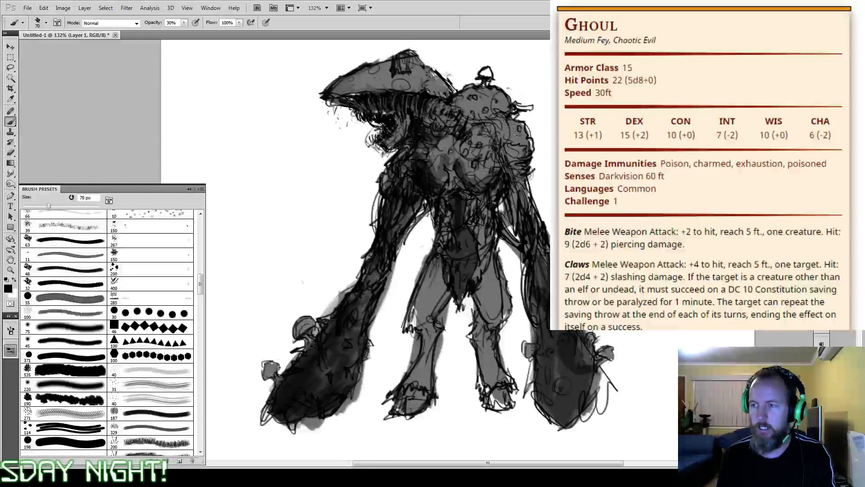
# Step: Shade the rounded back growths and the mushroom cap with the 70 px black brush at 30% opacity
pyautogui.moveTo(510, 130); pyautogui.dragTo(519, 151)
pyautogui.moveTo(489, 115)
pyautogui.mouseDown()
pyautogui.moveTo(479, 135)
pyautogui.moveTo(484, 143)
pyautogui.moveTo(490, 111)
pyautogui.mouseUp()
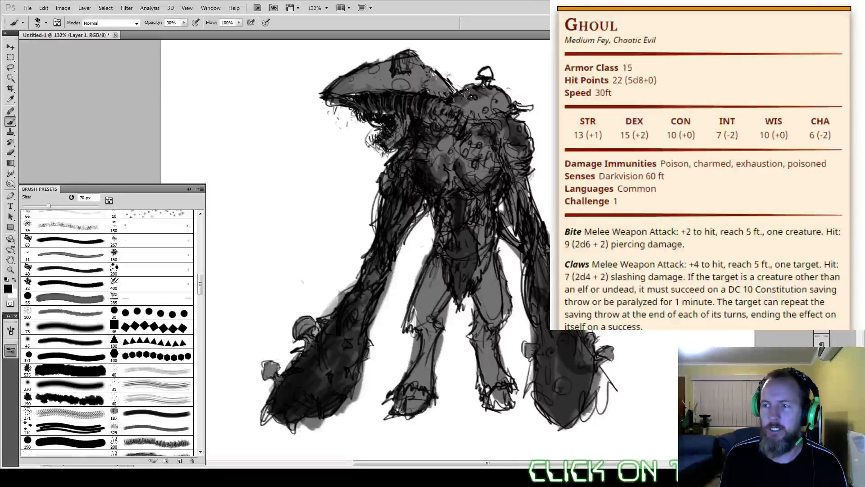
pyautogui.moveTo(458, 100)
pyautogui.mouseDown()
pyautogui.moveTo(481, 93)
pyautogui.moveTo(498, 106)
pyautogui.mouseUp()
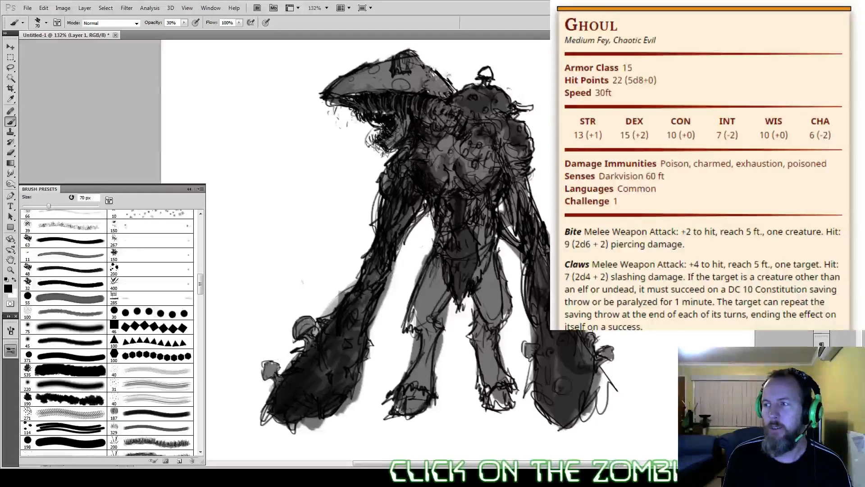
pyautogui.moveTo(339, 76)
pyautogui.mouseDown()
pyautogui.moveTo(397, 55)
pyautogui.moveTo(416, 68)
pyautogui.moveTo(351, 67)
pyautogui.moveTo(387, 66)
pyautogui.moveTo(428, 83)
pyautogui.moveTo(394, 83)
pyautogui.moveTo(382, 68)
pyautogui.moveTo(325, 86)
pyautogui.mouseUp()
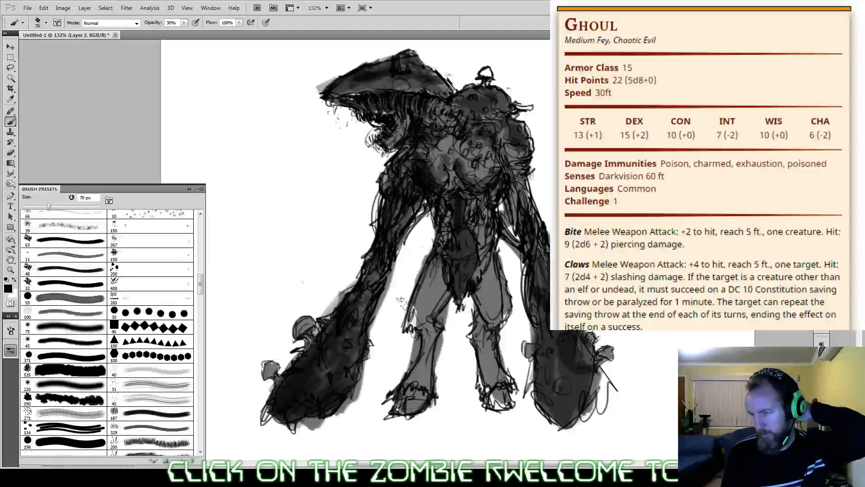
# Step: Darken both thighs, the far lower leg and the torso up to the shoulder lump with translucent black
pyautogui.moveTo(435, 263)
pyautogui.mouseDown()
pyautogui.moveTo(410, 298)
pyautogui.moveTo(411, 289)
pyautogui.moveTo(425, 283)
pyautogui.moveTo(407, 314)
pyautogui.moveTo(434, 260)
pyautogui.moveTo(417, 307)
pyautogui.mouseUp()
pyautogui.moveTo(484, 266)
pyautogui.mouseDown()
pyautogui.moveTo(490, 316)
pyautogui.moveTo(494, 288)
pyautogui.moveTo(472, 339)
pyautogui.moveTo(489, 379)
pyautogui.mouseUp()
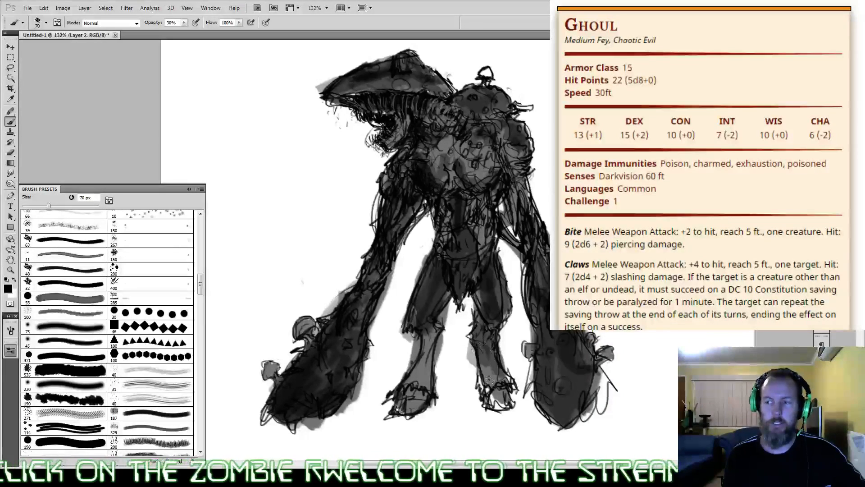
pyautogui.moveTo(479, 317)
pyautogui.mouseDown()
pyautogui.moveTo(473, 340)
pyautogui.moveTo(493, 349)
pyautogui.mouseUp()
pyautogui.moveTo(480, 252)
pyautogui.mouseDown()
pyautogui.moveTo(469, 177)
pyautogui.moveTo(434, 145)
pyautogui.moveTo(511, 173)
pyautogui.mouseUp()
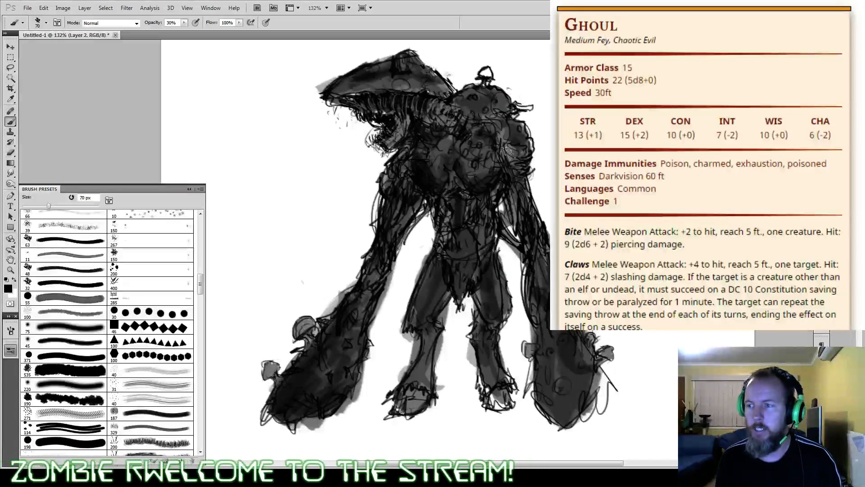
pyautogui.moveTo(483, 124); pyautogui.dragTo(498, 162)
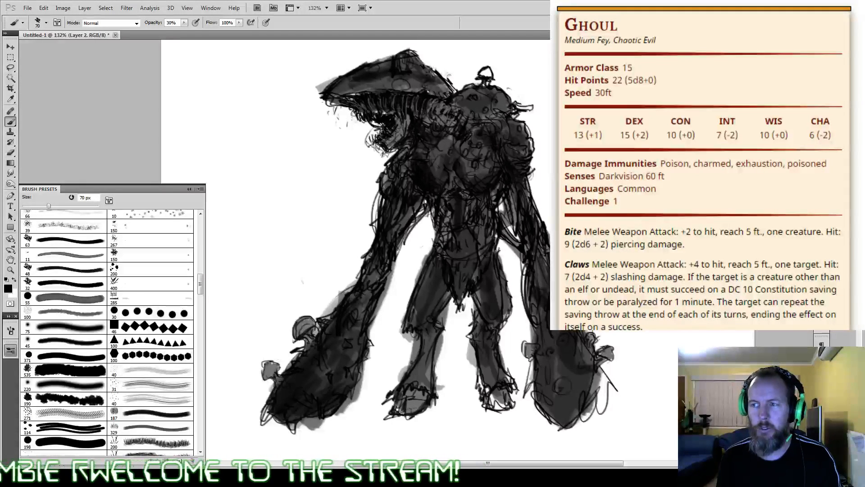
# Step: Brush soft white highlights onto the mushroom cap and chest with a 20 px brush at 10% opacity
pyautogui.press('[')
pyautogui.press('[')
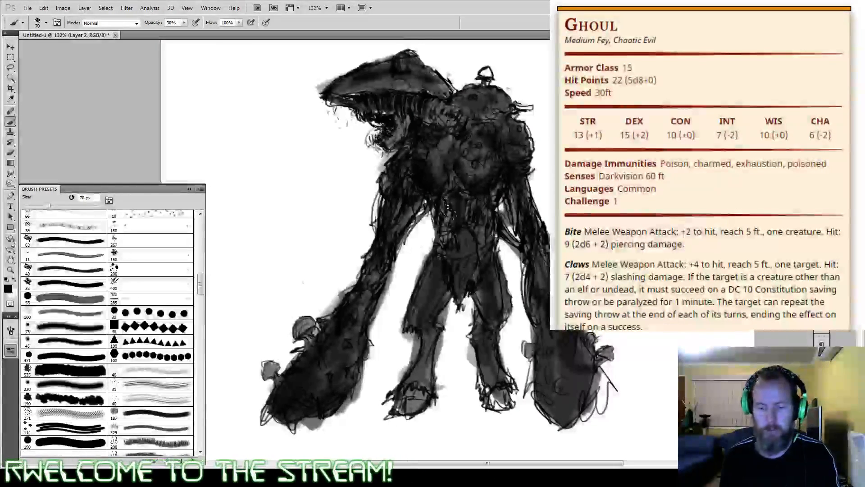
pyautogui.press('[')
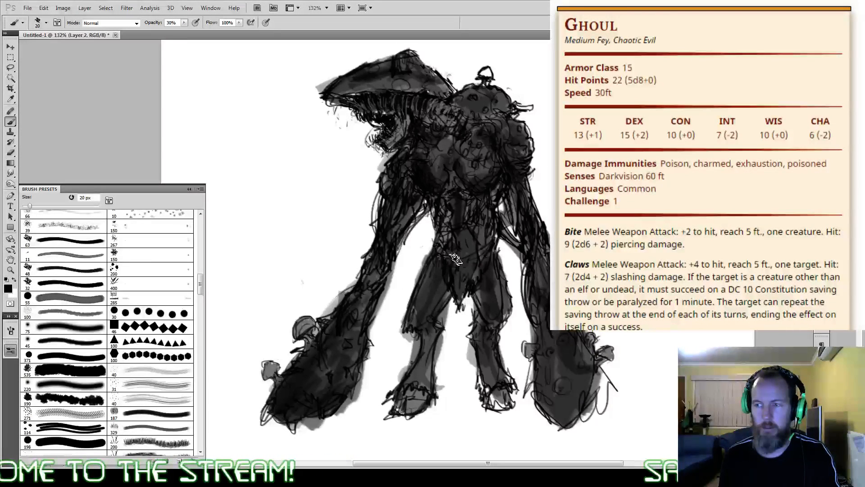
pyautogui.press('x')
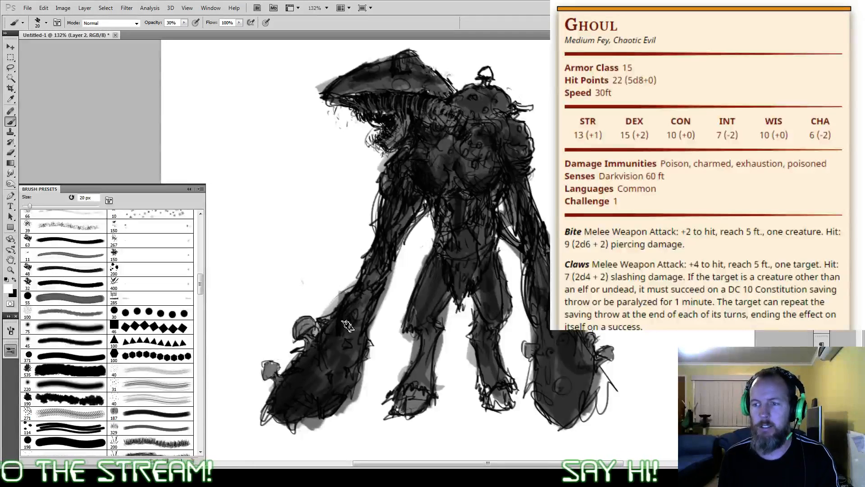
pyautogui.press('1')
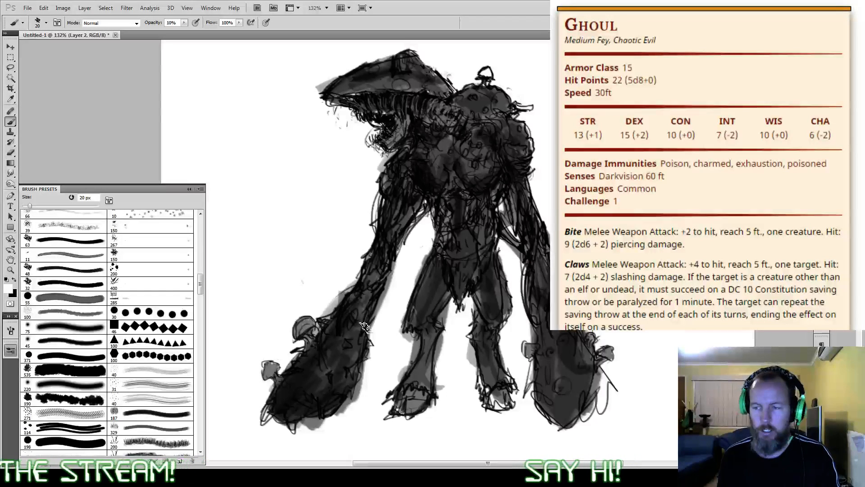
pyautogui.hotkey('alt', '[')
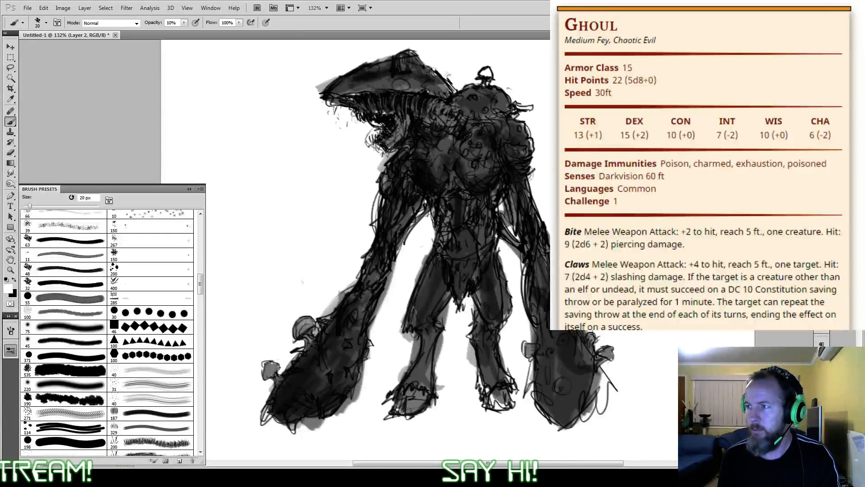
pyautogui.hotkey('alt', ']')
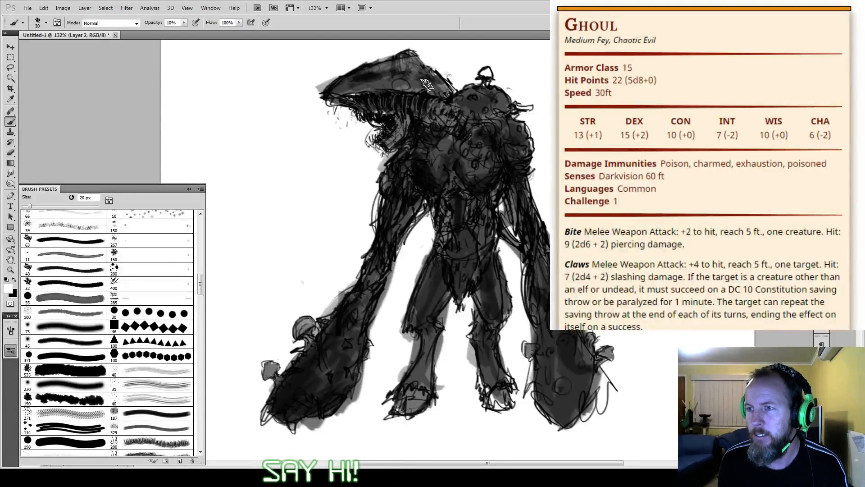
pyautogui.moveTo(405, 81); pyautogui.dragTo(393, 90)
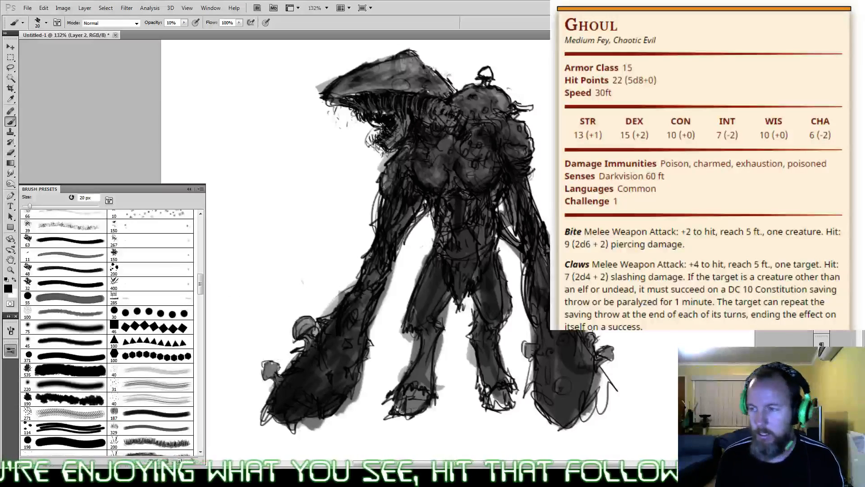
# Step: Rough out an angular creature head with a rear horn and lower edge beside the ghoul, using a 5 px black brush at 100% opacity
pyautogui.moveTo(665, 166); pyautogui.dragTo(497, 212)
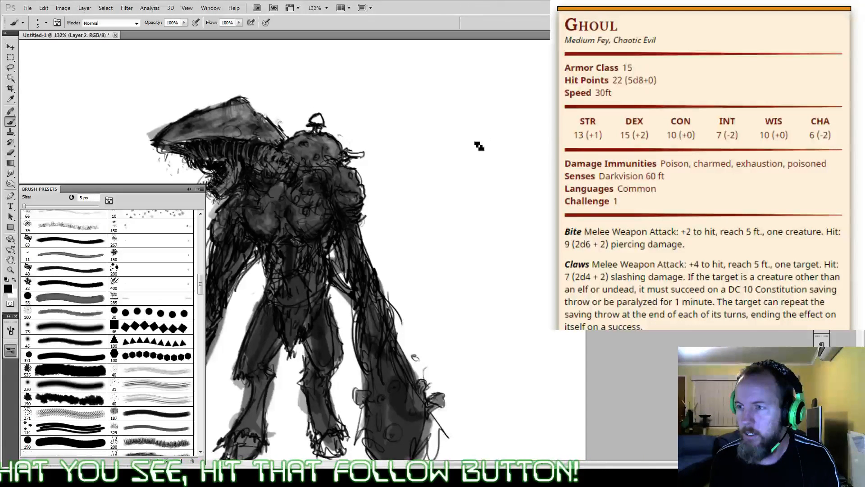
pyautogui.moveTo(478, 143); pyautogui.dragTo(431, 165)
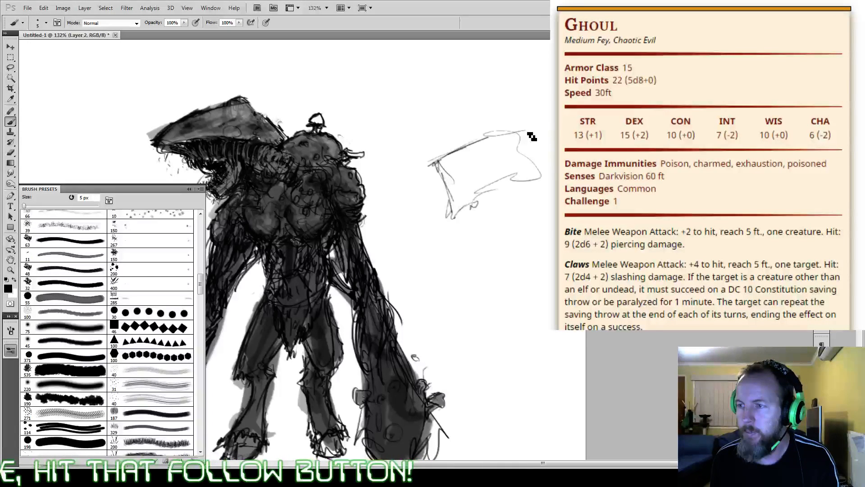
pyautogui.moveTo(532, 136); pyautogui.dragTo(532, 138)
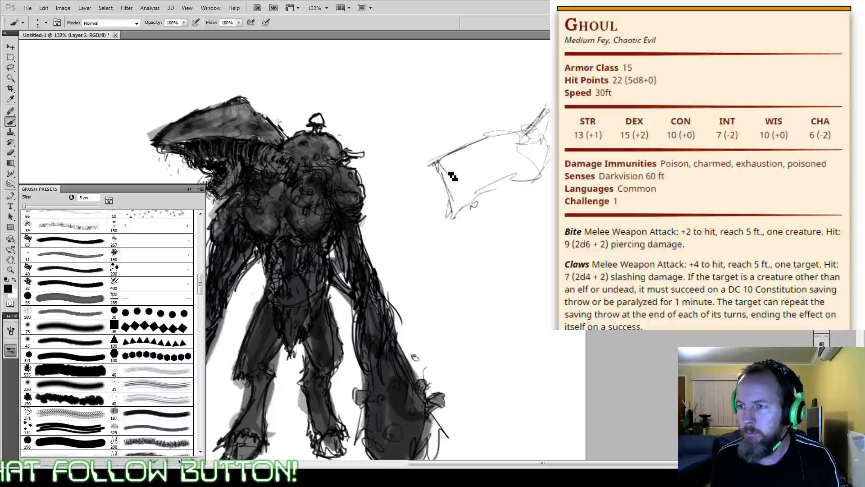
pyautogui.moveTo(452, 176)
pyautogui.mouseDown()
pyautogui.moveTo(479, 205)
pyautogui.moveTo(532, 198)
pyautogui.moveTo(452, 193)
pyautogui.moveTo(536, 192)
pyautogui.mouseUp()
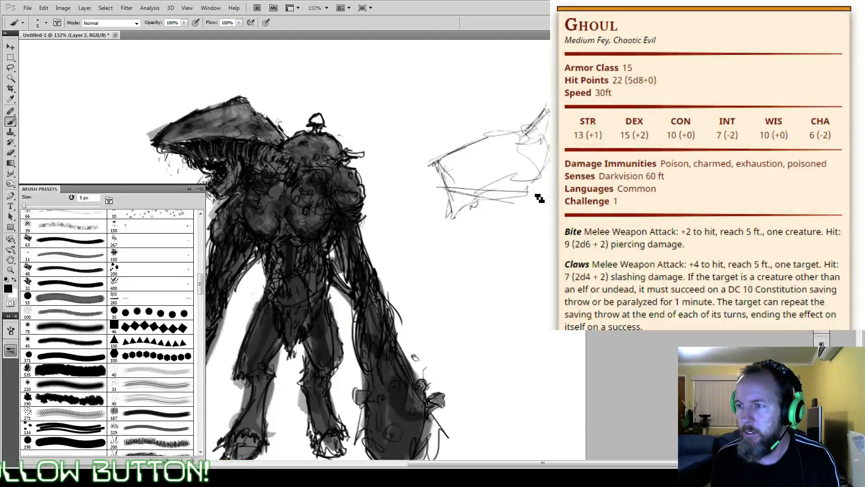
pyautogui.moveTo(475, 199); pyautogui.dragTo(528, 185)
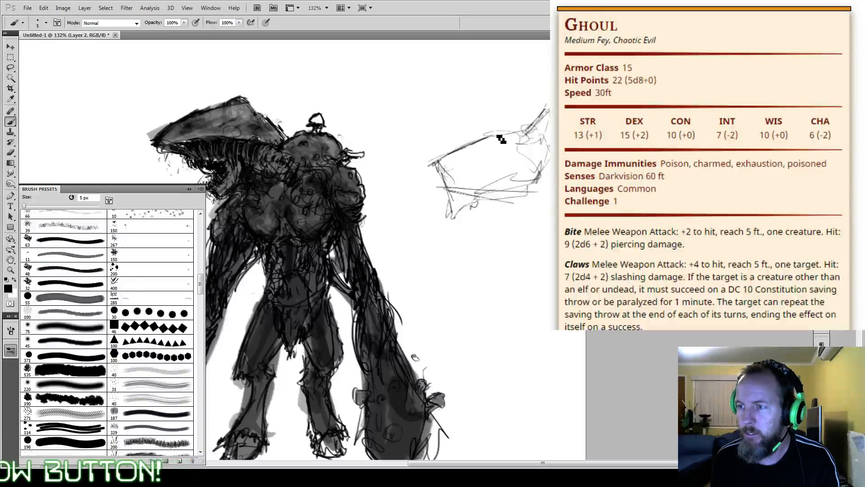
# Step: Add a tall pointed spike, a pointed snout, jagged teeth and a lower jaw to the rough side head sketch
pyautogui.moveTo(529, 131)
pyautogui.mouseDown()
pyautogui.moveTo(450, 155)
pyautogui.moveTo(479, 147)
pyautogui.mouseUp()
pyautogui.moveTo(464, 145); pyautogui.dragTo(468, 91)
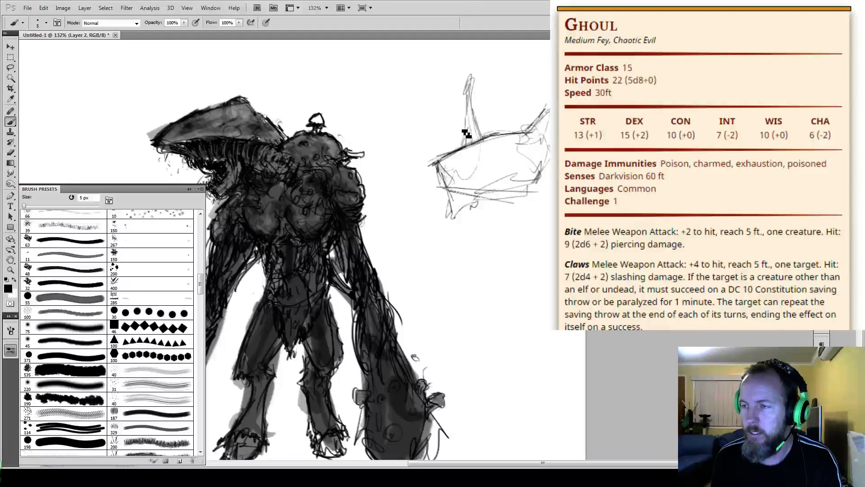
pyautogui.moveTo(485, 128); pyautogui.dragTo(470, 144)
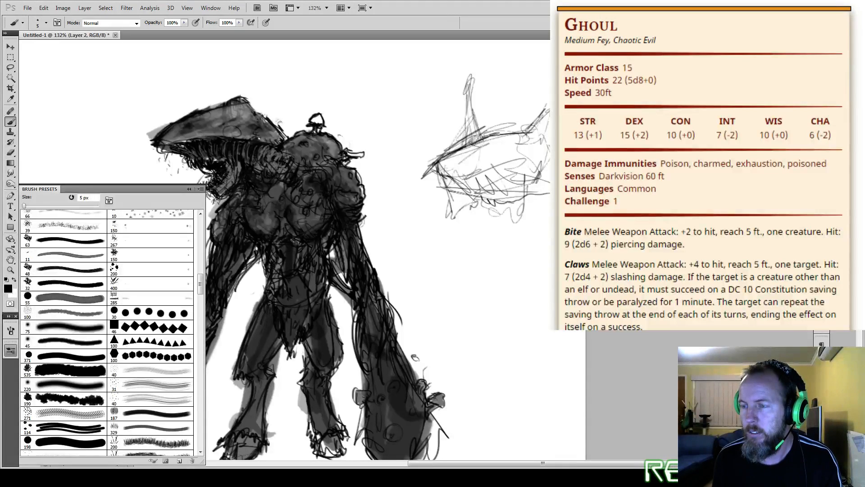
pyautogui.moveTo(549, 237)
pyautogui.mouseDown()
pyautogui.moveTo(529, 237)
pyautogui.moveTo(546, 221)
pyautogui.moveTo(537, 196)
pyautogui.moveTo(518, 231)
pyautogui.moveTo(504, 229)
pyautogui.moveTo(525, 232)
pyautogui.moveTo(522, 197)
pyautogui.moveTo(494, 199)
pyautogui.moveTo(494, 207)
pyautogui.moveTo(535, 202)
pyautogui.mouseUp()
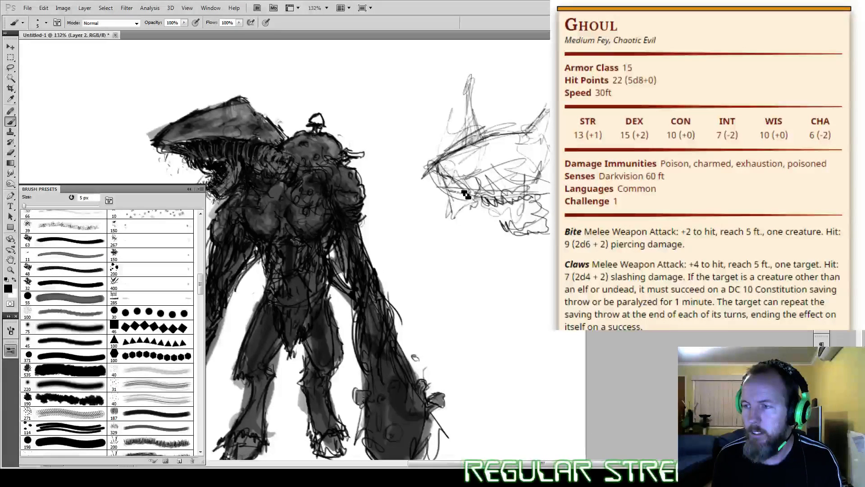
# Step: Enlarge the brush for painting on the ghoul's body
pyautogui.moveTo(469, 193); pyautogui.dragTo(673, 168)
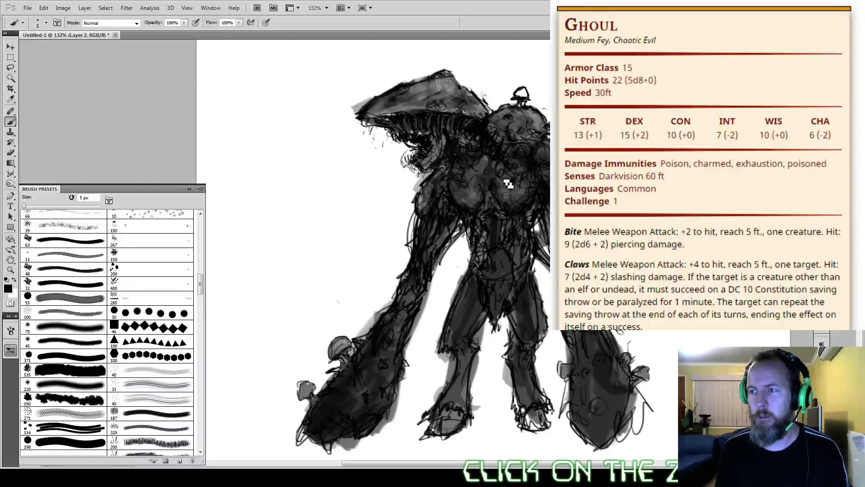
pyautogui.press(']')
pyautogui.press(']')
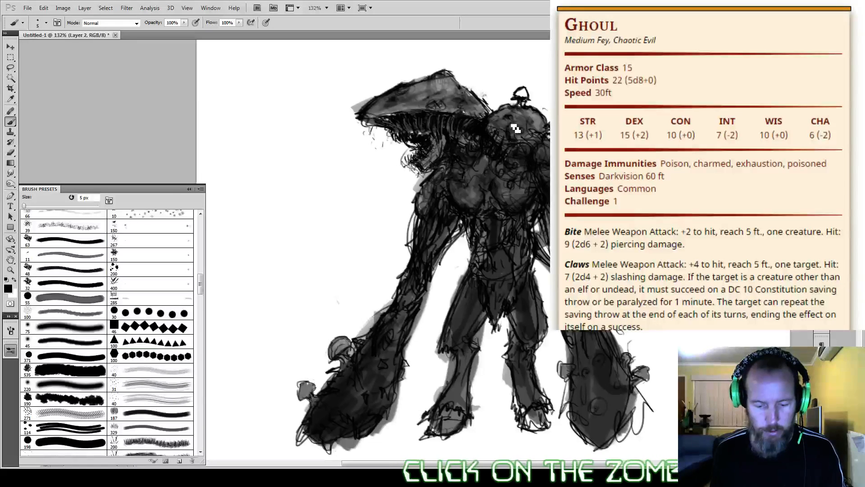
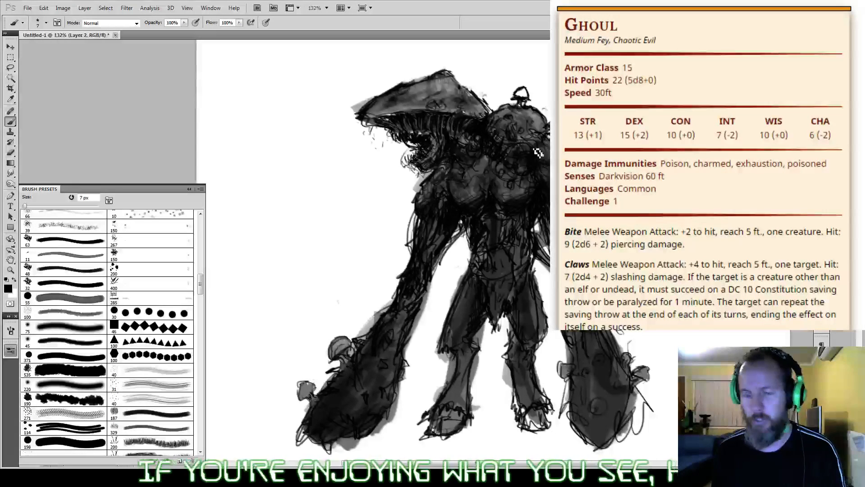
# Step: Brush soft white highlights onto the round growths on the ghoul's shoulder with a 15 px brush at 20% opacity
pyautogui.keyDown('alt'); pyautogui.click(502, 191); pyautogui.keyUp('alt')
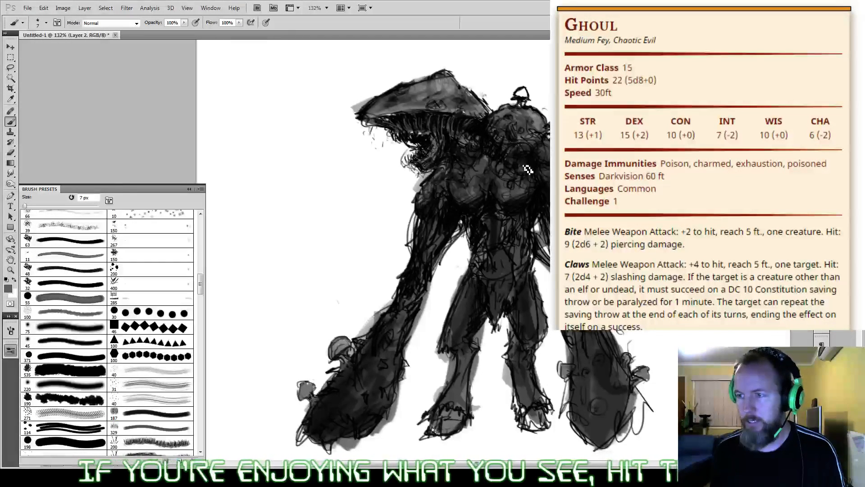
pyautogui.press(']')
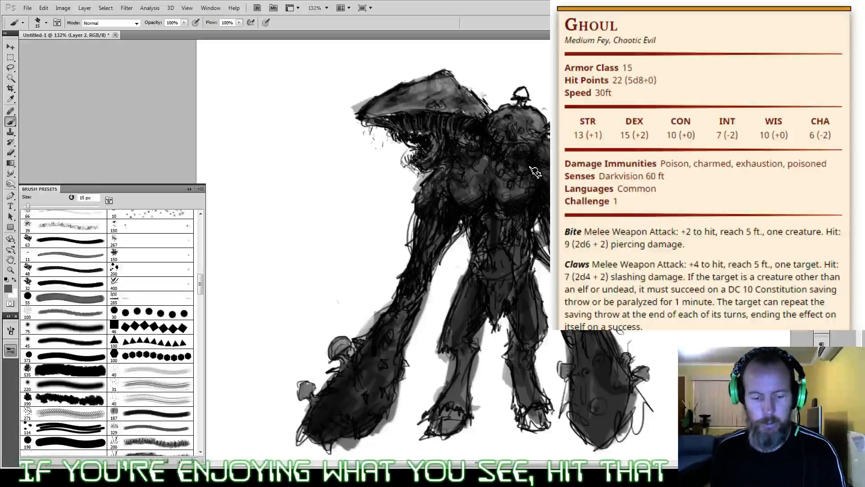
pyautogui.press(']')
pyautogui.press(']')
pyautogui.press(']')
pyautogui.press('2')
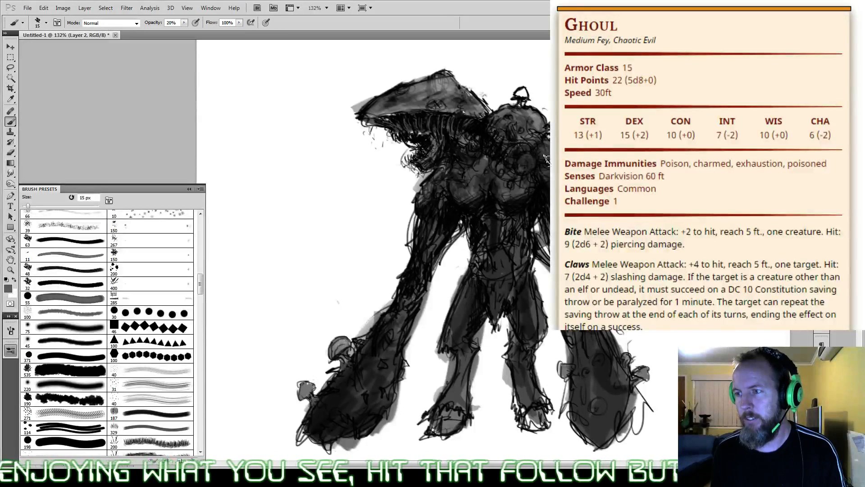
pyautogui.press('x')
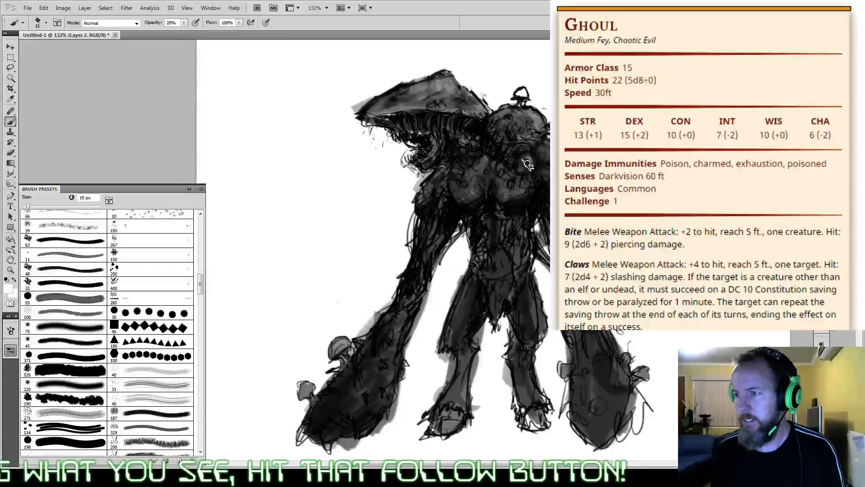
pyautogui.moveTo(524, 158); pyautogui.dragTo(528, 169)
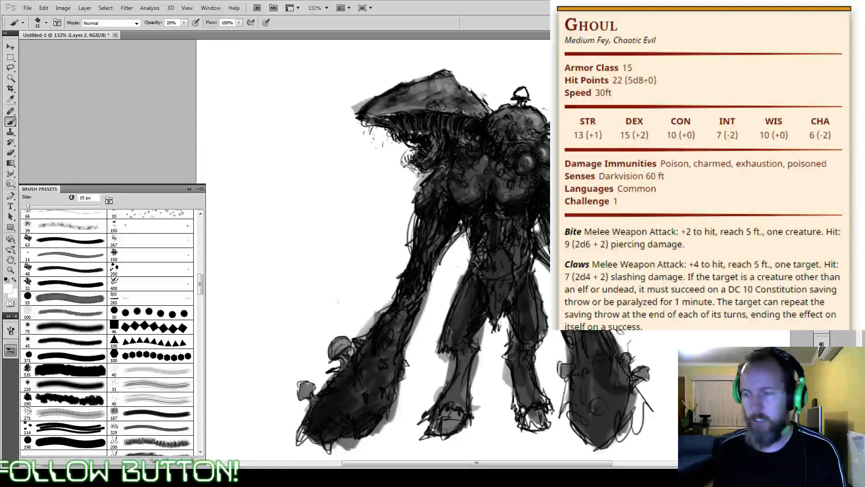
# Step: Merge the ghoul's drawing layers into one
pyautogui.press('x')
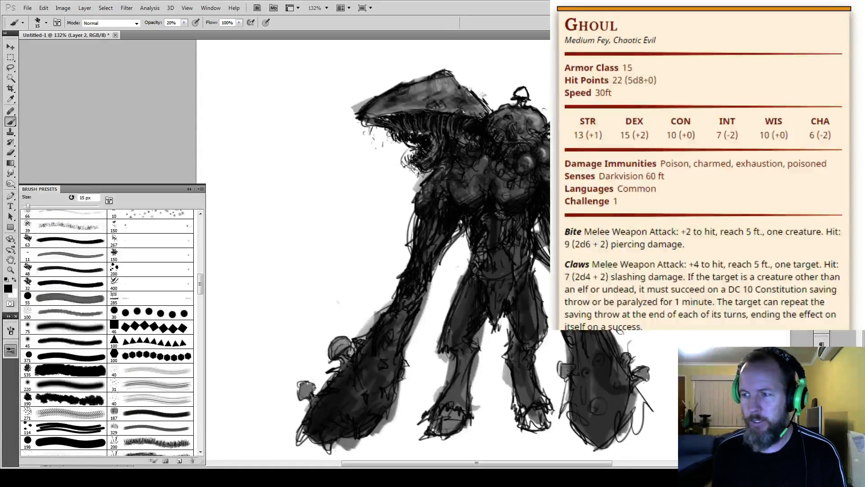
pyautogui.moveTo(451, 253)
pyautogui.mouseDown()
pyautogui.moveTo(464, 192)
pyautogui.moveTo(463, 222)
pyautogui.mouseUp()
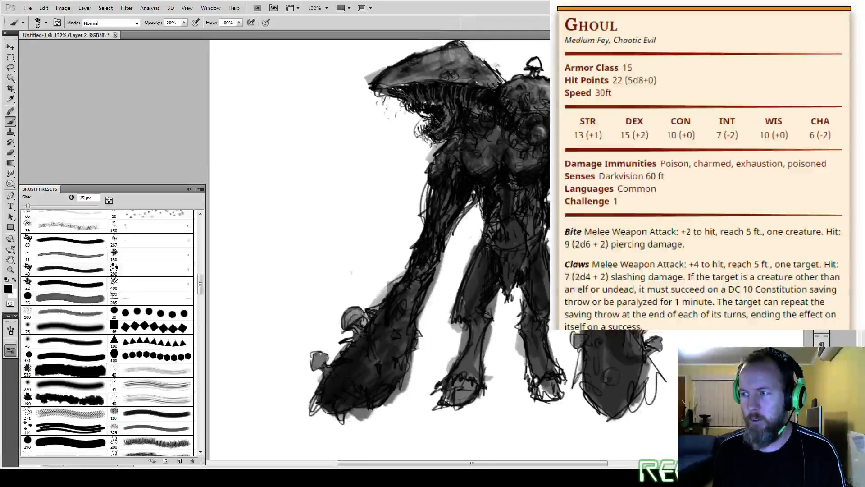
pyautogui.hotkey('ctrl', '-')
pyautogui.hotkey('ctrl', '-')
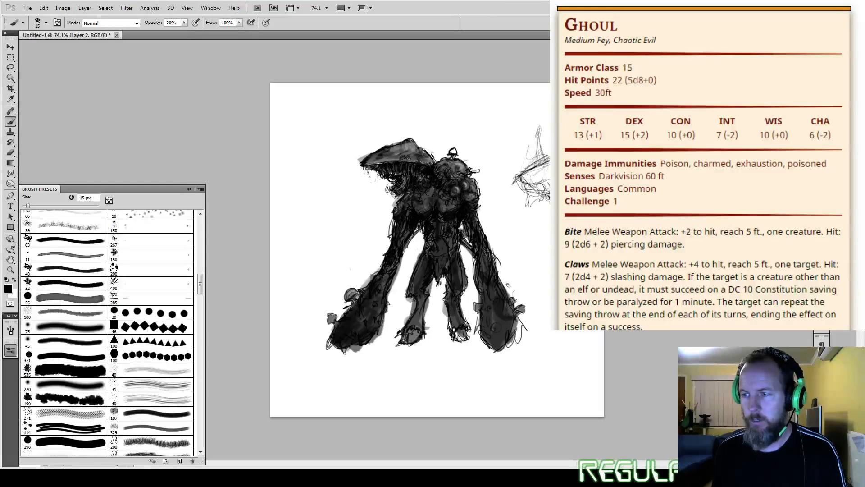
pyautogui.press('e')
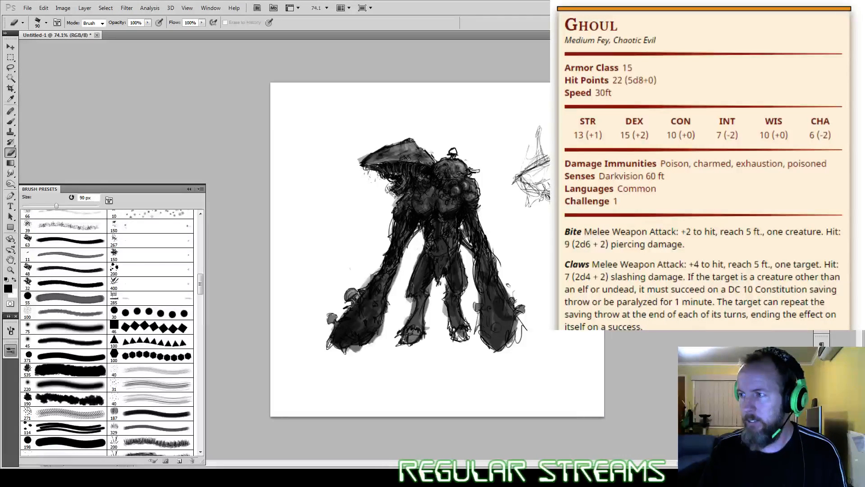
pyautogui.hotkey('ctrl', 'e')
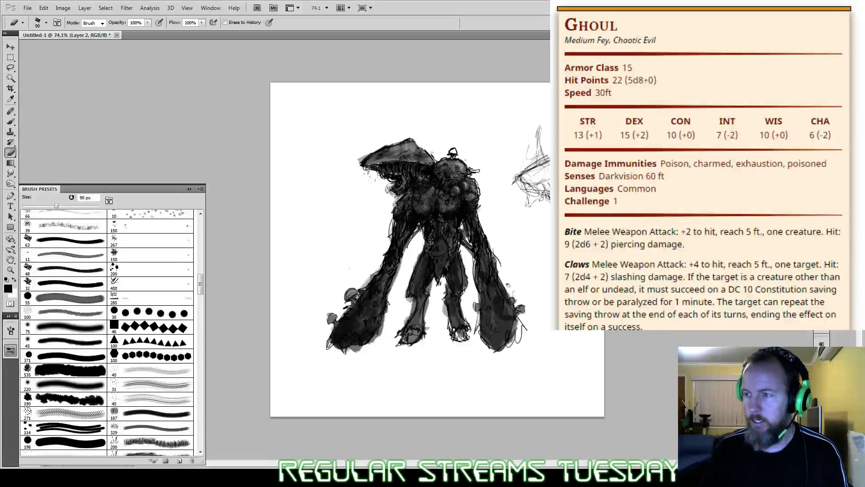
# Step: Lasso the rough side head sketch beside the ghoul and delete it
pyautogui.press('space')
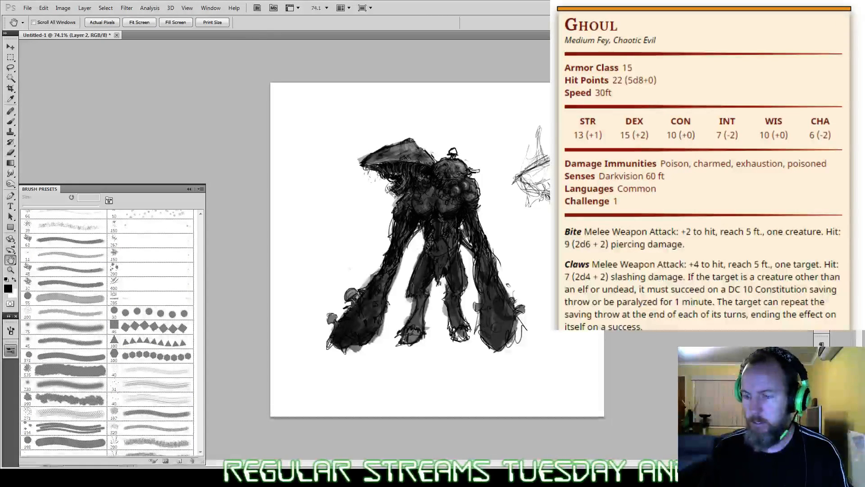
pyautogui.press('l')
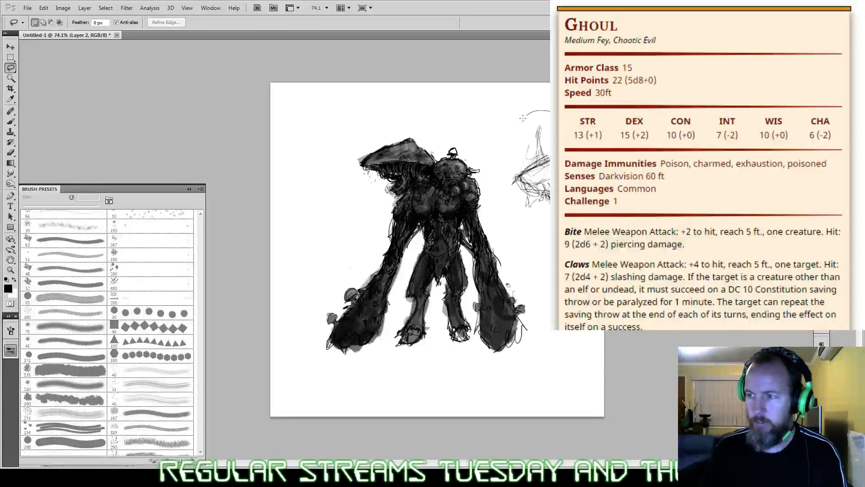
pyautogui.moveTo(550, 111)
pyautogui.mouseDown()
pyautogui.moveTo(513, 157)
pyautogui.moveTo(550, 233)
pyautogui.mouseUp()
pyautogui.moveTo(552, 233); pyautogui.dragTo(551, 234)
pyautogui.press('Delete')
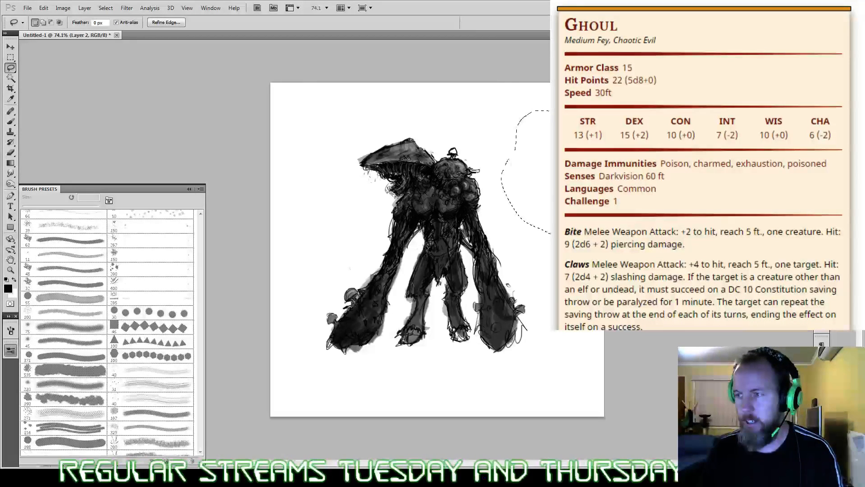
# Step: Lasso the whole ghoul, scale it proportionally to about 141% so it fills the canvas, and deselect it
pyautogui.moveTo(472, 149)
pyautogui.mouseDown()
pyautogui.moveTo(338, 181)
pyautogui.moveTo(315, 288)
pyautogui.moveTo(356, 377)
pyautogui.moveTo(493, 375)
pyautogui.moveTo(547, 334)
pyautogui.moveTo(489, 156)
pyautogui.mouseUp()
pyautogui.hotkey('ctrl', 't')
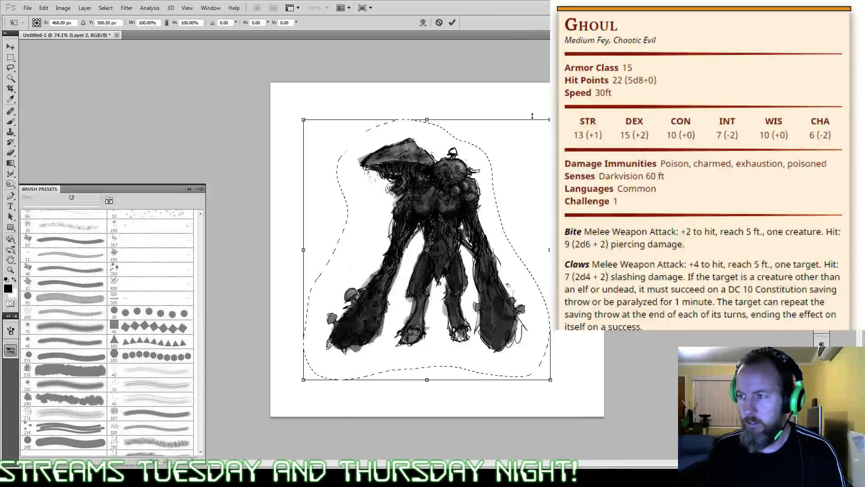
pyautogui.moveTo(547, 119); pyautogui.dragTo(608, 59)
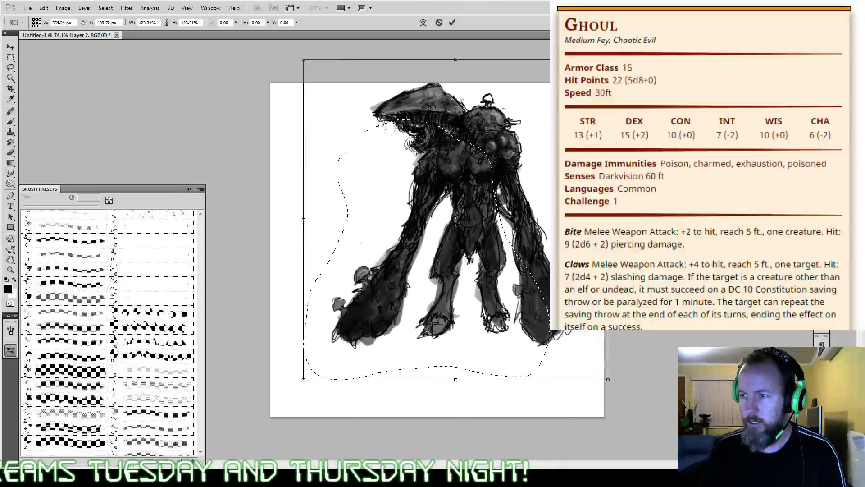
pyautogui.moveTo(551, 145); pyautogui.dragTo(514, 202)
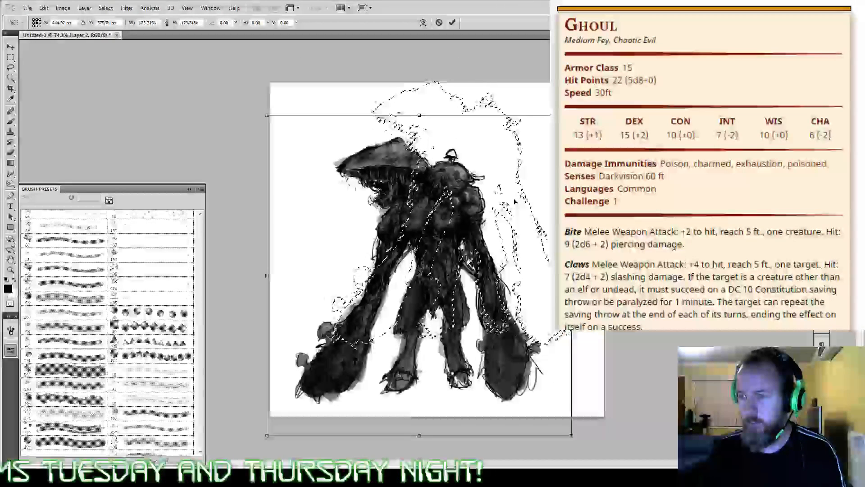
pyautogui.moveTo(572, 114); pyautogui.dragTo(614, 70)
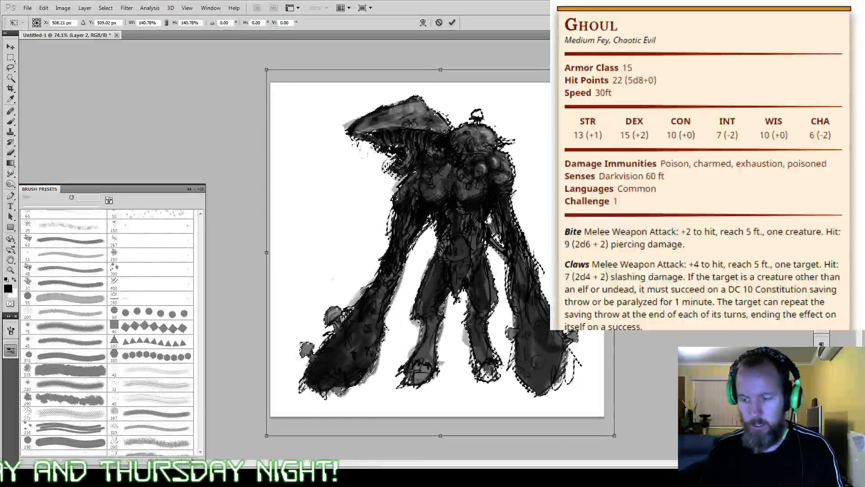
pyautogui.press('Return')
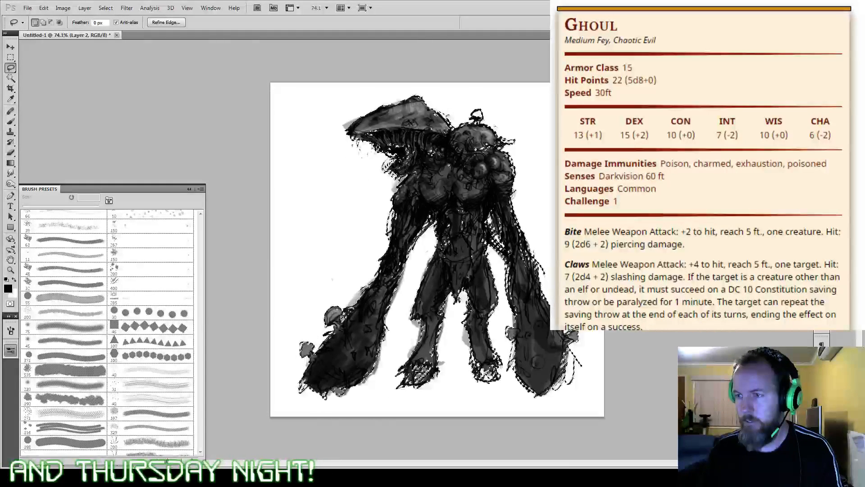
pyautogui.hotkey('ctrl', 'd')
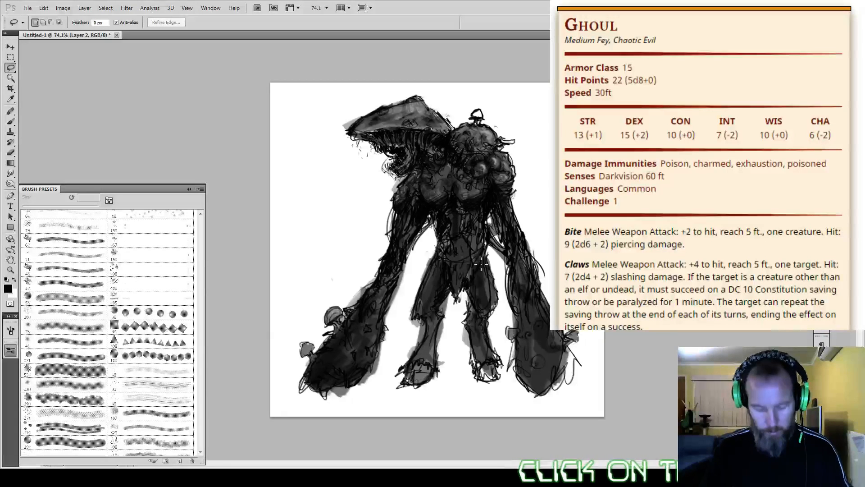
# Step: Darken the edge of the ghoul's rear shoulder and the chest contours with a 15 px black brush at 60% opacity
pyautogui.scroll(-2, 455, 217)
pyautogui.scroll(3, 483, 261)
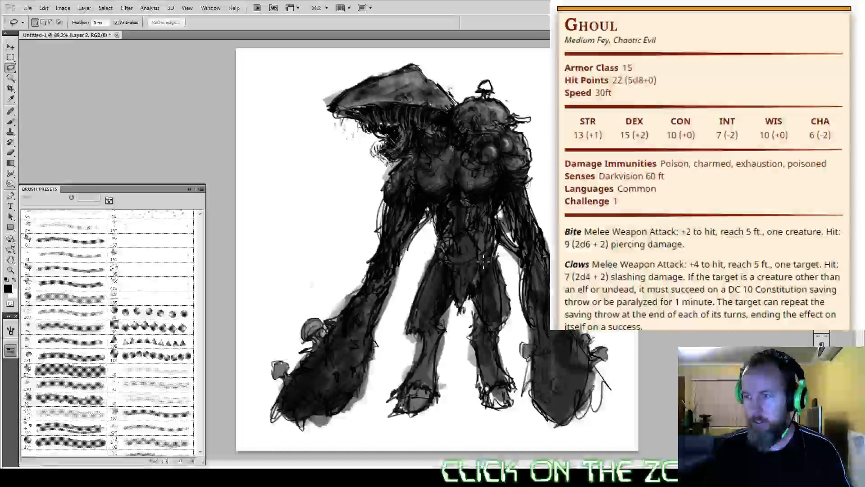
pyautogui.scroll(1, 483, 260)
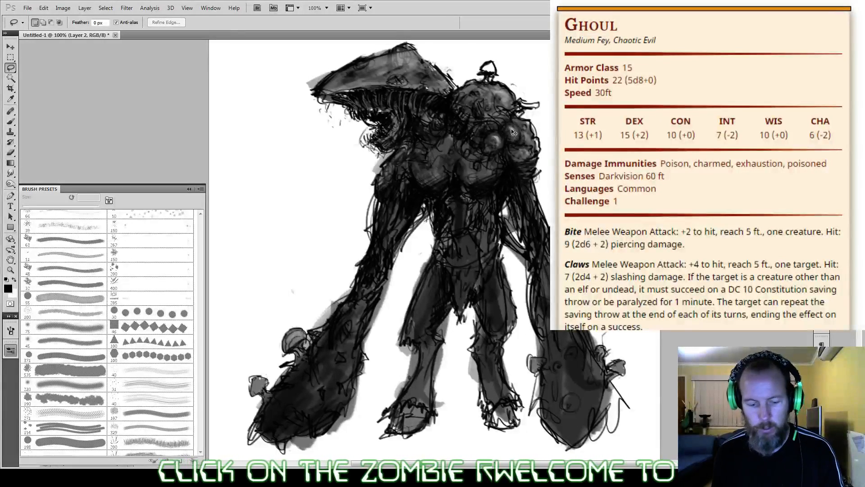
pyautogui.press('b')
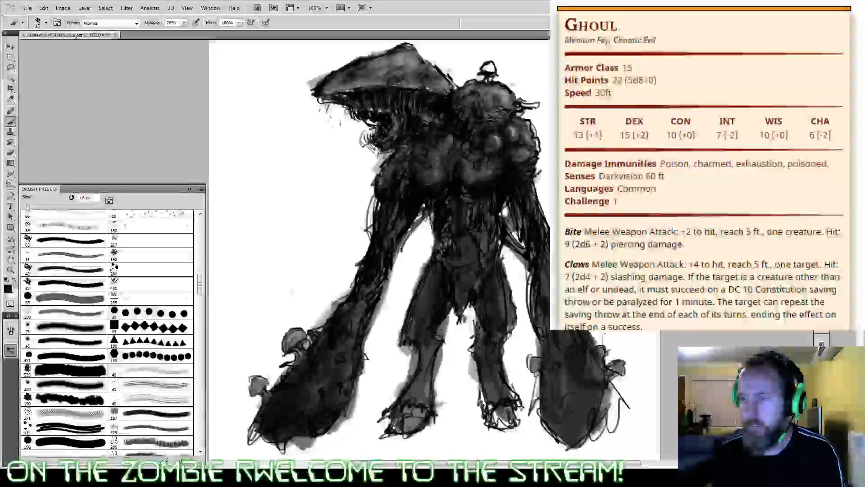
pyautogui.press('6')
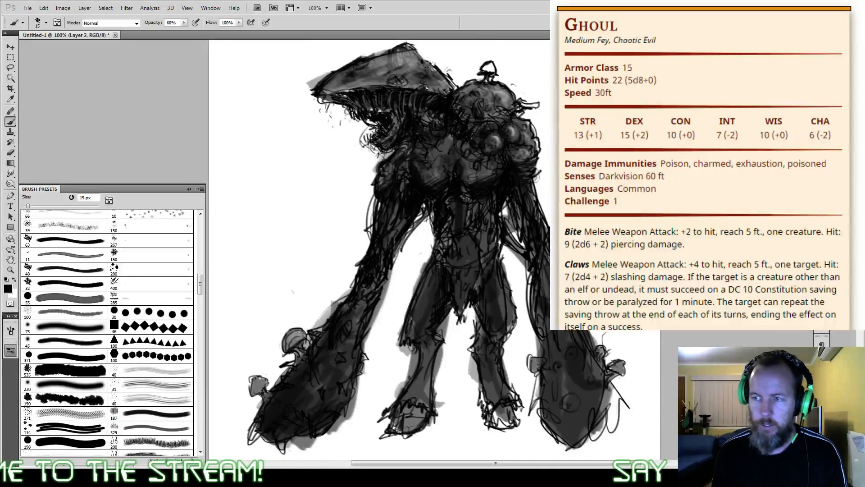
pyautogui.press('super')
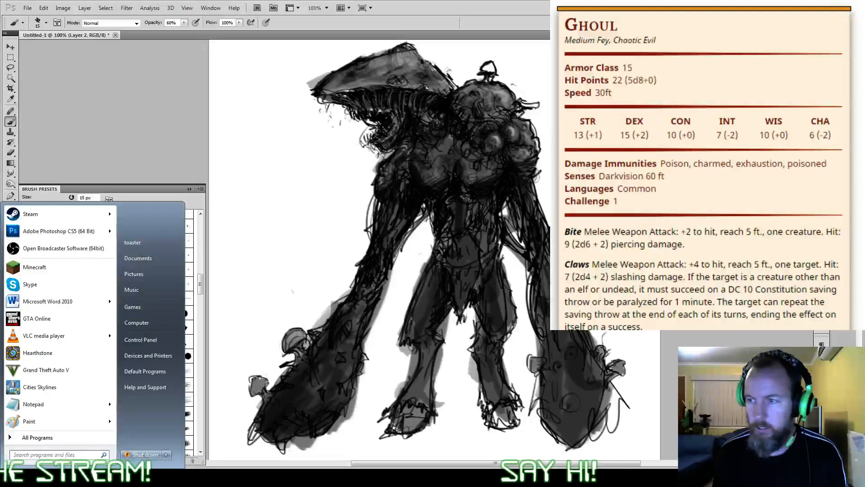
pyautogui.press('super')
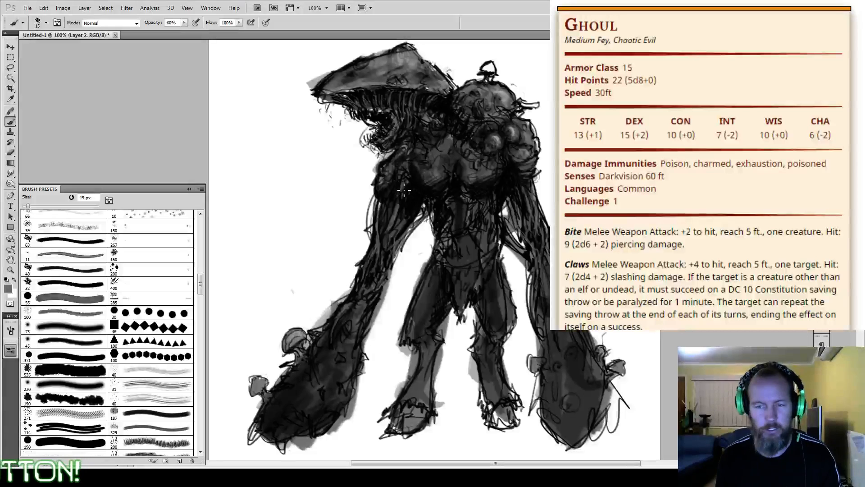
pyautogui.click(7, 280)
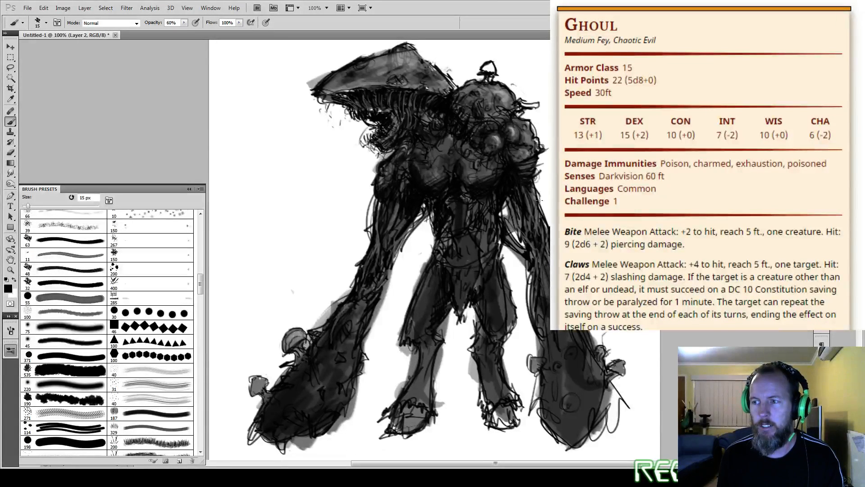
pyautogui.moveTo(537, 182); pyautogui.dragTo(543, 209)
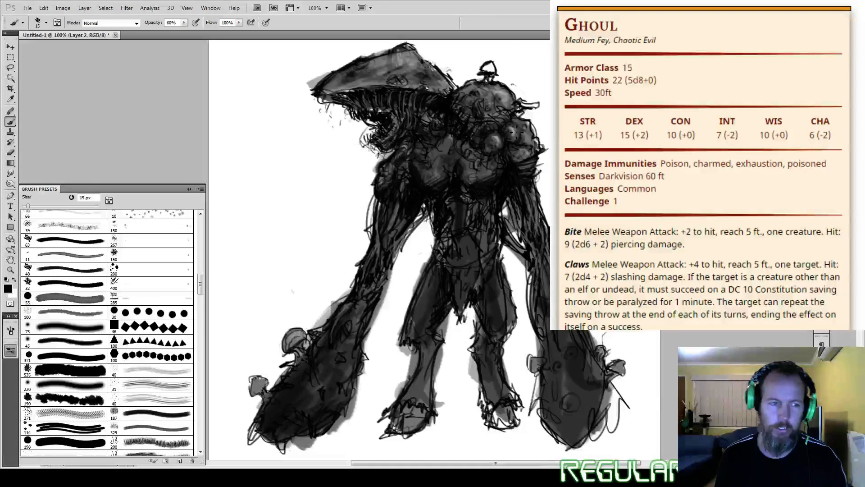
pyautogui.moveTo(454, 164)
pyautogui.mouseDown()
pyautogui.moveTo(442, 162)
pyautogui.moveTo(448, 170)
pyautogui.mouseUp()
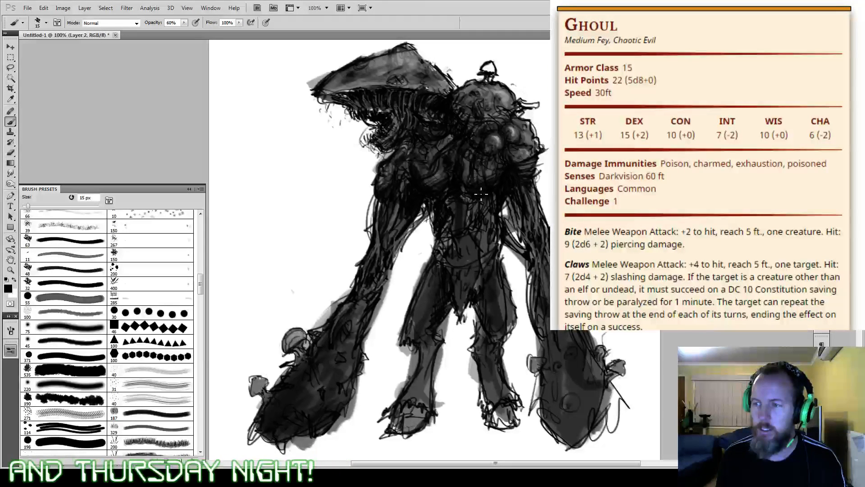
# Step: Paint grey and black muscle detail on the abdomen and chest with sampled tones, using the 15 px brush at 60% opacity
pyautogui.keyDown('alt'); pyautogui.click(483, 235); pyautogui.keyUp('alt')
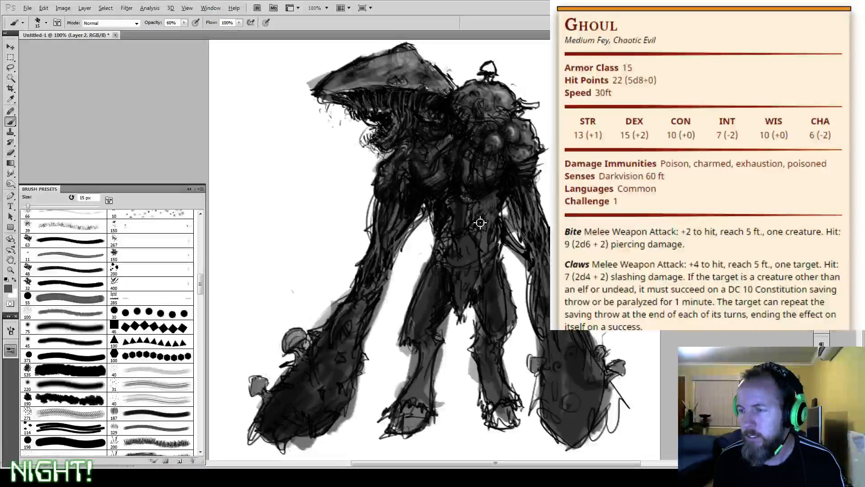
pyautogui.moveTo(479, 216)
pyautogui.mouseDown()
pyautogui.moveTo(495, 208)
pyautogui.moveTo(482, 229)
pyautogui.mouseUp()
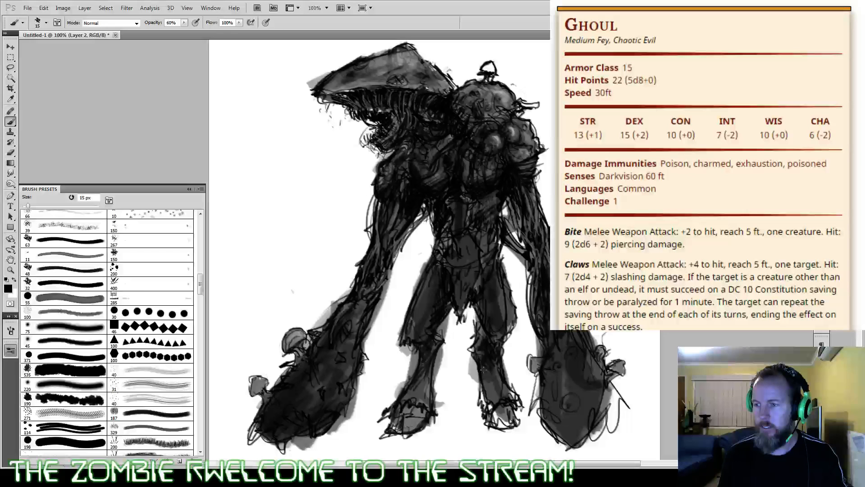
pyautogui.keyDown('alt'); pyautogui.click(432, 153); pyautogui.keyUp('alt')
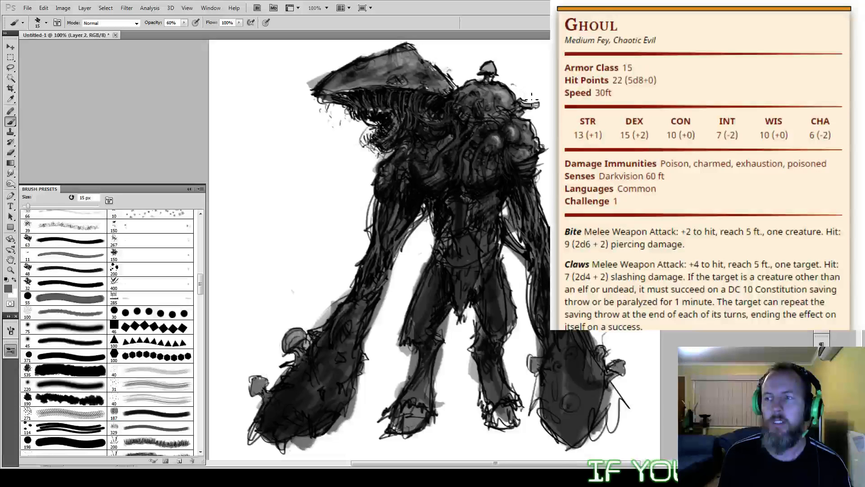
# Step: Brush near-white highlights onto the mushroom cap and the rounded rear shoulder hump with a 35 px brush at 30% opacity
pyautogui.keyDown('alt'); pyautogui.click(382, 114); pyautogui.keyUp('alt')
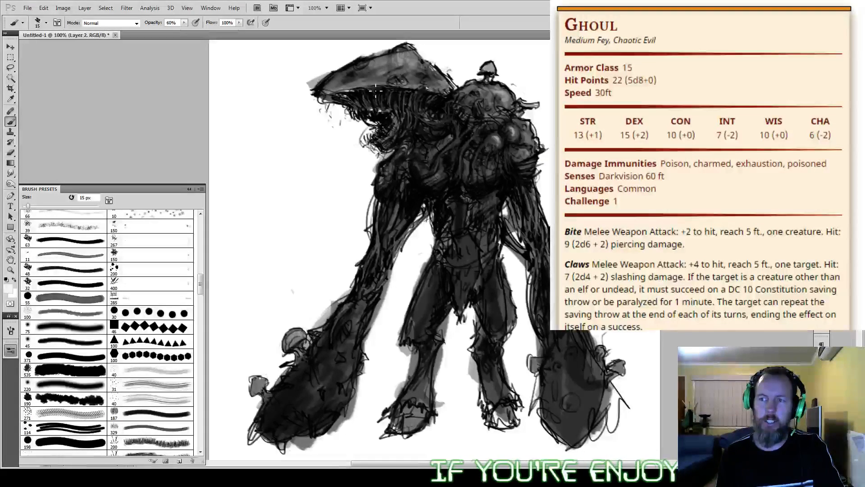
pyautogui.press('4')
pyautogui.press('3')
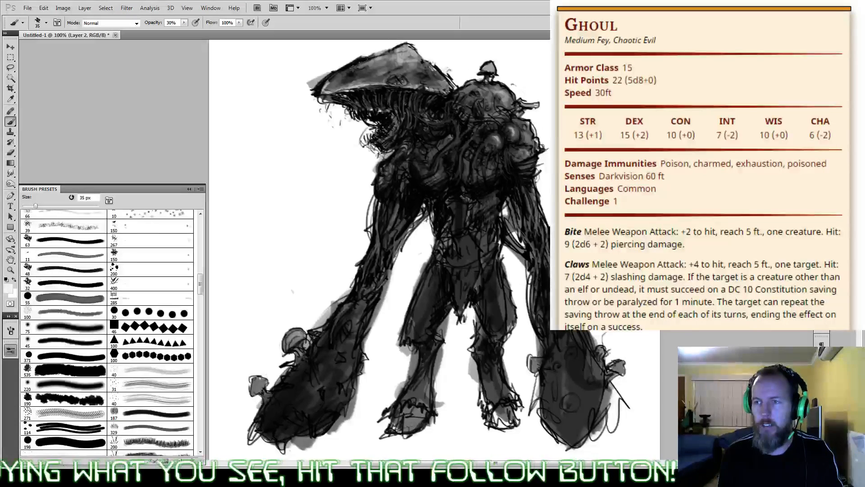
pyautogui.moveTo(408, 54)
pyautogui.mouseDown()
pyautogui.moveTo(438, 79)
pyautogui.moveTo(417, 83)
pyautogui.moveTo(448, 88)
pyautogui.mouseUp()
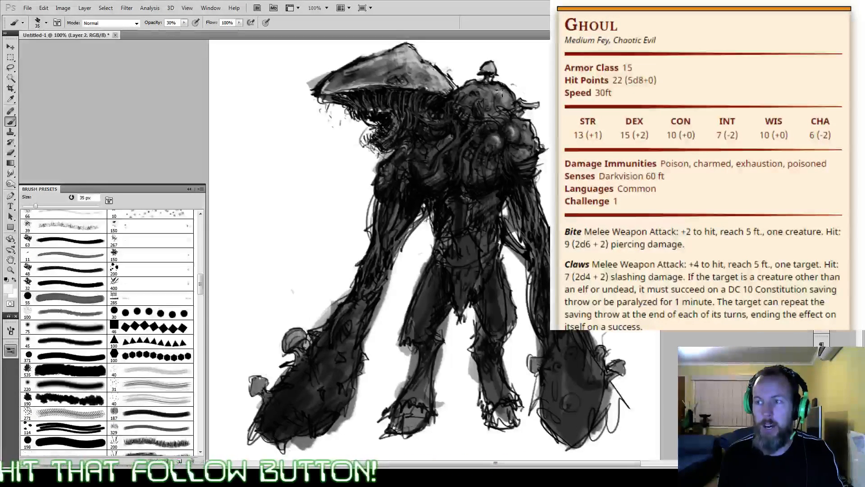
pyautogui.moveTo(502, 89)
pyautogui.mouseDown()
pyautogui.moveTo(475, 92)
pyautogui.moveTo(500, 88)
pyautogui.mouseUp()
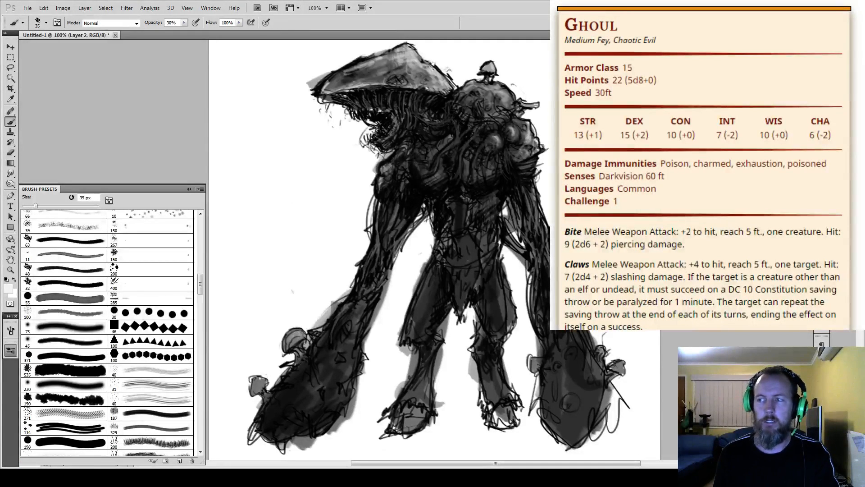
# Step: Brush near-white highlights along the ghoul's front arm, from the swollen club hand up to the upper arm, at 35 px and 30% opacity
pyautogui.moveTo(500, 139)
pyautogui.mouseDown()
pyautogui.moveTo(487, 139)
pyautogui.moveTo(481, 123)
pyautogui.mouseUp()
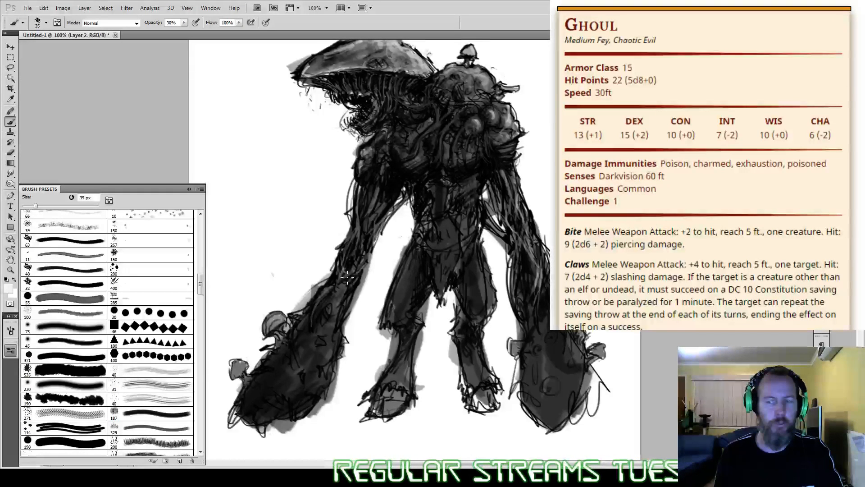
pyautogui.moveTo(338, 282); pyautogui.dragTo(310, 332)
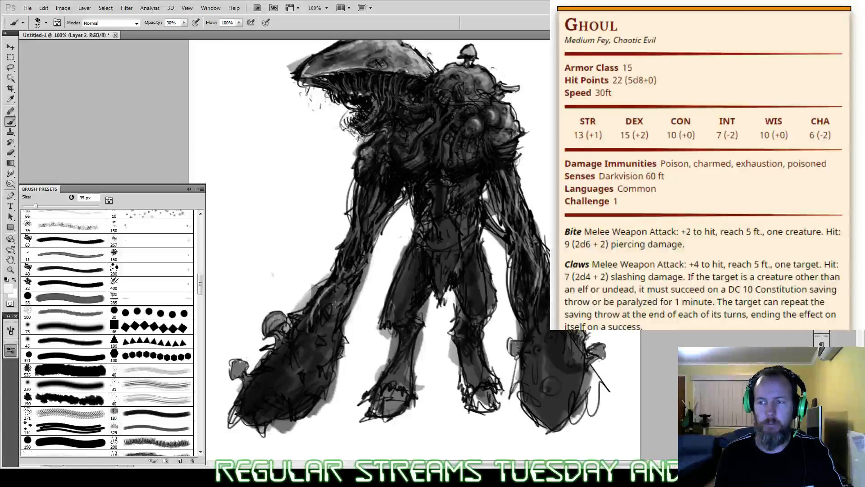
pyautogui.moveTo(347, 289)
pyautogui.mouseDown()
pyautogui.moveTo(322, 314)
pyautogui.moveTo(338, 324)
pyautogui.mouseUp()
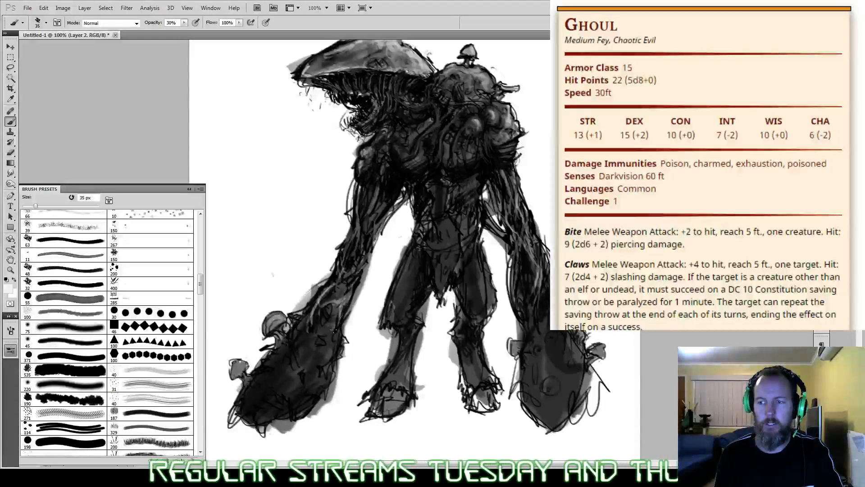
pyautogui.moveTo(341, 256); pyautogui.dragTo(345, 277)
pyautogui.moveTo(353, 228); pyautogui.dragTo(343, 253)
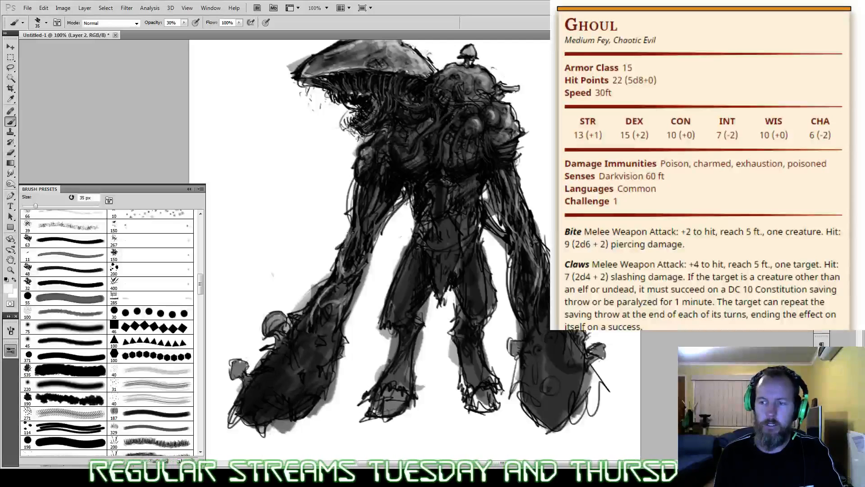
pyautogui.moveTo(359, 181); pyautogui.dragTo(353, 211)
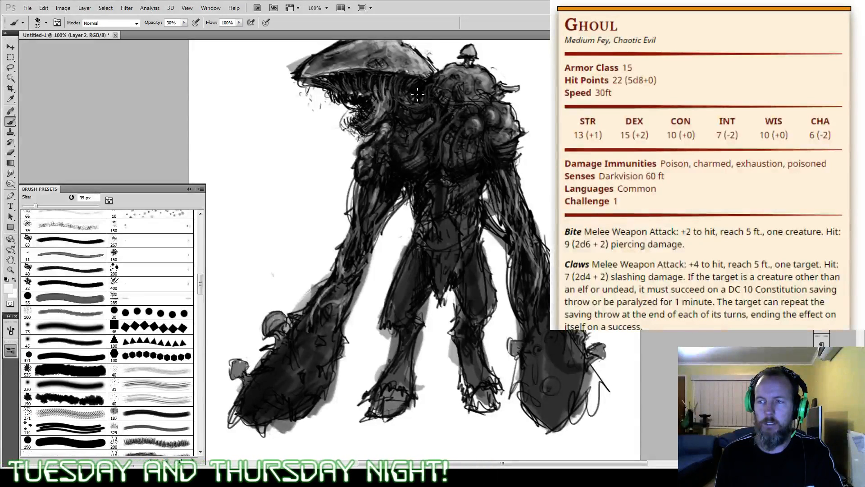
# Step: Paint light fibrous strands hanging from the waist and pale tendrils across the chest with a 20 px brush at 30% opacity
pyautogui.moveTo(574, 305); pyautogui.dragTo(579, 336)
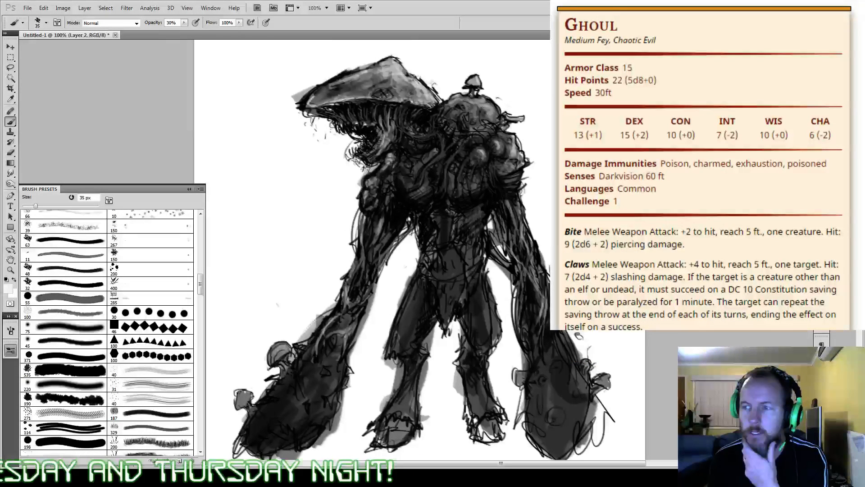
pyautogui.press('[')
pyautogui.press('[')
pyautogui.press('[')
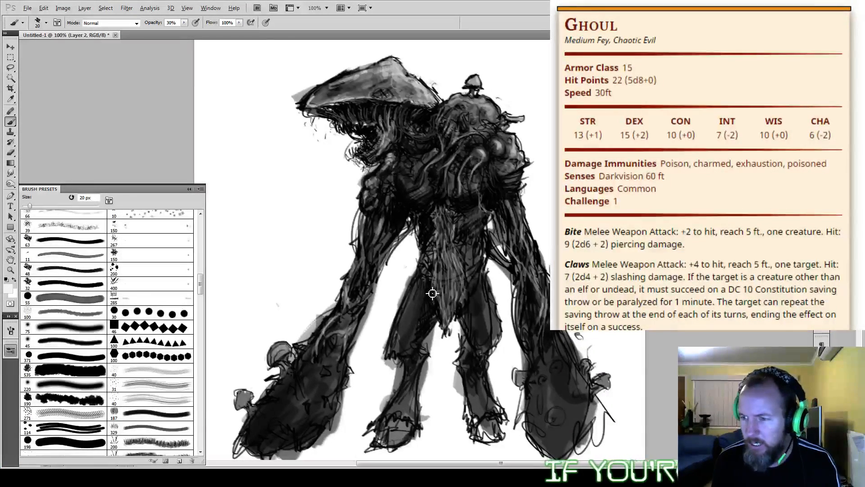
# Step: Darken the gaps between the hanging waist strands and the chest folds with the 20 px brush in black at 30% opacity
pyautogui.press('x')
pyautogui.moveTo(432, 294); pyautogui.dragTo(443, 278)
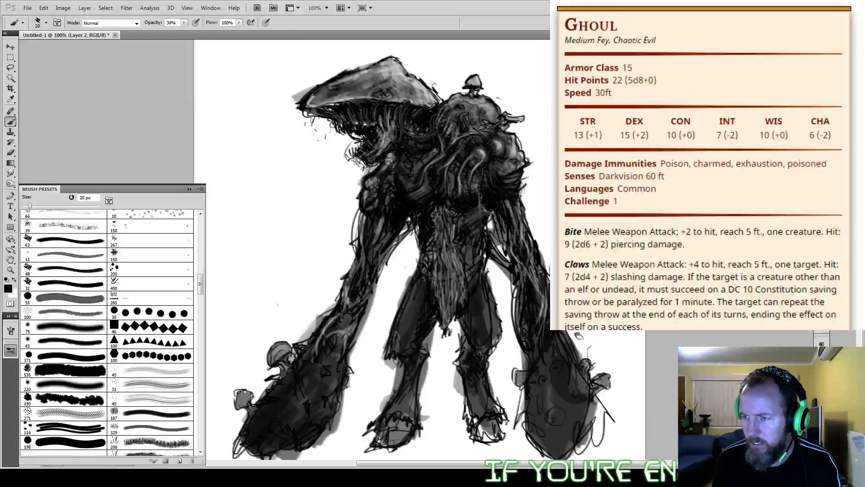
pyautogui.moveTo(436, 242)
pyautogui.mouseDown()
pyautogui.moveTo(441, 297)
pyautogui.moveTo(445, 246)
pyautogui.moveTo(441, 293)
pyautogui.mouseUp()
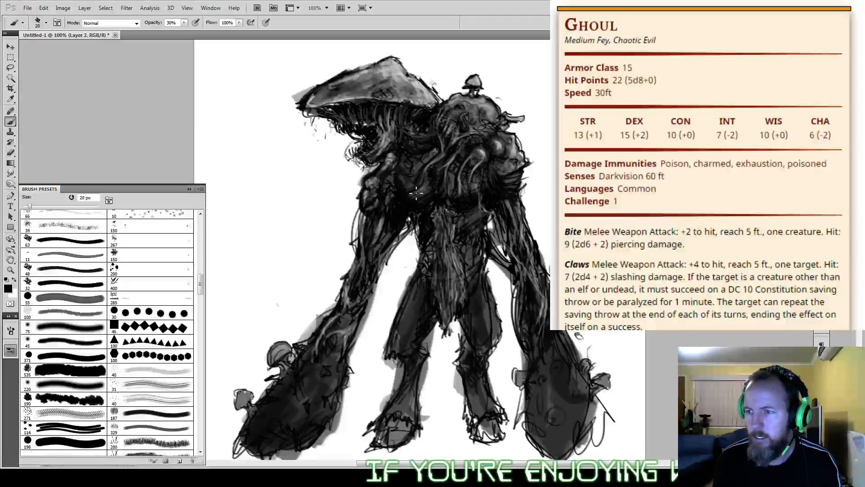
pyautogui.moveTo(431, 181); pyautogui.dragTo(416, 195)
pyautogui.moveTo(421, 158)
pyautogui.mouseDown()
pyautogui.moveTo(416, 167)
pyautogui.moveTo(389, 168)
pyautogui.mouseUp()
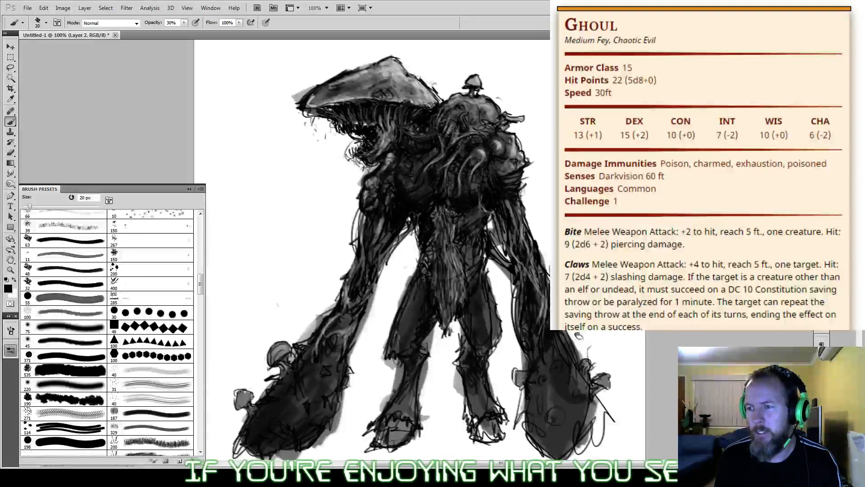
# Step: Add black shading to the ghoul's front forearm and the mushroom cap with the 20 px brush at 30% opacity
pyautogui.moveTo(381, 243)
pyautogui.mouseDown()
pyautogui.moveTo(398, 212)
pyautogui.moveTo(392, 189)
pyautogui.mouseUp()
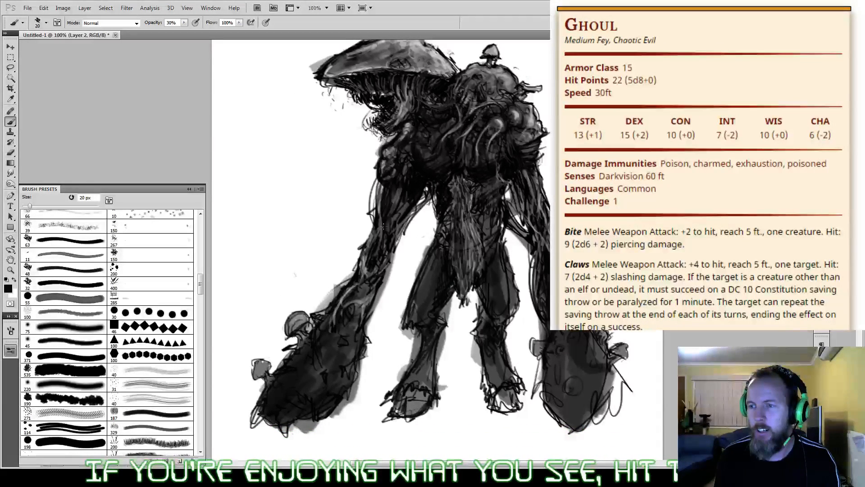
pyautogui.moveTo(366, 260); pyautogui.dragTo(352, 307)
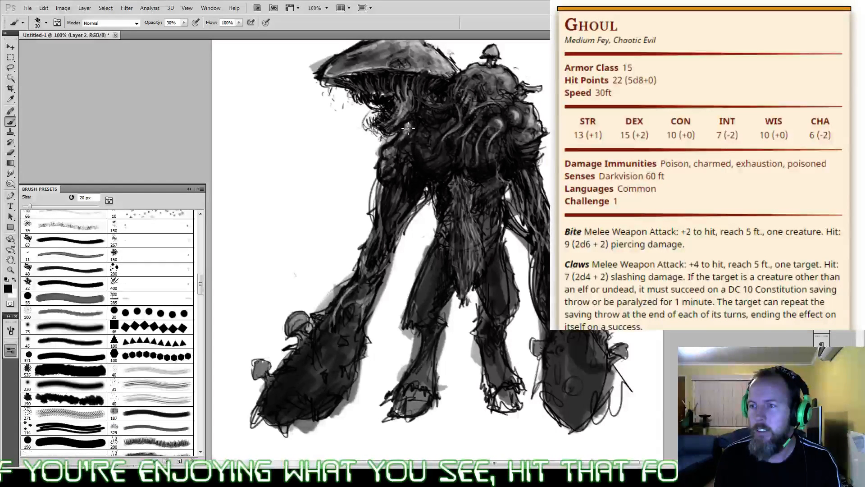
pyautogui.moveTo(387, 77)
pyautogui.mouseDown()
pyautogui.moveTo(396, 88)
pyautogui.moveTo(385, 108)
pyautogui.mouseUp()
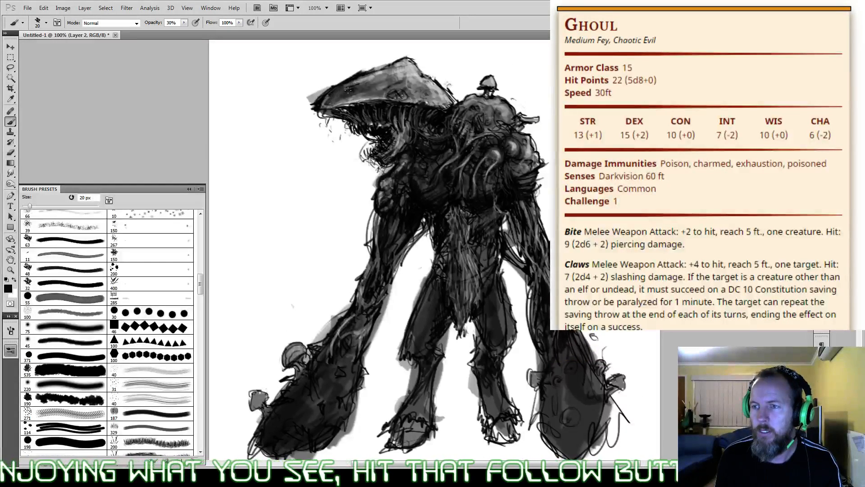
pyautogui.moveTo(351, 103)
pyautogui.mouseDown()
pyautogui.moveTo(388, 86)
pyautogui.moveTo(421, 97)
pyautogui.mouseUp()
# Step: Add a new layer for painting separately from the ghoul drawing
pyautogui.moveTo(594, 337); pyautogui.dragTo(602, 305)
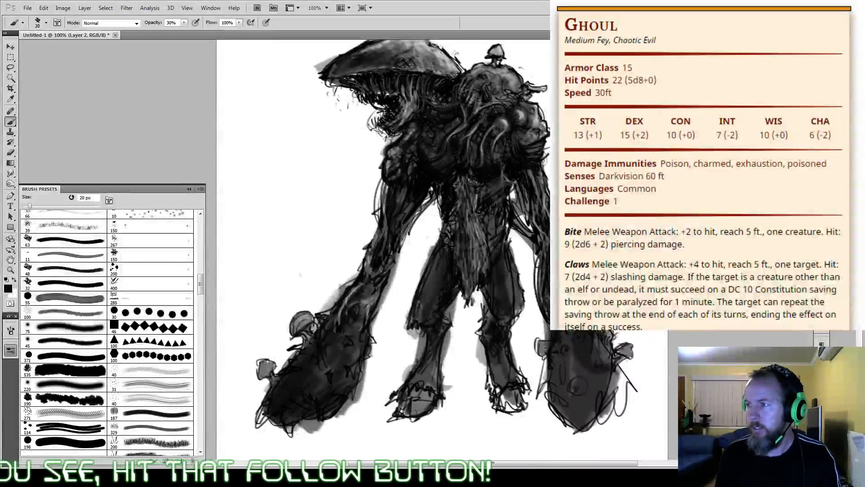
pyautogui.click(842, 432)
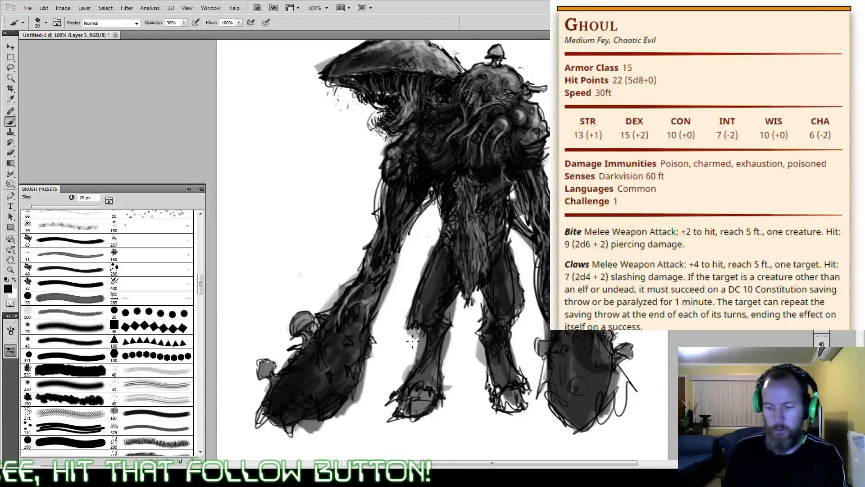
# Step: Sketch a large crescent arc sweeping from beside the front arm down across the legs with a 45 px black brush at 30% opacity
pyautogui.press(']')
pyautogui.press(']')
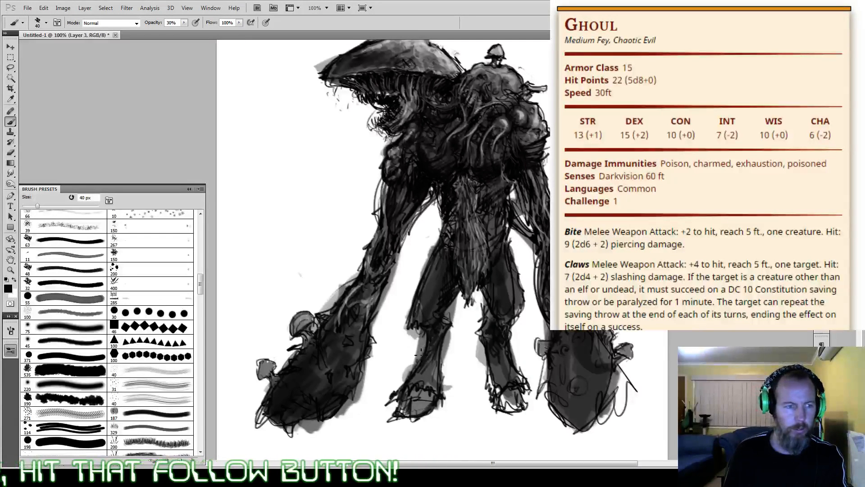
pyautogui.press(']')
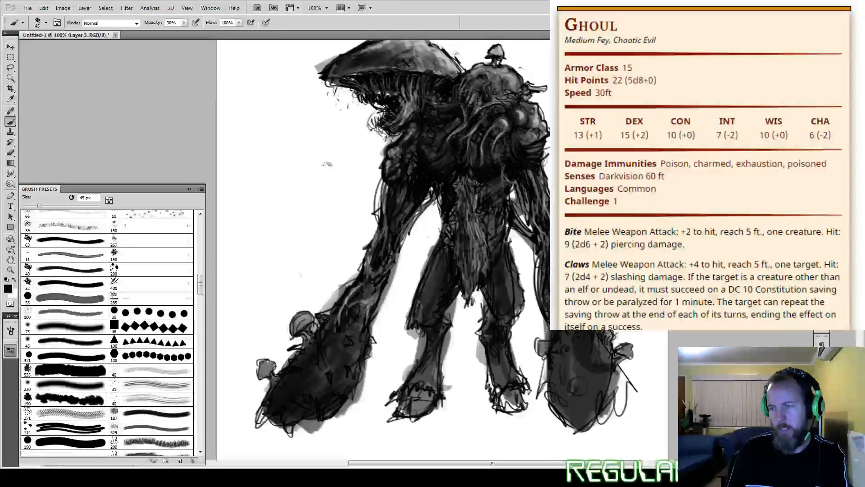
pyautogui.moveTo(331, 163)
pyautogui.mouseDown()
pyautogui.moveTo(421, 338)
pyautogui.moveTo(443, 336)
pyautogui.moveTo(479, 297)
pyautogui.mouseUp()
pyautogui.moveTo(280, 269); pyautogui.dragTo(311, 310)
pyautogui.moveTo(319, 164)
pyautogui.mouseDown()
pyautogui.moveTo(299, 192)
pyautogui.moveTo(312, 312)
pyautogui.mouseUp()
pyautogui.moveTo(297, 182); pyautogui.dragTo(325, 319)
pyautogui.moveTo(360, 347); pyautogui.dragTo(471, 352)
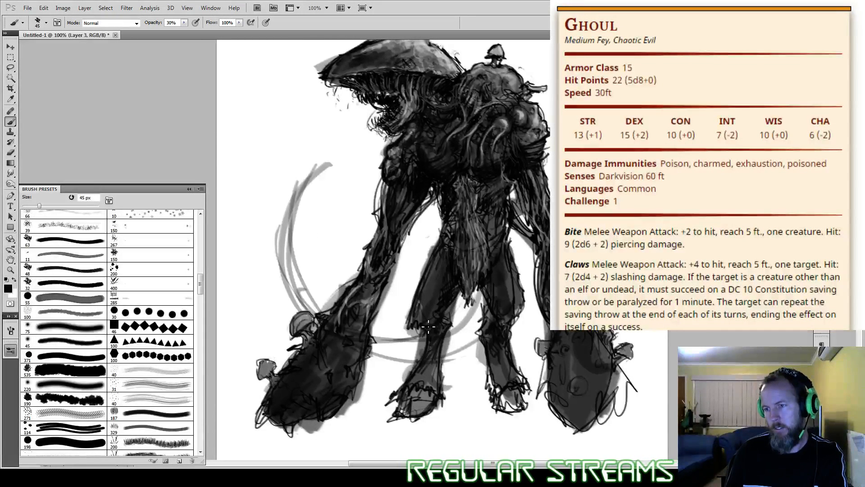
# Step: Thicken and darken the crescent arc beside the front arm and between the legs with repeated 45 px strokes
pyautogui.moveTo(312, 175); pyautogui.dragTo(299, 308)
pyautogui.moveTo(283, 241); pyautogui.dragTo(303, 310)
pyautogui.moveTo(489, 310)
pyautogui.mouseDown()
pyautogui.moveTo(444, 343)
pyautogui.moveTo(450, 352)
pyautogui.moveTo(434, 307)
pyautogui.mouseUp()
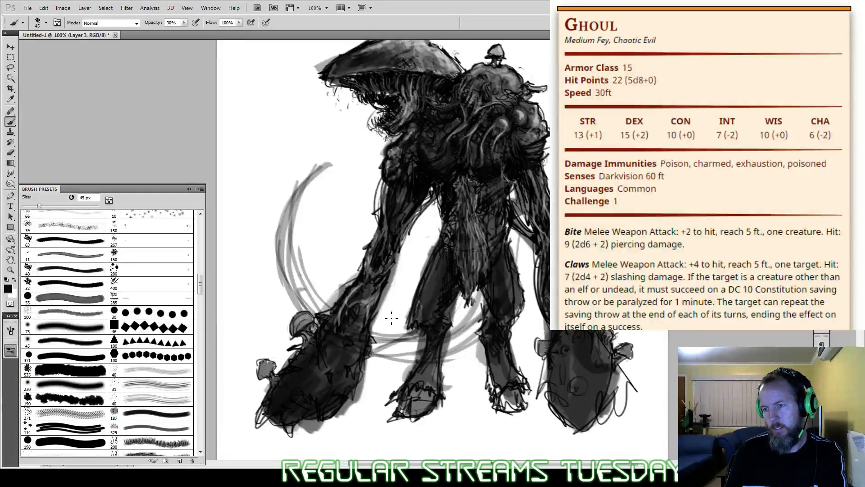
pyautogui.moveTo(308, 176); pyautogui.dragTo(281, 254)
pyautogui.moveTo(293, 204); pyautogui.dragTo(286, 247)
pyautogui.moveTo(298, 293); pyautogui.dragTo(321, 323)
pyautogui.moveTo(395, 341)
pyautogui.mouseDown()
pyautogui.moveTo(390, 356)
pyautogui.moveTo(484, 297)
pyautogui.mouseUp()
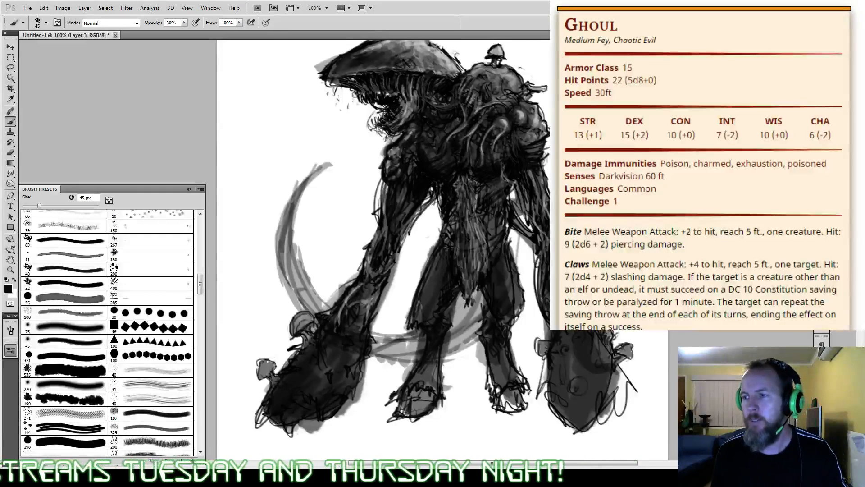
# Step: Sketch small rounded bumps along the crescent arc with the 45 px black brush
pyautogui.moveTo(338, 144); pyautogui.dragTo(347, 176)
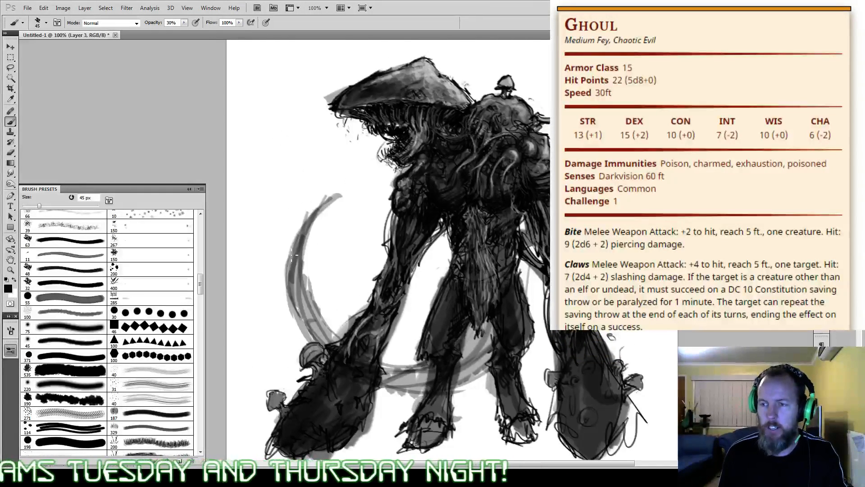
pyautogui.moveTo(294, 261)
pyautogui.mouseDown()
pyautogui.moveTo(311, 257)
pyautogui.moveTo(286, 285)
pyautogui.moveTo(321, 305)
pyautogui.moveTo(317, 311)
pyautogui.mouseUp()
pyautogui.moveTo(397, 375)
pyautogui.mouseDown()
pyautogui.moveTo(408, 347)
pyautogui.moveTo(416, 359)
pyautogui.moveTo(401, 361)
pyautogui.moveTo(413, 340)
pyautogui.mouseUp()
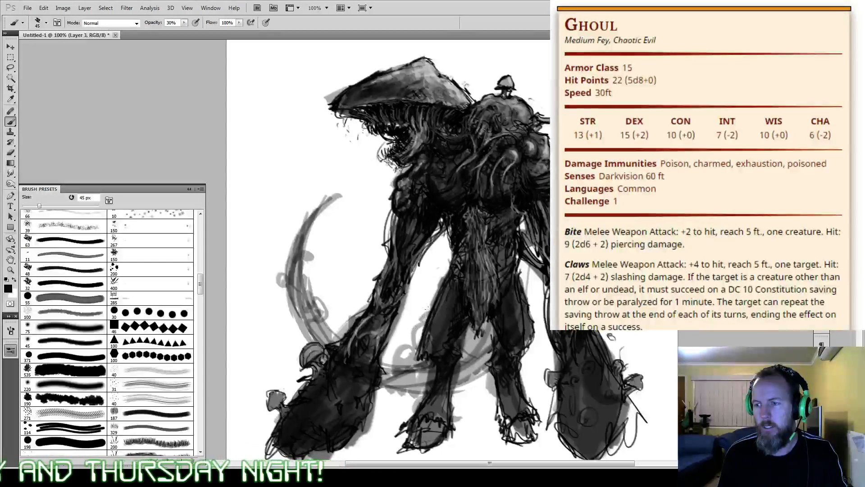
pyautogui.moveTo(428, 300); pyautogui.dragTo(402, 362)
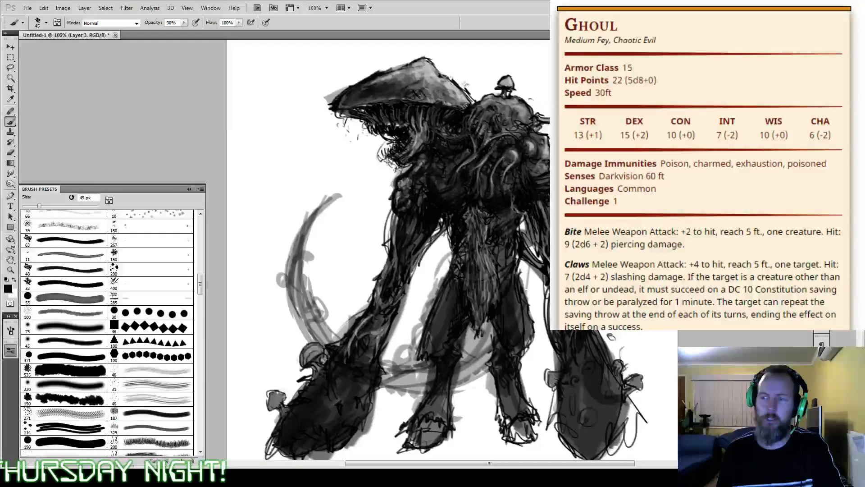
# Step: Erase the whole crescent sketch with the eraser enlarged to 1700 px
pyautogui.press('e')
pyautogui.press(']')
pyautogui.press(']')
pyautogui.press(']')
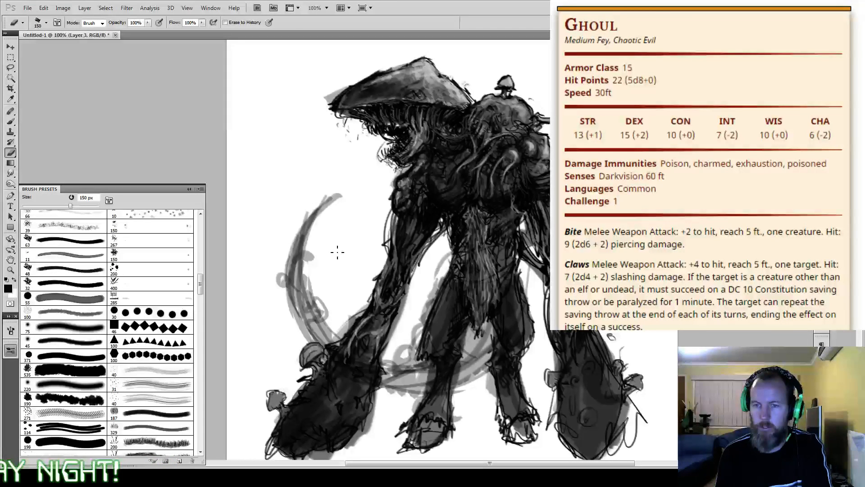
pyautogui.press(']')
pyautogui.press(']')
pyautogui.press(']')
pyautogui.press(']')
pyautogui.press(']')
pyautogui.press(']')
pyautogui.press(']')
pyautogui.press(']')
pyautogui.press(']')
pyautogui.press(']')
pyautogui.press(']')
pyautogui.press(']')
pyautogui.press(']')
pyautogui.press(']')
pyautogui.press(']')
pyautogui.press(']')
pyautogui.press(']')
pyautogui.press(']')
pyautogui.moveTo(334, 250); pyautogui.dragTo(306, 245)
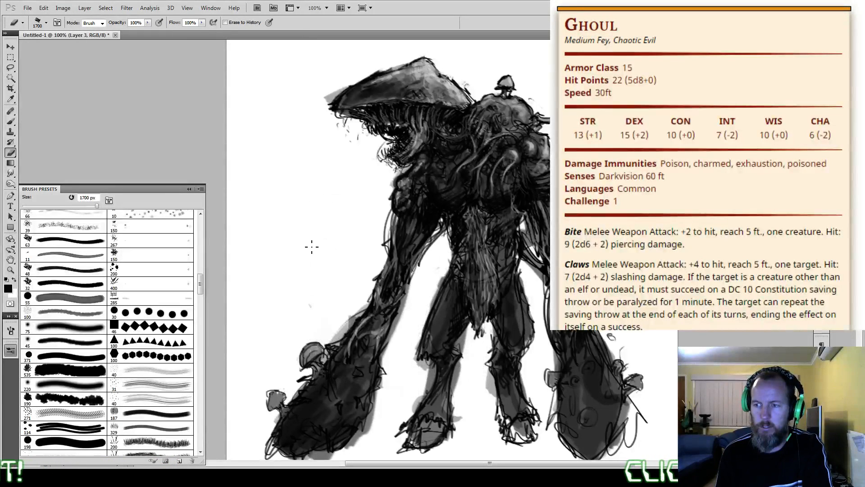
pyautogui.press('[')
pyautogui.press('[')
pyautogui.press('[')
pyautogui.press('[')
pyautogui.press('[')
pyautogui.press('[')
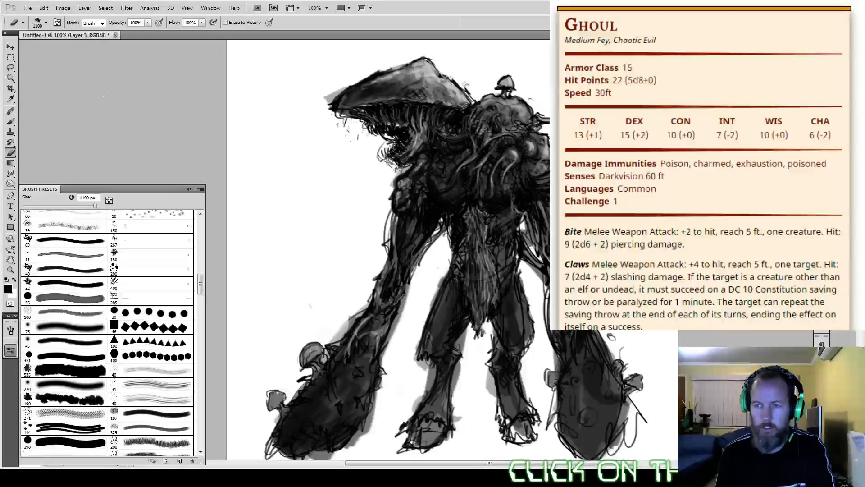
pyautogui.press('[')
pyautogui.press('[')
pyautogui.press('[')
pyautogui.press('[')
pyautogui.press('[')
pyautogui.press('[')
pyautogui.press('[')
pyautogui.press('[')
pyautogui.press('[')
pyautogui.press('[')
pyautogui.press('[')
pyautogui.press('[')
pyautogui.press('[')
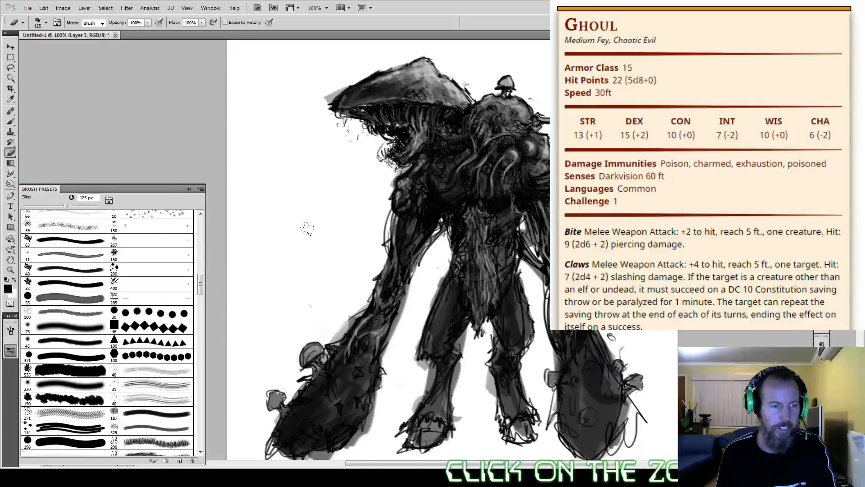
pyautogui.press('[')
pyautogui.press('[')
pyautogui.press('[')
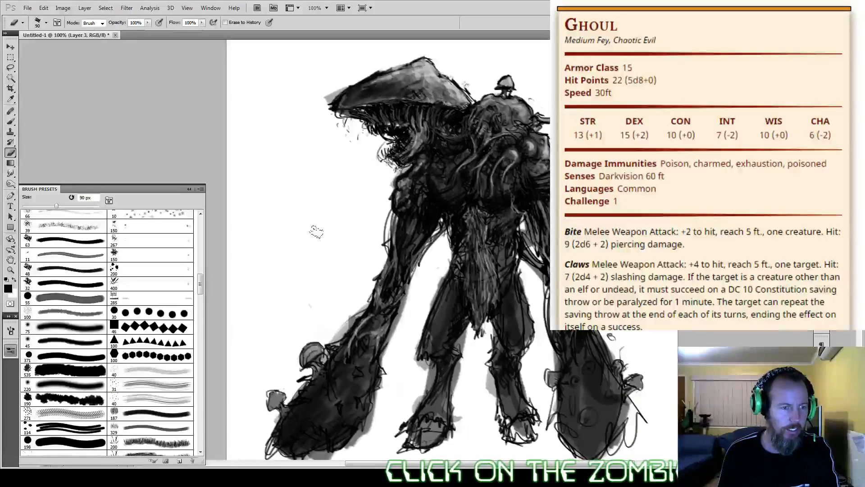
pyautogui.press('[')
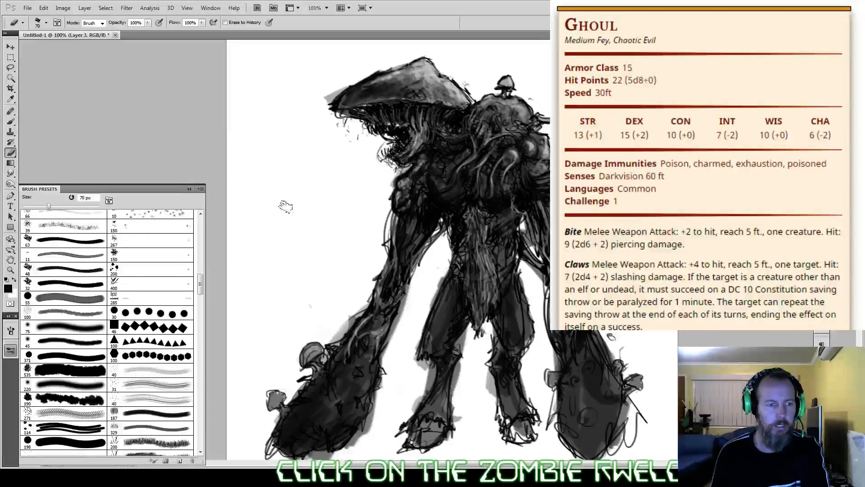
pyautogui.press('[')
pyautogui.press('[')
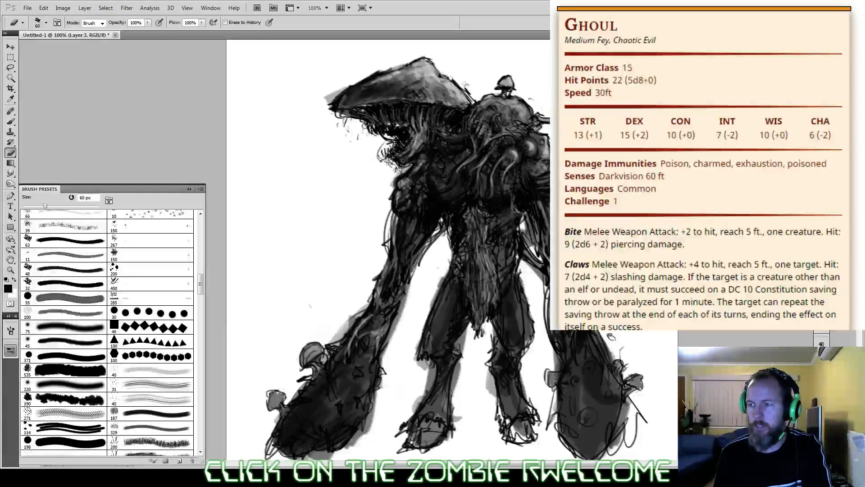
pyautogui.scroll(-2, 471, 266)
pyautogui.press('[')
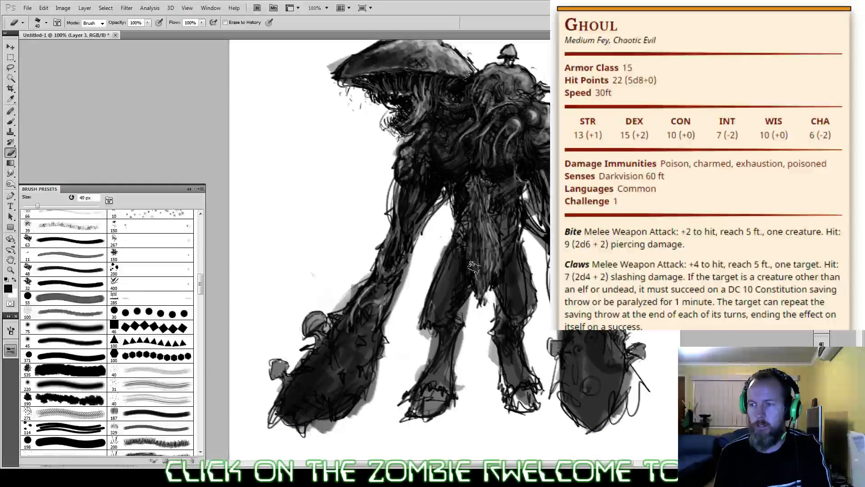
pyautogui.press('[')
pyautogui.press('[')
pyautogui.press('[')
# Step: Paint a broad dark ground shadow beneath the ghoul's feet and club hands with a 175 px black brush at 30% opacity
pyautogui.press('b')
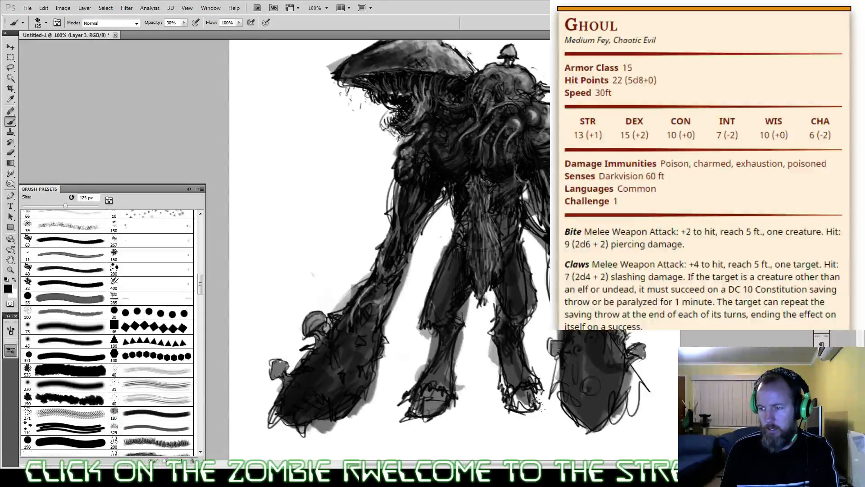
pyautogui.press(']')
pyautogui.press(']')
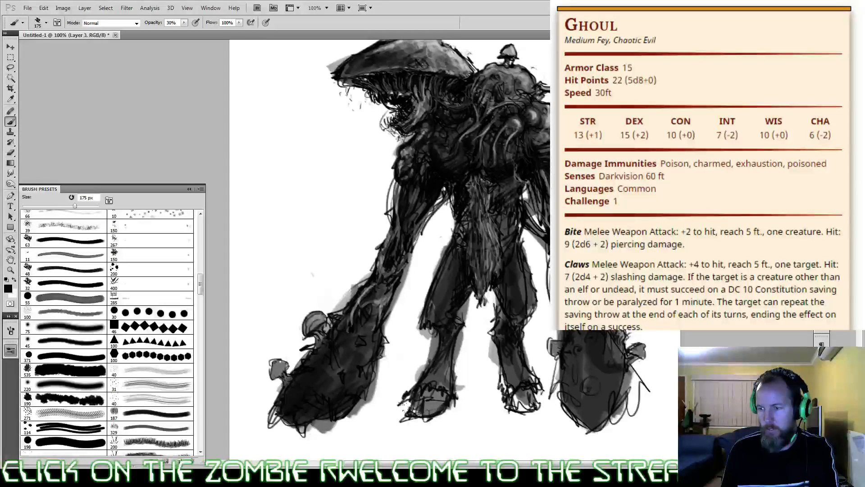
pyautogui.moveTo(401, 405)
pyautogui.mouseDown()
pyautogui.moveTo(244, 397)
pyautogui.moveTo(246, 420)
pyautogui.moveTo(578, 426)
pyautogui.moveTo(293, 429)
pyautogui.moveTo(323, 404)
pyautogui.moveTo(572, 376)
pyautogui.moveTo(312, 392)
pyautogui.moveTo(510, 374)
pyautogui.moveTo(386, 371)
pyautogui.mouseUp()
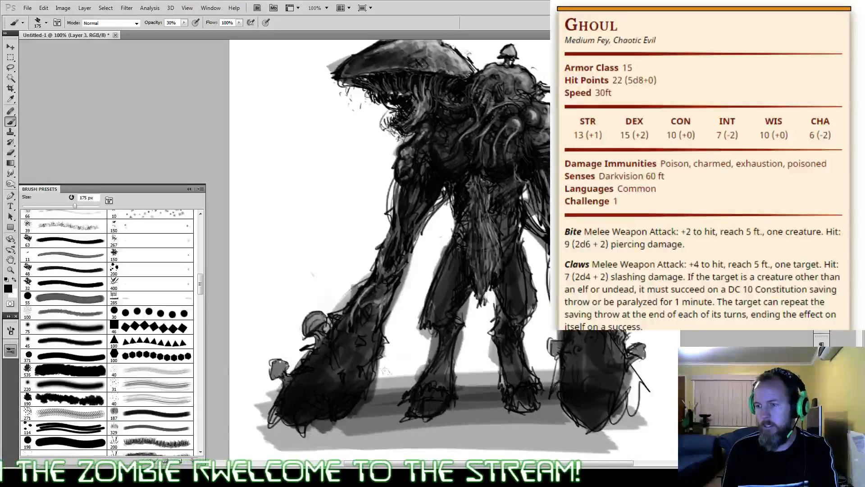
pyautogui.moveTo(333, 415)
pyautogui.mouseDown()
pyautogui.moveTo(626, 426)
pyautogui.moveTo(347, 432)
pyautogui.moveTo(549, 400)
pyautogui.moveTo(376, 392)
pyautogui.mouseUp()
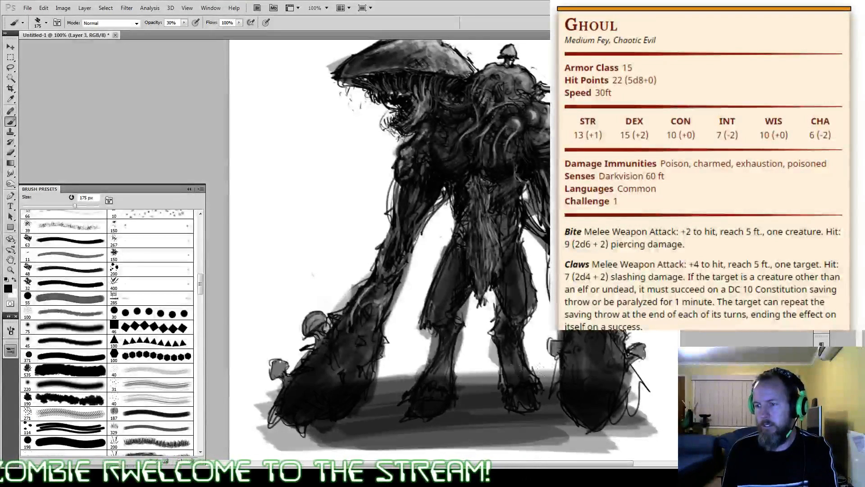
# Step: Deepen the ground shadow from the feet across to the rear club hand with 175 px black strokes at 30% opacity
pyautogui.moveTo(536, 370); pyautogui.dragTo(513, 416)
pyautogui.moveTo(396, 408)
pyautogui.mouseDown()
pyautogui.moveTo(490, 380)
pyautogui.moveTo(452, 367)
pyautogui.moveTo(277, 400)
pyautogui.moveTo(417, 394)
pyautogui.moveTo(560, 410)
pyautogui.moveTo(623, 396)
pyautogui.moveTo(629, 416)
pyautogui.mouseUp()
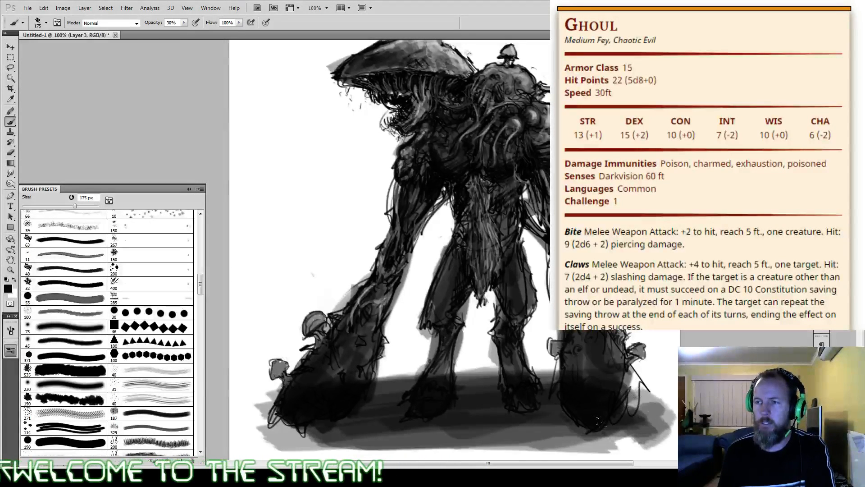
# Step: Sketch thin grass blades and small ground marks around the feet and clubs with an 8 px brush, raising its opacity to 90%
pyautogui.press('[')
pyautogui.press('[')
pyautogui.press('[')
pyautogui.press('[')
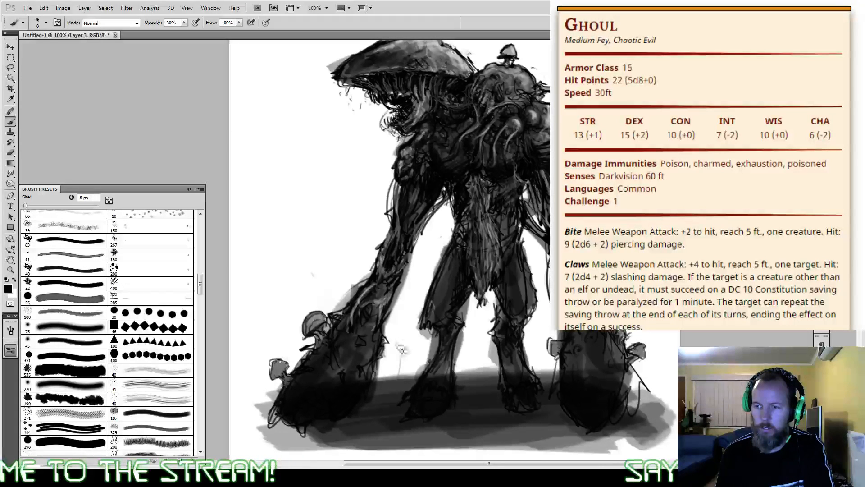
pyautogui.moveTo(396, 391); pyautogui.dragTo(397, 334)
pyautogui.moveTo(397, 387)
pyautogui.mouseDown()
pyautogui.moveTo(408, 341)
pyautogui.moveTo(416, 347)
pyautogui.mouseUp()
pyautogui.moveTo(488, 401)
pyautogui.mouseDown()
pyautogui.moveTo(490, 354)
pyautogui.moveTo(475, 344)
pyautogui.moveTo(499, 348)
pyautogui.mouseUp()
pyautogui.moveTo(544, 439); pyautogui.dragTo(545, 358)
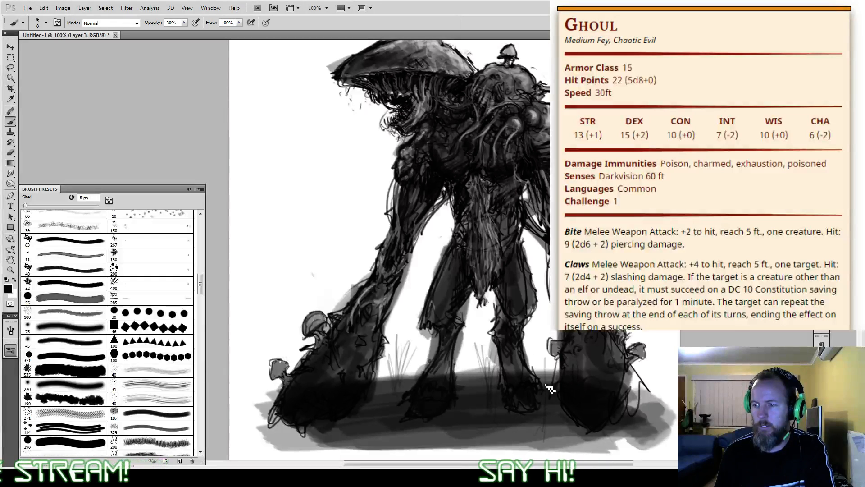
pyautogui.moveTo(549, 399); pyautogui.dragTo(558, 369)
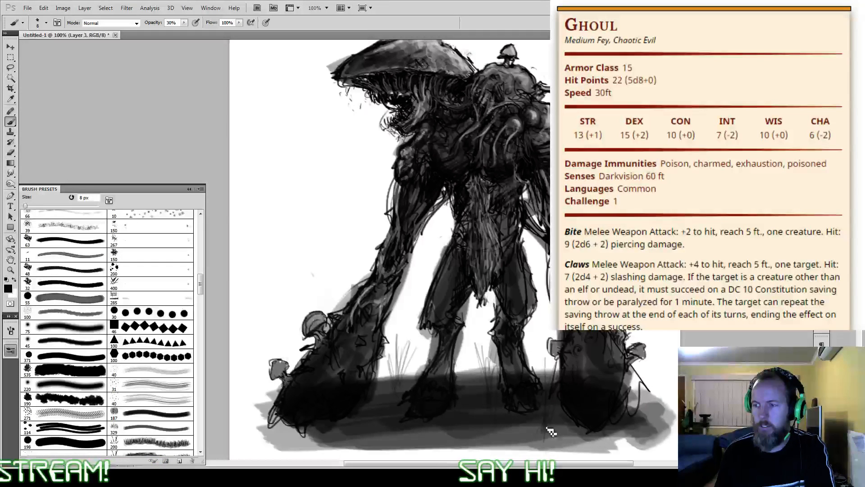
pyautogui.moveTo(452, 433); pyautogui.dragTo(500, 440)
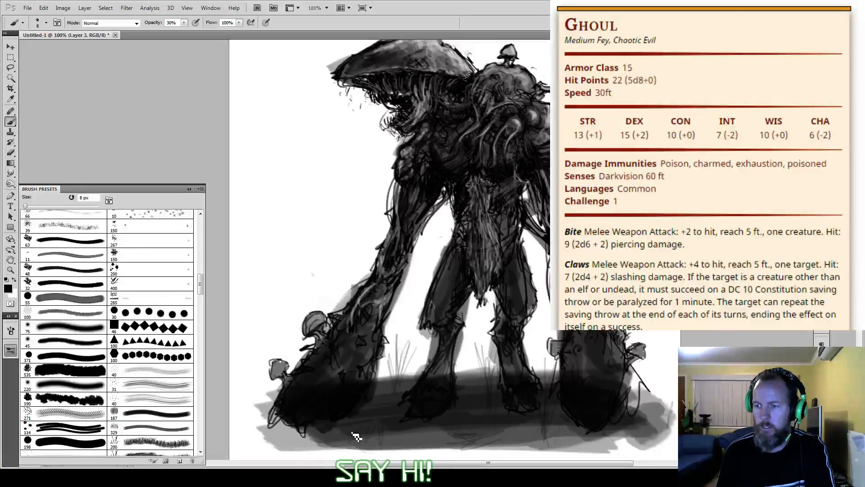
pyautogui.moveTo(352, 433); pyautogui.dragTo(383, 437)
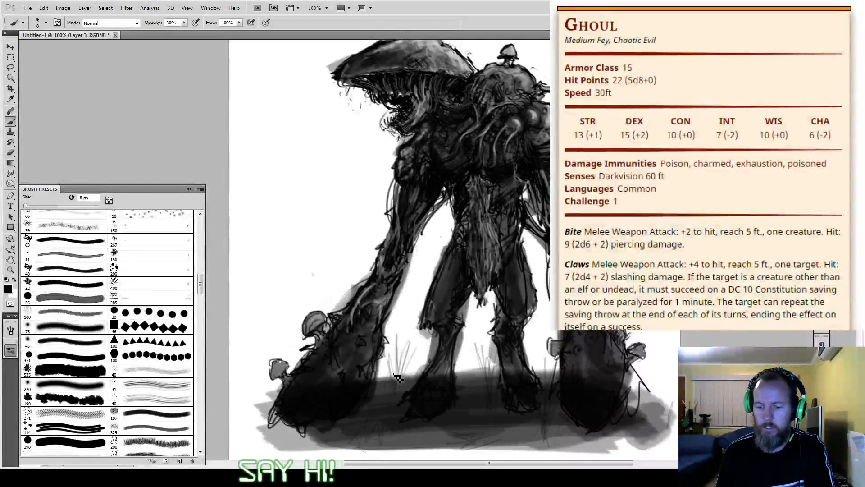
pyautogui.press('9')
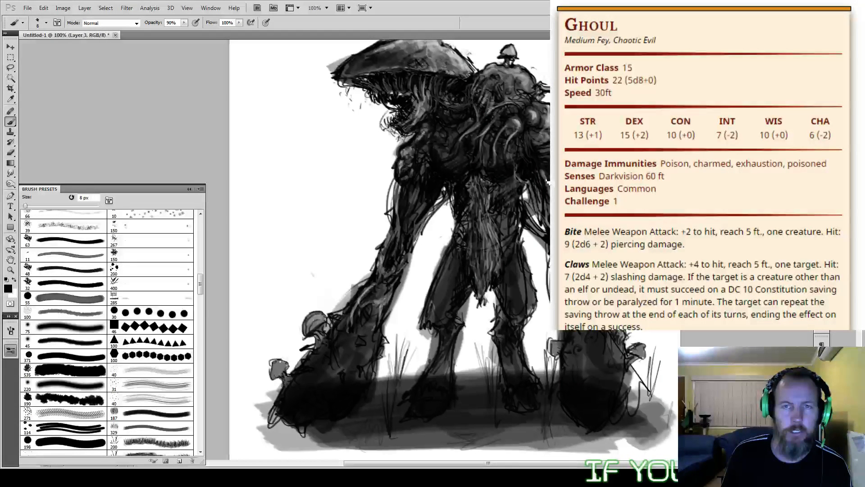
# Step: Erase the ground shadow covering both hooves and the rear club hand with the 25 px eraser at 100% opacity
pyautogui.press('e')
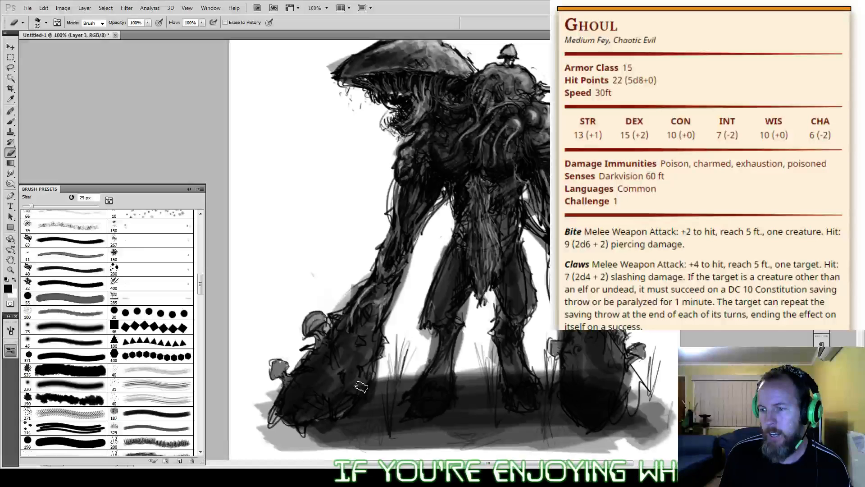
pyautogui.moveTo(420, 409)
pyautogui.mouseDown()
pyautogui.moveTo(442, 375)
pyautogui.moveTo(432, 412)
pyautogui.moveTo(422, 411)
pyautogui.moveTo(439, 412)
pyautogui.moveTo(442, 391)
pyautogui.mouseUp()
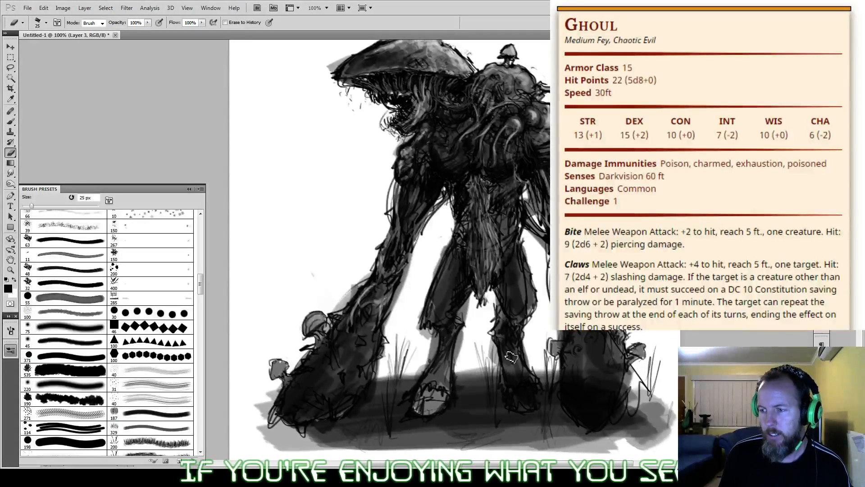
pyautogui.moveTo(512, 387)
pyautogui.mouseDown()
pyautogui.moveTo(517, 406)
pyautogui.moveTo(571, 383)
pyautogui.moveTo(583, 400)
pyautogui.moveTo(579, 361)
pyautogui.moveTo(615, 373)
pyautogui.mouseUp()
pyautogui.moveTo(616, 374); pyautogui.dragTo(602, 423)
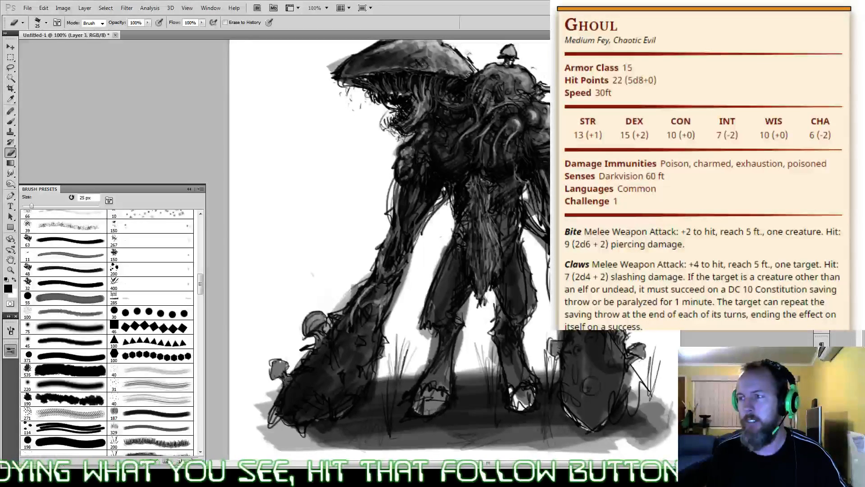
# Step: Darken the chest beside the front shoulder using the textured 190 px brush preset reduced to 30 px at 90% opacity
pyautogui.moveTo(482, 184); pyautogui.dragTo(479, 215)
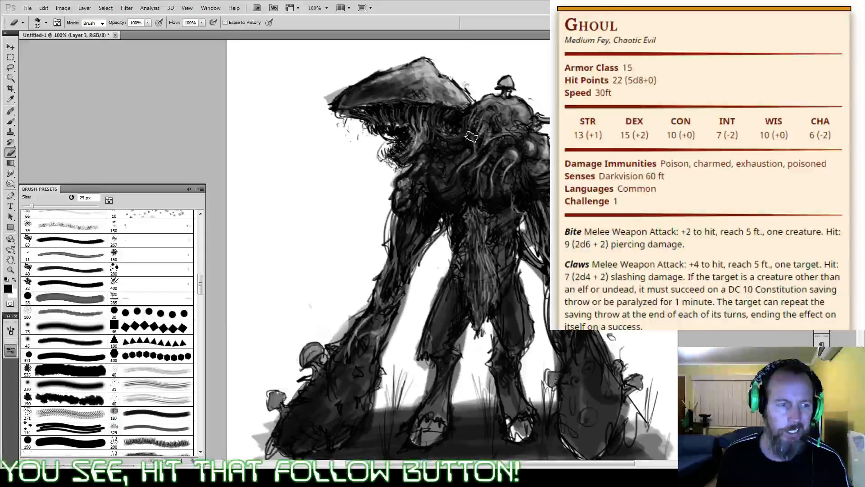
pyautogui.press('[')
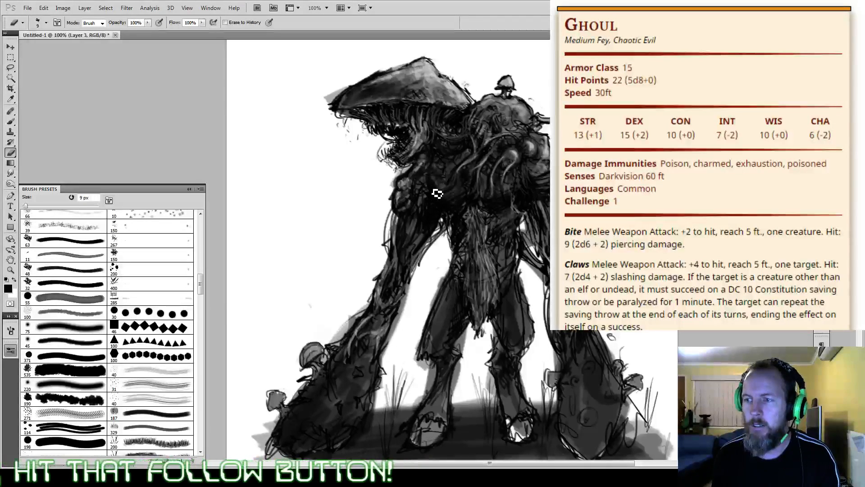
pyautogui.press('b')
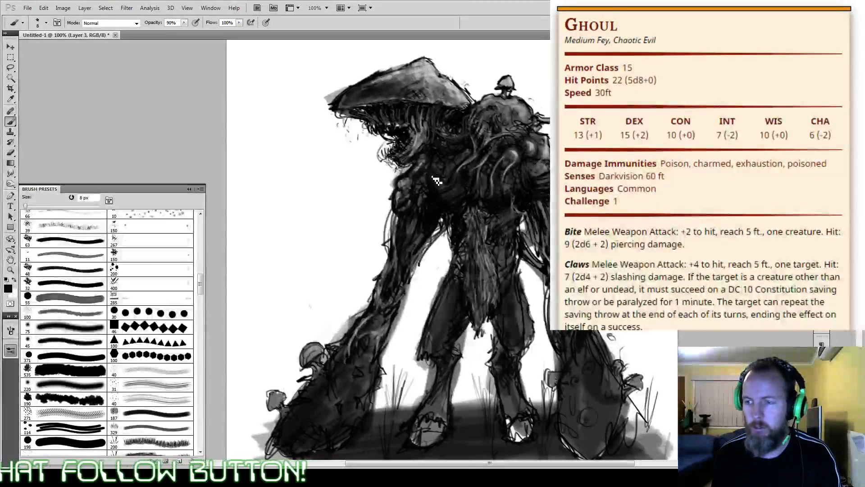
pyautogui.press(']')
pyautogui.press(']')
pyautogui.moveTo(199, 282); pyautogui.dragTo(203, 396)
pyautogui.click(178, 307)
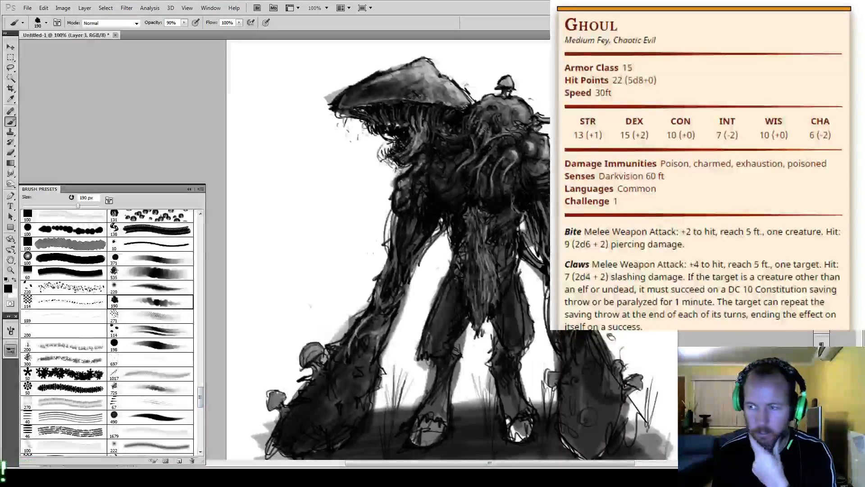
pyautogui.press('[')
pyautogui.press('[')
pyautogui.press('[')
pyautogui.press('[')
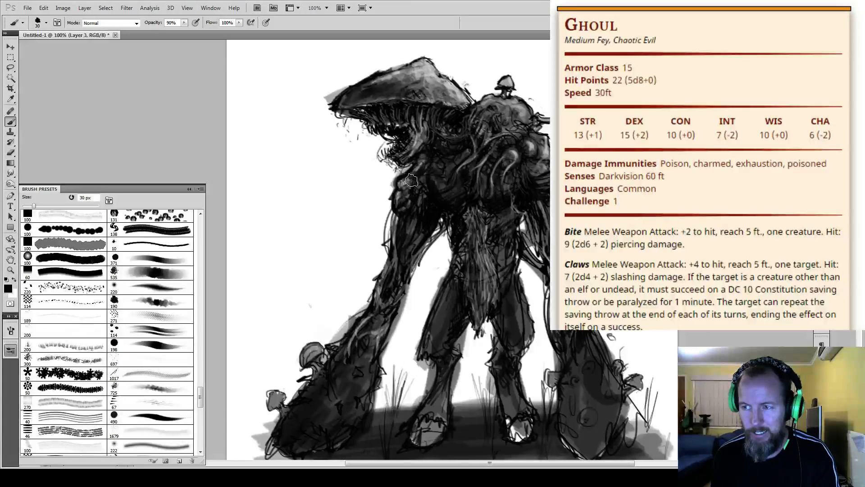
pyautogui.moveTo(436, 161); pyautogui.dragTo(455, 178)
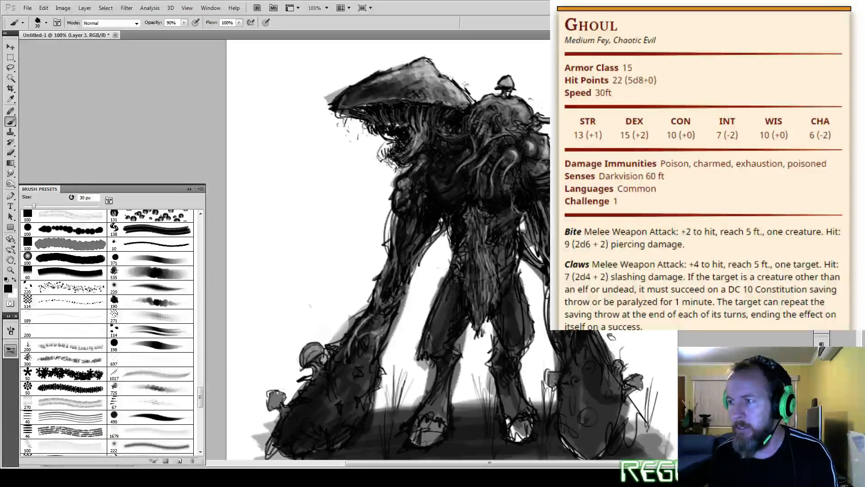
# Step: Add a new layer and darken the torso, legs, face tendrils and mushroom cap with 30 px black strokes
pyautogui.hotkey('ctrl', 'shift', 'alt', 'n')
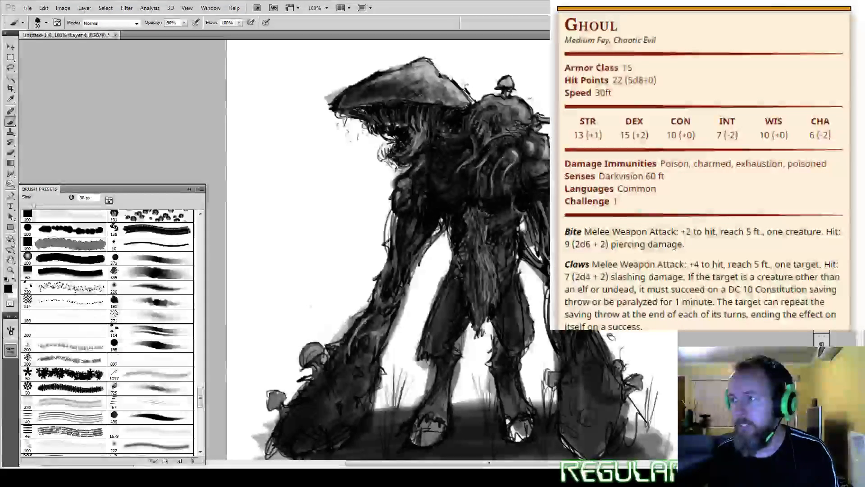
pyautogui.moveTo(494, 108)
pyautogui.mouseDown()
pyautogui.moveTo(475, 131)
pyautogui.moveTo(487, 146)
pyautogui.moveTo(514, 144)
pyautogui.moveTo(517, 181)
pyautogui.moveTo(504, 163)
pyautogui.moveTo(480, 174)
pyautogui.mouseUp()
pyautogui.moveTo(498, 216); pyautogui.dragTo(503, 277)
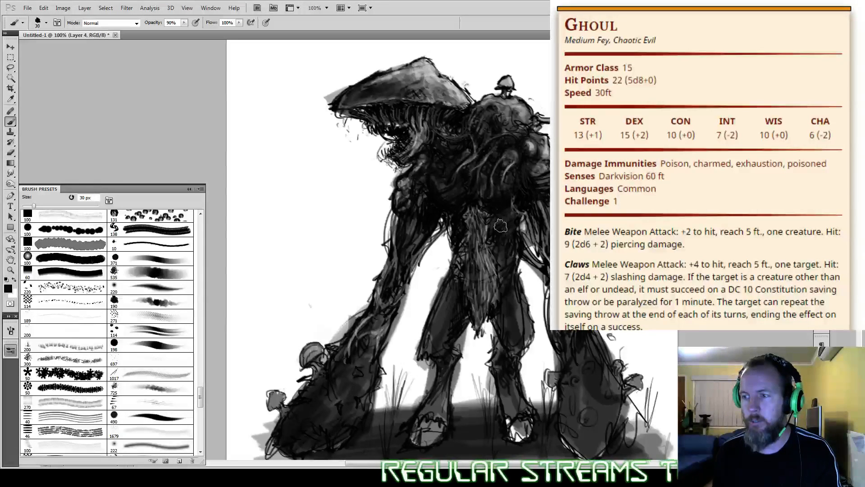
pyautogui.moveTo(452, 220)
pyautogui.mouseDown()
pyautogui.moveTo(459, 262)
pyautogui.moveTo(466, 241)
pyautogui.moveTo(460, 289)
pyautogui.moveTo(467, 265)
pyautogui.moveTo(457, 247)
pyautogui.moveTo(462, 290)
pyautogui.mouseUp()
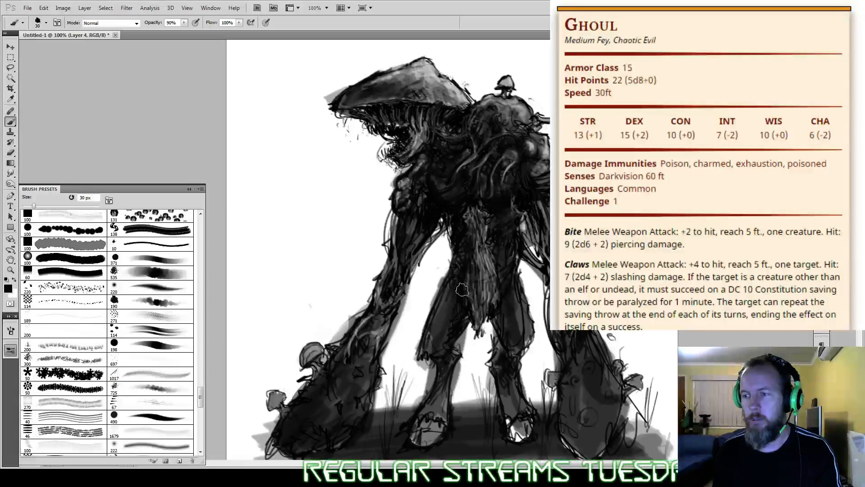
pyautogui.moveTo(499, 363); pyautogui.dragTo(515, 364)
pyautogui.moveTo(453, 350); pyautogui.dragTo(451, 337)
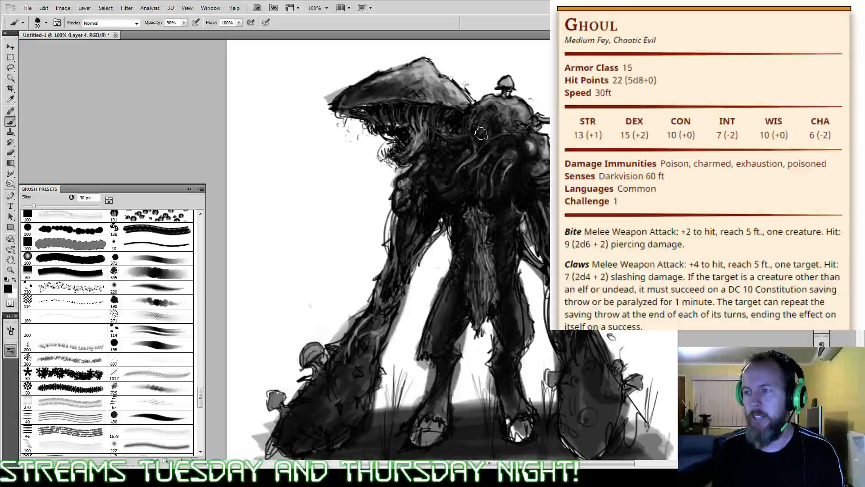
pyautogui.moveTo(420, 115); pyautogui.dragTo(415, 150)
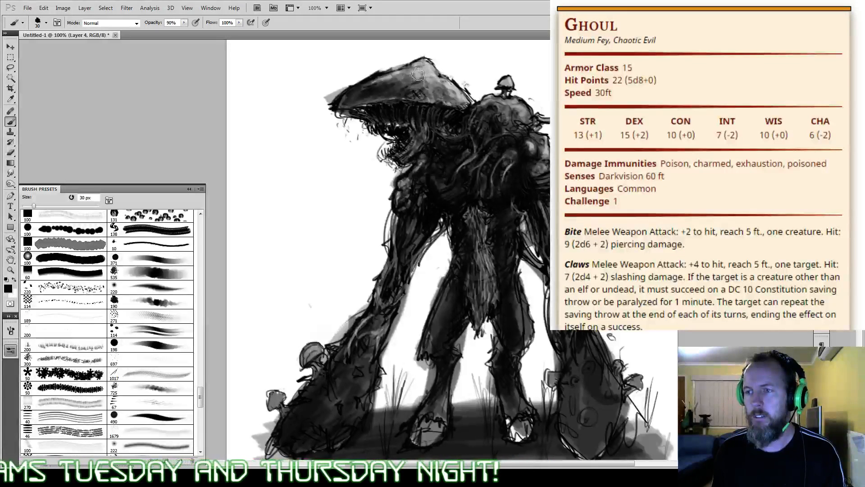
pyautogui.moveTo(419, 73)
pyautogui.mouseDown()
pyautogui.moveTo(364, 93)
pyautogui.moveTo(430, 98)
pyautogui.moveTo(441, 80)
pyautogui.moveTo(468, 106)
pyautogui.moveTo(431, 72)
pyautogui.moveTo(487, 111)
pyautogui.moveTo(449, 111)
pyautogui.moveTo(423, 93)
pyautogui.moveTo(481, 116)
pyautogui.moveTo(431, 80)
pyautogui.mouseUp()
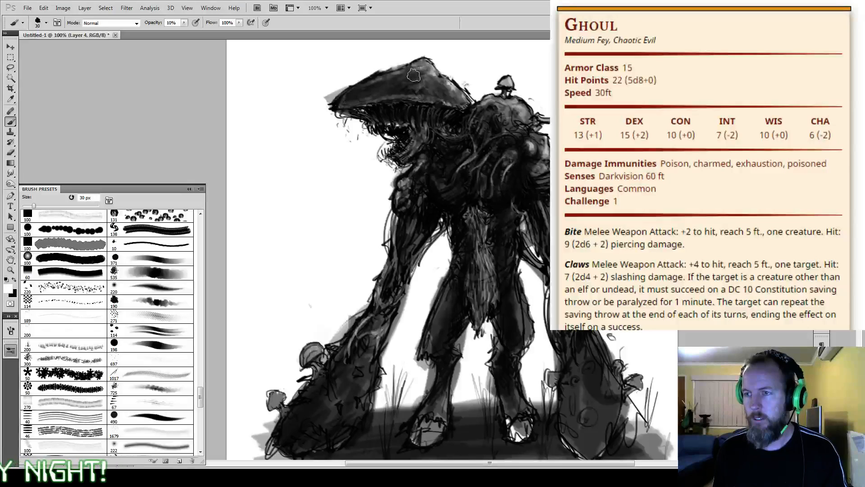
# Step: Lighten the top of the mushroom cap in white using the round 371 px brush preset reduced to 20 px at 10% opacity
pyautogui.click(156, 259)
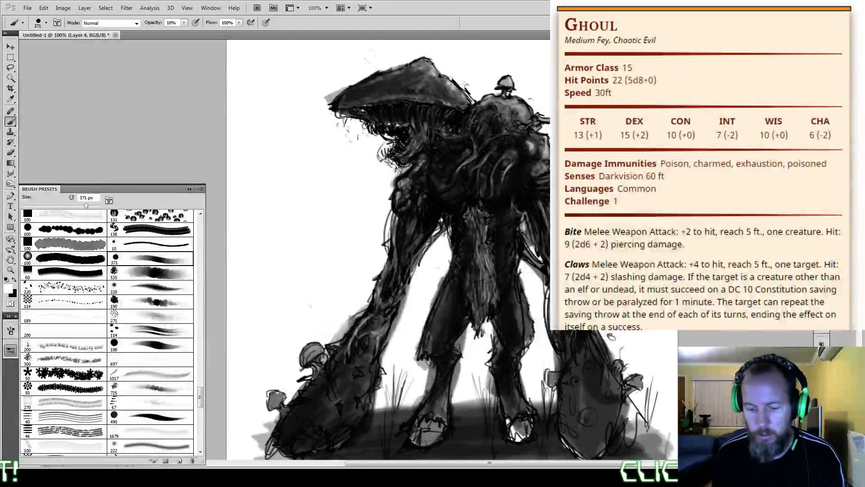
pyautogui.press('[')
pyautogui.press('[')
pyautogui.press('[')
pyautogui.press('[')
pyautogui.press('[')
pyautogui.press('[')
pyautogui.press('[')
pyautogui.press('[')
pyautogui.press('[')
pyautogui.press('[')
pyautogui.press('[')
pyautogui.press('[')
pyautogui.press('[')
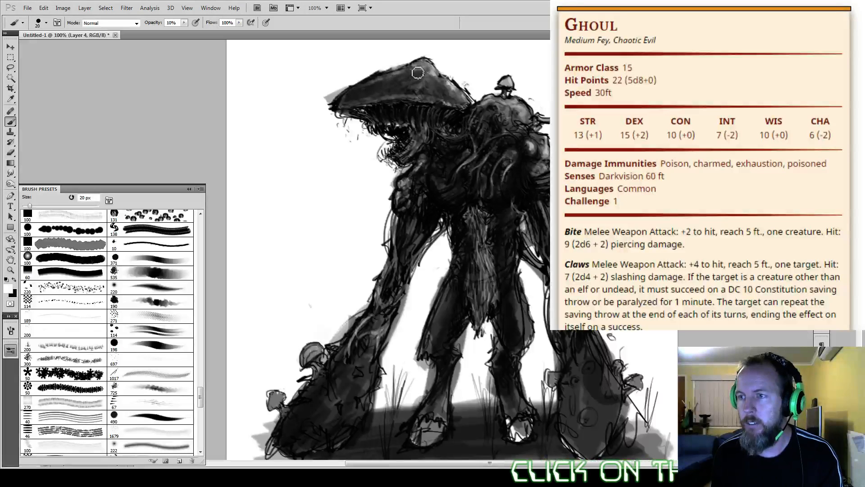
pyautogui.moveTo(418, 73)
pyautogui.mouseDown()
pyautogui.moveTo(417, 90)
pyautogui.moveTo(434, 73)
pyautogui.moveTo(423, 71)
pyautogui.moveTo(442, 61)
pyautogui.moveTo(359, 93)
pyautogui.moveTo(375, 85)
pyautogui.moveTo(356, 105)
pyautogui.moveTo(430, 78)
pyautogui.moveTo(412, 98)
pyautogui.moveTo(453, 85)
pyautogui.moveTo(403, 81)
pyautogui.mouseUp()
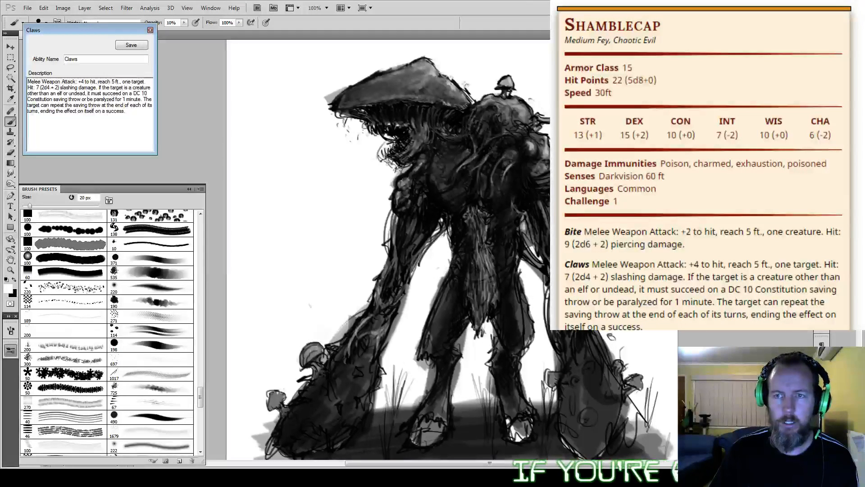
# Step: Rename the Claws ability as Spore Clubs in the stat block editor and save it
pyautogui.doubleClick(70, 59)
pyautogui.write('Club')
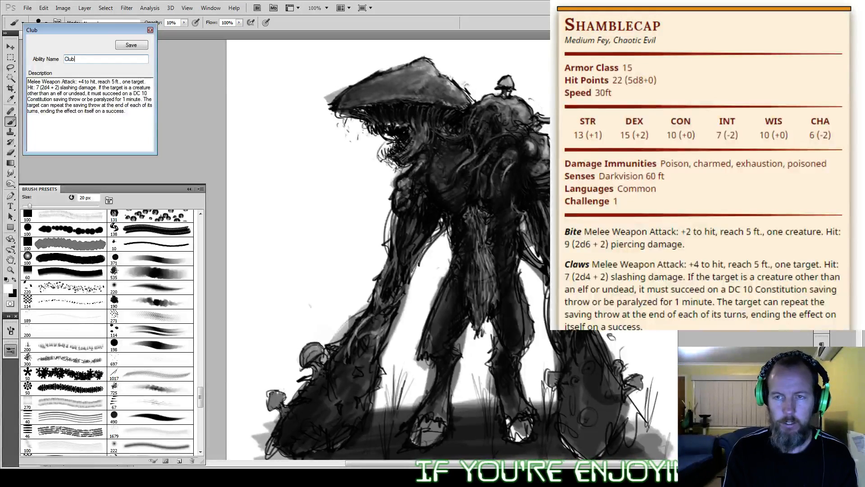
pyautogui.press('BackSpace')
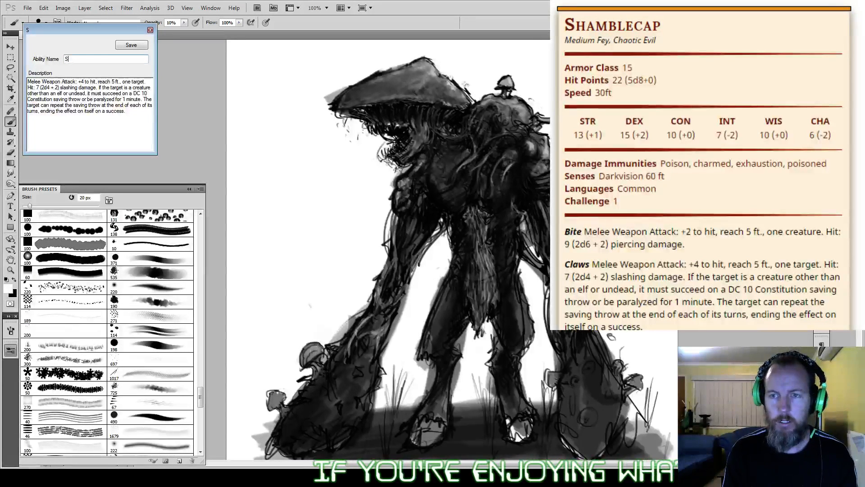
pyautogui.write('pore culbs')
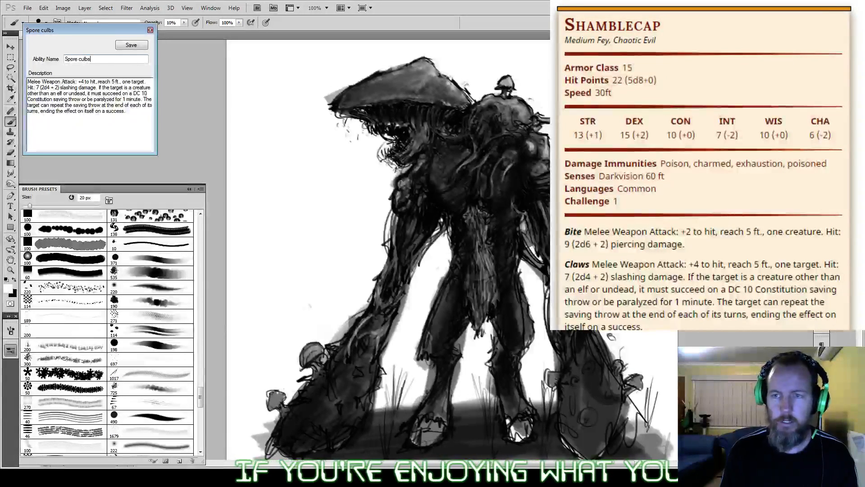
pyautogui.press('BackSpace')
pyautogui.press('BackSpace')
pyautogui.press('BackSpace')
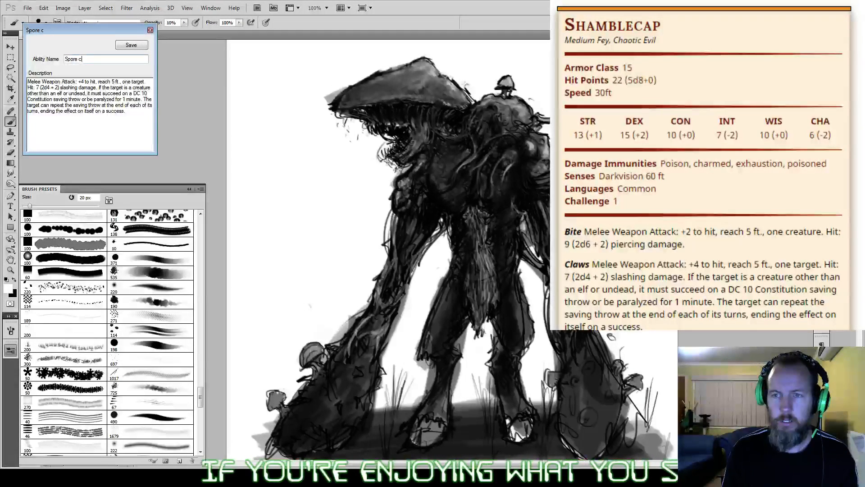
pyautogui.press('BackSpace')
pyautogui.write('Clubs')
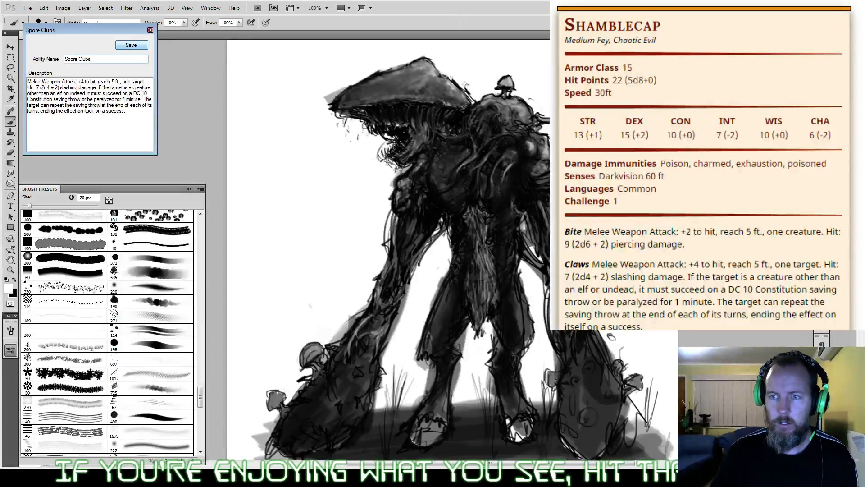
pyautogui.click(131, 45)
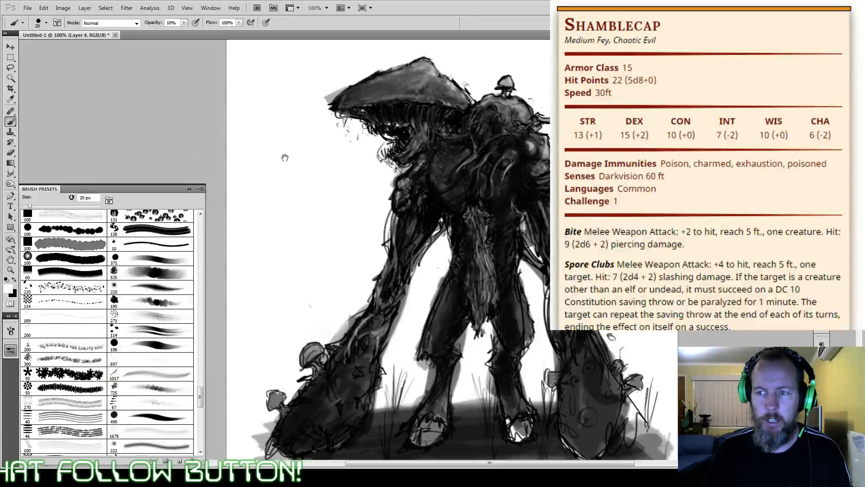
# Step: Lighten the upper part of the right-hand club with white 20 px strokes at 10% opacity and 9 px touches at 80%
pyautogui.moveTo(286, 155)
pyautogui.mouseDown()
pyautogui.moveTo(189, 153)
pyautogui.moveTo(209, 154)
pyautogui.mouseUp()
pyautogui.click(11, 352)
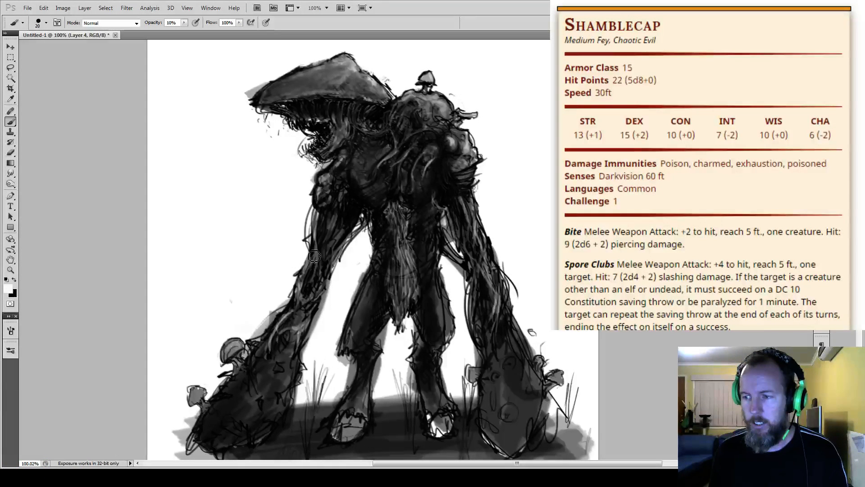
pyautogui.moveTo(314, 256); pyautogui.dragTo(271, 244)
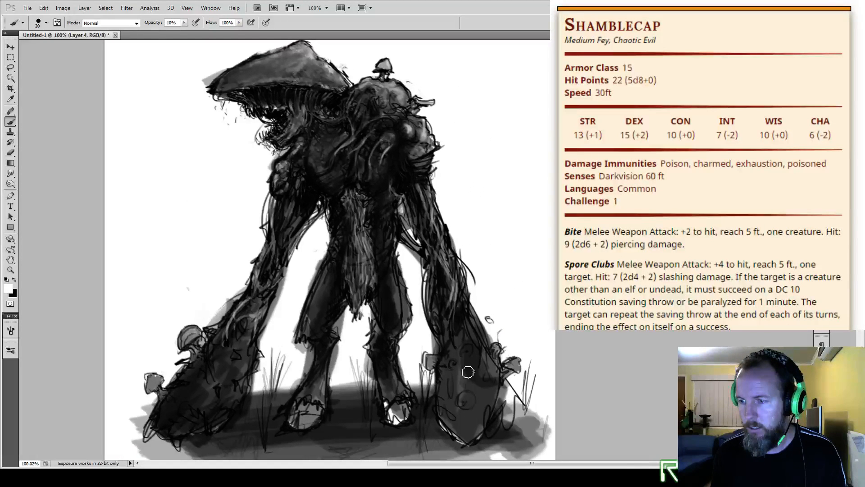
pyautogui.moveTo(468, 372)
pyautogui.mouseDown()
pyautogui.moveTo(482, 351)
pyautogui.moveTo(472, 373)
pyautogui.mouseUp()
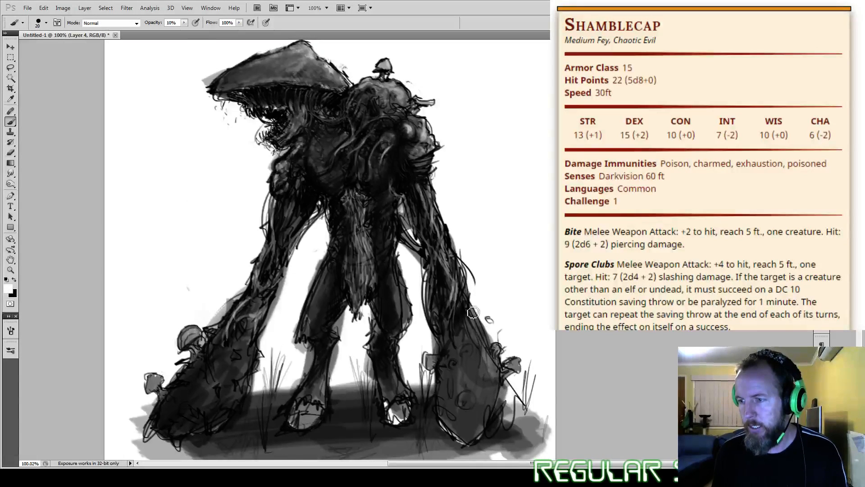
pyautogui.press('[')
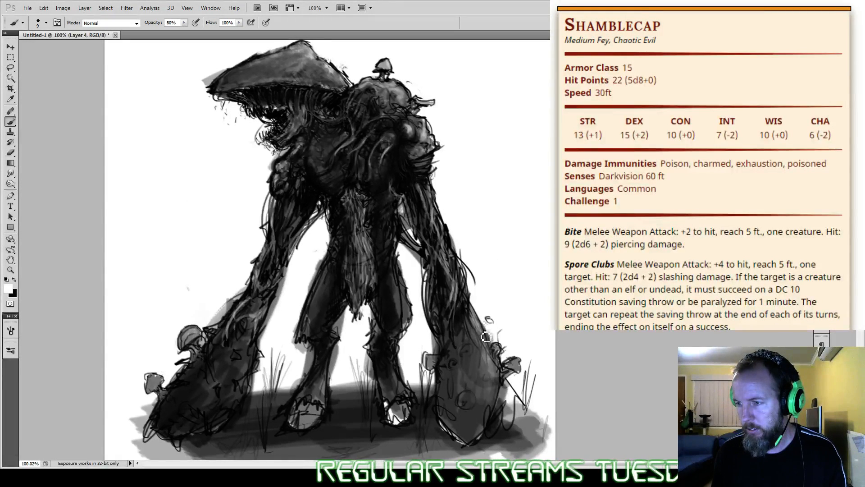
pyautogui.moveTo(471, 318); pyautogui.dragTo(481, 349)
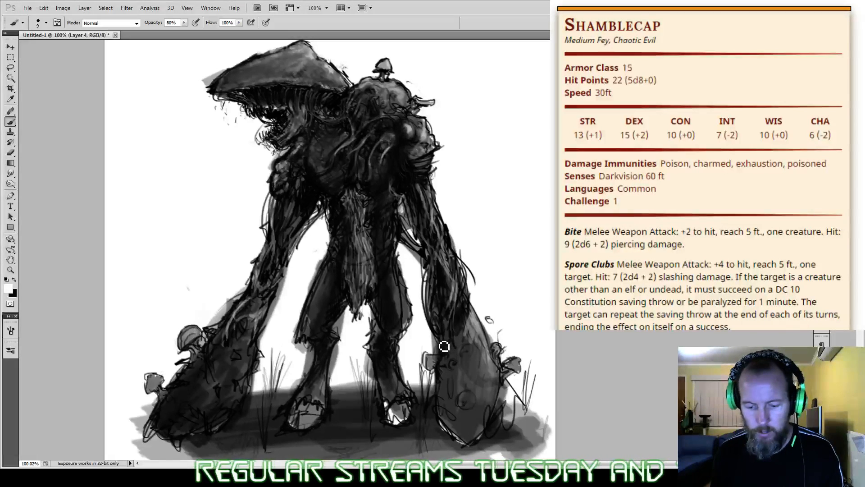
# Step: Lighten both thighs in white with the brush at 15 px and 30% opacity to round out their form
pyautogui.press('6')
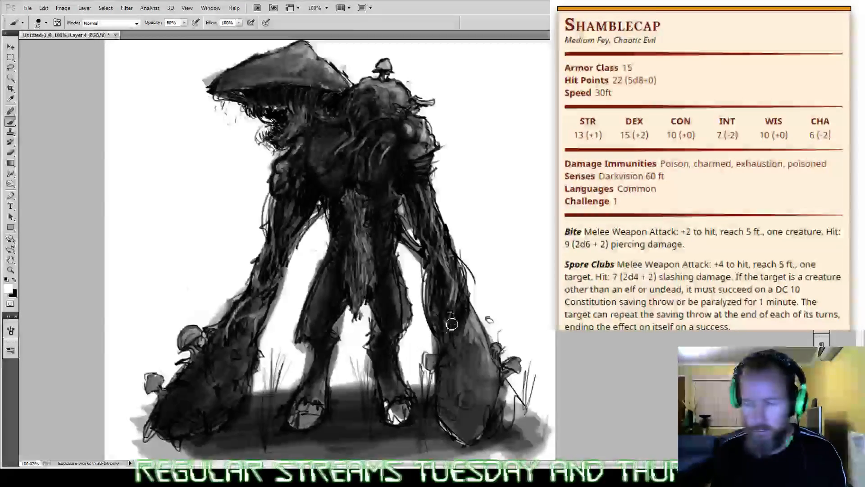
pyautogui.press(']')
pyautogui.press(']')
pyautogui.press('3')
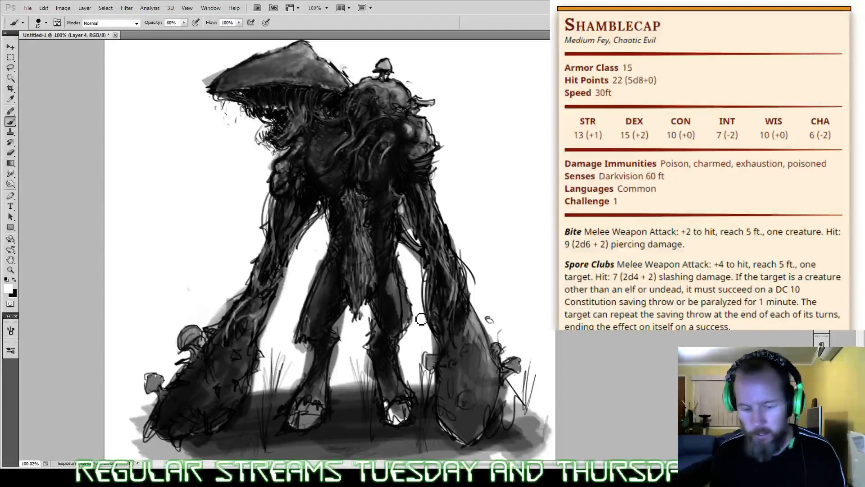
pyautogui.moveTo(403, 283); pyautogui.dragTo(401, 315)
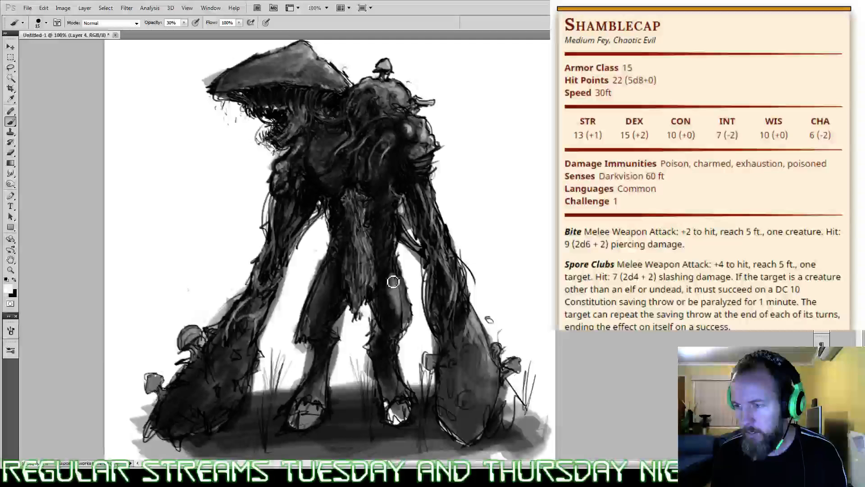
pyautogui.moveTo(394, 282); pyautogui.dragTo(406, 326)
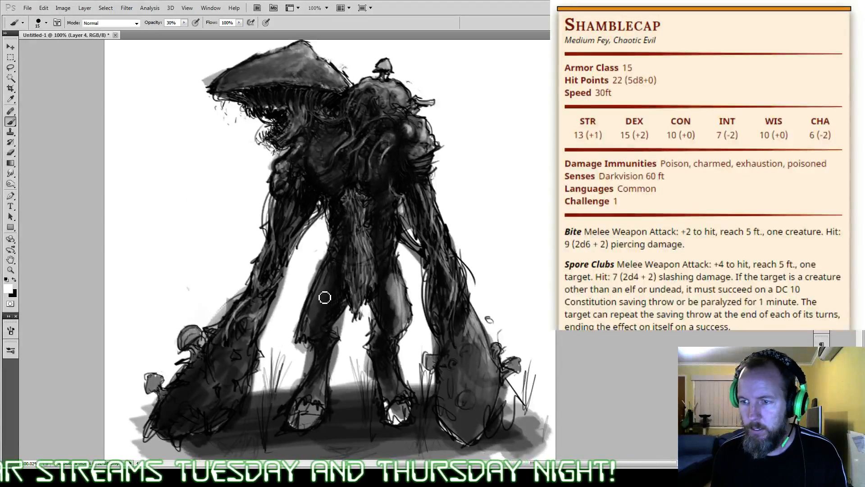
pyautogui.moveTo(324, 298)
pyautogui.mouseDown()
pyautogui.moveTo(330, 279)
pyautogui.moveTo(318, 310)
pyautogui.moveTo(328, 317)
pyautogui.moveTo(313, 333)
pyautogui.moveTo(320, 301)
pyautogui.mouseUp()
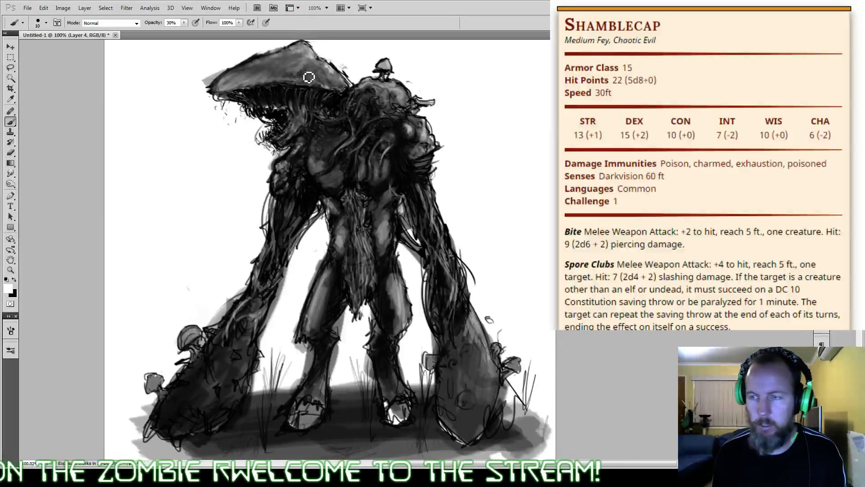
# Step: Darken the underside of the cap in black at 30% opacity, and shade the torso and thighs at 40%
pyautogui.keyDown('alt'); pyautogui.click(280, 88); pyautogui.keyUp('alt')
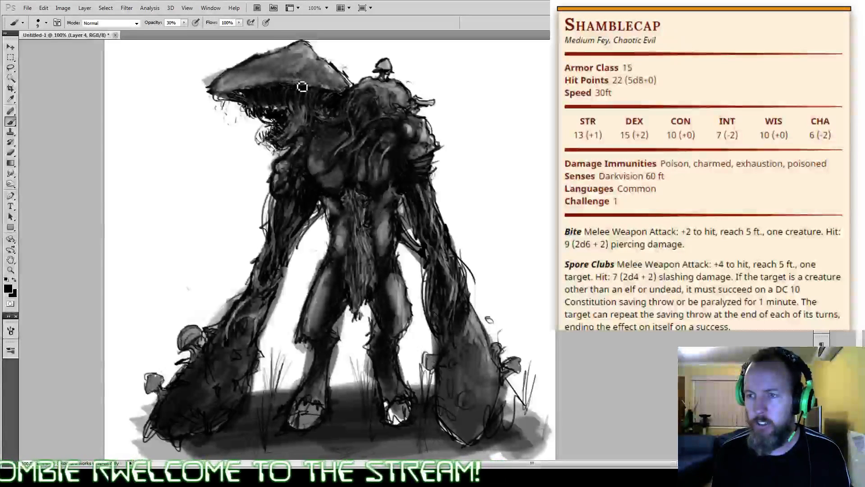
pyautogui.moveTo(310, 82); pyautogui.dragTo(330, 89)
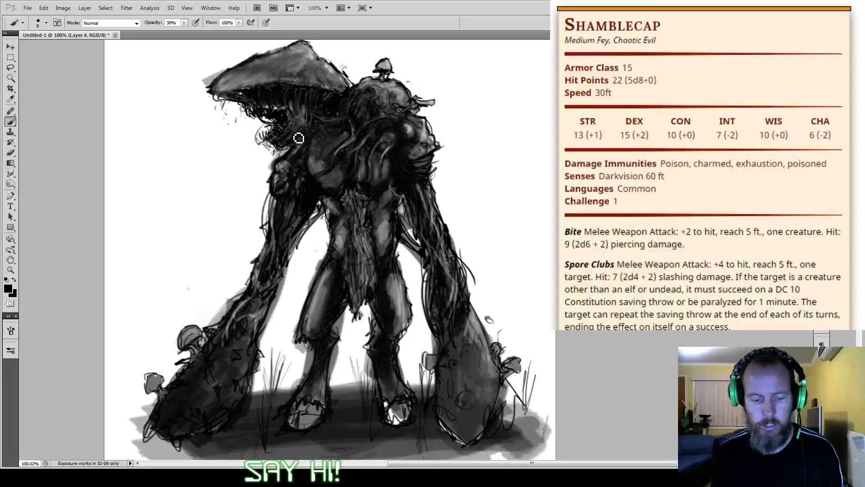
pyautogui.press('4')
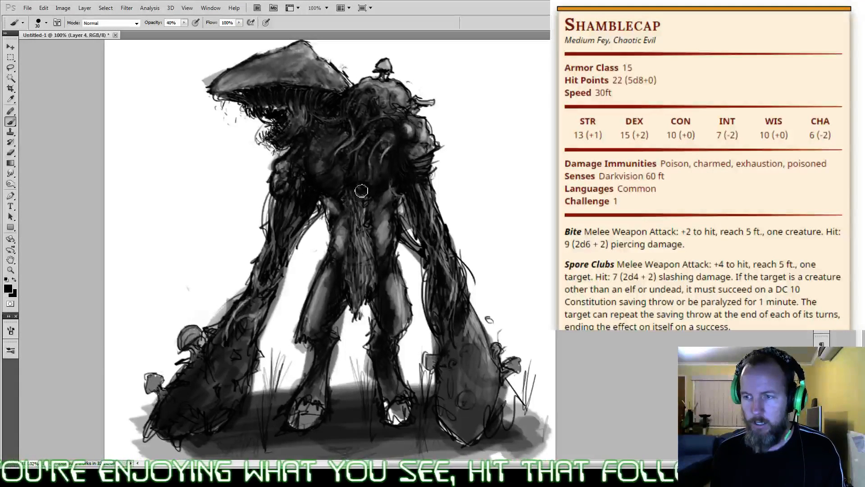
pyautogui.moveTo(361, 190)
pyautogui.mouseDown()
pyautogui.moveTo(364, 222)
pyautogui.moveTo(393, 190)
pyautogui.mouseUp()
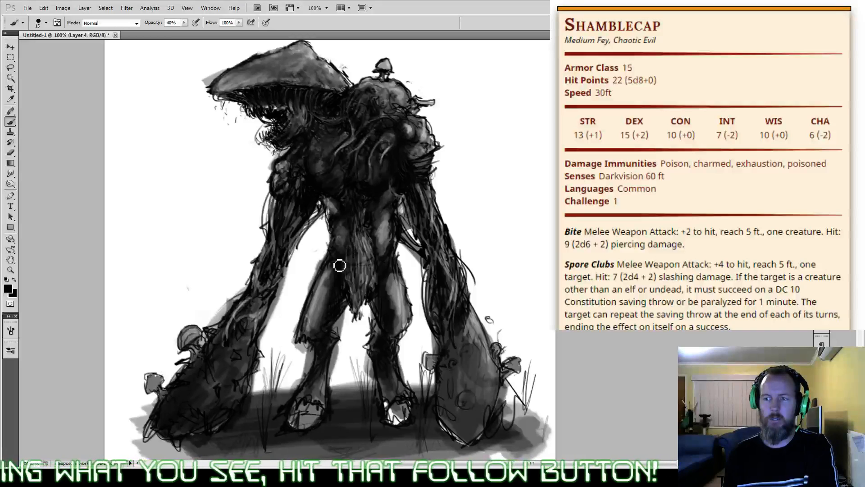
pyautogui.moveTo(340, 259)
pyautogui.mouseDown()
pyautogui.moveTo(364, 263)
pyautogui.moveTo(387, 250)
pyautogui.moveTo(390, 284)
pyautogui.mouseUp()
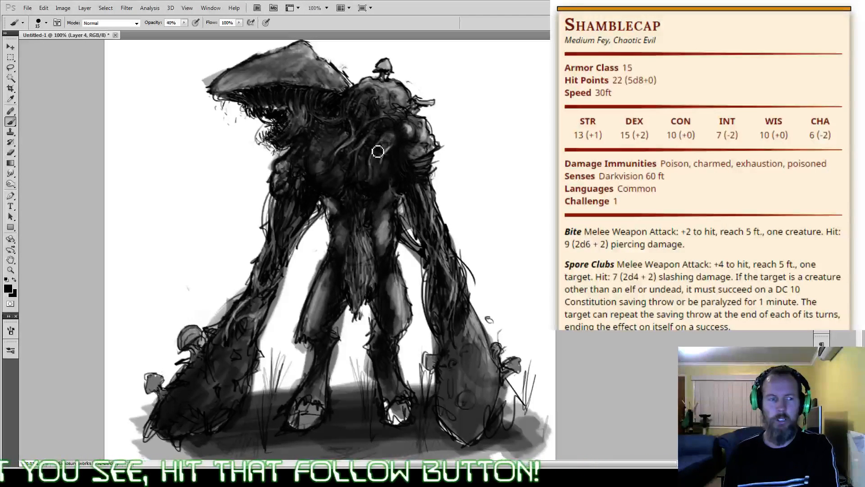
pyautogui.moveTo(378, 150); pyautogui.dragTo(389, 195)
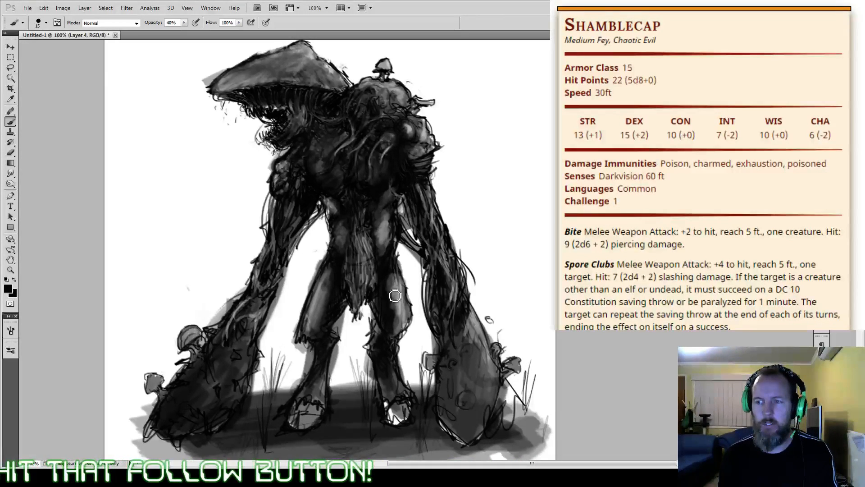
pyautogui.moveTo(395, 295); pyautogui.dragTo(396, 334)
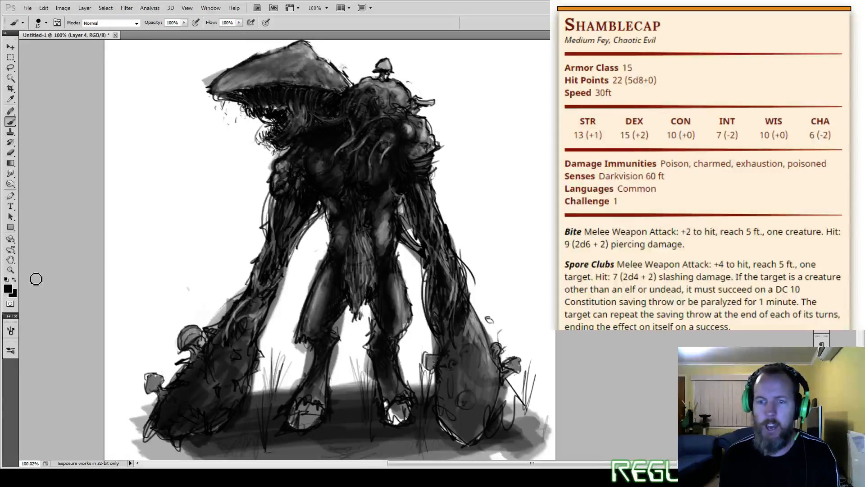
# Step: Deepen the shadows around the chest tendrils and on both club arms with 15 px black strokes at 100% opacity
pyautogui.click(10, 351)
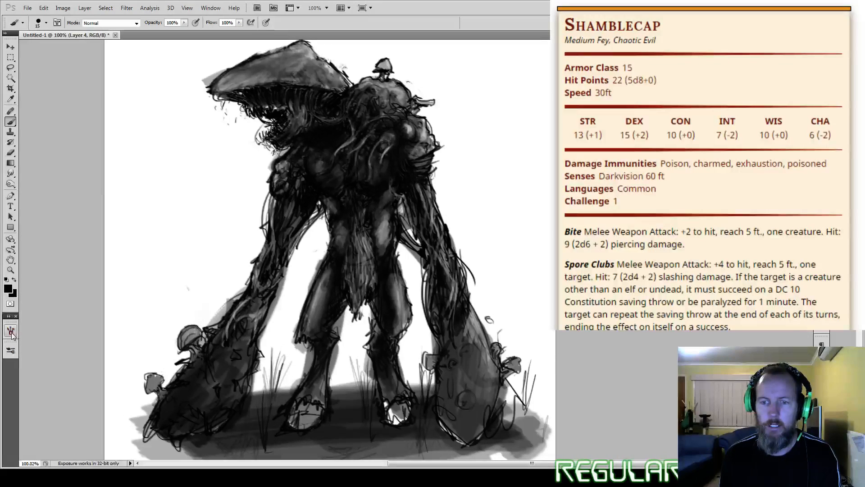
pyautogui.click(11, 332)
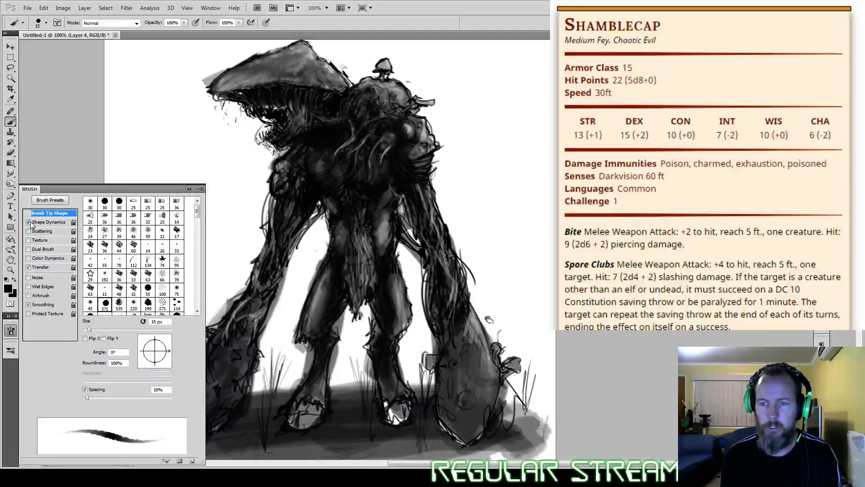
pyautogui.click(10, 330)
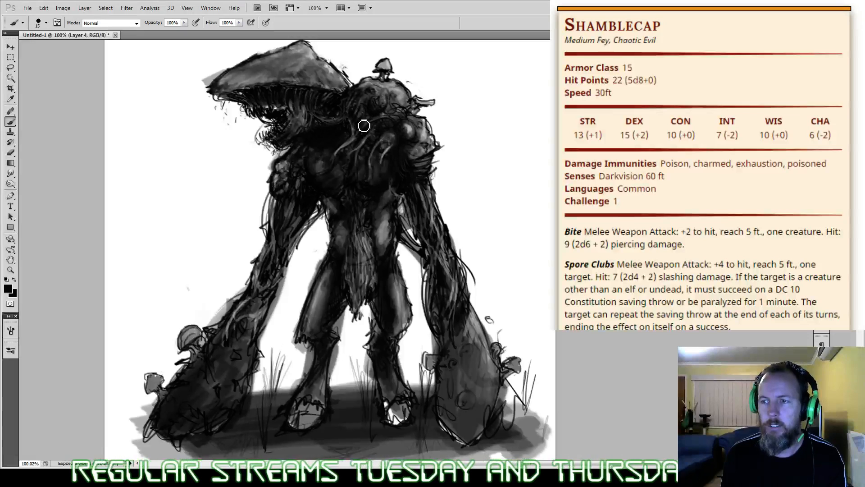
pyautogui.moveTo(389, 127)
pyautogui.mouseDown()
pyautogui.moveTo(380, 127)
pyautogui.moveTo(377, 150)
pyautogui.moveTo(409, 156)
pyautogui.moveTo(417, 146)
pyautogui.mouseUp()
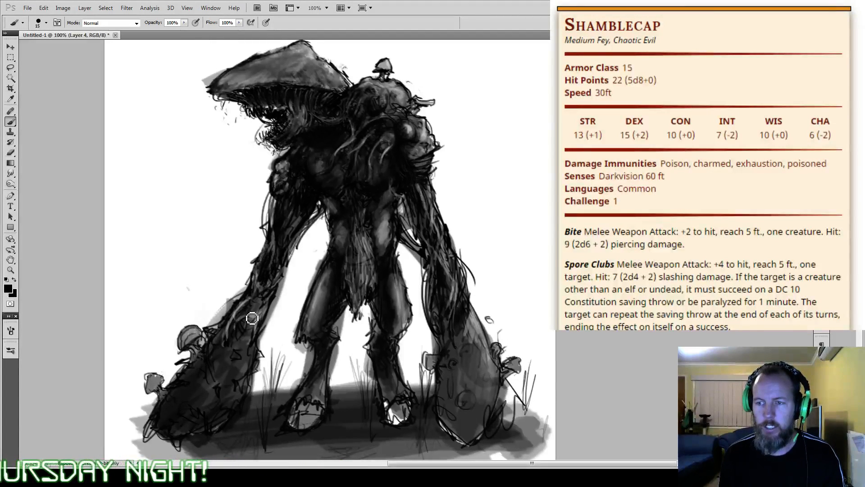
pyautogui.moveTo(253, 318); pyautogui.dragTo(254, 302)
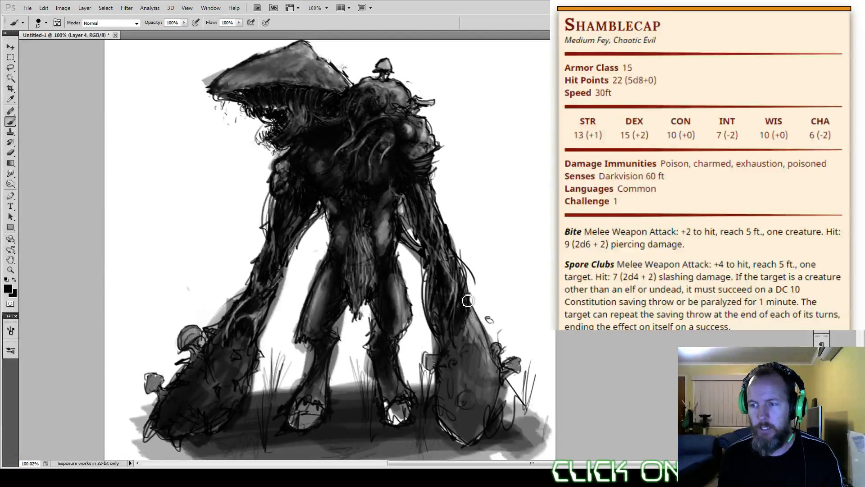
pyautogui.moveTo(465, 312); pyautogui.dragTo(474, 340)
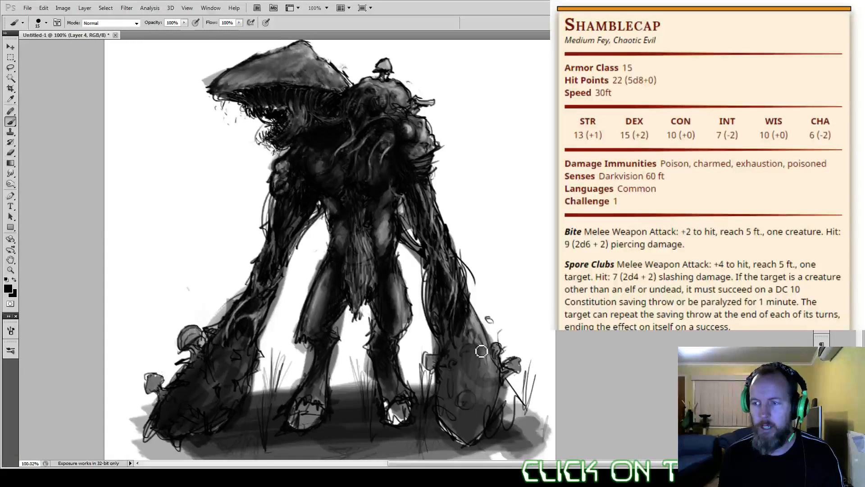
pyautogui.moveTo(474, 306); pyautogui.dragTo(484, 345)
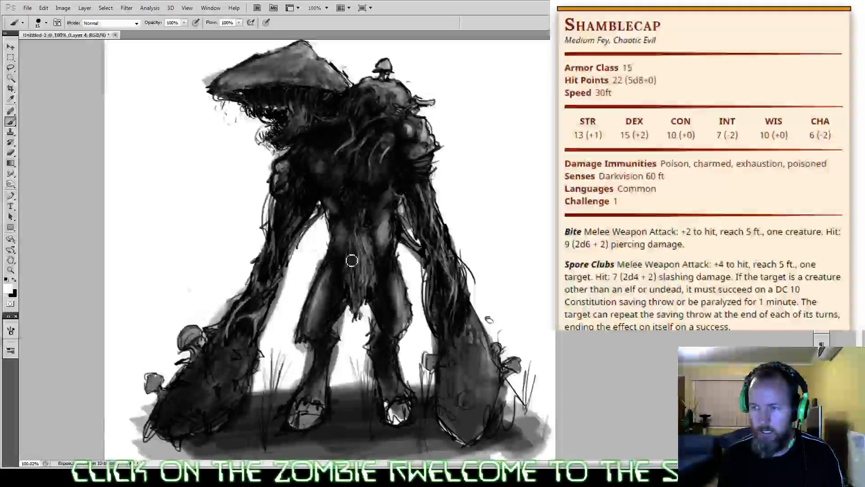
# Step: Highlight the hanging fringe and shoulder growths in white, and fill both hooves with black using 15 px strokes at 100% opacity
pyautogui.moveTo(351, 258)
pyautogui.mouseDown()
pyautogui.moveTo(355, 224)
pyautogui.moveTo(361, 243)
pyautogui.mouseUp()
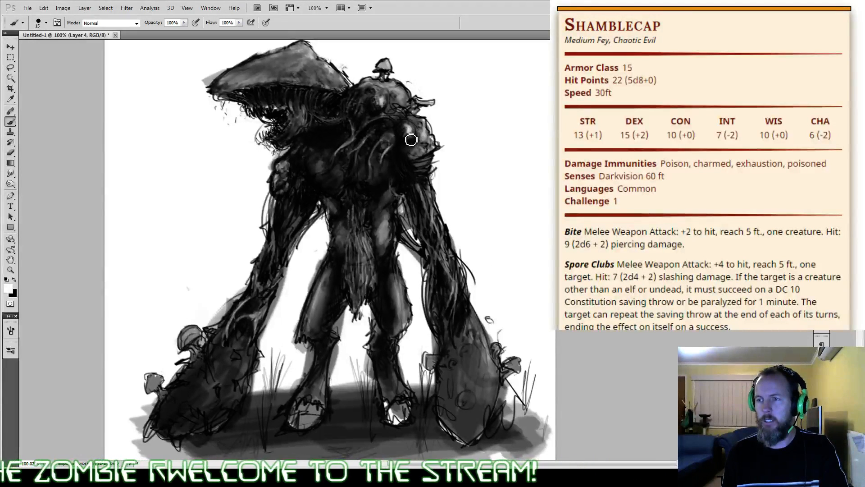
pyautogui.moveTo(488, 159); pyautogui.dragTo(500, 145)
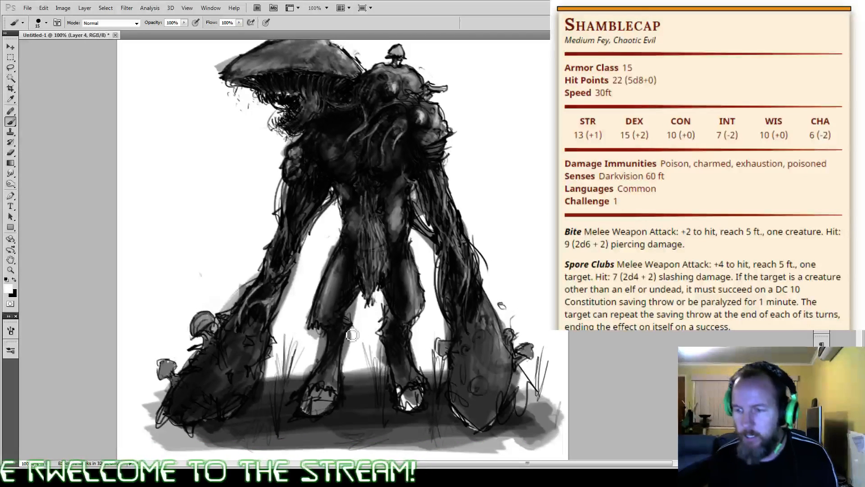
pyautogui.keyDown('alt'); pyautogui.click(459, 257); pyautogui.keyUp('alt')
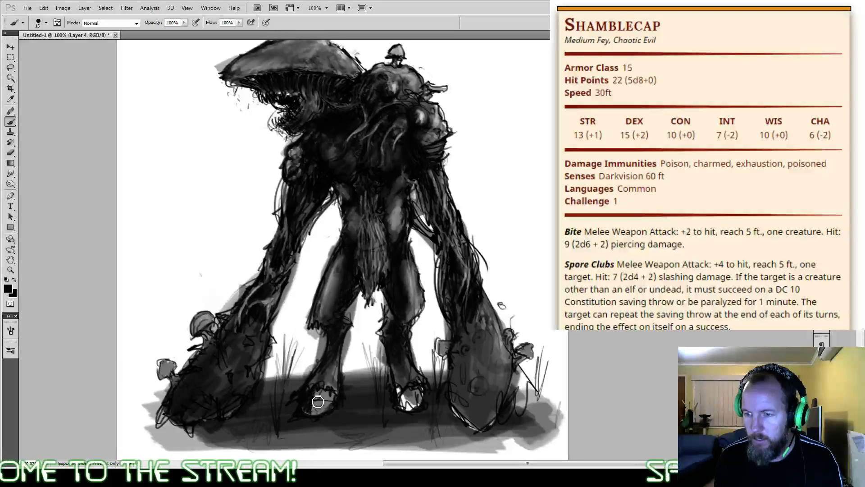
pyautogui.moveTo(332, 396); pyautogui.dragTo(336, 398)
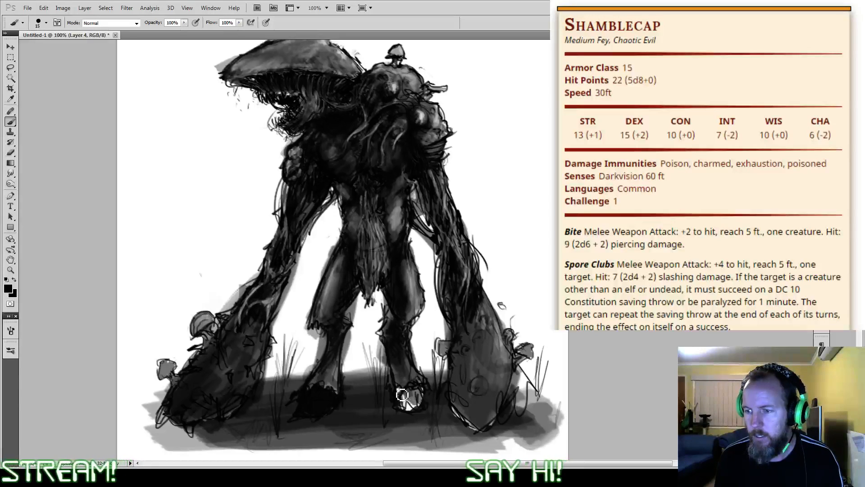
pyautogui.moveTo(407, 395)
pyautogui.mouseDown()
pyautogui.moveTo(422, 409)
pyautogui.moveTo(404, 408)
pyautogui.mouseUp()
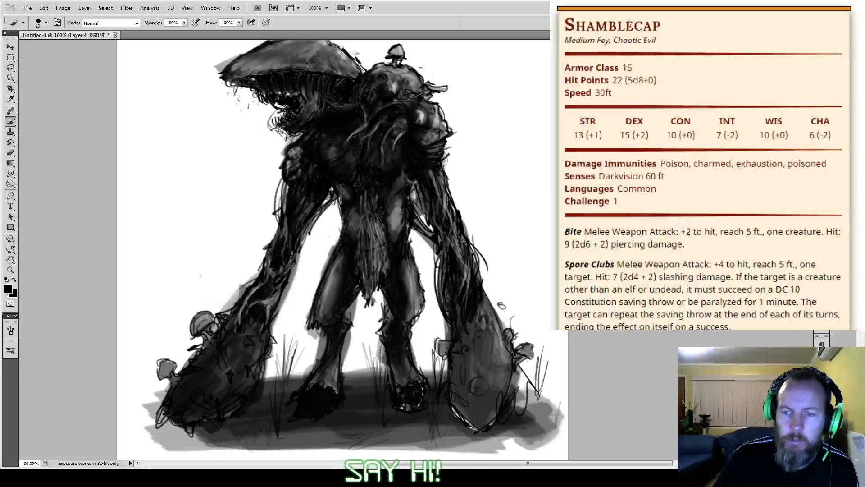
# Step: Switch to the textured 48 px brush preset, reduce it to 25 px and set its opacity to 40%
pyautogui.click(11, 350)
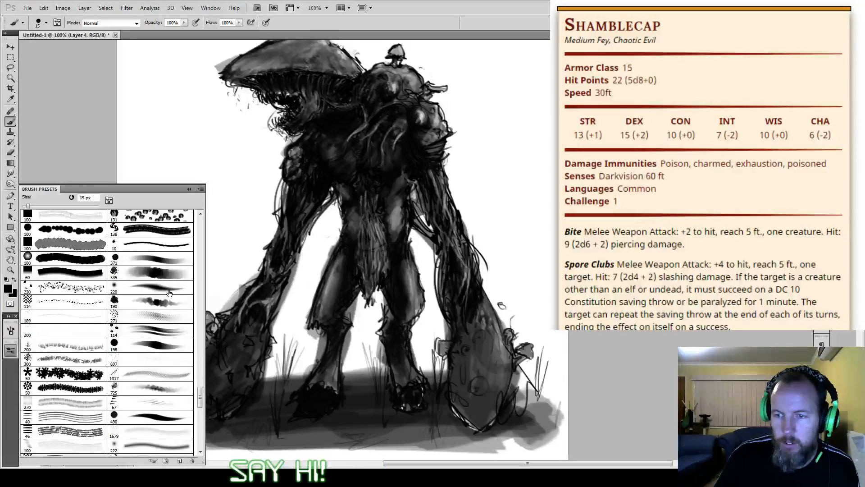
pyautogui.click(169, 293)
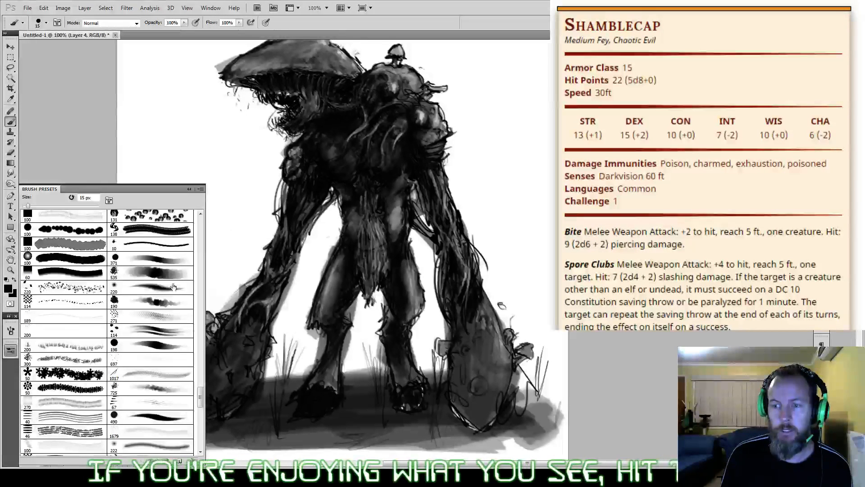
pyautogui.moveTo(200, 397)
pyautogui.mouseDown()
pyautogui.moveTo(199, 405)
pyautogui.moveTo(201, 285)
pyautogui.mouseUp()
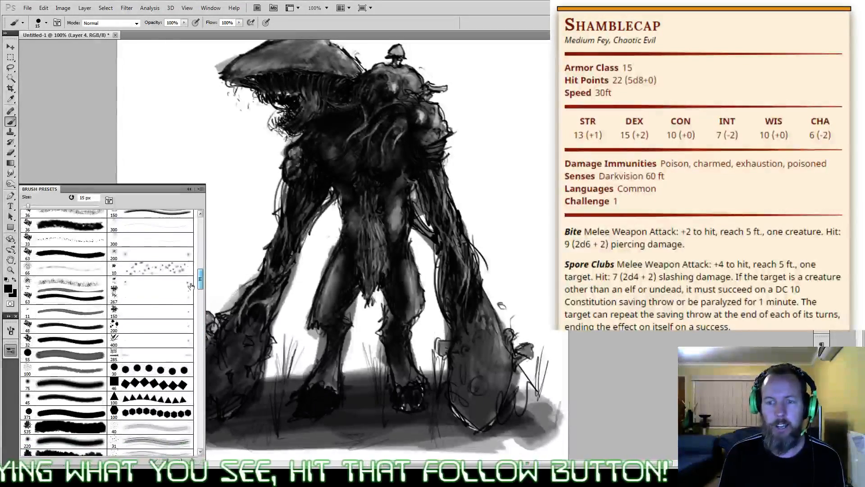
pyautogui.click(89, 322)
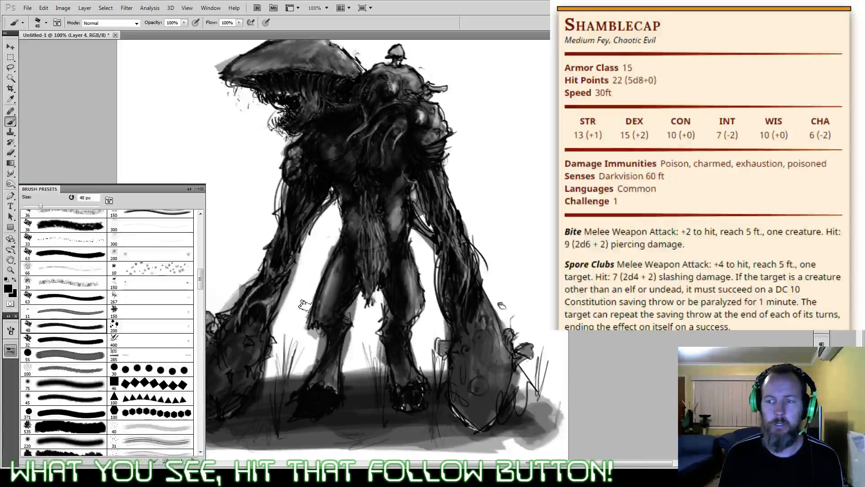
pyautogui.press('[')
pyautogui.press('[')
pyautogui.press('[')
pyautogui.press('[')
pyautogui.press('[')
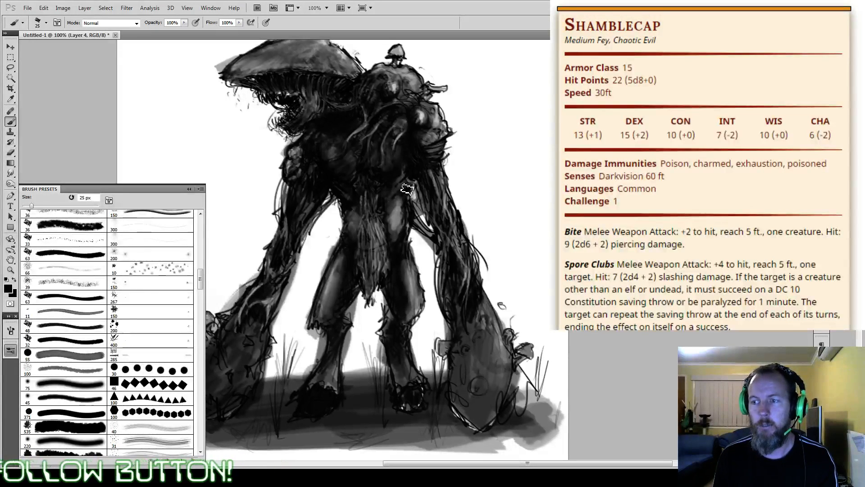
pyautogui.press('4')
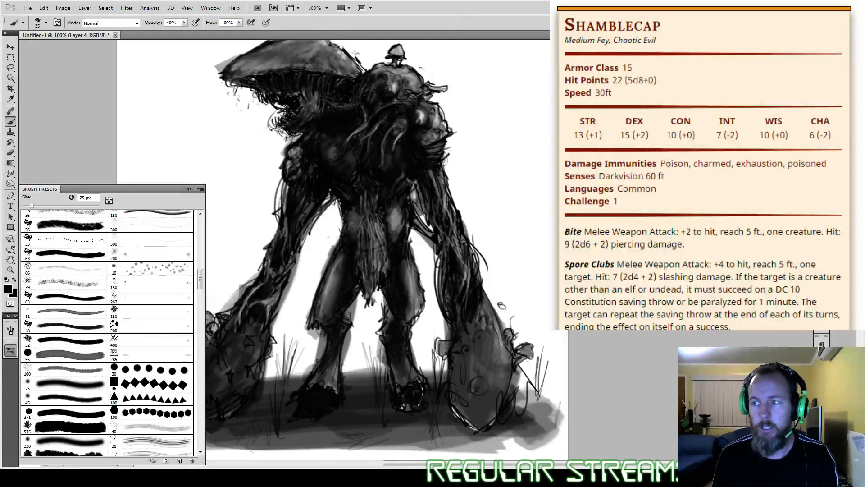
# Step: Touch up the shoulder and chest with sampled grey at 20% opacity, and shade the top of the thigh in black using 25 px strokes
pyautogui.moveTo(405, 180); pyautogui.dragTo(431, 211)
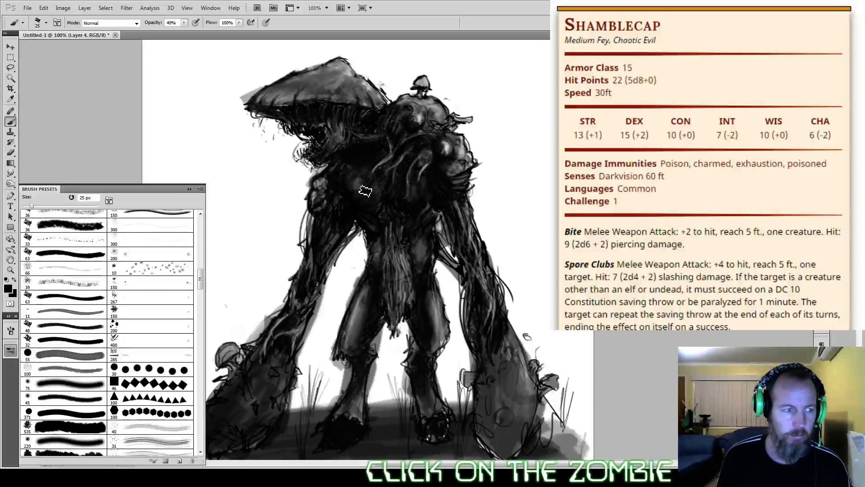
pyautogui.keyDown('alt'); pyautogui.click(319, 182); pyautogui.keyUp('alt')
pyautogui.press('2')
pyautogui.moveTo(344, 179); pyautogui.dragTo(357, 201)
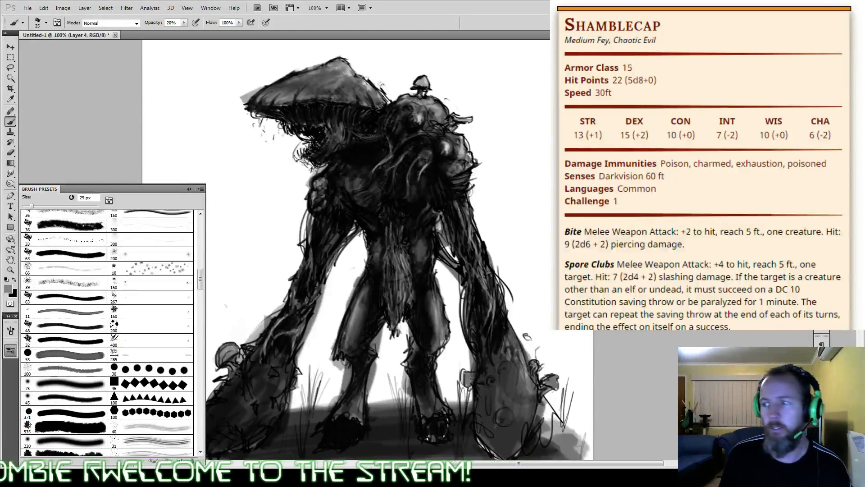
pyautogui.moveTo(431, 247); pyautogui.dragTo(447, 227)
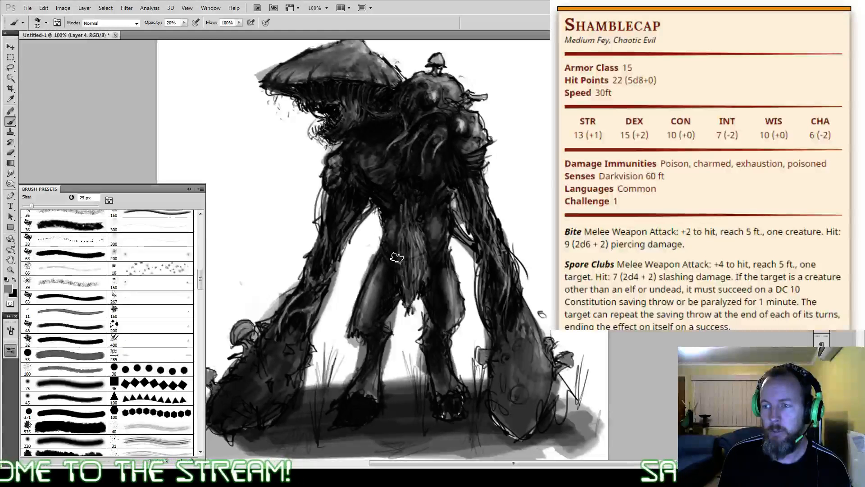
pyautogui.keyDown('alt'); pyautogui.click(395, 241); pyautogui.keyUp('alt')
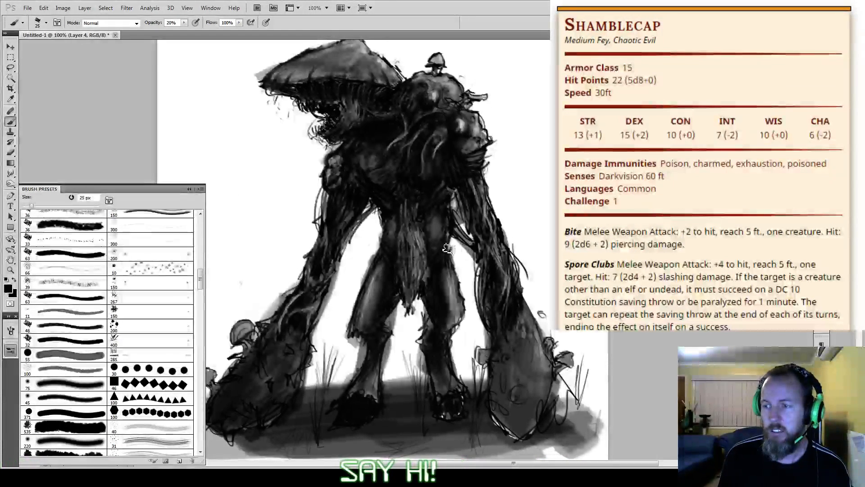
# Step: Add fine 9 px dark strokes at 100% opacity to the chest tendrils and the arm below the cap
pyautogui.press('0')
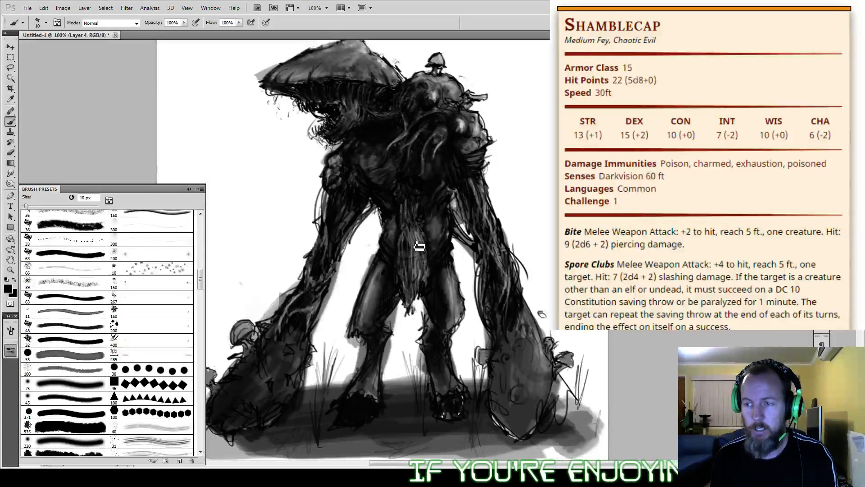
pyautogui.press('[')
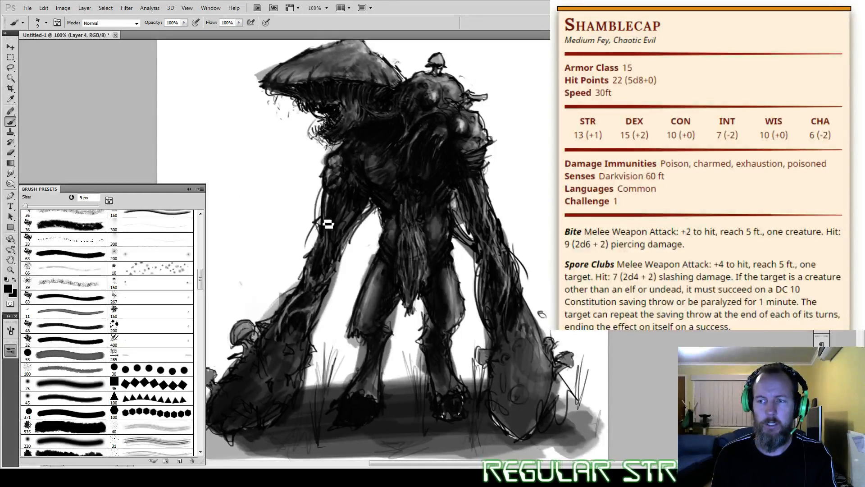
pyautogui.moveTo(323, 226); pyautogui.dragTo(318, 252)
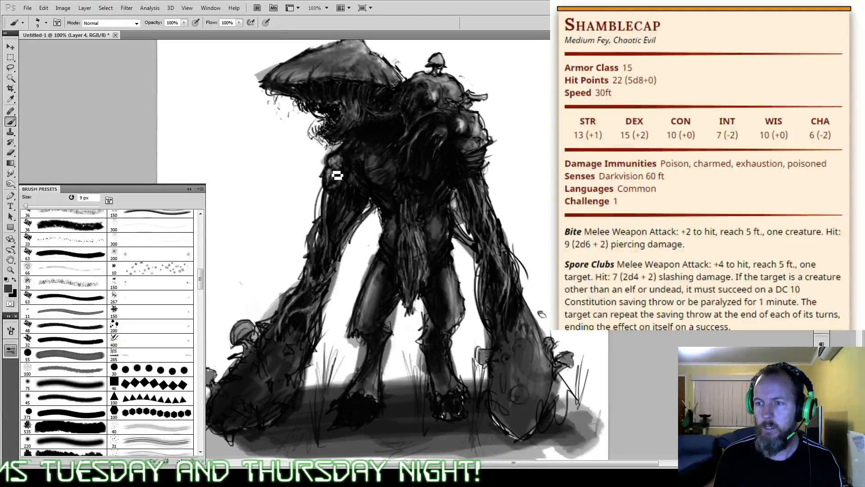
pyautogui.keyDown('alt'); pyautogui.click(311, 195); pyautogui.keyUp('alt')
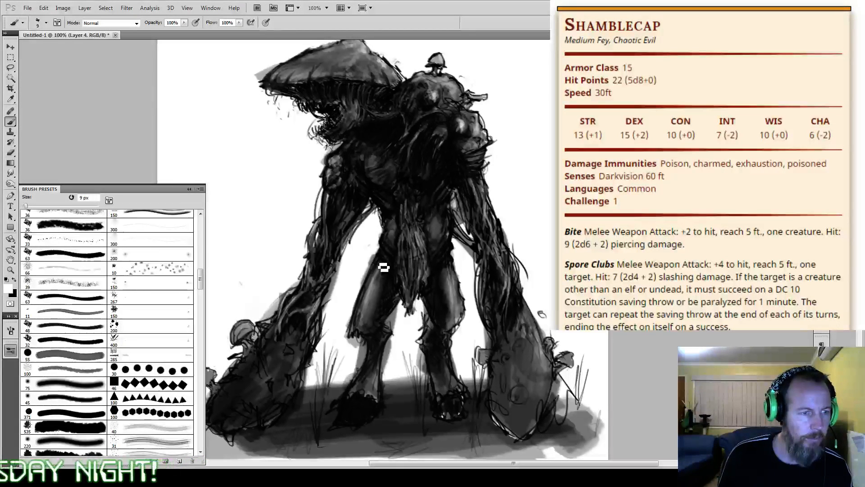
# Step: Highlight the chest tendrils and the folds beneath the far shoulder with fine white 9 px strokes at 30% and 20% opacity
pyautogui.keyDown('alt'); pyautogui.click(460, 123); pyautogui.keyUp('alt')
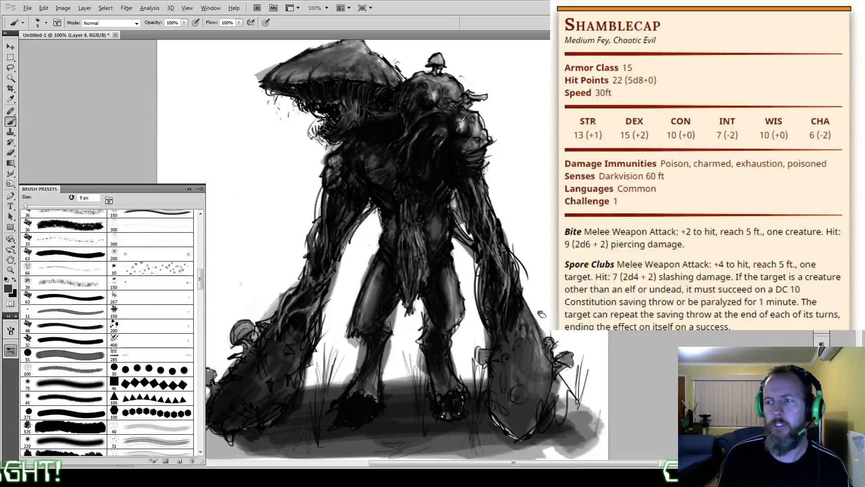
pyautogui.moveTo(442, 129); pyautogui.dragTo(445, 131)
pyautogui.press('3')
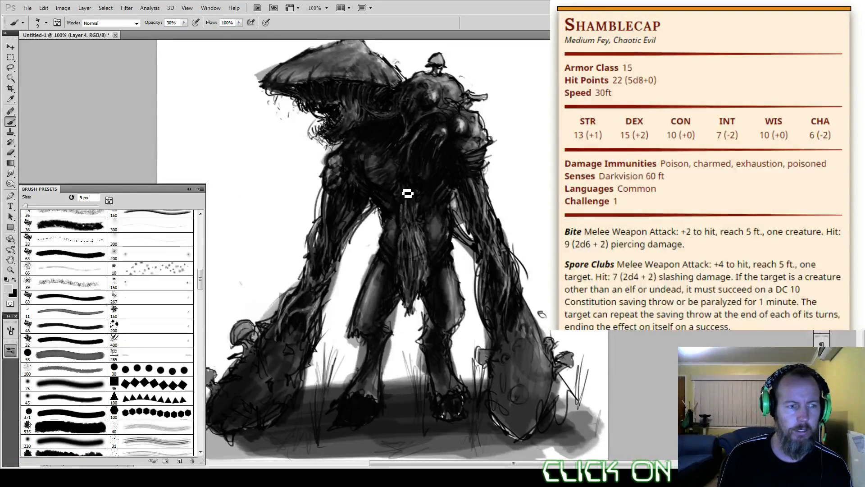
pyautogui.press('2')
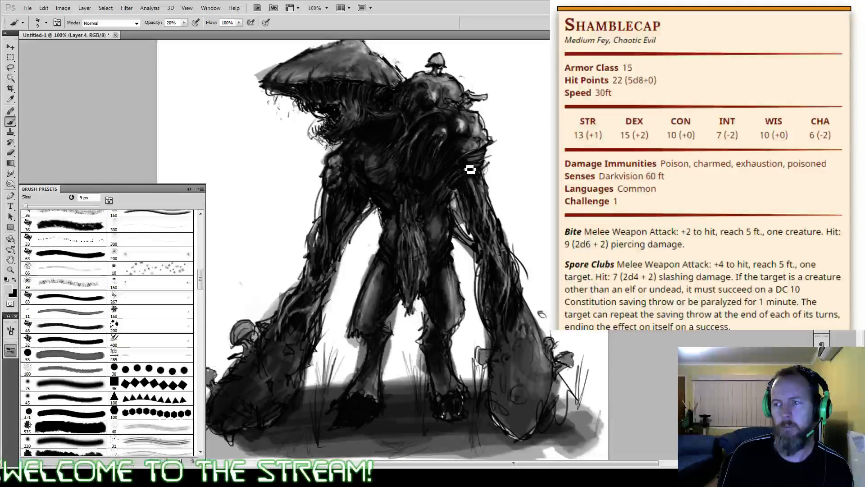
pyautogui.moveTo(453, 175); pyautogui.dragTo(483, 162)
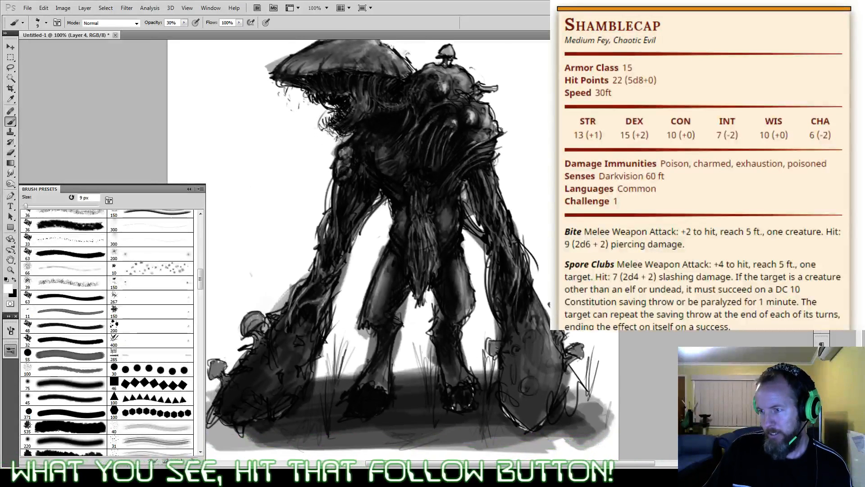
# Step: Merge the painted layer down into the Background and switch to the scattered 150 px texture brush preset
pyautogui.moveTo(360, 252); pyautogui.dragTo(405, 261)
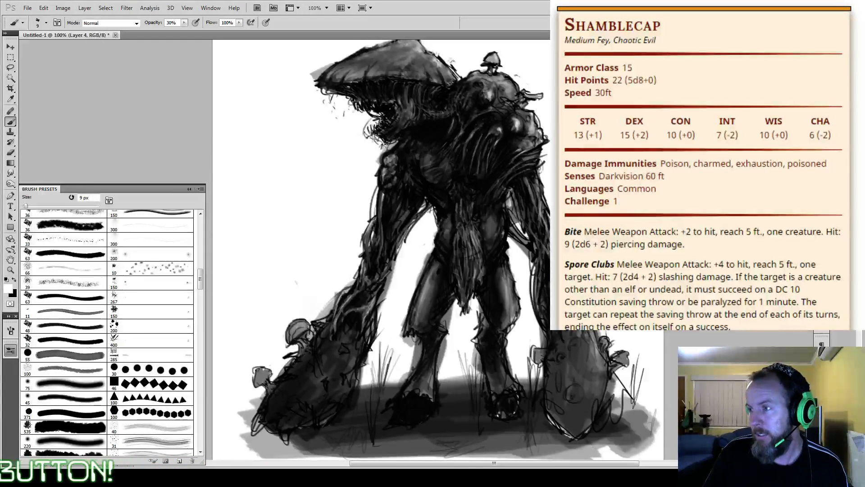
pyautogui.hotkey('ctrl', 'e')
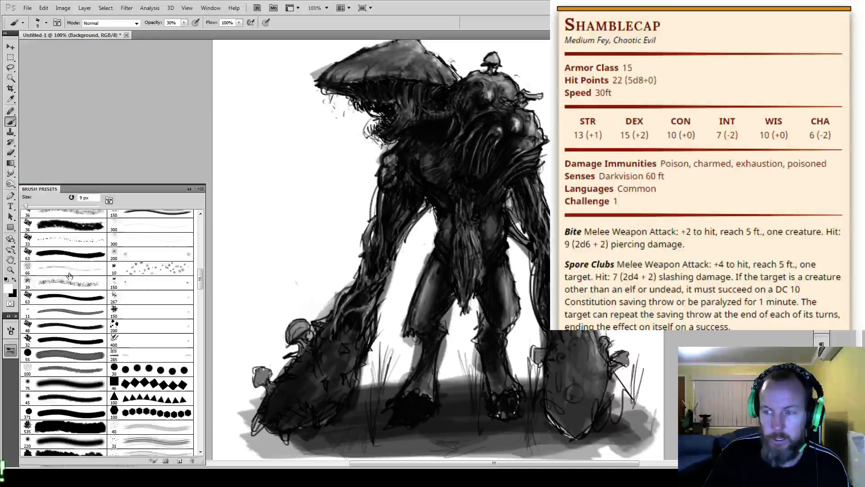
pyautogui.moveTo(199, 280); pyautogui.dragTo(192, 351)
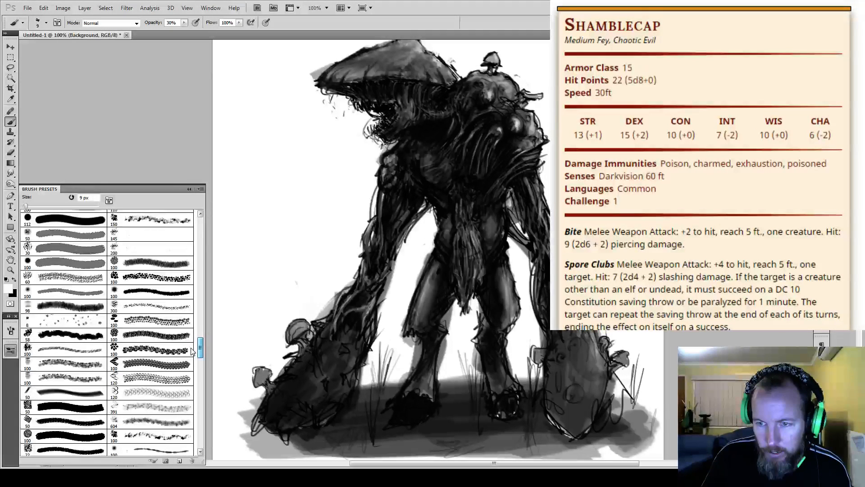
pyautogui.click(151, 219)
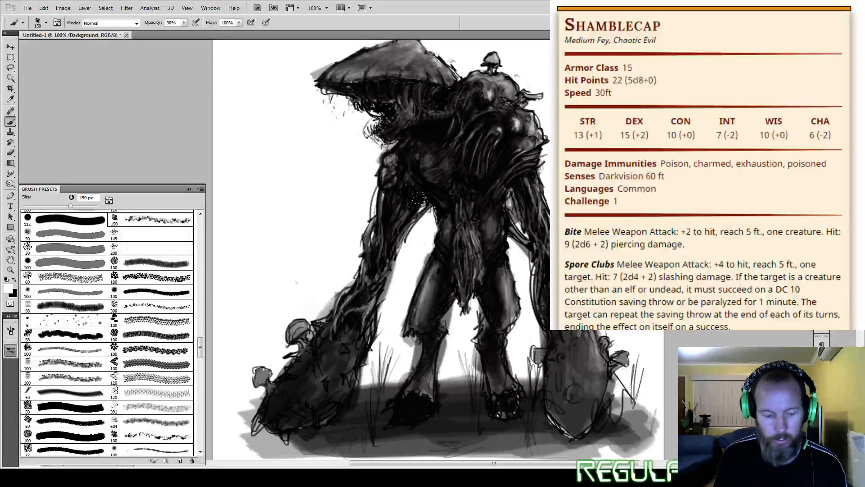
# Step: Test black gradients across the canvas, keeping one that is darkest at the lower-left ground and fades to light at the upper right
pyautogui.click(11, 163)
pyautogui.press('x')
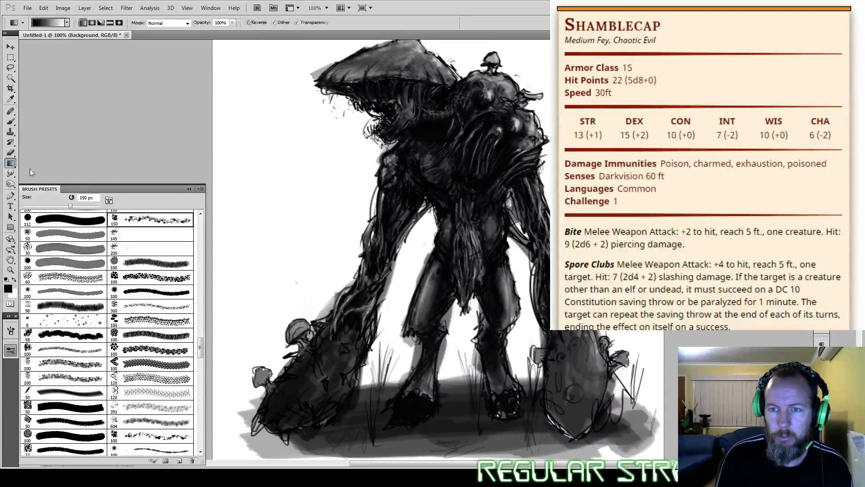
pyautogui.moveTo(291, 290); pyautogui.dragTo(323, 246)
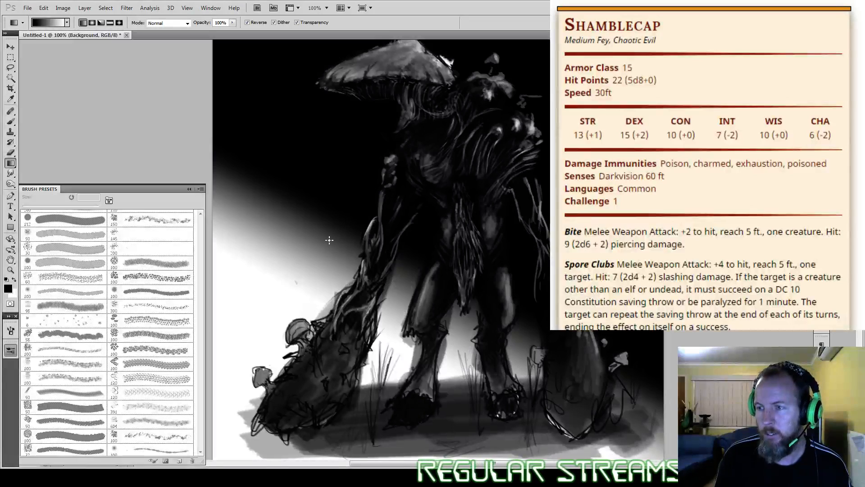
pyautogui.moveTo(320, 198); pyautogui.dragTo(319, 280)
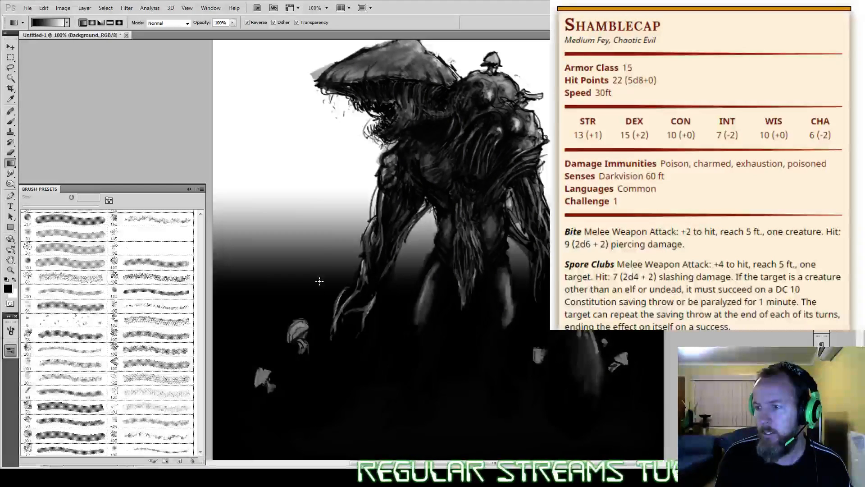
pyautogui.moveTo(235, 375); pyautogui.dragTo(541, 156)
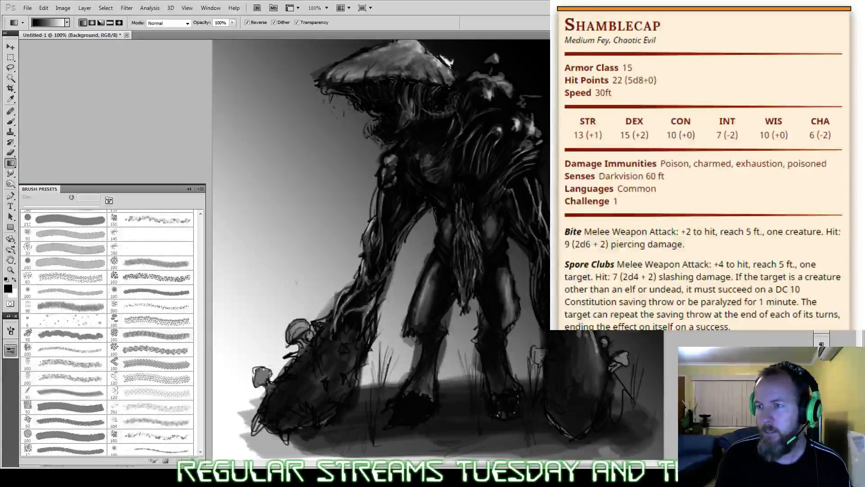
pyautogui.moveTo(551, 114); pyautogui.dragTo(568, 100)
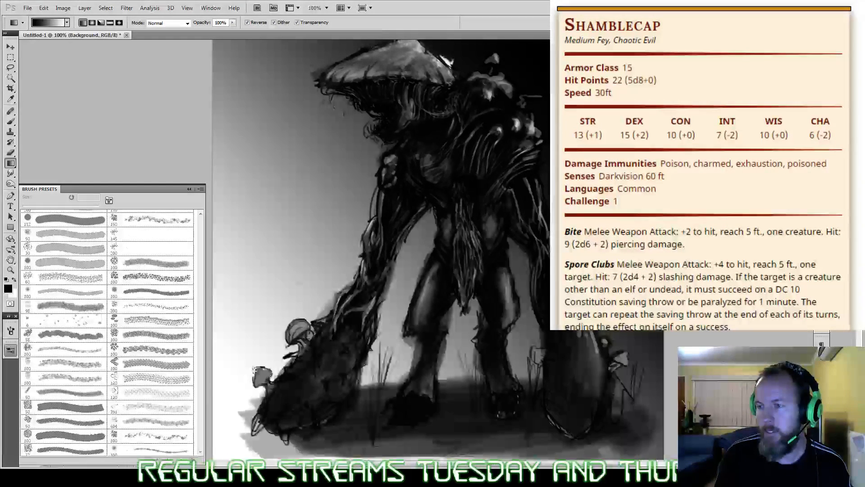
pyautogui.hotkey('ctrl', 'z')
pyautogui.scroll(-2, 299, 402)
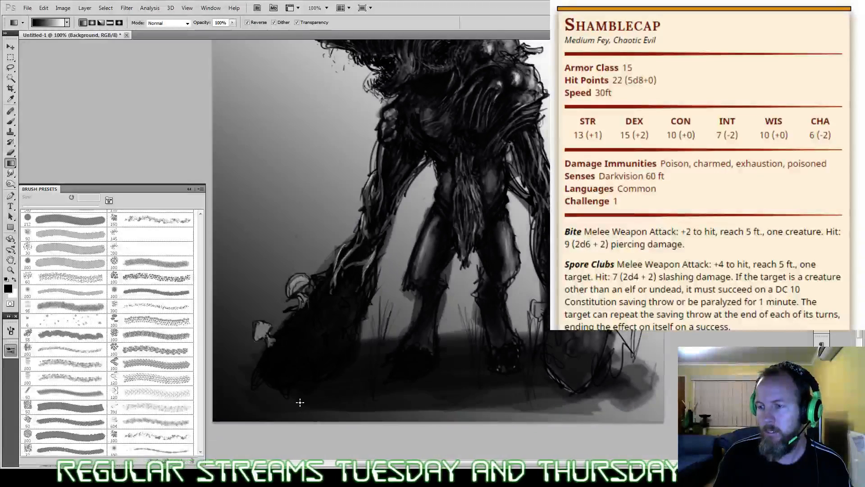
pyautogui.scroll(3, 527, 212)
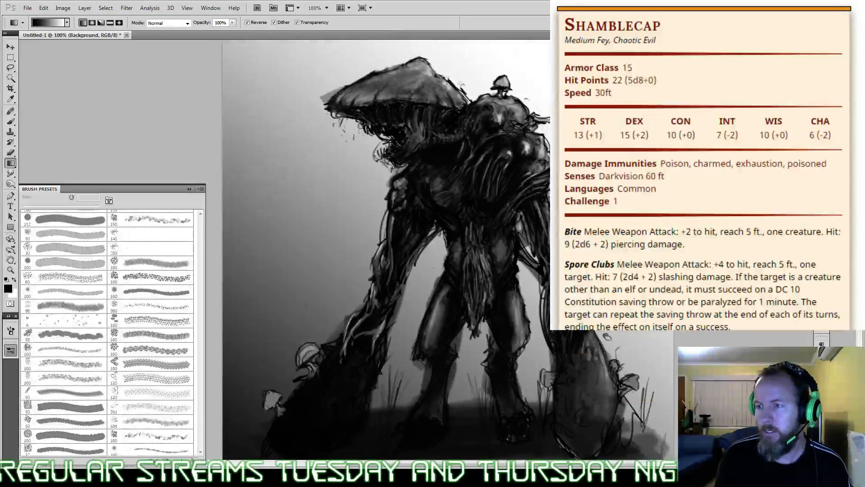
# Step: Texture the background beside the cap-side arm in white at 30% opacity with the 150 px brush
pyautogui.click(13, 280)
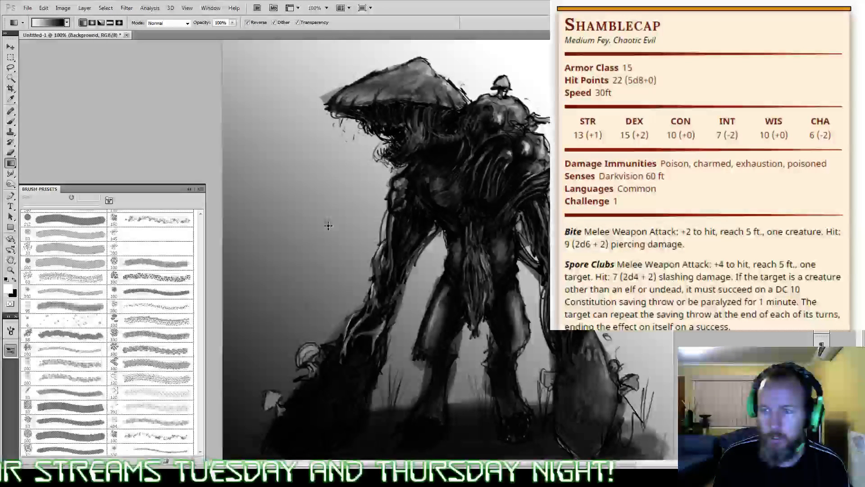
pyautogui.press('b')
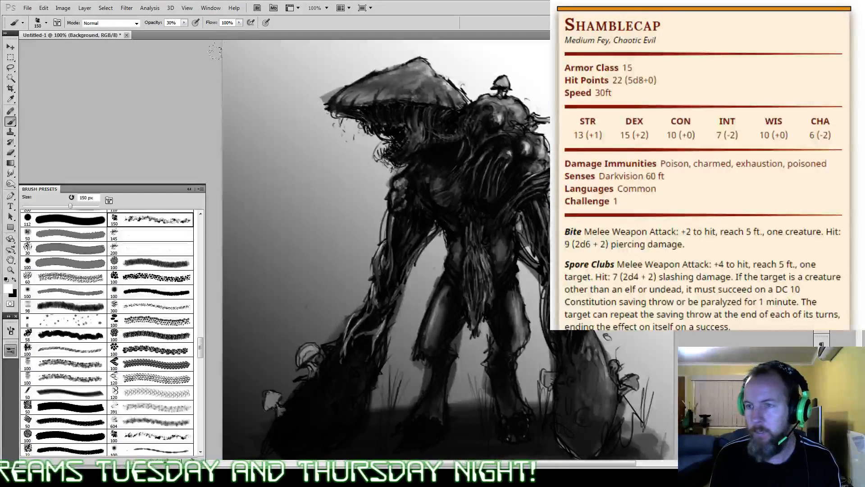
pyautogui.moveTo(240, 118)
pyautogui.mouseDown()
pyautogui.moveTo(227, 177)
pyautogui.moveTo(307, 236)
pyautogui.moveTo(252, 359)
pyautogui.moveTo(331, 322)
pyautogui.mouseUp()
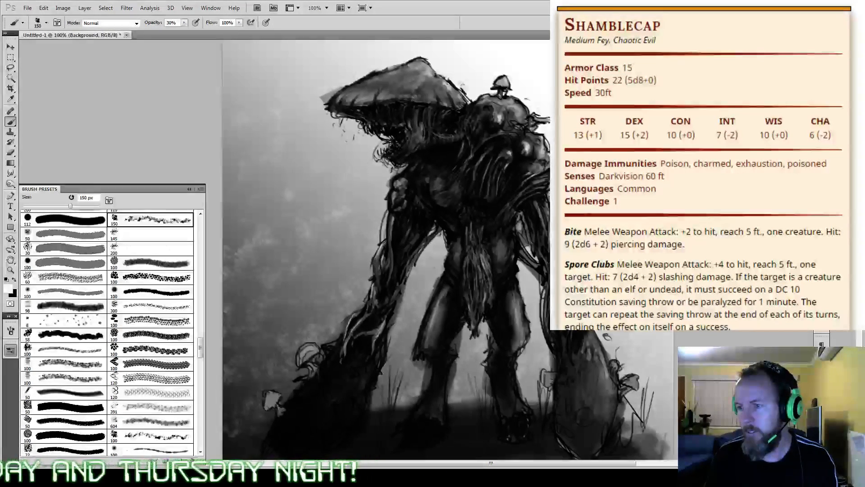
pyautogui.moveTo(251, 301); pyautogui.dragTo(309, 233)
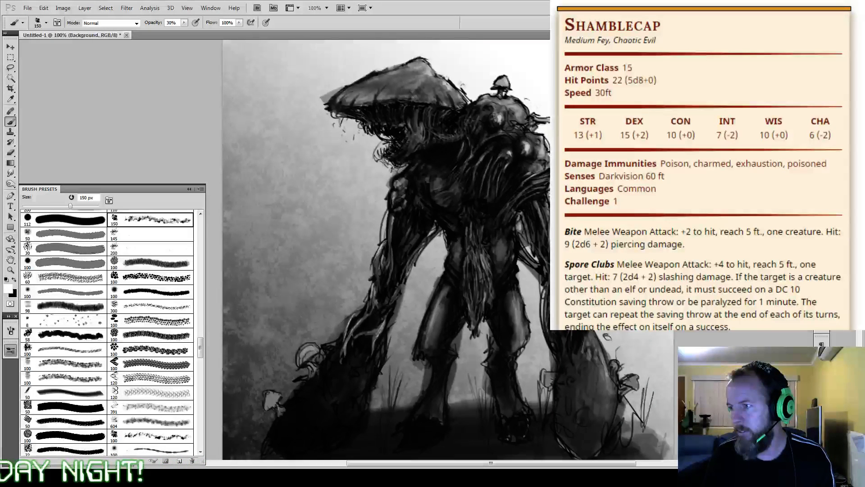
# Step: Mottle the background above and on both sides of the creature with black 150 px texture at 30% opacity
pyautogui.hscroll(1, 438, 250)
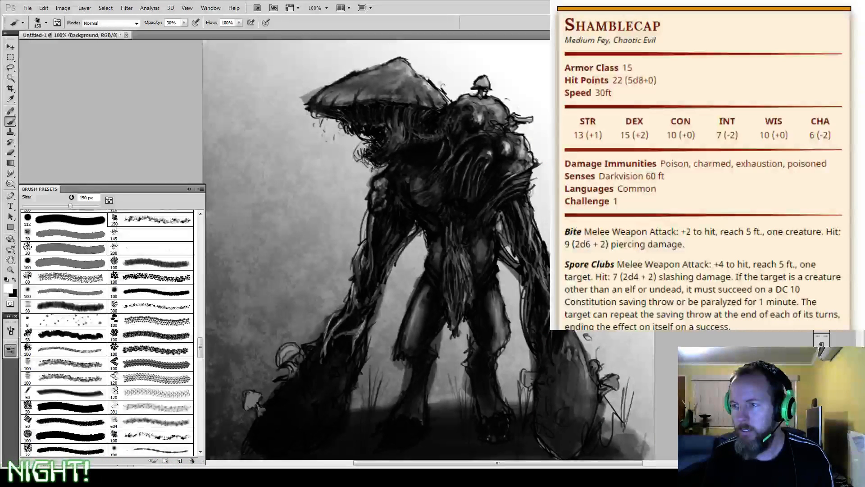
pyautogui.press('x')
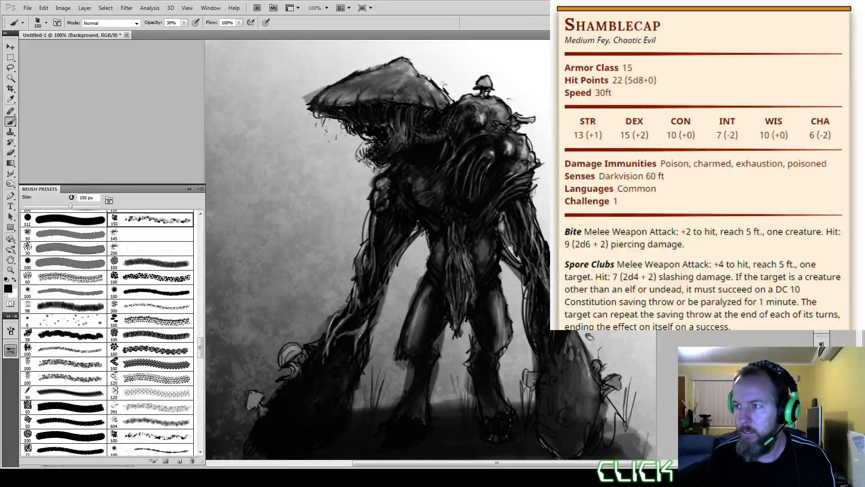
pyautogui.moveTo(536, 131)
pyautogui.mouseDown()
pyautogui.moveTo(544, 133)
pyautogui.moveTo(543, 97)
pyautogui.mouseUp()
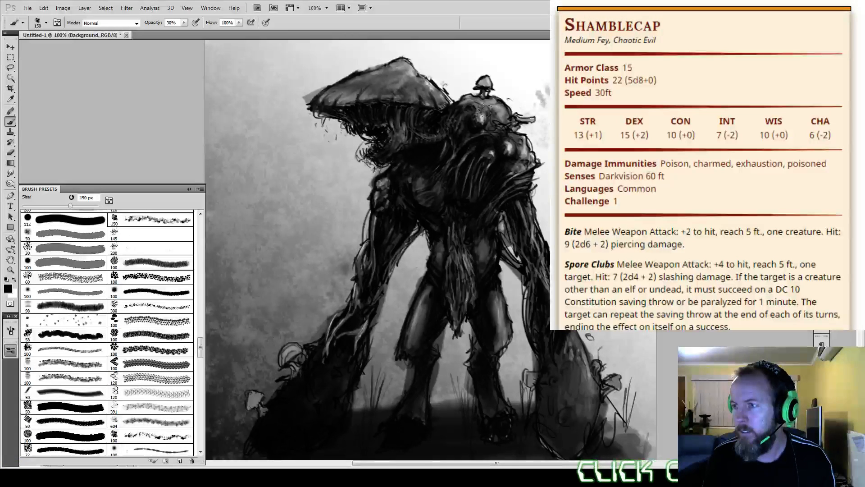
pyautogui.moveTo(532, 54); pyautogui.dragTo(442, 58)
pyautogui.moveTo(356, 194); pyautogui.dragTo(297, 180)
pyautogui.moveTo(311, 86); pyautogui.dragTo(275, 104)
pyautogui.moveTo(324, 52); pyautogui.dragTo(288, 75)
pyautogui.moveTo(277, 281); pyautogui.dragTo(248, 297)
pyautogui.moveTo(331, 304); pyautogui.dragTo(324, 320)
pyautogui.click(417, 256)
pyautogui.moveTo(542, 167); pyautogui.dragTo(542, 187)
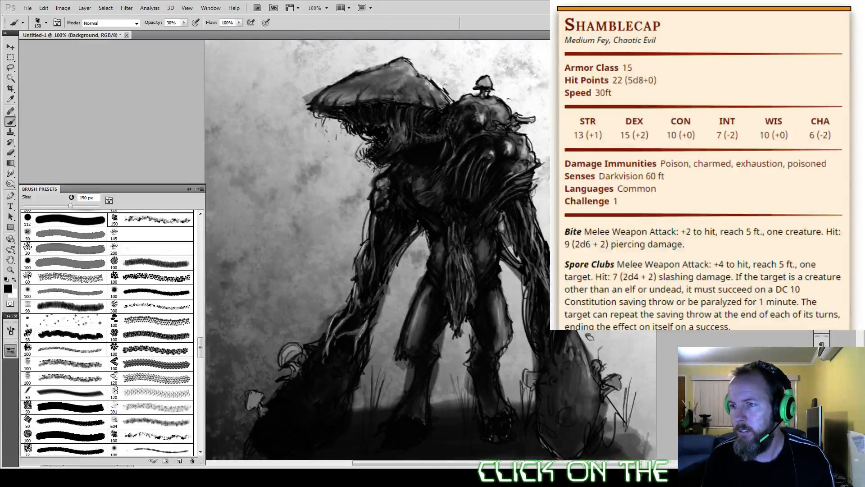
# Step: Extend the black mottling into the gaps between the limbs and the area outside the far club arm
pyautogui.click(376, 381)
pyautogui.moveTo(508, 253); pyautogui.dragTo(513, 284)
pyautogui.click(460, 337)
pyautogui.click(517, 399)
pyautogui.moveTo(617, 345)
pyautogui.mouseDown()
pyautogui.moveTo(640, 356)
pyautogui.moveTo(648, 404)
pyautogui.mouseUp()
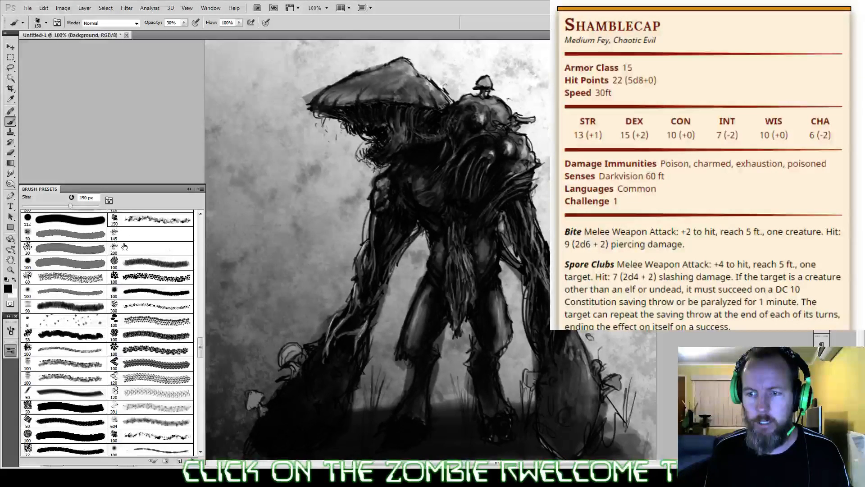
# Step: Switch to the speckled 116 px brush preset and stipple the background around the creature in black at 30% opacity
pyautogui.moveTo(201, 348); pyautogui.dragTo(199, 422)
pyautogui.click(72, 298)
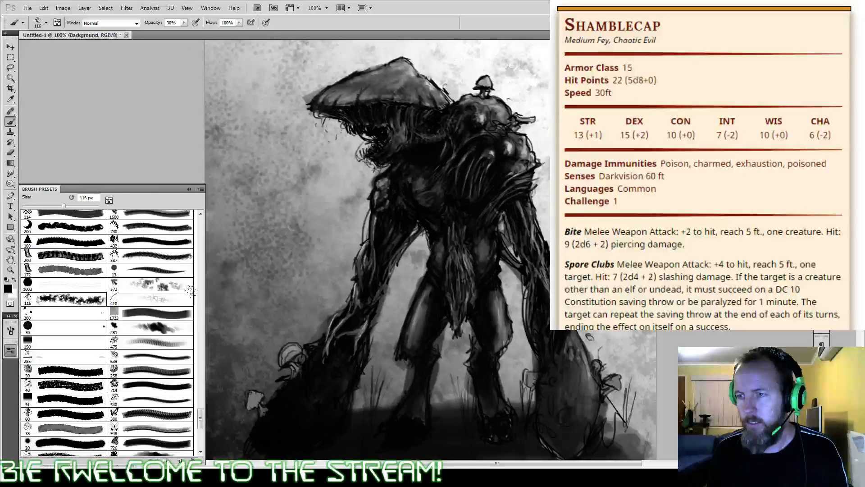
pyautogui.moveTo(624, 361)
pyautogui.mouseDown()
pyautogui.moveTo(630, 388)
pyautogui.moveTo(624, 362)
pyautogui.mouseUp()
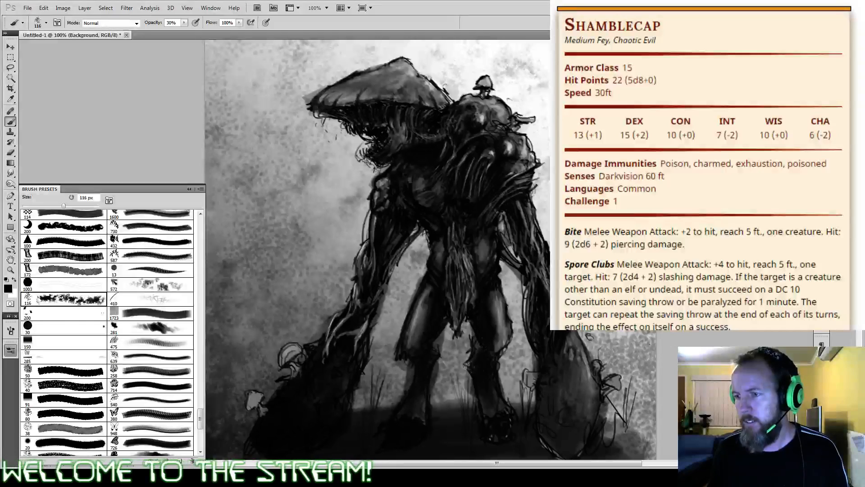
pyautogui.moveTo(508, 378)
pyautogui.mouseDown()
pyautogui.moveTo(391, 316)
pyautogui.moveTo(403, 284)
pyautogui.mouseUp()
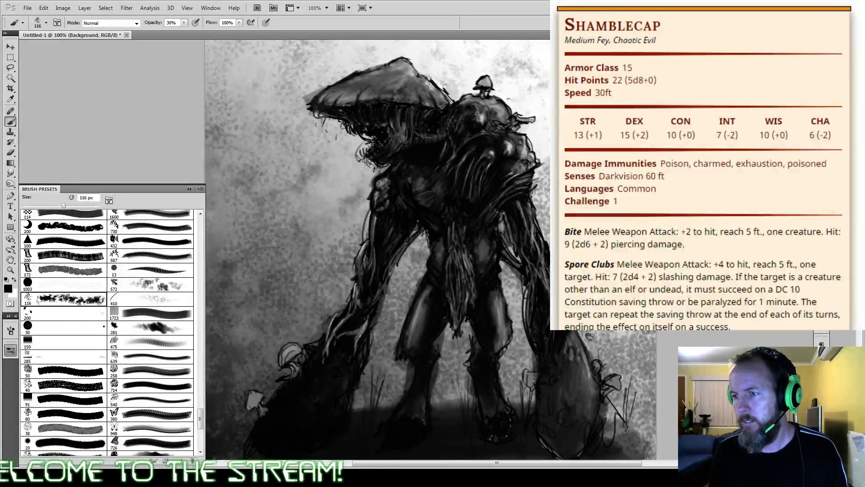
pyautogui.moveTo(277, 249); pyautogui.dragTo(353, 217)
pyautogui.moveTo(538, 167); pyautogui.dragTo(525, 105)
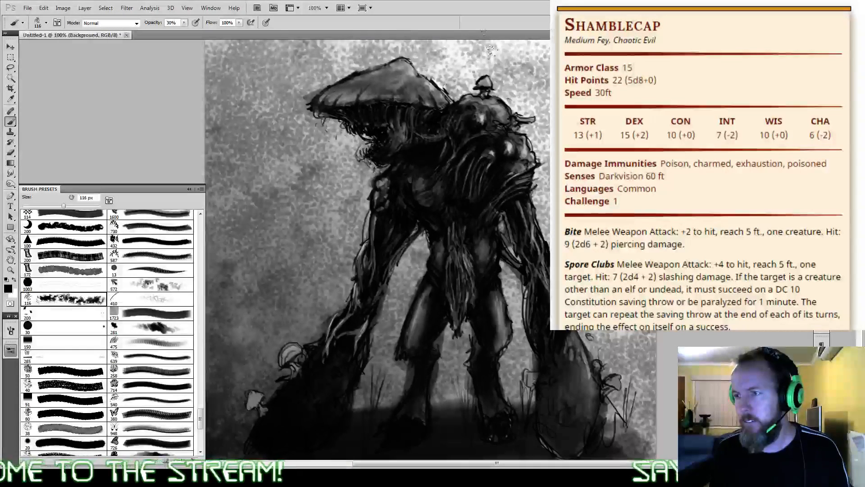
# Step: Finish the black 116 px background stippling, then mottle over it with the 572 px brush preset reduced to 175 px, at up to 50% opacity
pyautogui.moveTo(493, 54); pyautogui.dragTo(516, 60)
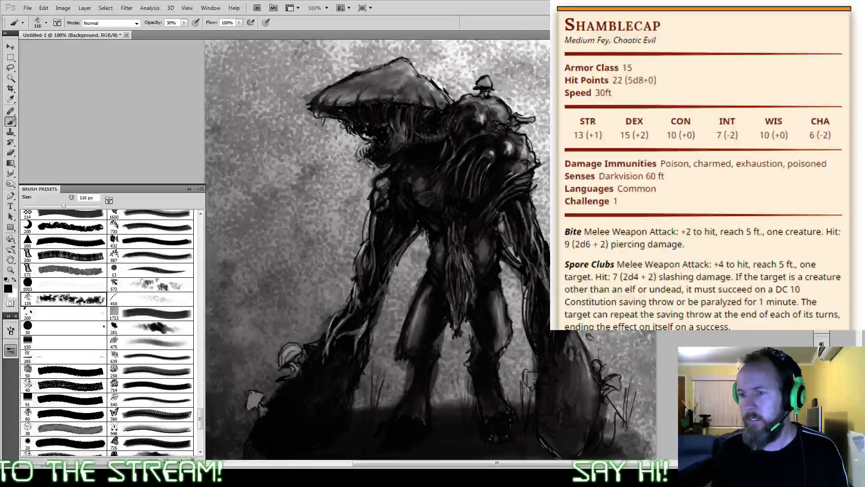
pyautogui.moveTo(246, 390); pyautogui.dragTo(229, 282)
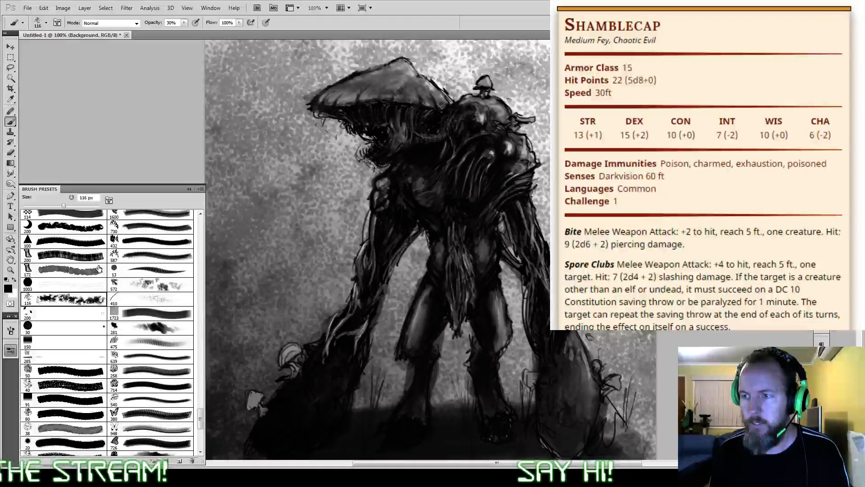
pyautogui.click(156, 327)
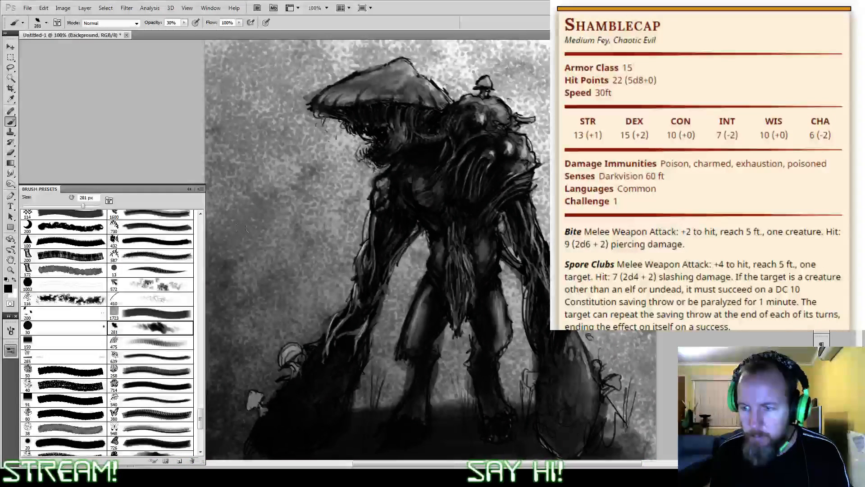
pyautogui.moveTo(289, 244)
pyautogui.mouseDown()
pyautogui.moveTo(322, 165)
pyautogui.moveTo(289, 72)
pyautogui.mouseUp()
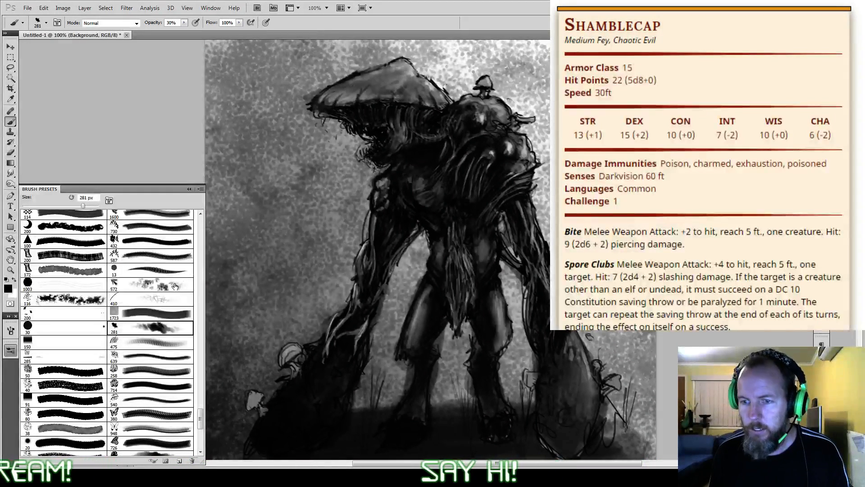
pyautogui.click(175, 286)
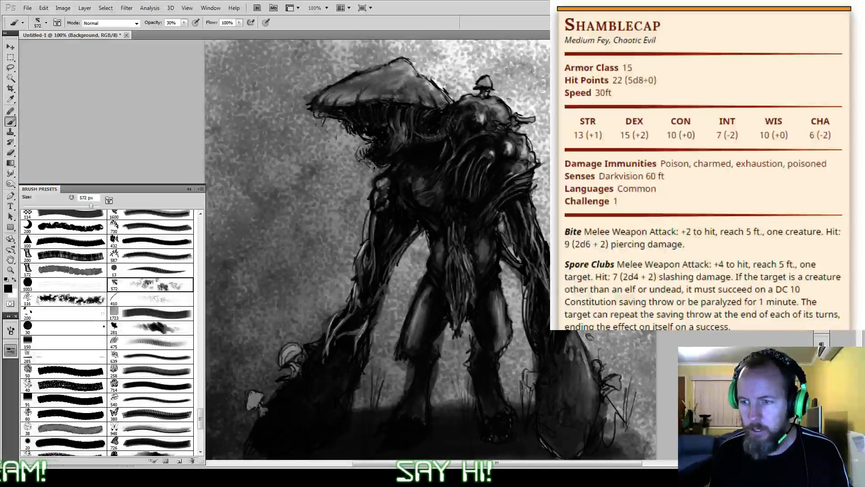
pyautogui.click(273, 65)
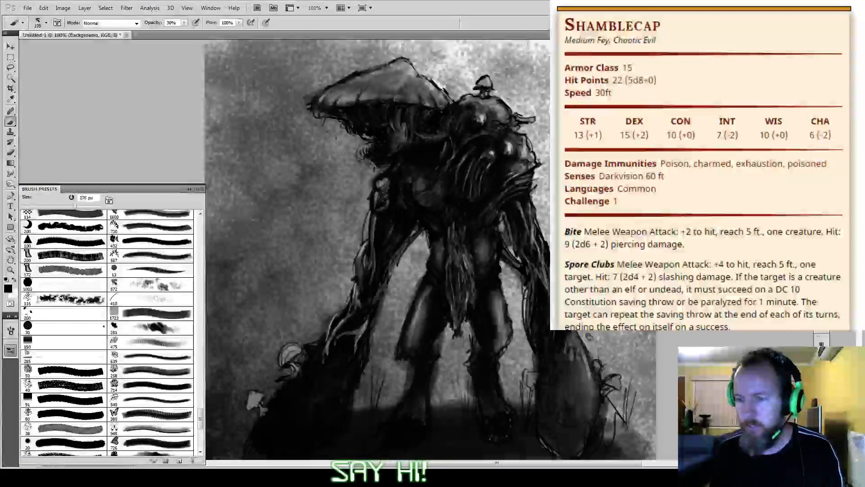
pyautogui.moveTo(306, 225)
pyautogui.mouseDown()
pyautogui.moveTo(344, 154)
pyautogui.moveTo(277, 164)
pyautogui.moveTo(518, 79)
pyautogui.moveTo(500, 238)
pyautogui.moveTo(644, 360)
pyautogui.moveTo(599, 446)
pyautogui.moveTo(396, 266)
pyautogui.moveTo(304, 322)
pyautogui.moveTo(239, 216)
pyautogui.mouseUp()
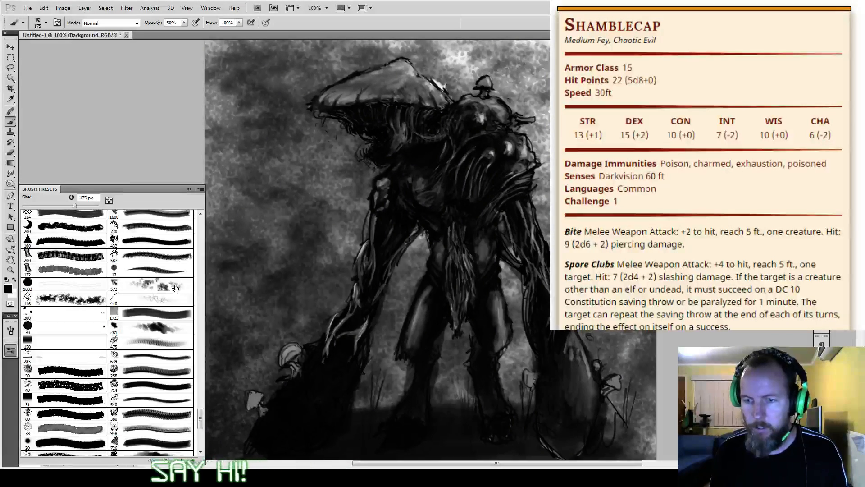
# Step: Try a black background stroke beside the cap with the 587 px brush preset reduced to 100 px, and undo it
pyautogui.click(179, 254)
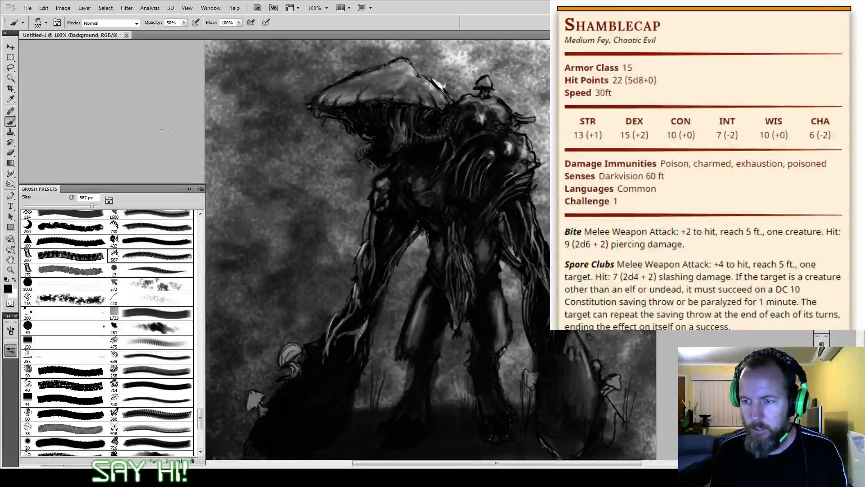
pyautogui.press('[')
pyautogui.press('[')
pyautogui.press('[')
pyautogui.press('[')
pyautogui.press('[')
pyautogui.press('[')
pyautogui.press('[')
pyautogui.press('[')
pyautogui.press('[')
pyautogui.moveTo(270, 219)
pyautogui.mouseDown()
pyautogui.moveTo(322, 117)
pyautogui.moveTo(291, 47)
pyautogui.mouseUp()
pyautogui.hotkey('ctrl', 'z')
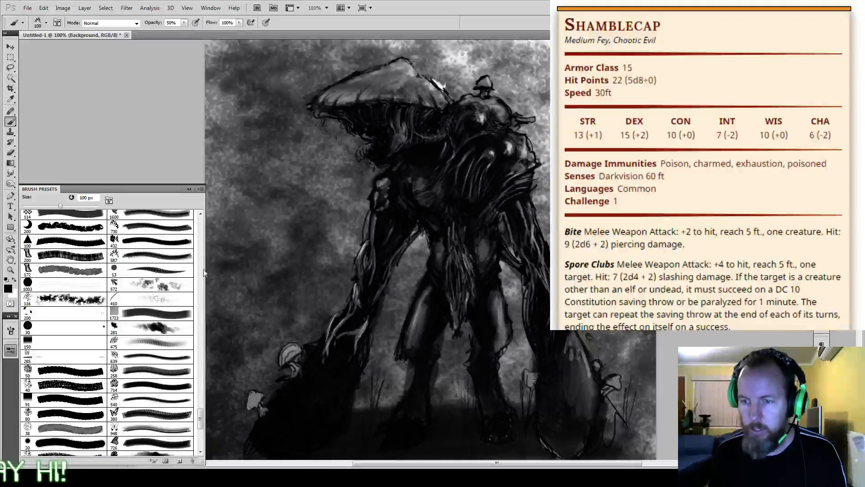
# Step: Try the spiky 100 px and the scratchy 200 px brush presets in black on the background beside the cap, undoing both strokes
pyautogui.click(92, 304)
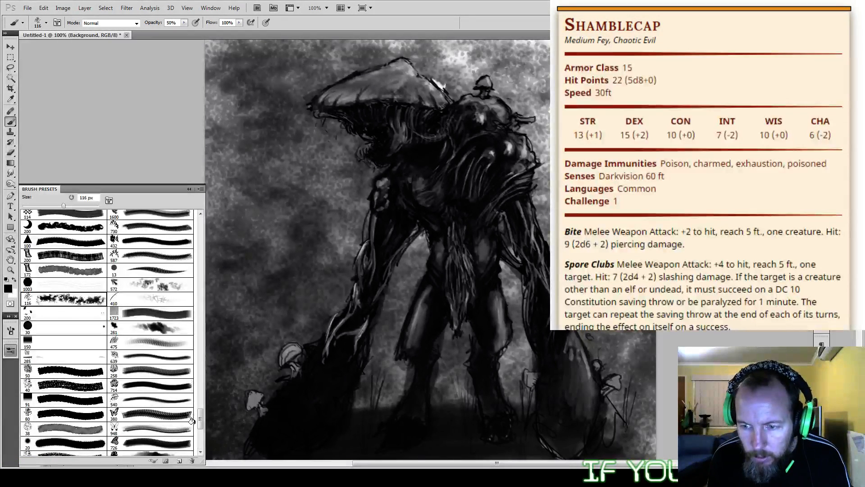
pyautogui.scroll(-5, 192, 450)
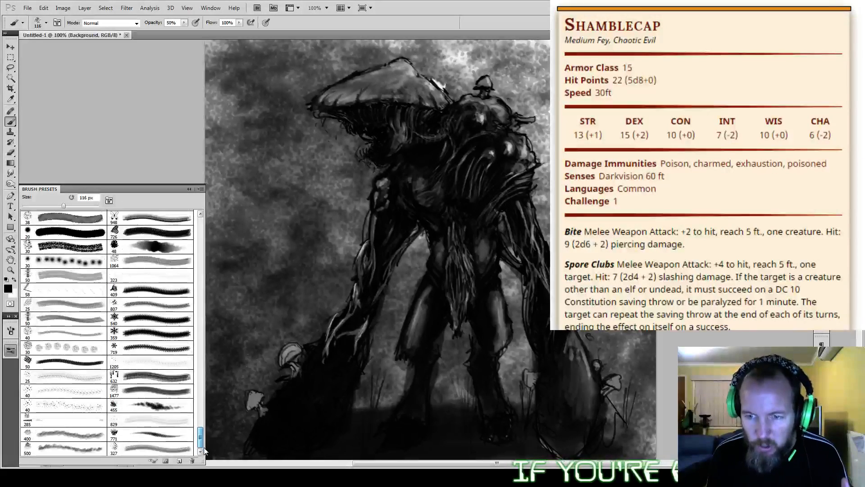
pyautogui.moveTo(201, 444); pyautogui.dragTo(197, 304)
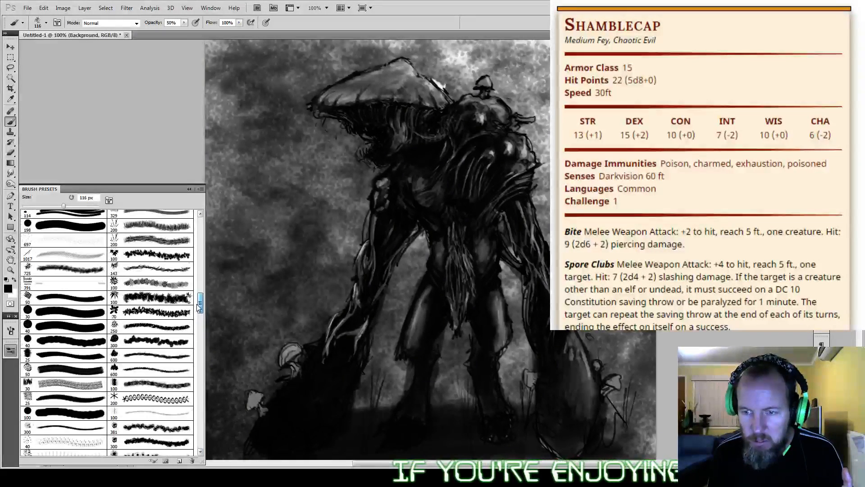
pyautogui.click(188, 299)
pyautogui.moveTo(270, 240)
pyautogui.mouseDown()
pyautogui.moveTo(274, 212)
pyautogui.moveTo(265, 169)
pyautogui.moveTo(202, 77)
pyautogui.moveTo(209, 51)
pyautogui.mouseUp()
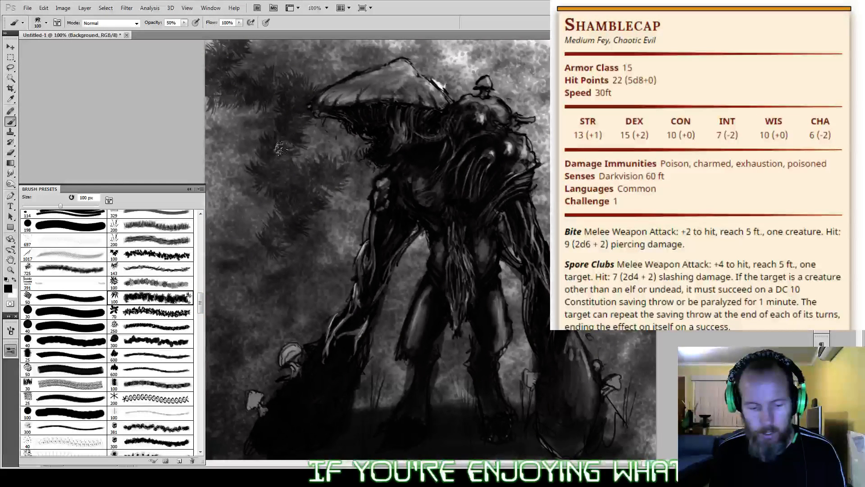
pyautogui.click(155, 225)
pyautogui.hotkey('ctrl', 'z')
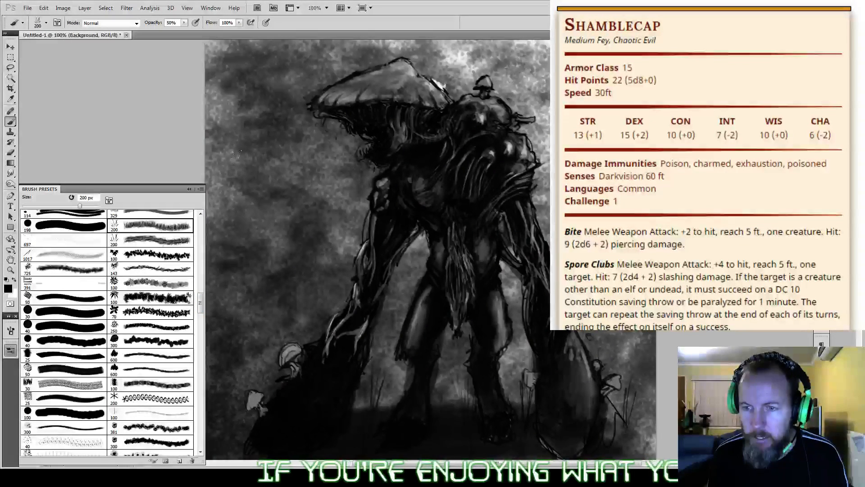
pyautogui.moveTo(295, 192); pyautogui.dragTo(270, 104)
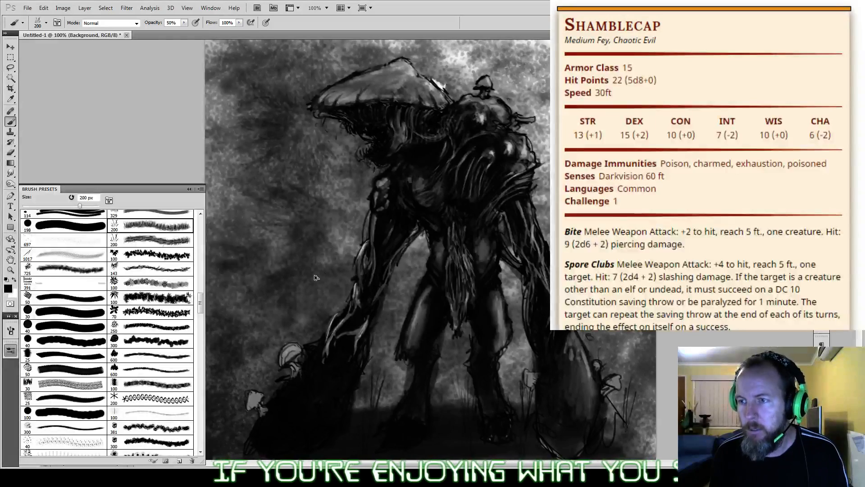
pyautogui.hotkey('ctrl', 'z')
# Step: Mottle the background around the creature and between its limbs in black at 50% opacity, using the speckled 400 px brush preset reduced to 175 px
pyautogui.moveTo(200, 304); pyautogui.dragTo(201, 231)
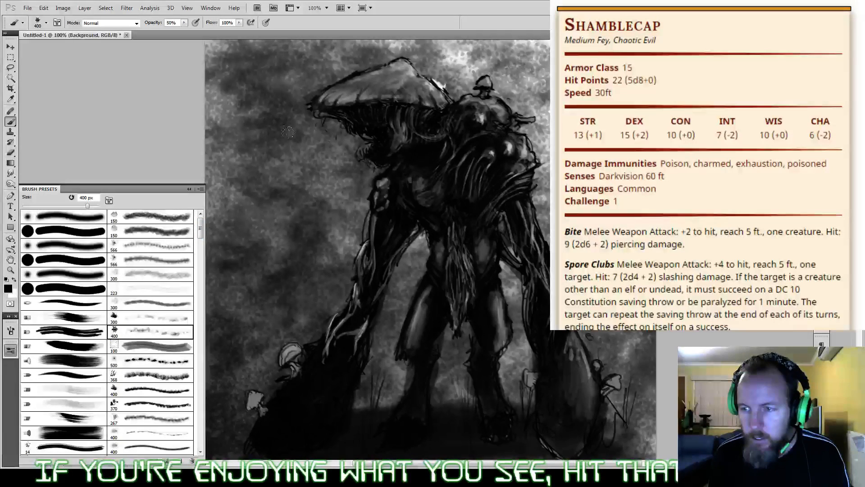
pyautogui.press('p')
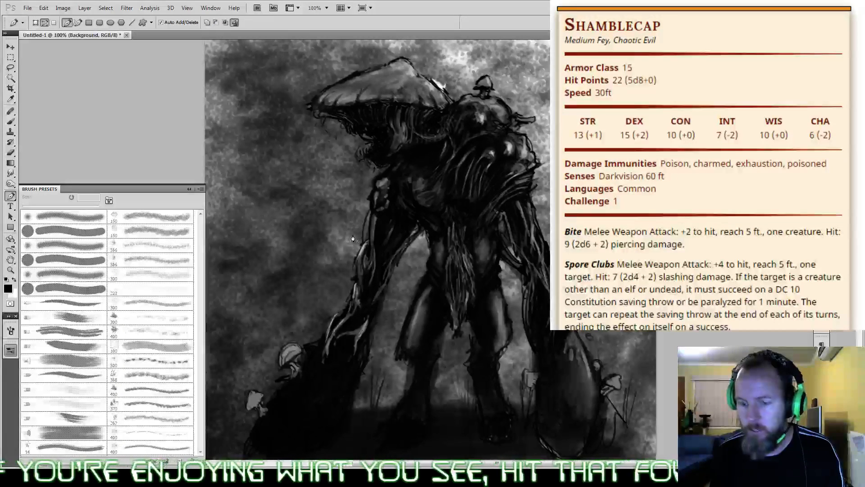
pyautogui.press('b')
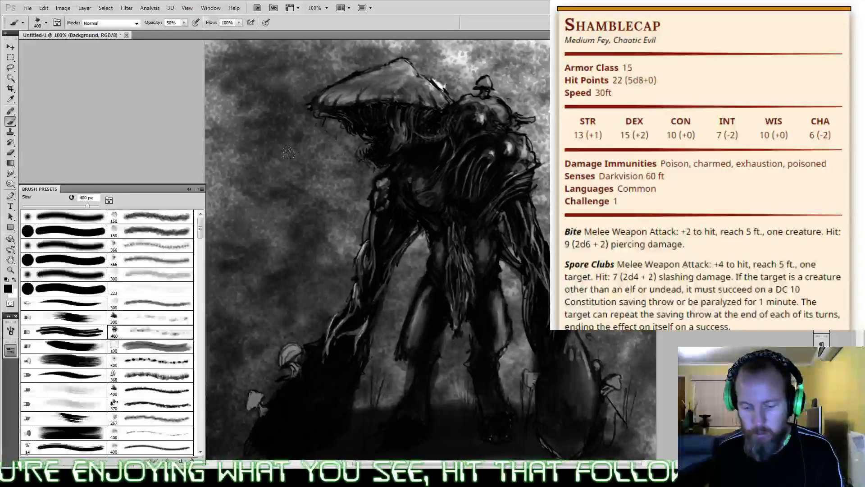
pyautogui.press('[')
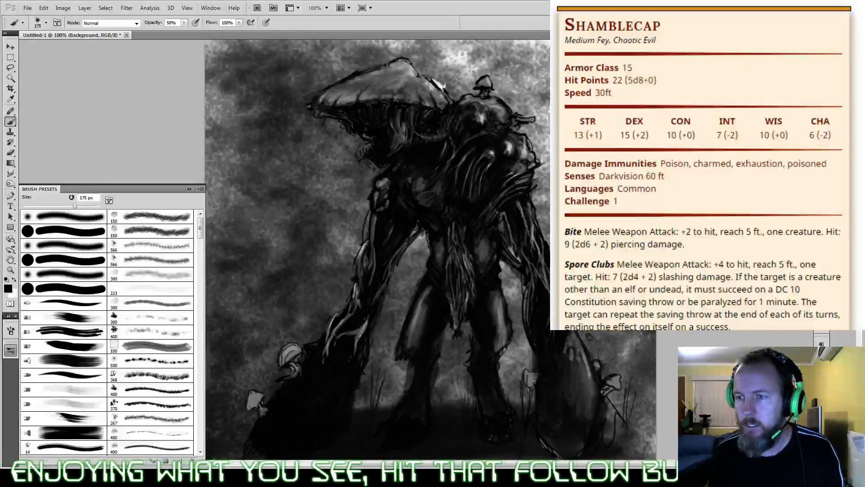
pyautogui.moveTo(271, 211); pyautogui.dragTo(366, 255)
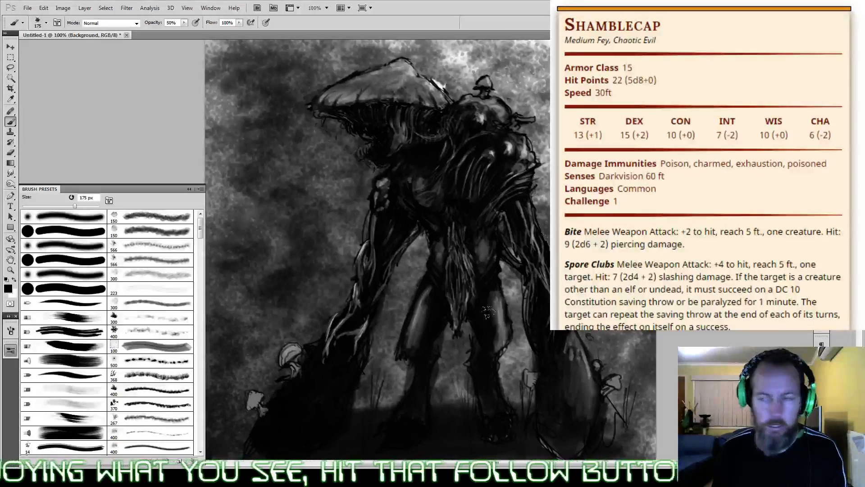
pyautogui.moveTo(500, 306)
pyautogui.mouseDown()
pyautogui.moveTo(581, 322)
pyautogui.moveTo(633, 383)
pyautogui.mouseUp()
pyautogui.moveTo(540, 134); pyautogui.dragTo(500, 59)
pyautogui.moveTo(480, 10); pyautogui.dragTo(446, 58)
pyautogui.moveTo(518, 352)
pyautogui.mouseDown()
pyautogui.moveTo(514, 388)
pyautogui.moveTo(446, 394)
pyautogui.mouseUp()
pyautogui.moveTo(383, 378); pyautogui.dragTo(399, 317)
pyautogui.moveTo(322, 137)
pyautogui.mouseDown()
pyautogui.moveTo(225, 122)
pyautogui.moveTo(244, 221)
pyautogui.mouseUp()
pyautogui.moveTo(461, 92); pyautogui.dragTo(512, 77)
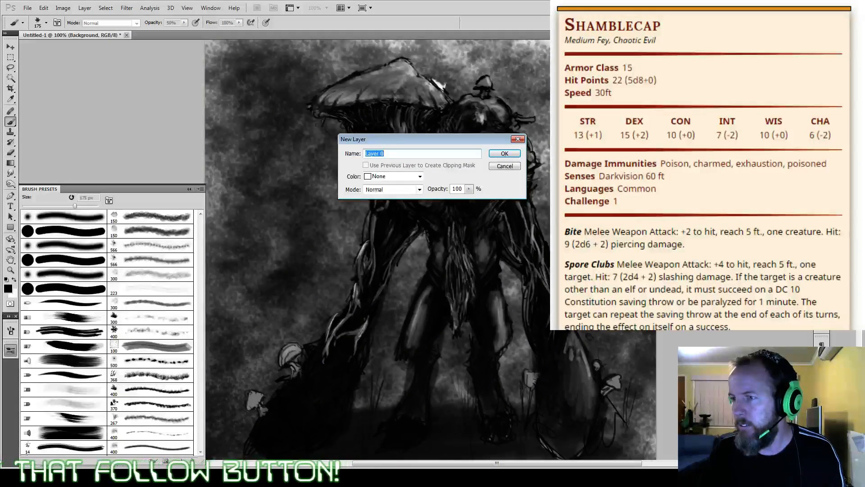
# Step: Convert the background into a regular layer and fill the empty backdrop behind the creature with white using the Paint Bucket tool
pyautogui.click(504, 153)
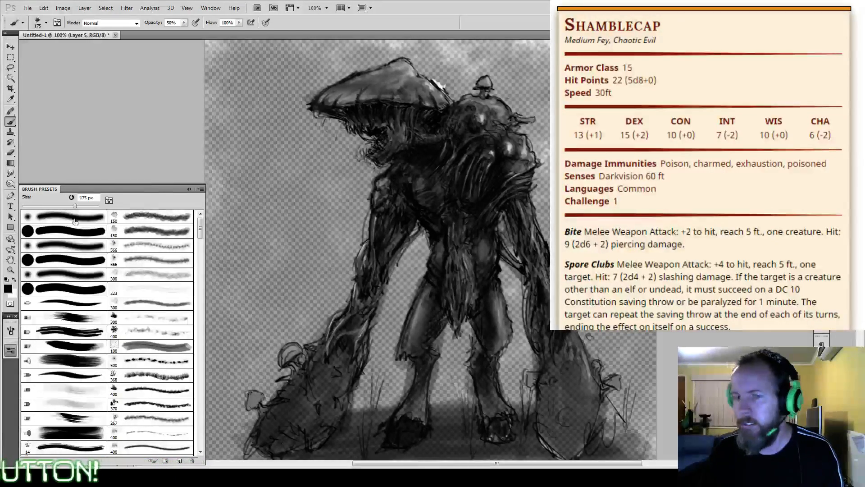
pyautogui.click(15, 165)
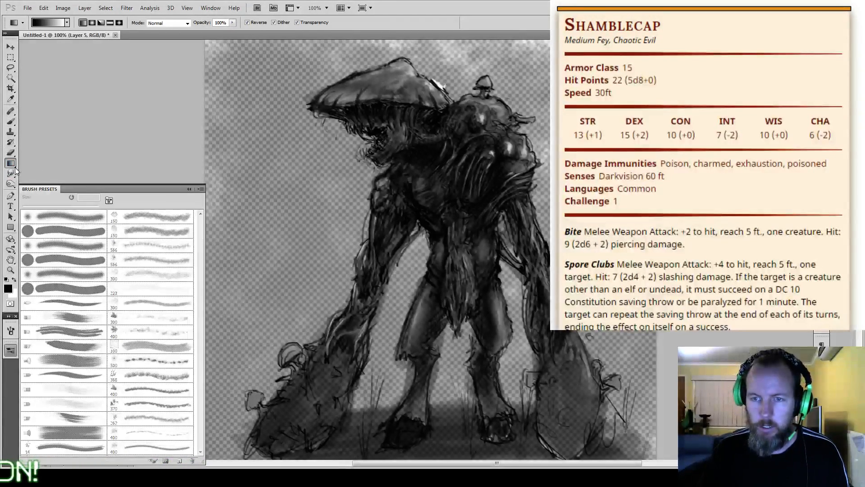
pyautogui.rightClick(10, 166)
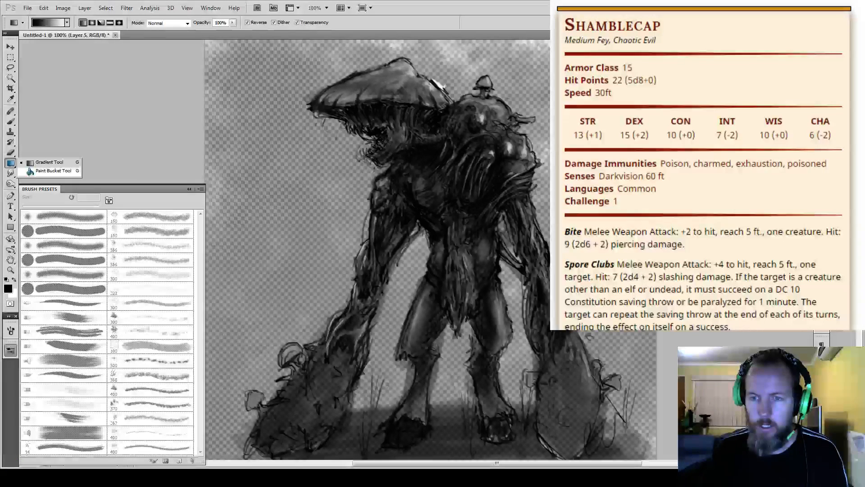
pyautogui.click(44, 171)
pyautogui.press('x')
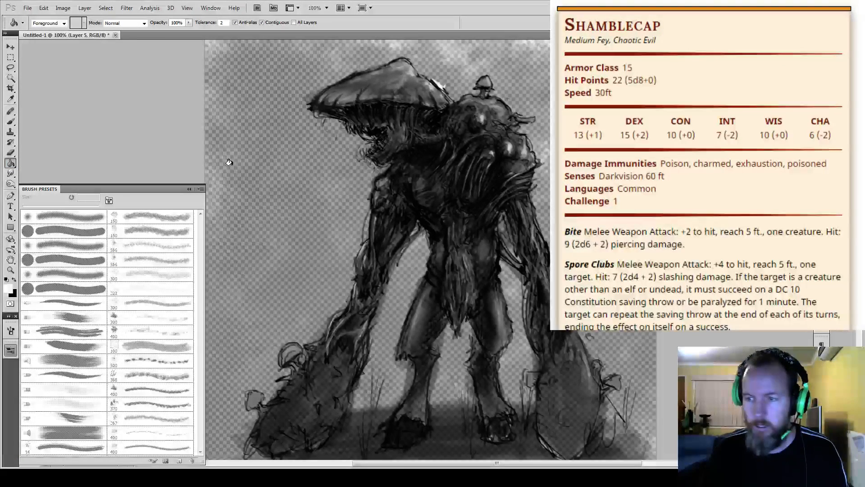
pyautogui.click(229, 162)
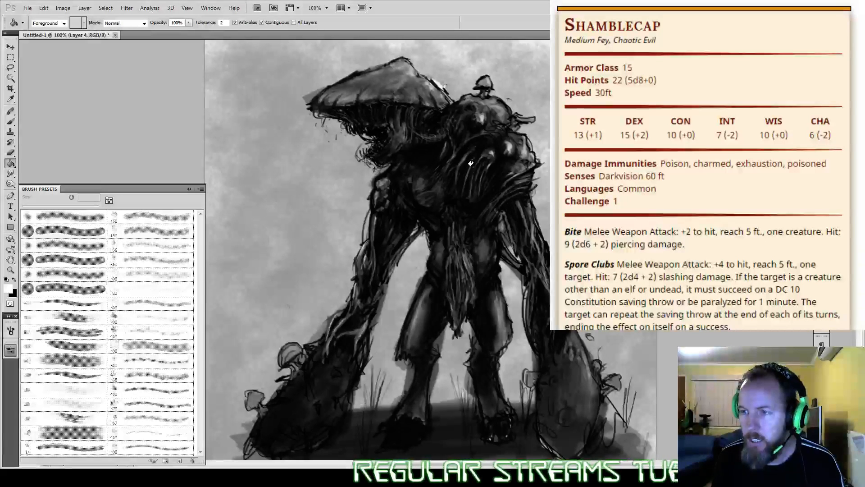
# Step: Switch to the Brush tool, choose the 48 px textured brush preset and reduce its size to 10 px
pyautogui.press('b')
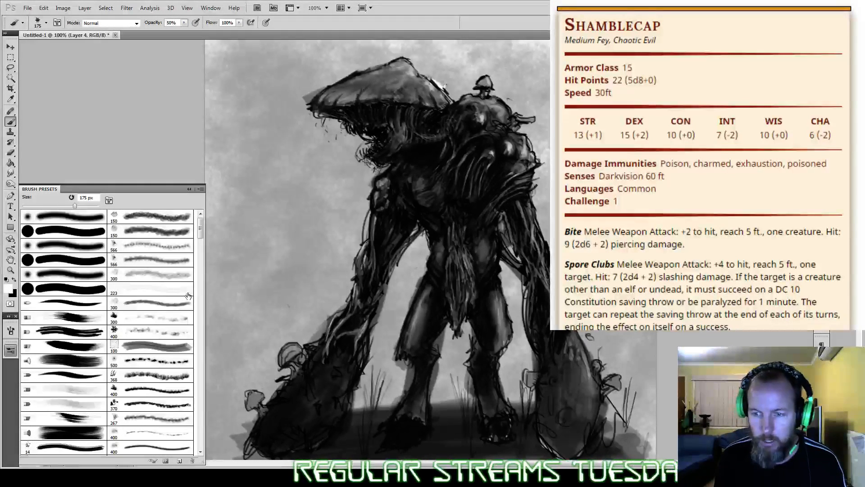
pyautogui.moveTo(201, 232)
pyautogui.mouseDown()
pyautogui.moveTo(201, 443)
pyautogui.moveTo(199, 343)
pyautogui.mouseUp()
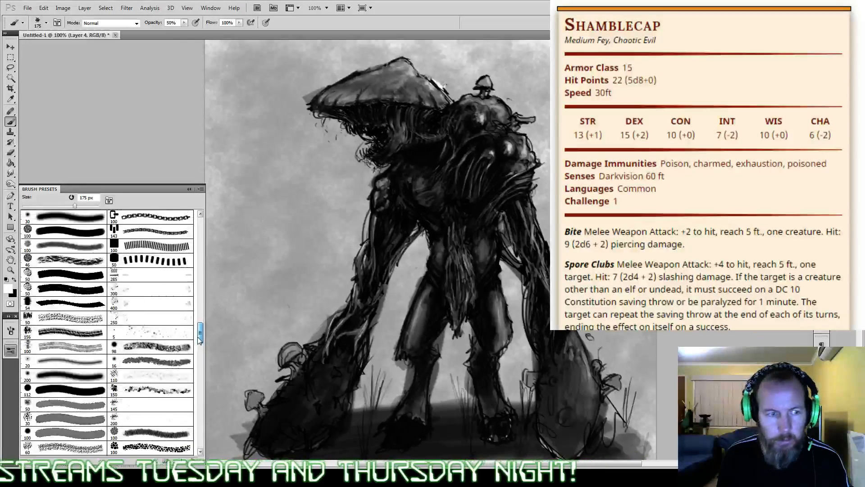
pyautogui.click(192, 359)
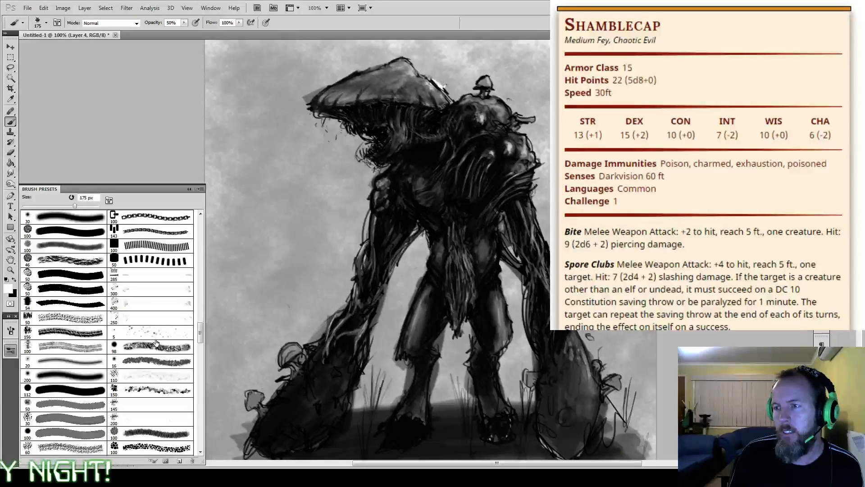
pyautogui.click(118, 333)
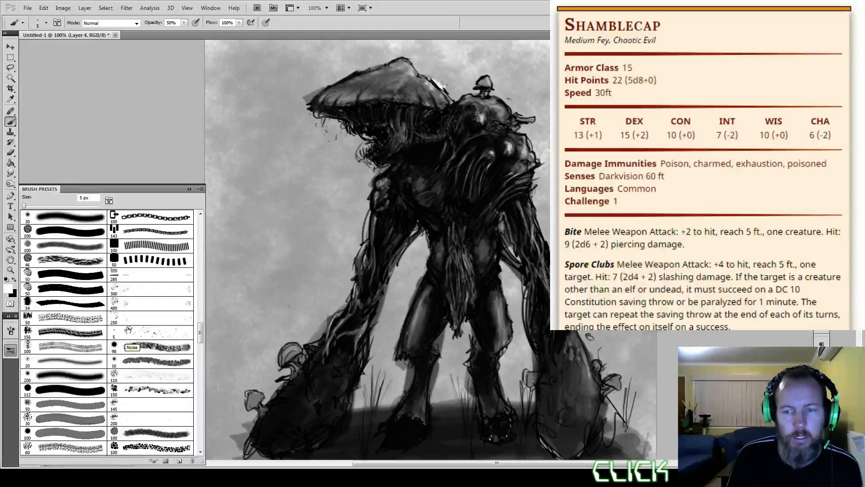
pyautogui.moveTo(201, 336); pyautogui.dragTo(193, 275)
pyautogui.click(92, 371)
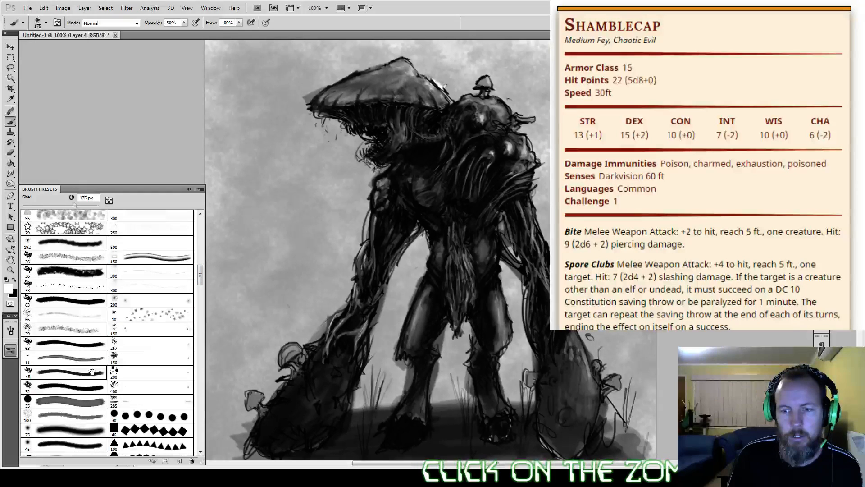
pyautogui.press('[')
pyautogui.press('[')
pyautogui.press('[')
pyautogui.press('[')
pyautogui.press('[')
pyautogui.press('[')
pyautogui.press('[')
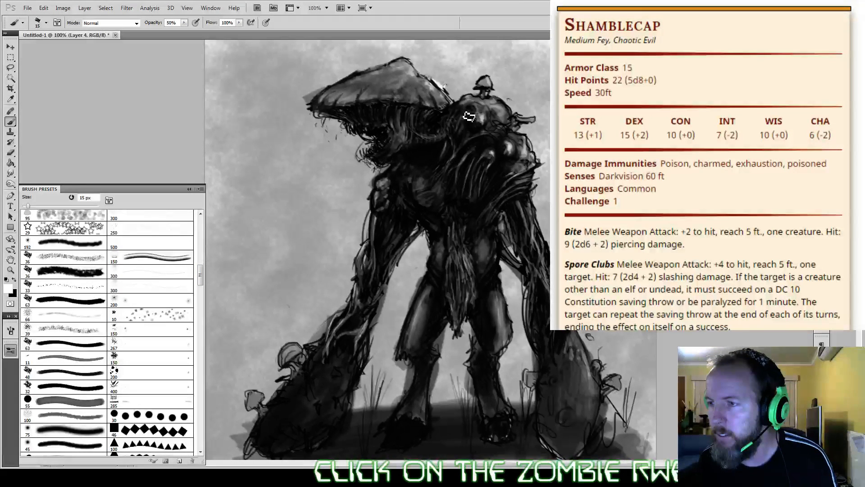
pyautogui.press('[')
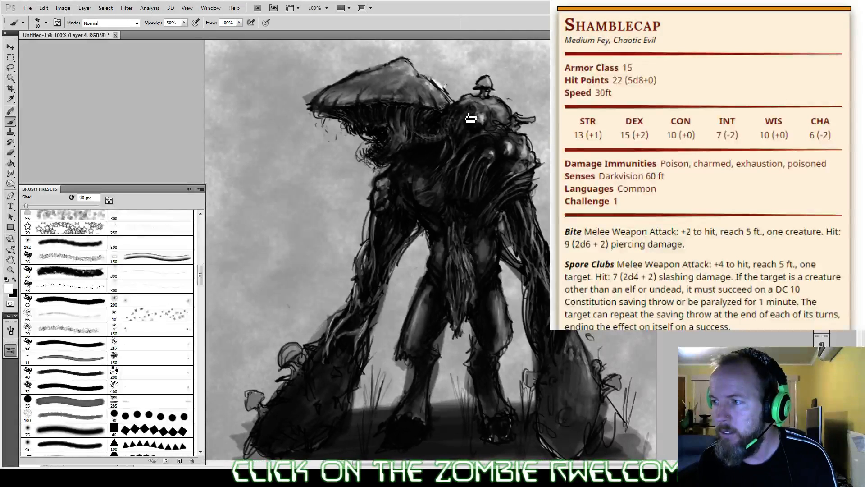
# Step: On a new layer, paint white spikes at 50% opacity on both sides of the small shoulder mushroom, and switch the paint color to black
pyautogui.click(766, 270)
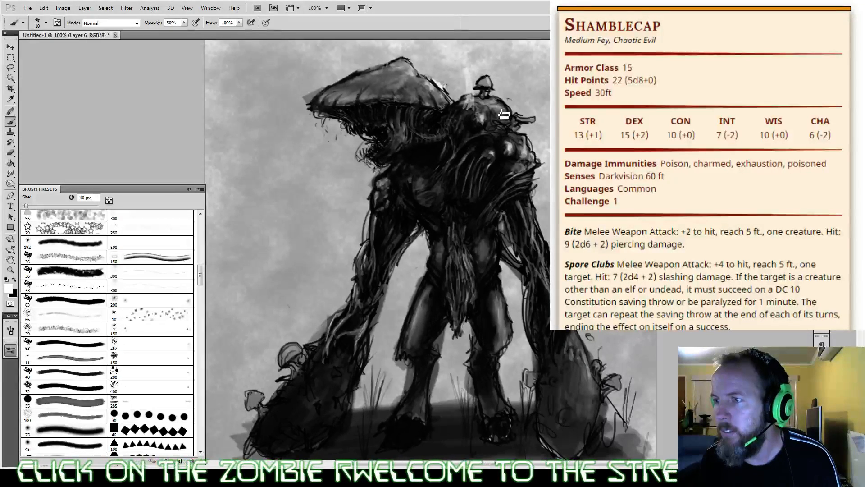
pyautogui.moveTo(509, 72); pyautogui.dragTo(502, 110)
pyautogui.moveTo(510, 79); pyautogui.dragTo(500, 111)
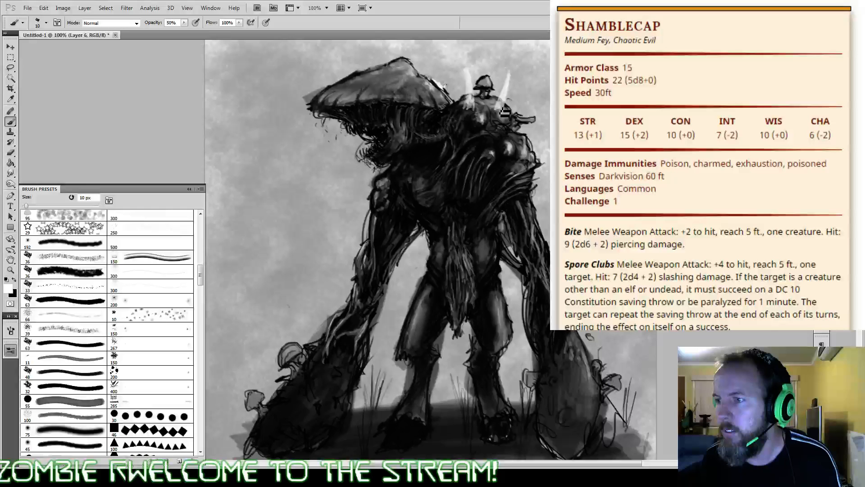
pyautogui.press('x')
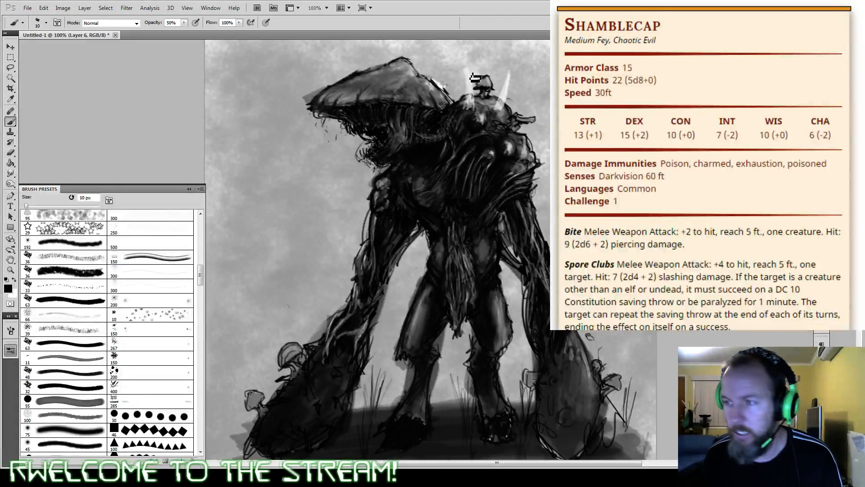
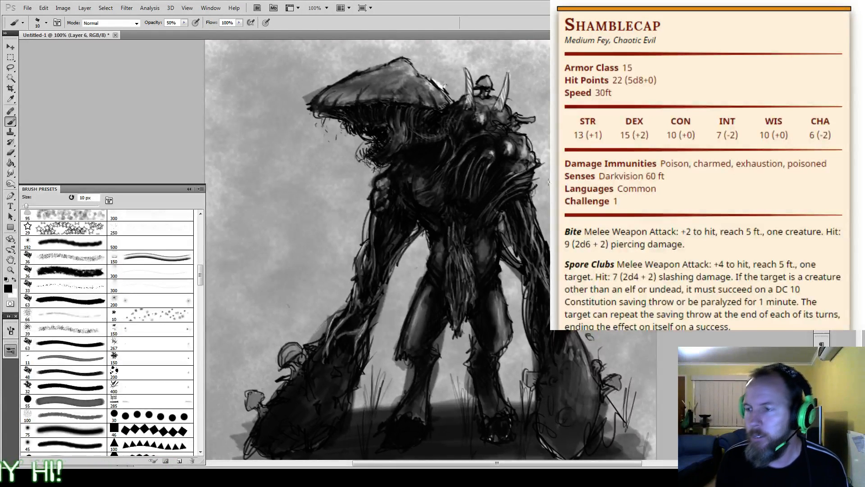
# Step: Paint two thin white cords at 50% opacity, hanging from the creature's chest down towards the waist
pyautogui.hotkey('ctrl', '-')
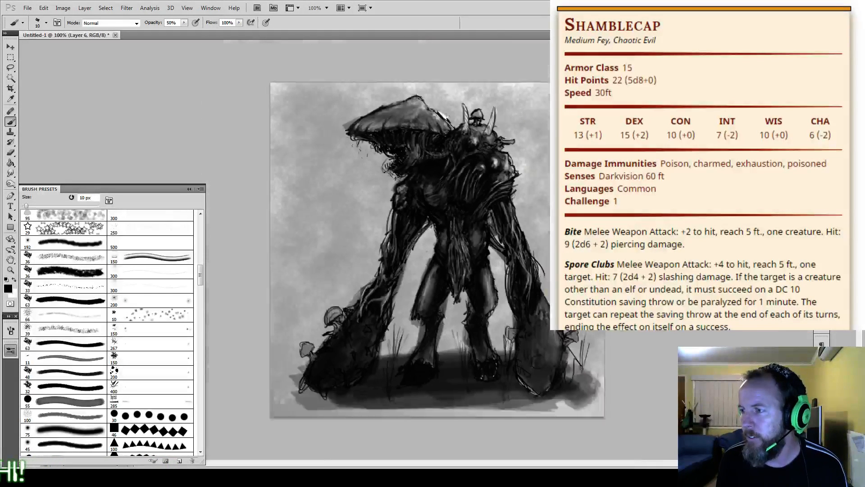
pyautogui.hotkey('ctrl', '+')
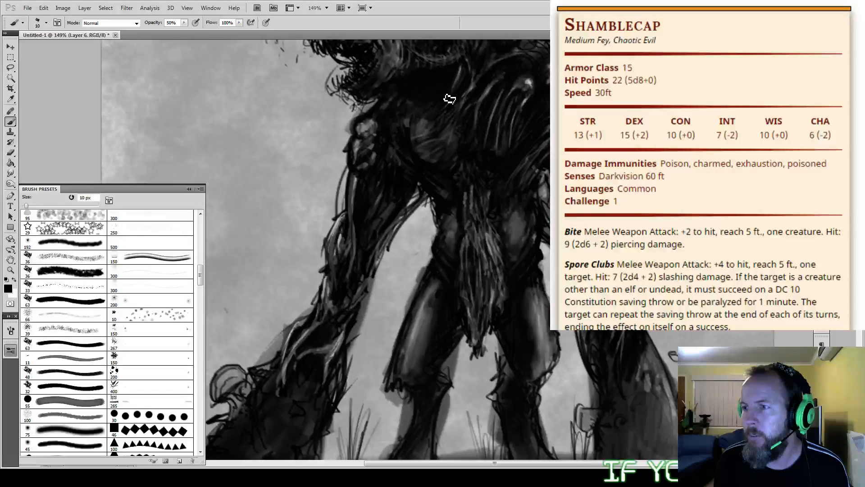
pyautogui.press('x')
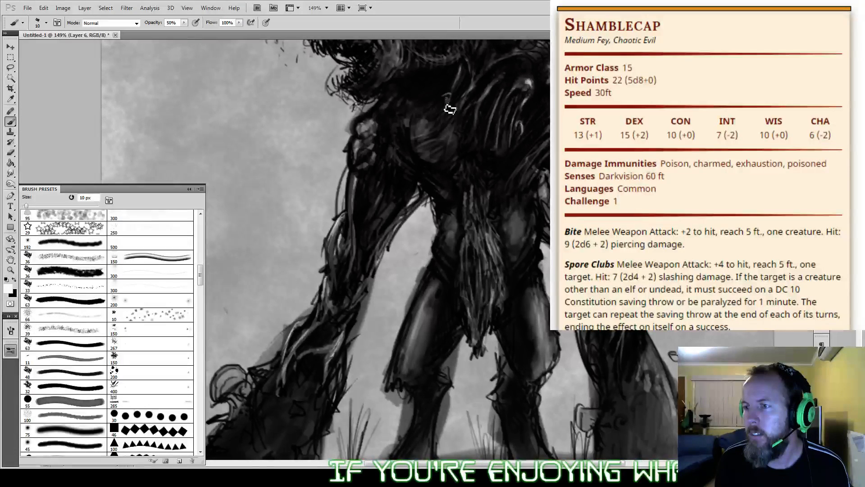
pyautogui.moveTo(445, 101); pyautogui.dragTo(464, 175)
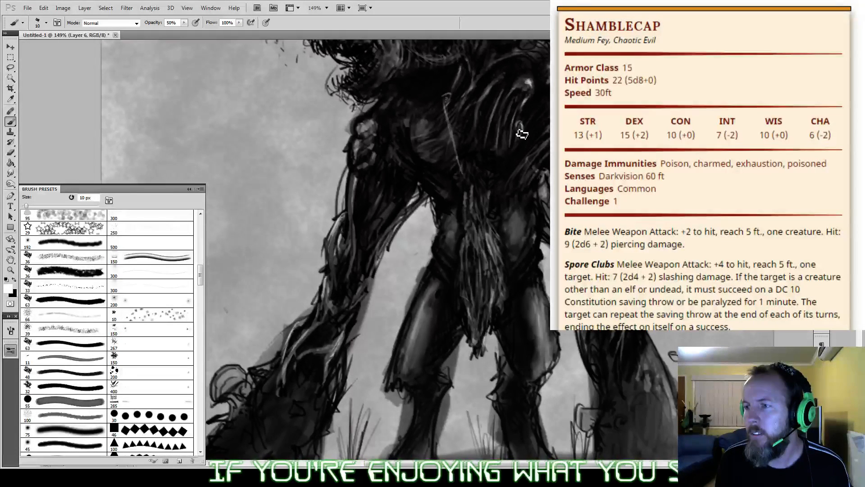
pyautogui.moveTo(521, 130); pyautogui.dragTo(507, 176)
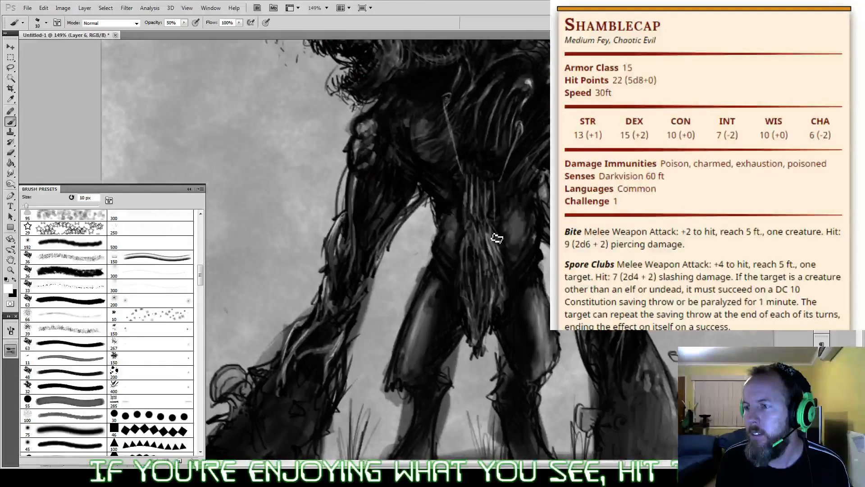
# Step: Paint a hanging panel of pale vertical slats in white at 20% opacity between the ends of the cords
pyautogui.moveTo(466, 175)
pyautogui.mouseDown()
pyautogui.moveTo(501, 180)
pyautogui.moveTo(498, 219)
pyautogui.moveTo(471, 211)
pyautogui.mouseUp()
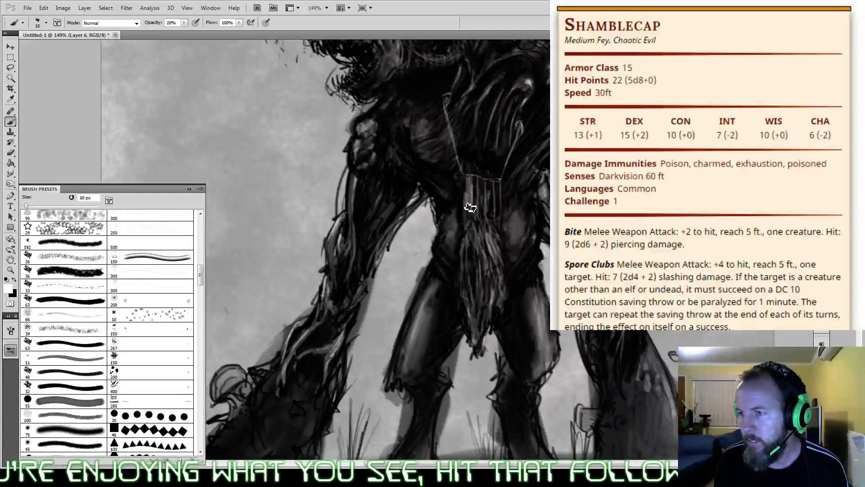
pyautogui.moveTo(476, 211); pyautogui.dragTo(480, 183)
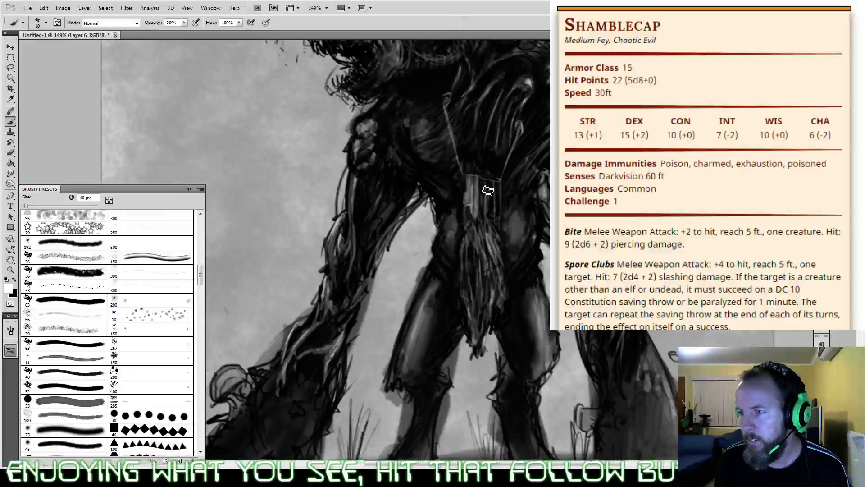
pyautogui.moveTo(485, 222)
pyautogui.mouseDown()
pyautogui.moveTo(480, 190)
pyautogui.moveTo(480, 237)
pyautogui.moveTo(488, 185)
pyautogui.moveTo(499, 236)
pyautogui.mouseUp()
pyautogui.moveTo(501, 198)
pyautogui.mouseDown()
pyautogui.moveTo(500, 250)
pyautogui.moveTo(499, 223)
pyautogui.mouseUp()
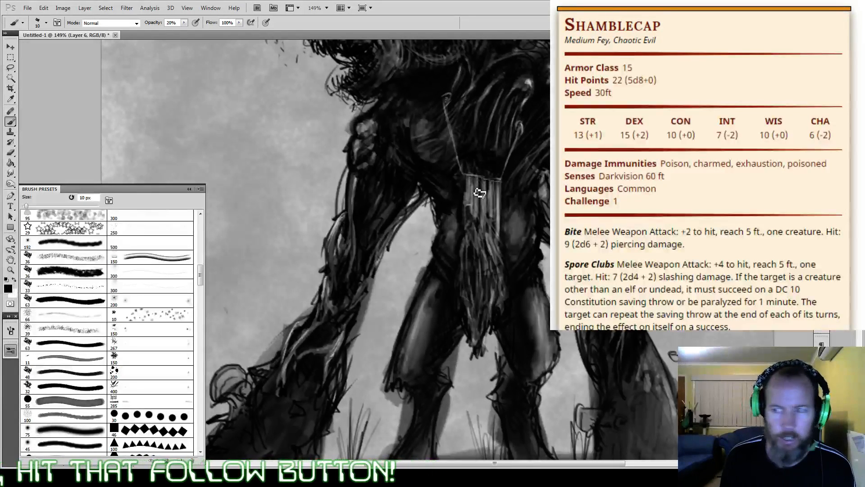
# Step: Paint dark bands across the slatted panel and shade the shoulder spikes in black at 60% opacity with a 9 px brush
pyautogui.press('x')
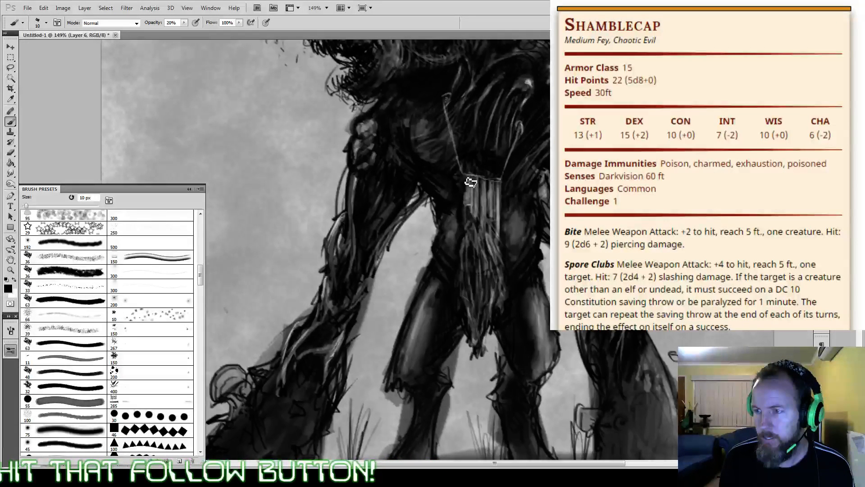
pyautogui.press('6')
pyautogui.press('[')
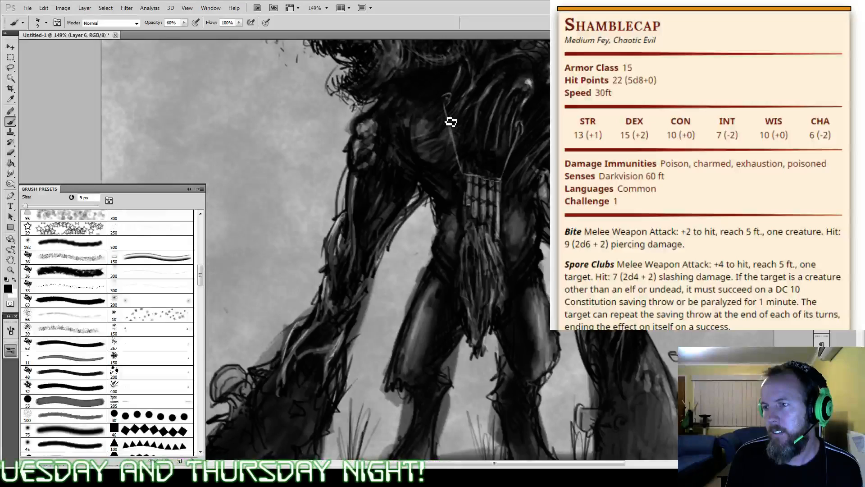
pyautogui.moveTo(451, 122); pyautogui.dragTo(433, 252)
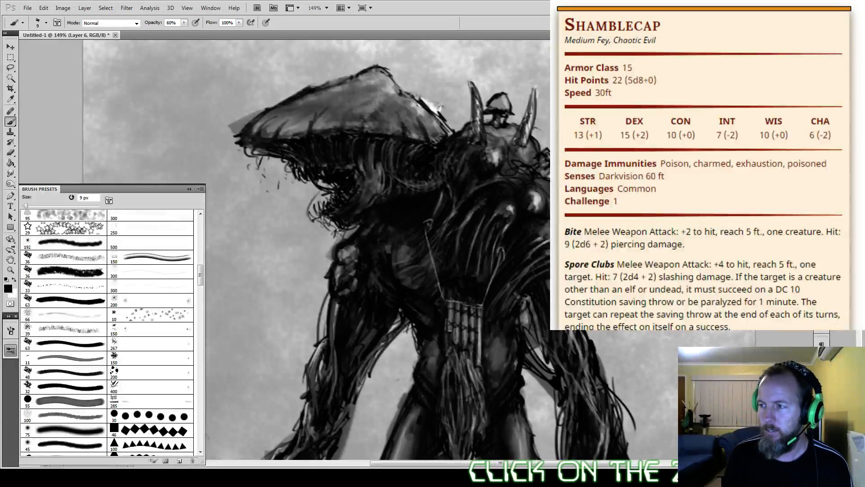
# Step: Darken the rounded growths on the left shoulder in black, and blend them with faint white and black strokes at 10% opacity
pyautogui.moveTo(534, 117)
pyautogui.mouseDown()
pyautogui.moveTo(579, 40)
pyautogui.moveTo(590, 59)
pyautogui.moveTo(589, 79)
pyautogui.moveTo(579, 80)
pyautogui.moveTo(576, 63)
pyautogui.mouseUp()
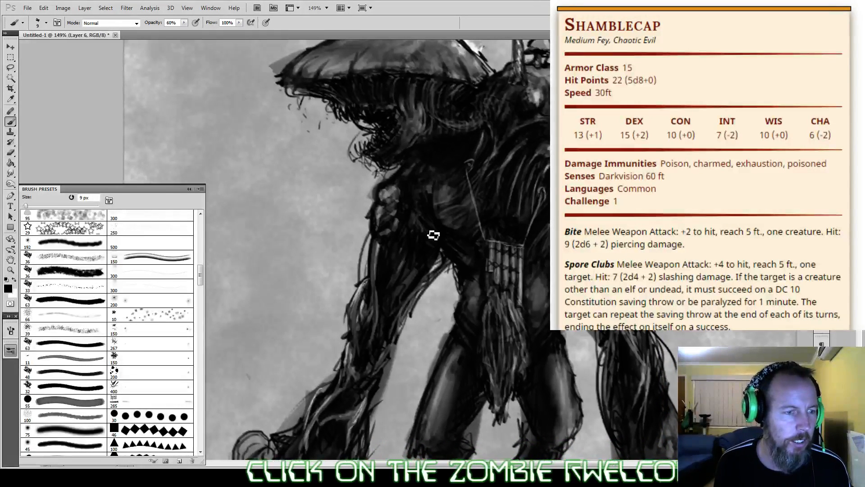
pyautogui.moveTo(405, 270)
pyautogui.mouseDown()
pyautogui.moveTo(431, 185)
pyautogui.moveTo(440, 221)
pyautogui.moveTo(435, 302)
pyautogui.moveTo(458, 268)
pyautogui.moveTo(468, 128)
pyautogui.moveTo(423, 313)
pyautogui.moveTo(433, 295)
pyautogui.moveTo(406, 324)
pyautogui.mouseUp()
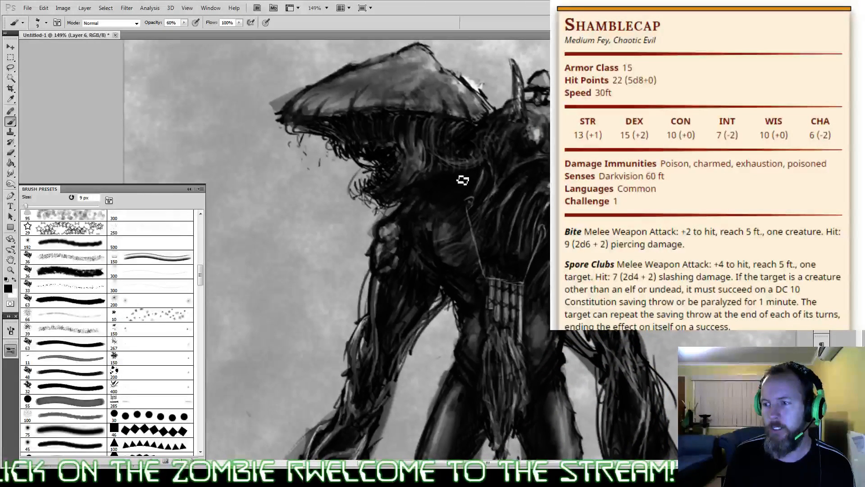
pyautogui.moveTo(631, 205); pyautogui.dragTo(523, 201)
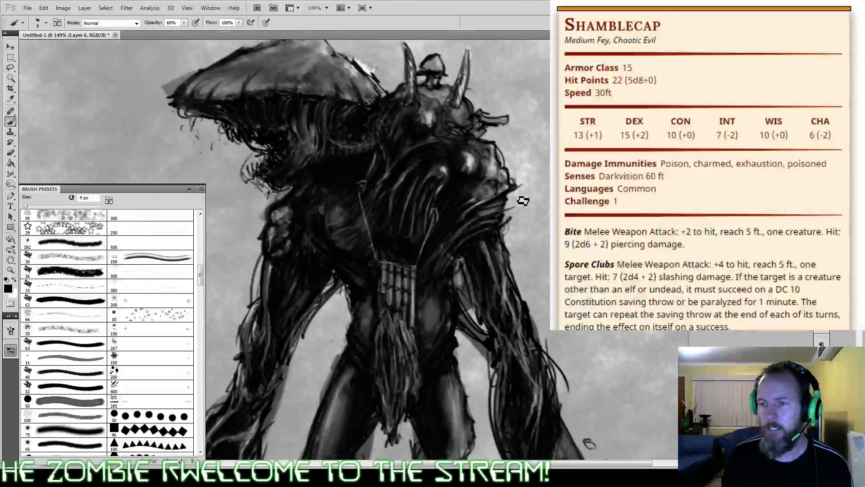
pyautogui.click(323, 187)
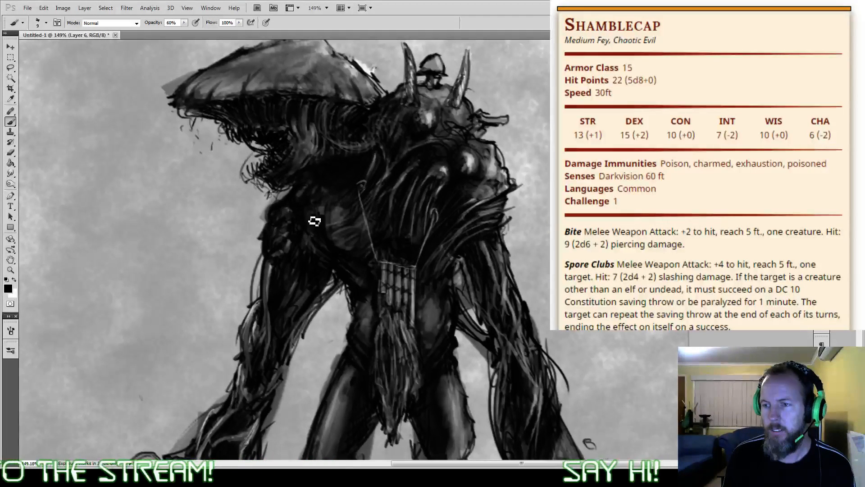
pyautogui.press('x')
pyautogui.press('1')
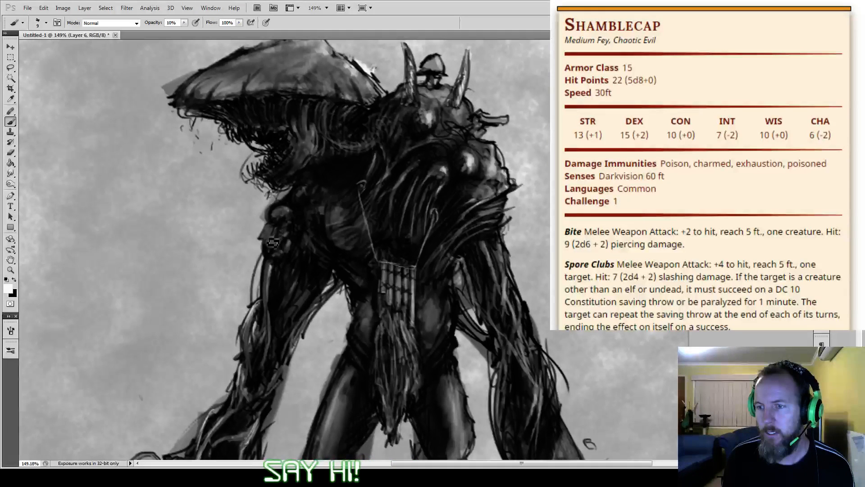
pyautogui.press('x')
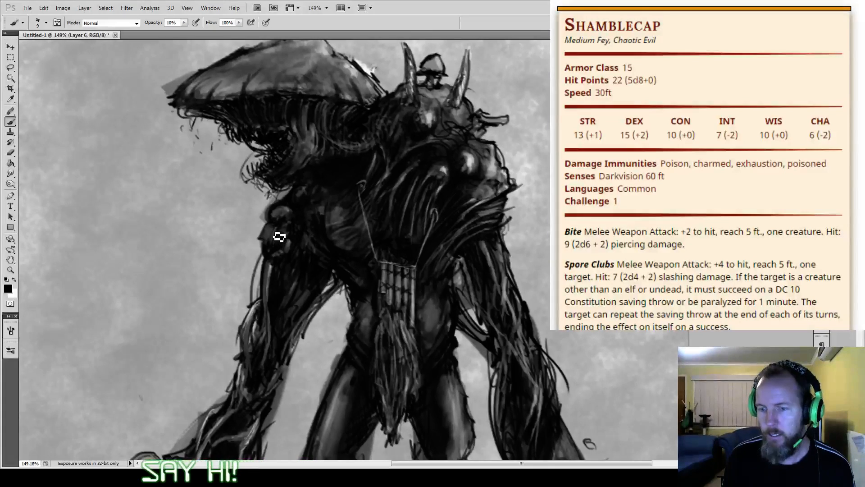
# Step: Paint white teeth along the upper and lower jaws at 50% opacity, and reduce the brush opacity to 10% for faint touches
pyautogui.press('5')
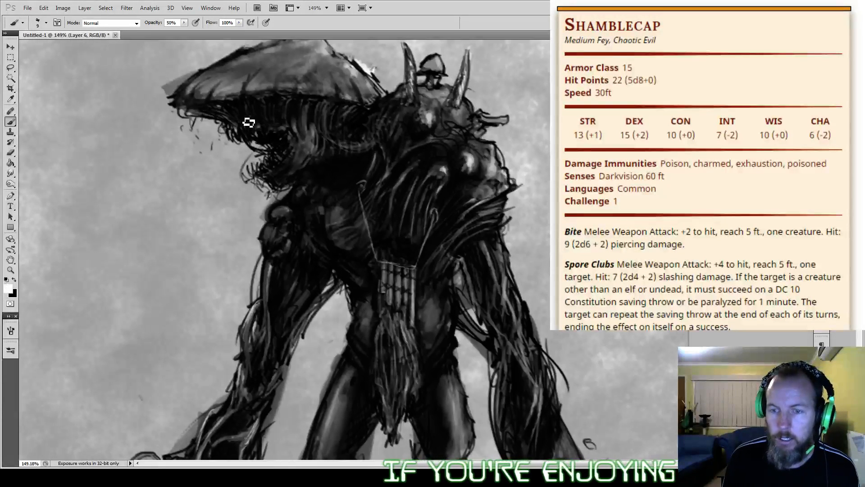
pyautogui.press('x')
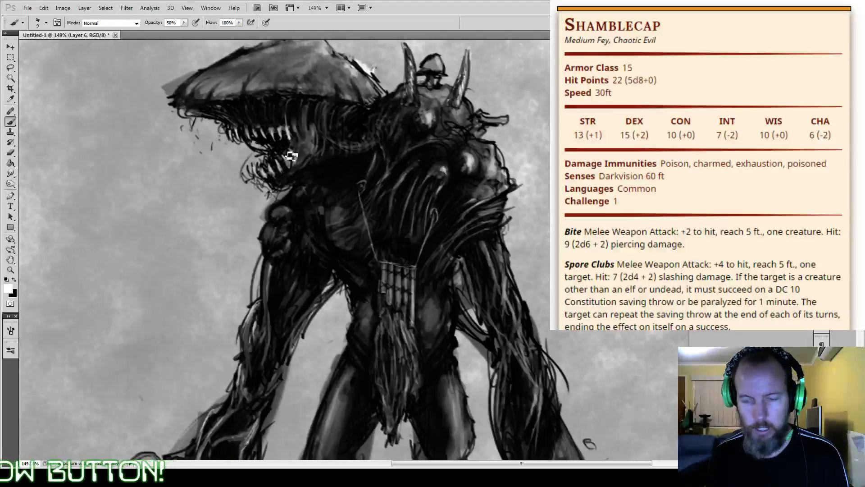
pyautogui.press('1')
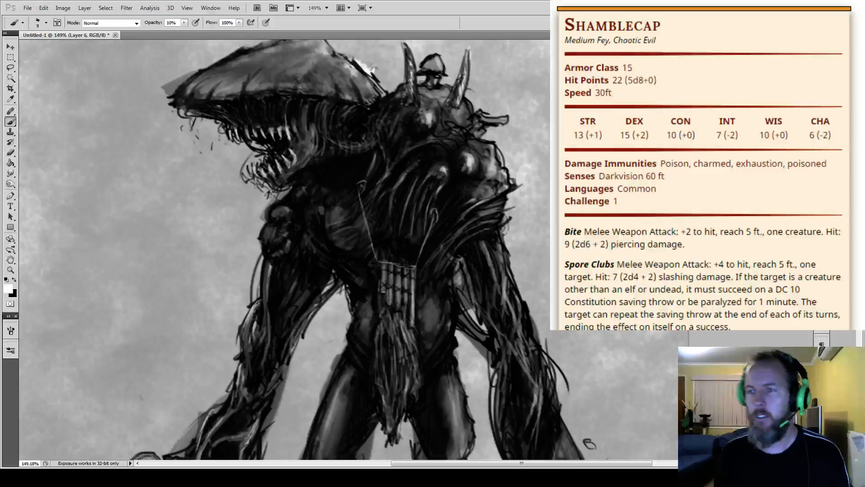
pyautogui.moveTo(360, 343)
pyautogui.mouseDown()
pyautogui.moveTo(374, 225)
pyautogui.moveTo(416, 188)
pyautogui.moveTo(413, 157)
pyautogui.moveTo(378, 202)
pyautogui.moveTo(383, 254)
pyautogui.moveTo(368, 351)
pyautogui.mouseUp()
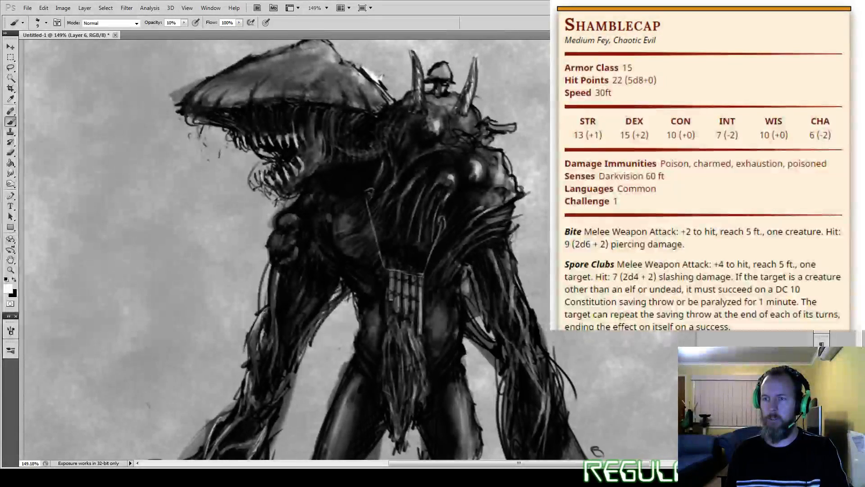
pyautogui.moveTo(462, 211); pyautogui.dragTo(457, 206)
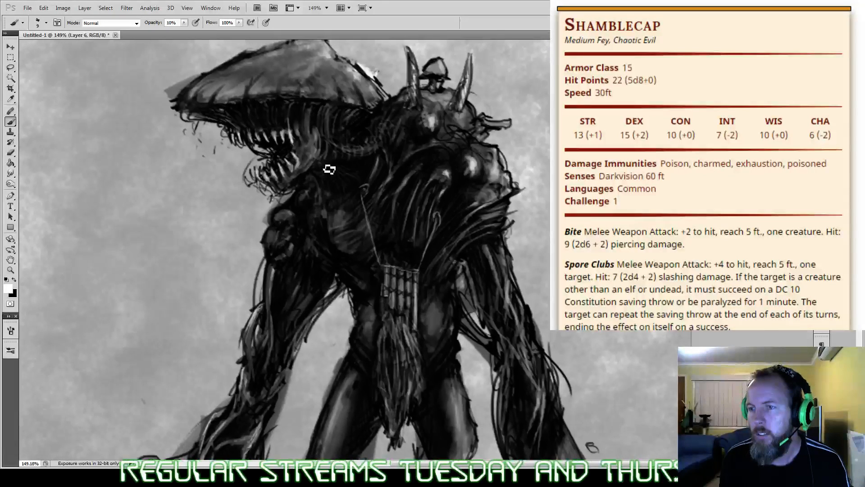
# Step: Darken the two mushrooms on the left club and add round growths to its surface in black at 70% opacity
pyautogui.moveTo(333, 288); pyautogui.dragTo(368, 108)
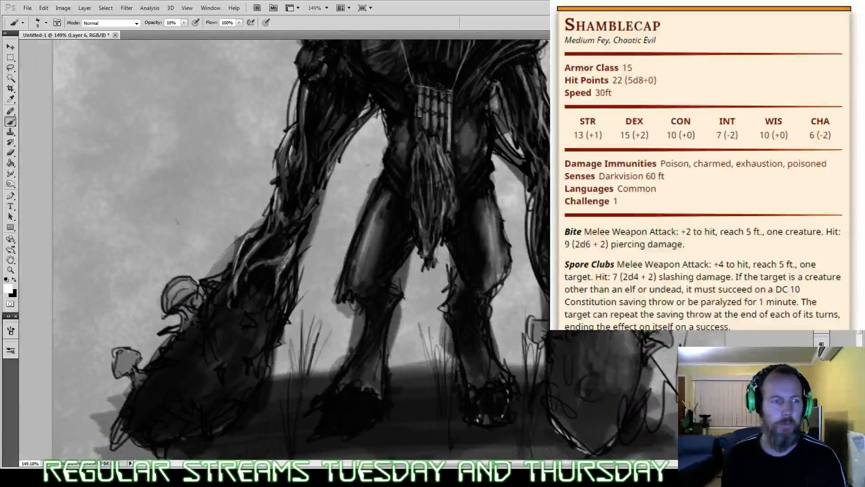
pyautogui.moveTo(368, 207); pyautogui.dragTo(398, 167)
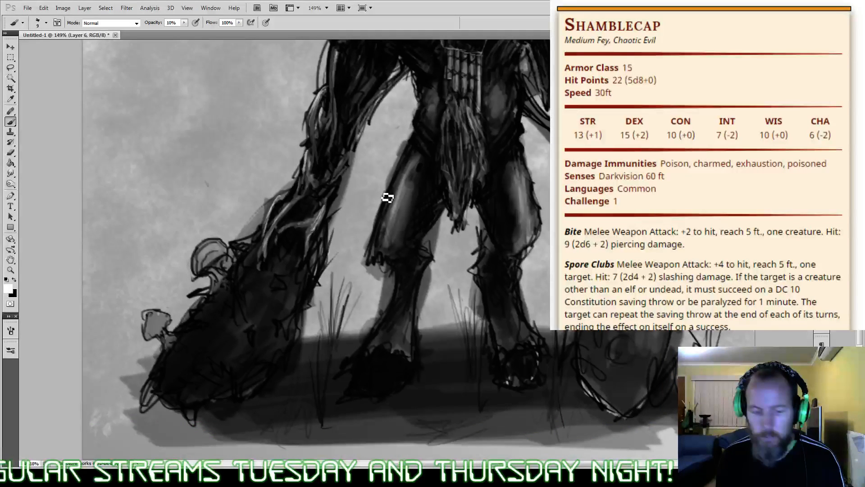
pyautogui.press('x')
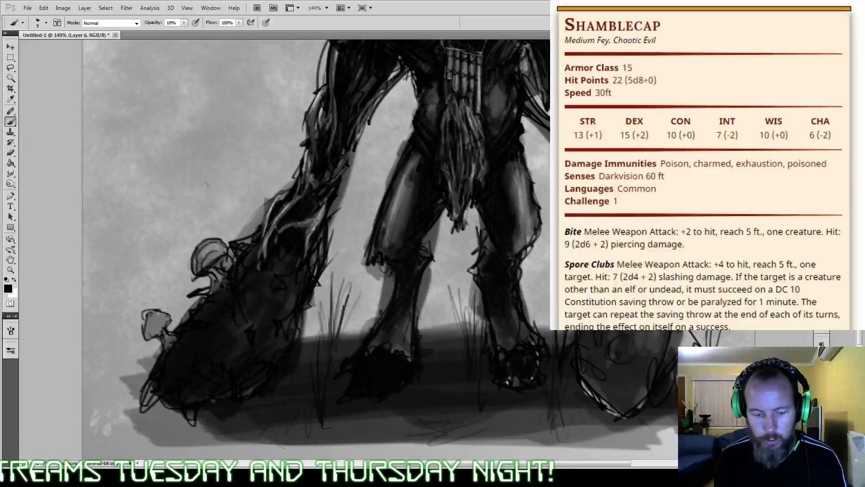
pyautogui.press('7')
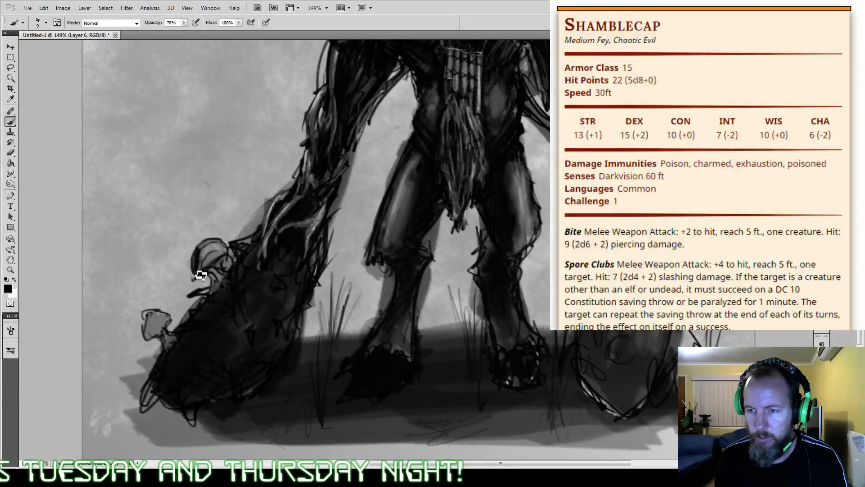
pyautogui.moveTo(201, 275); pyautogui.dragTo(213, 252)
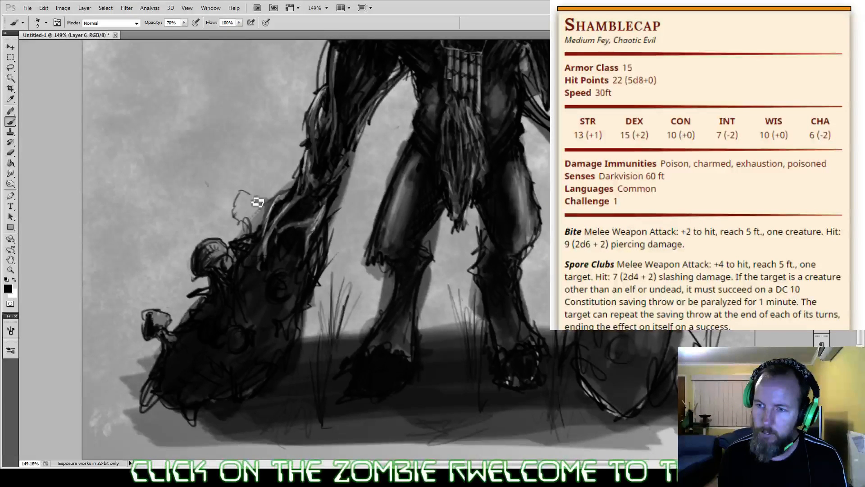
# Step: Outline and shade a third small mushroom near the top of the left club, and refine the shading beneath the middle mushroom's cap
pyautogui.moveTo(257, 202)
pyautogui.mouseDown()
pyautogui.moveTo(250, 225)
pyautogui.moveTo(260, 215)
pyautogui.moveTo(250, 202)
pyautogui.moveTo(234, 212)
pyautogui.moveTo(241, 233)
pyautogui.moveTo(260, 225)
pyautogui.mouseUp()
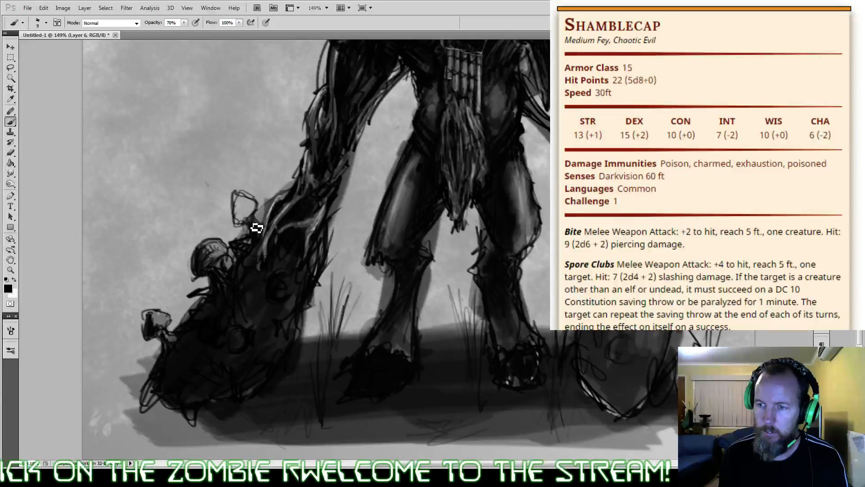
pyautogui.moveTo(235, 197); pyautogui.dragTo(240, 226)
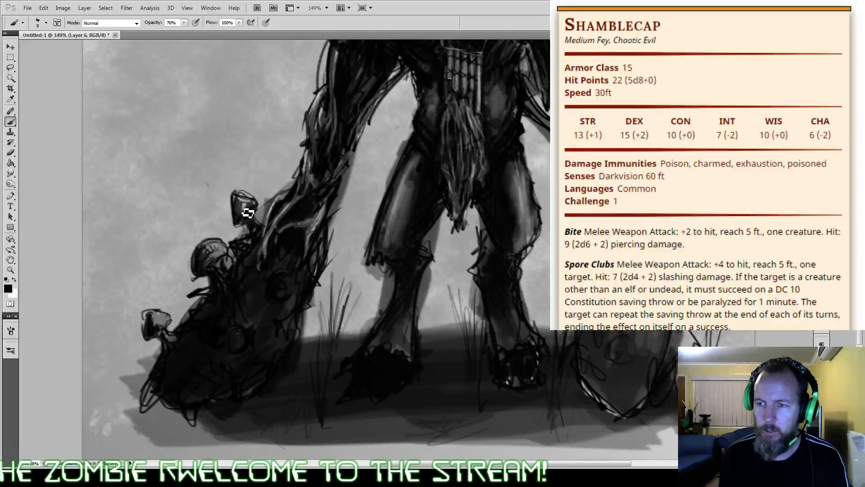
pyautogui.moveTo(248, 212)
pyautogui.mouseDown()
pyautogui.moveTo(248, 233)
pyautogui.moveTo(267, 231)
pyautogui.mouseUp()
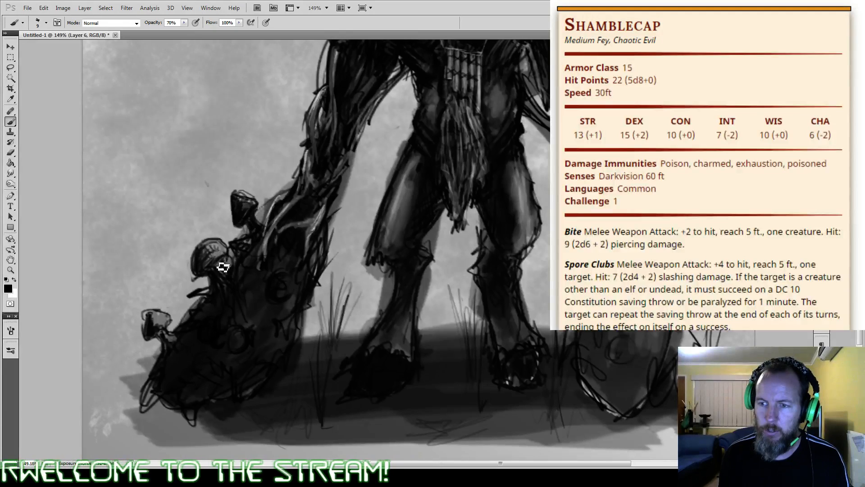
pyautogui.moveTo(231, 258); pyautogui.dragTo(215, 279)
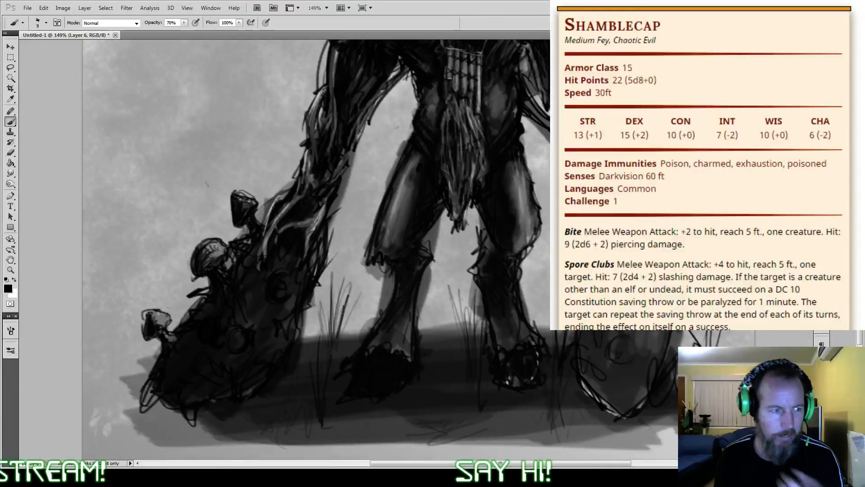
# Step: Redraw the outline of the mushroom on the right club's inner edge in black at 60% opacity with a 7 px brush
pyautogui.moveTo(451, 253)
pyautogui.mouseDown()
pyautogui.moveTo(402, 297)
pyautogui.moveTo(402, 252)
pyautogui.mouseUp()
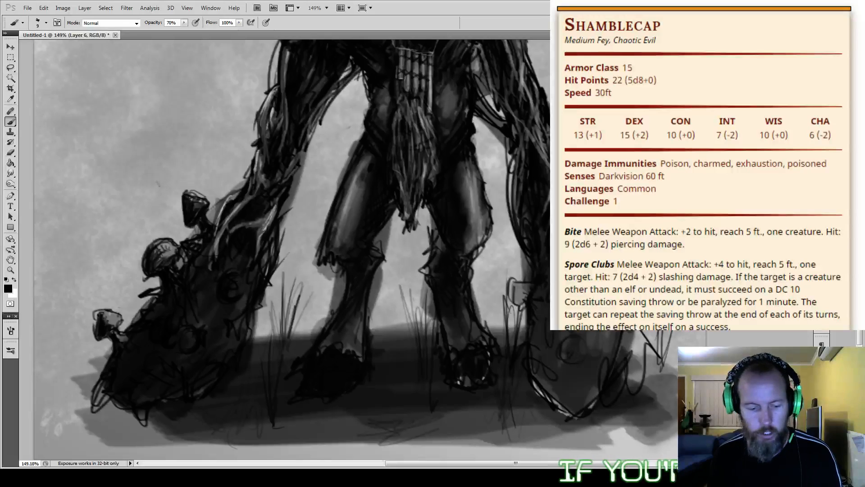
pyautogui.press('6')
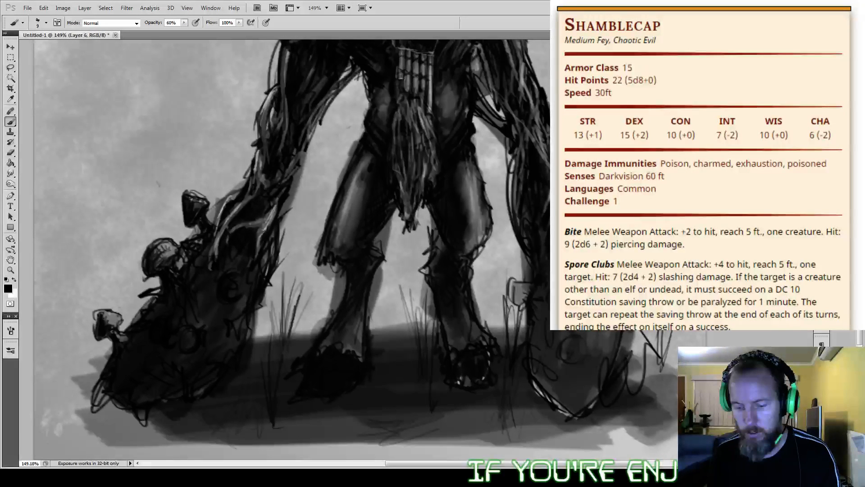
pyautogui.press('[')
pyautogui.press('[')
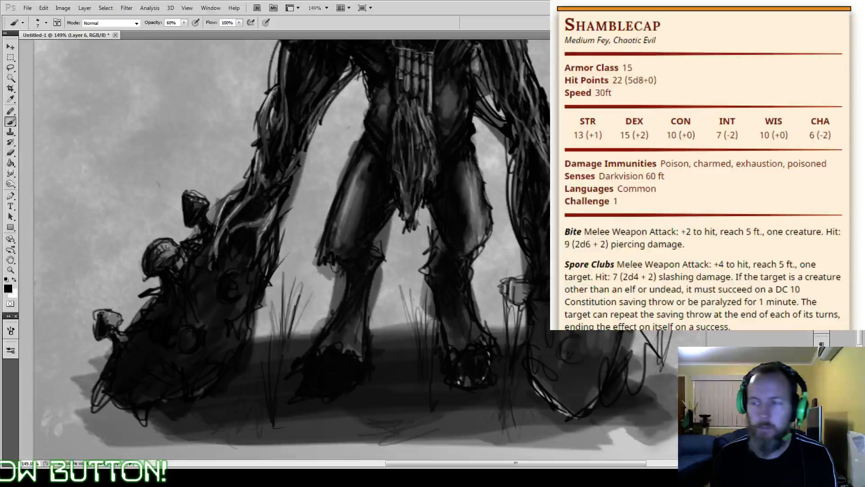
pyautogui.moveTo(316, 180); pyautogui.dragTo(360, 202)
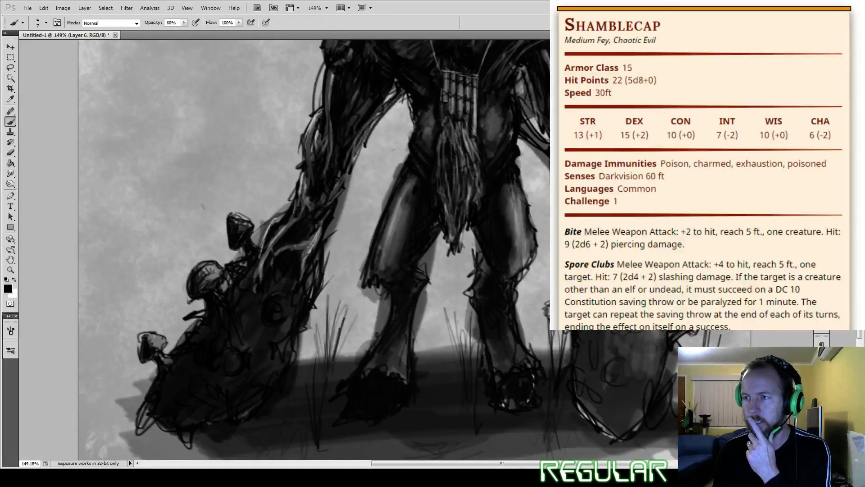
# Step: Sketch a jagged ridge on the left club's inner edge in black at 60% opacity, and fill it in with a 20 px brush
pyautogui.moveTo(315, 226); pyautogui.dragTo(256, 203)
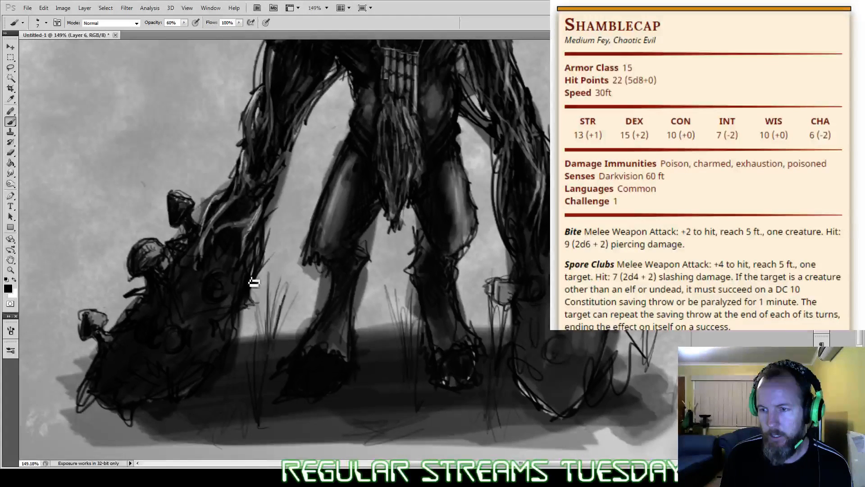
pyautogui.moveTo(254, 282); pyautogui.dragTo(198, 329)
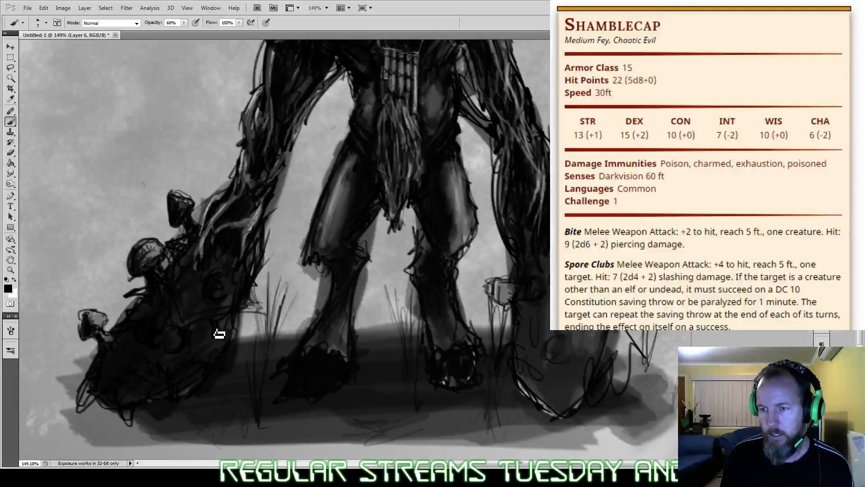
pyautogui.moveTo(253, 283)
pyautogui.mouseDown()
pyautogui.moveTo(269, 314)
pyautogui.moveTo(201, 315)
pyautogui.mouseUp()
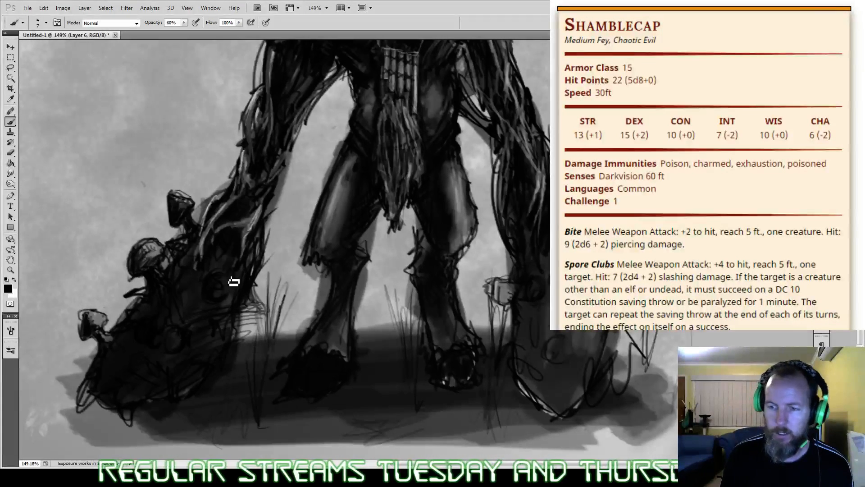
pyautogui.press(']')
pyautogui.press(']')
pyautogui.press(']')
pyautogui.press(']')
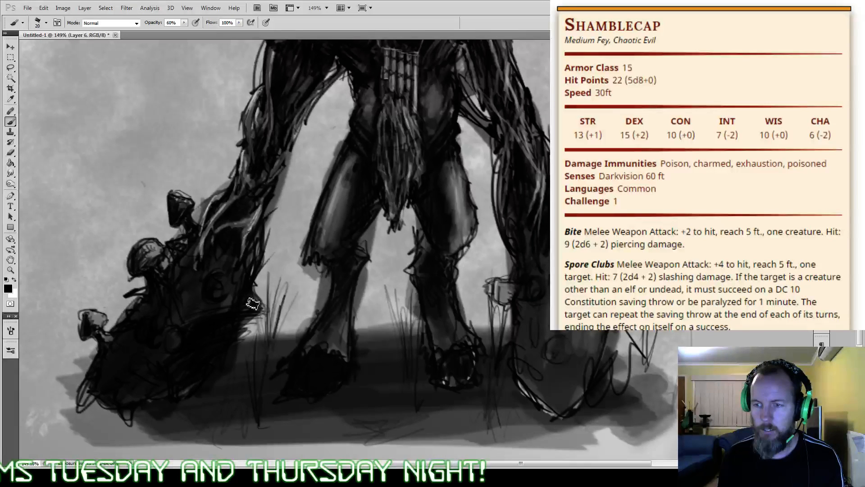
pyautogui.moveTo(252, 303)
pyautogui.mouseDown()
pyautogui.moveTo(257, 264)
pyautogui.moveTo(225, 306)
pyautogui.moveTo(178, 331)
pyautogui.moveTo(211, 327)
pyautogui.moveTo(224, 314)
pyautogui.moveTo(214, 294)
pyautogui.mouseUp()
# Step: Paint faint white bristle strokes below the ridge along the left club's lower inner side at 10% opacity
pyautogui.press('x')
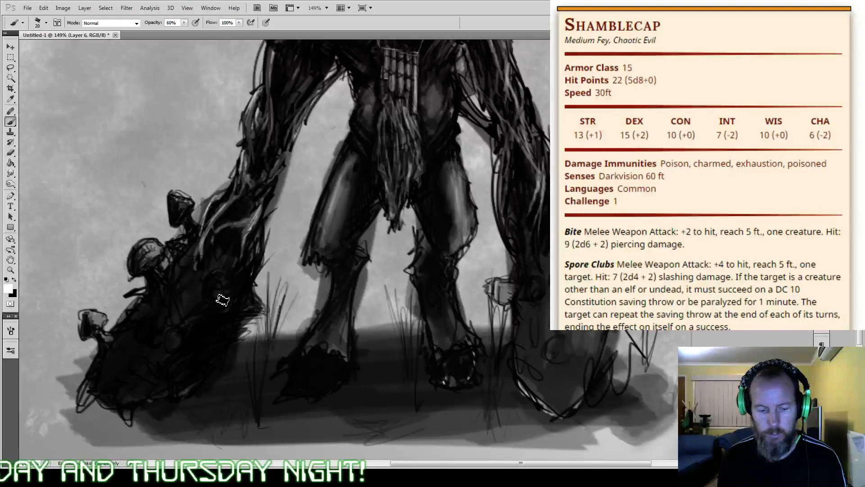
pyautogui.press('1')
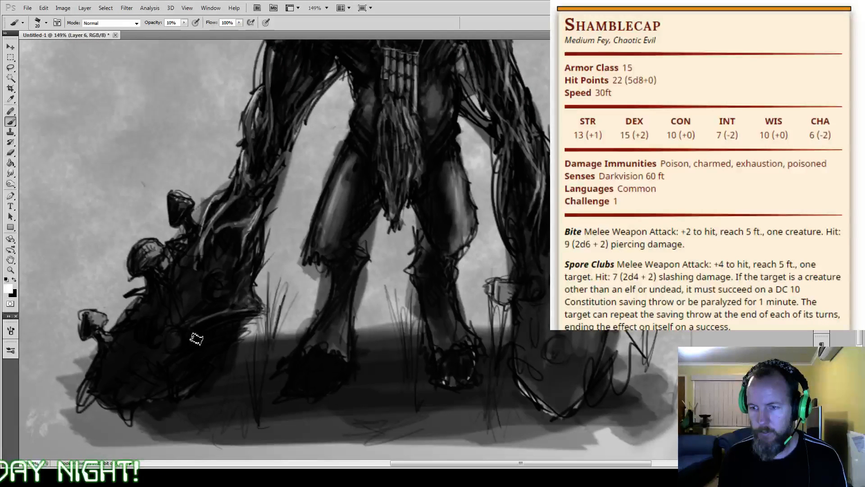
pyautogui.moveTo(174, 388); pyautogui.dragTo(239, 336)
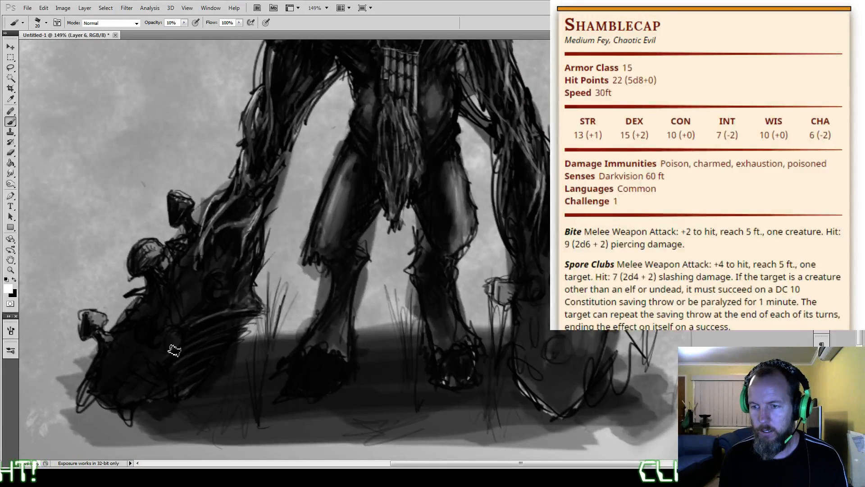
pyautogui.moveTo(145, 394)
pyautogui.mouseDown()
pyautogui.moveTo(176, 391)
pyautogui.moveTo(238, 336)
pyautogui.mouseUp()
# Step: Darken the gaps between the bristles in black, and brighten the upper bristles with white strokes at 50% opacity
pyautogui.press('x')
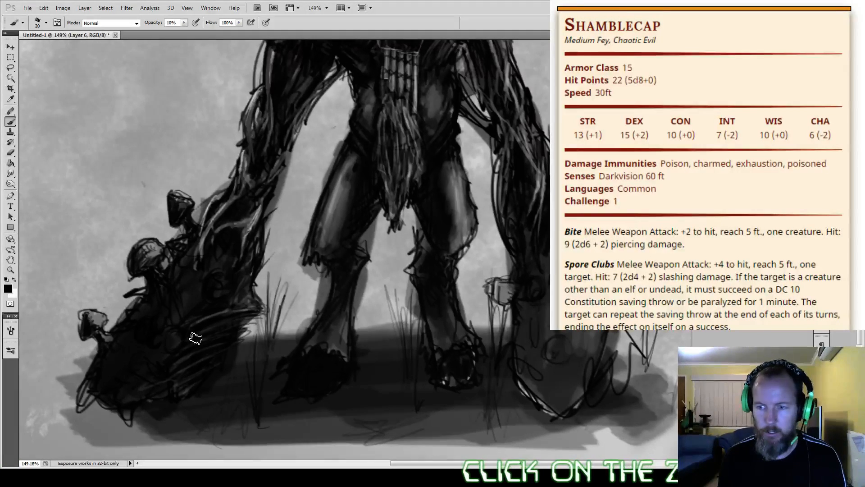
pyautogui.moveTo(196, 338)
pyautogui.mouseDown()
pyautogui.moveTo(215, 332)
pyautogui.moveTo(187, 349)
pyautogui.moveTo(239, 324)
pyautogui.mouseUp()
pyautogui.press('5')
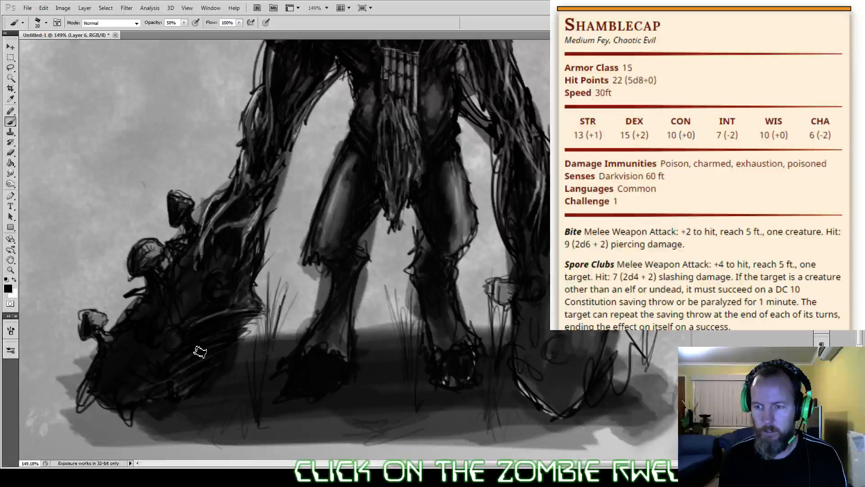
pyautogui.press('x')
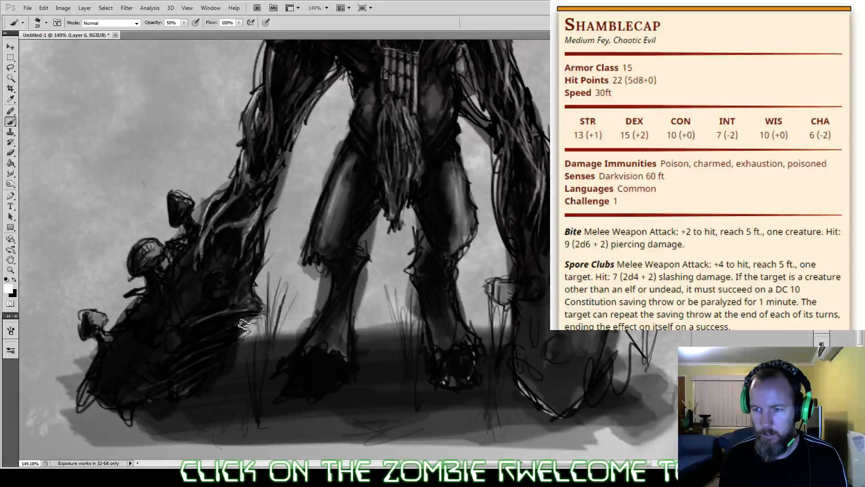
pyautogui.moveTo(248, 320); pyautogui.dragTo(205, 338)
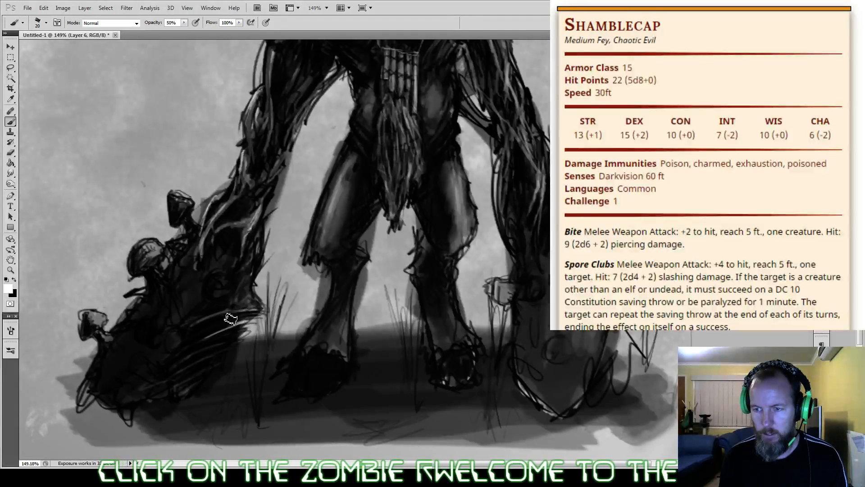
pyautogui.moveTo(254, 309)
pyautogui.mouseDown()
pyautogui.moveTo(219, 322)
pyautogui.moveTo(245, 315)
pyautogui.moveTo(186, 346)
pyautogui.mouseUp()
pyautogui.press('1')
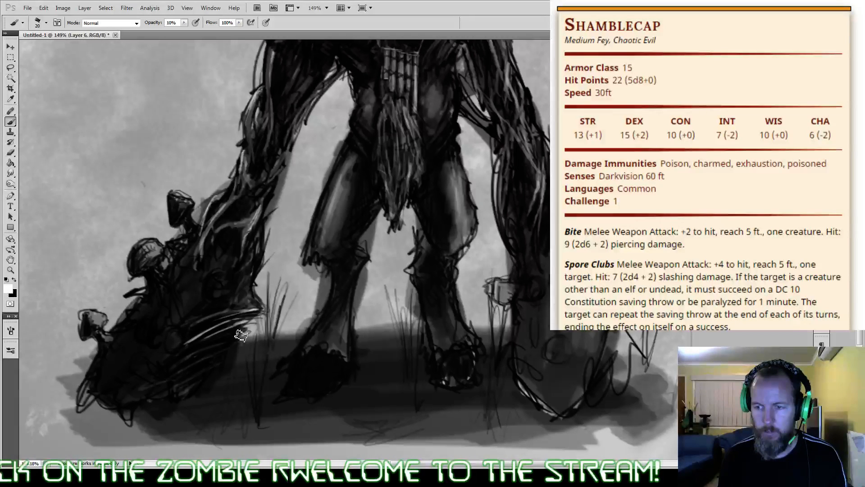
pyautogui.press('[')
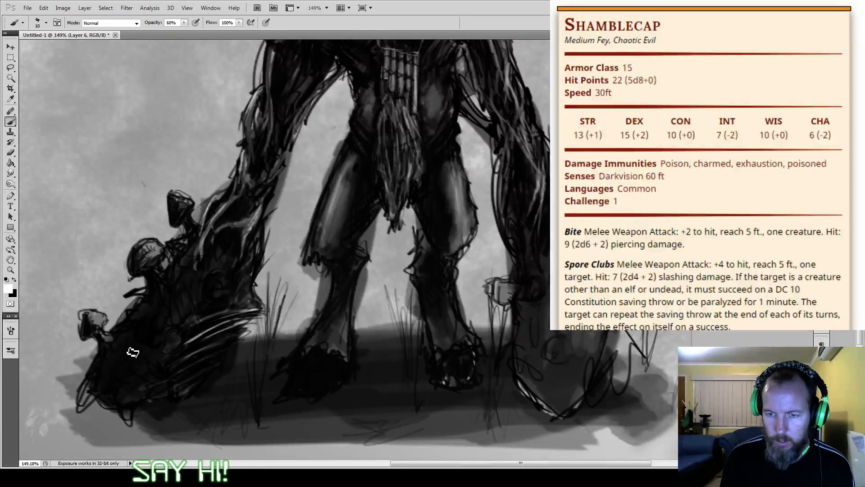
# Step: Texture the left club's surface with fine black strokes at 70% opacity, and return to white at 10% opacity
pyautogui.press('x')
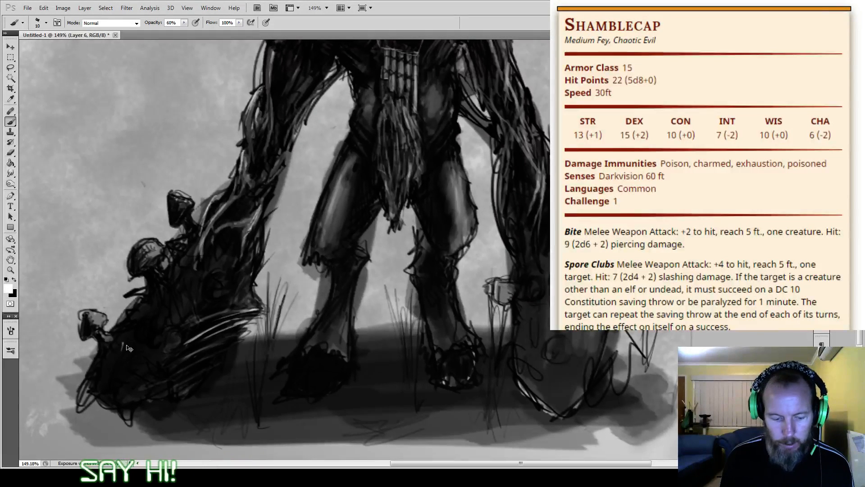
pyautogui.press('1')
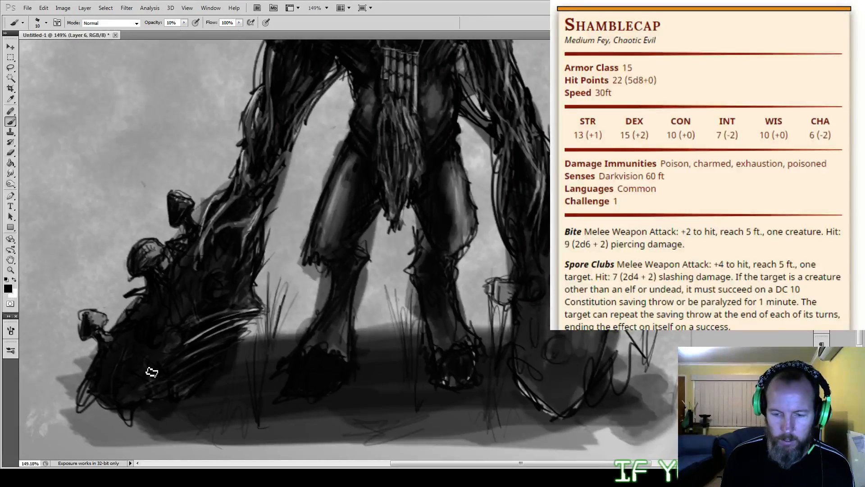
pyautogui.press('7')
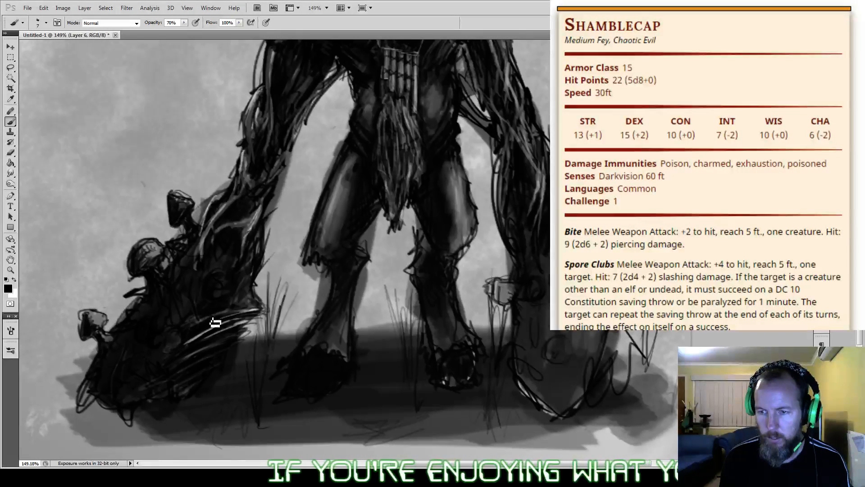
pyautogui.press('x')
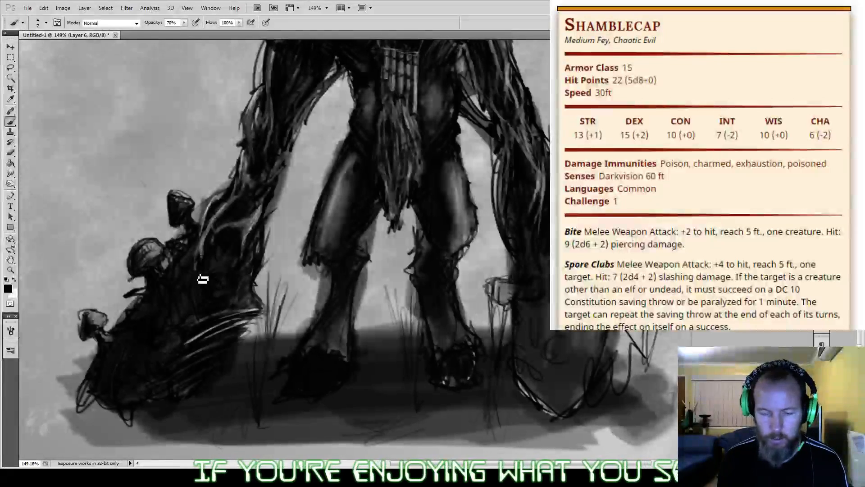
pyautogui.press('1')
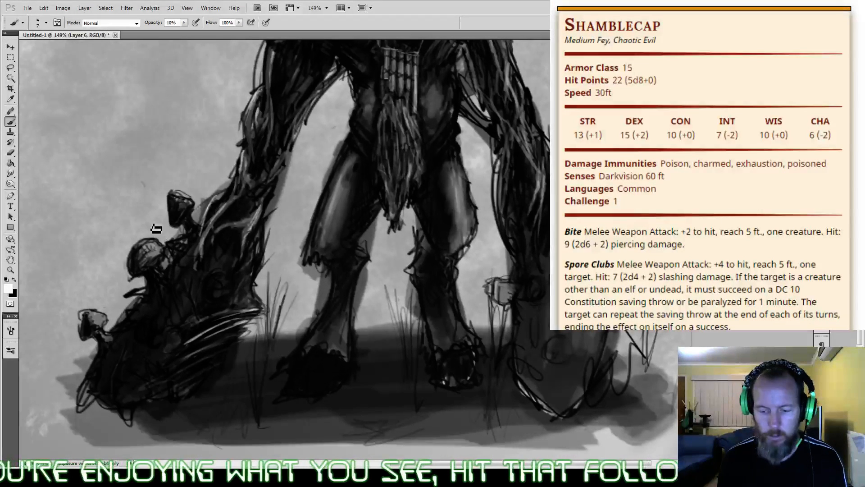
# Step: Choose the soft tapered 220 px brush preset
pyautogui.click(10, 350)
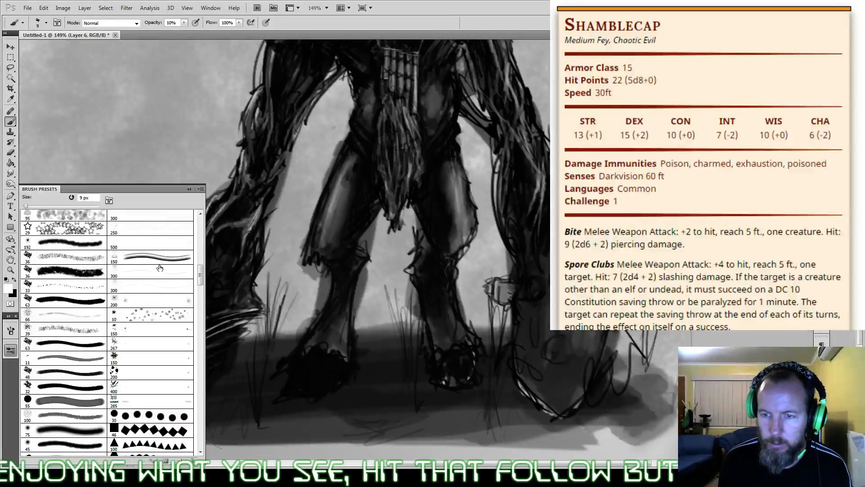
pyautogui.scroll(-10, 203, 311)
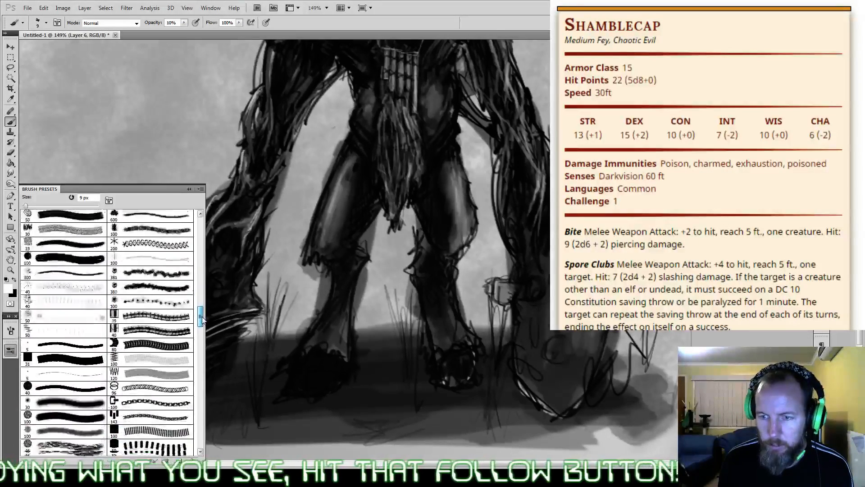
pyautogui.moveTo(202, 323)
pyautogui.mouseDown()
pyautogui.moveTo(200, 228)
pyautogui.moveTo(201, 397)
pyautogui.mouseUp()
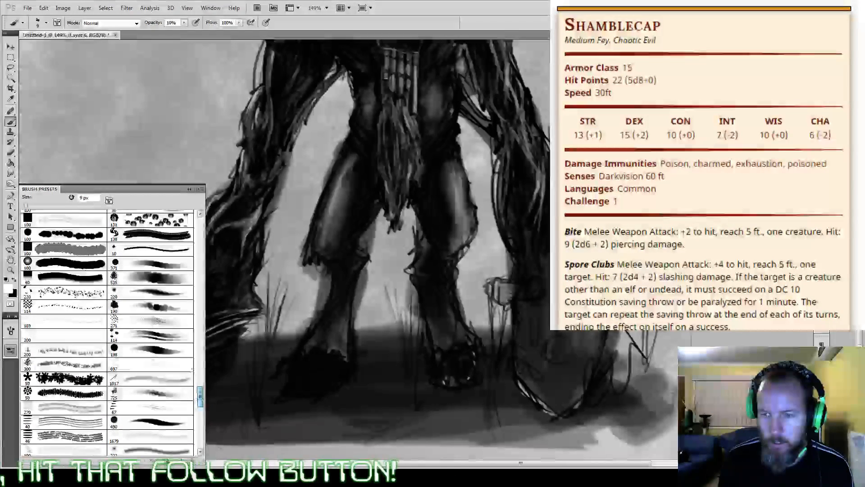
pyautogui.click(187, 290)
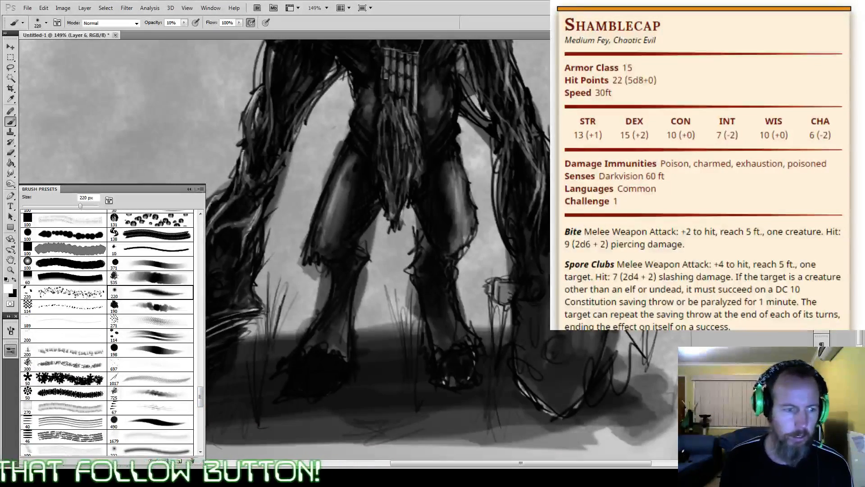
pyautogui.click(10, 350)
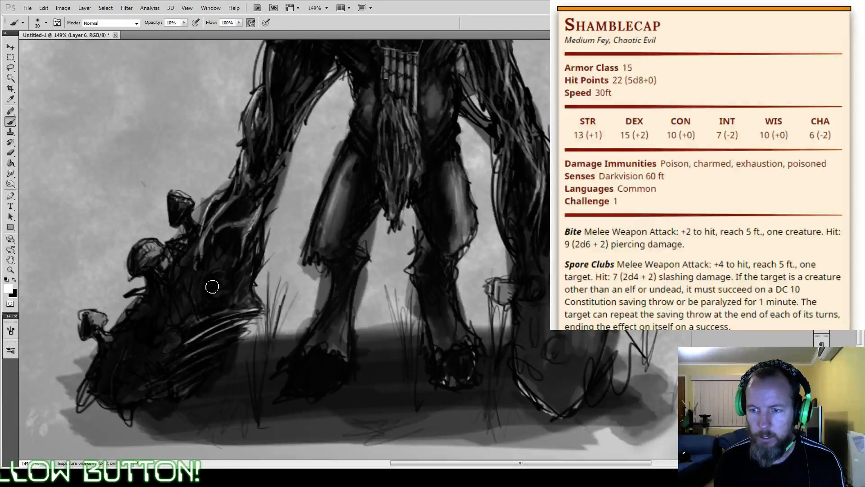
# Step: Highlight the round growth above the ridge with a 5 px white brush at 10% opacity and 50% flow
pyautogui.press('[')
pyautogui.press('[')
pyautogui.press('[')
pyautogui.press('[')
pyautogui.press('[')
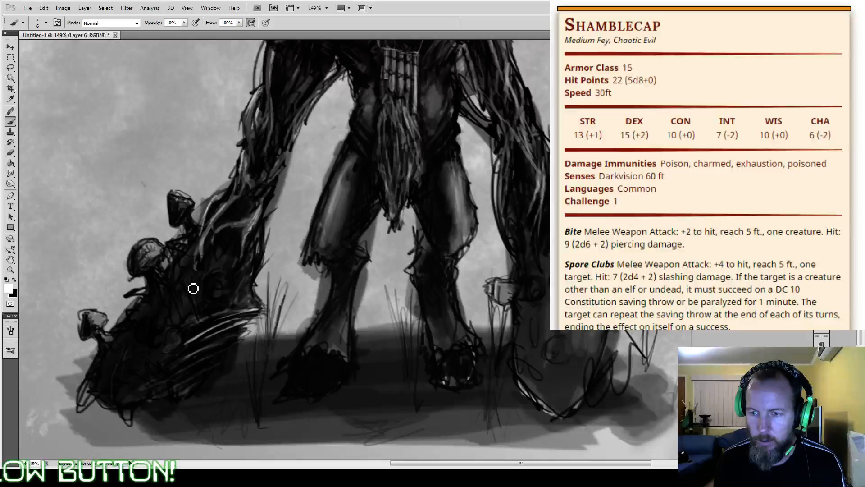
pyautogui.press('[')
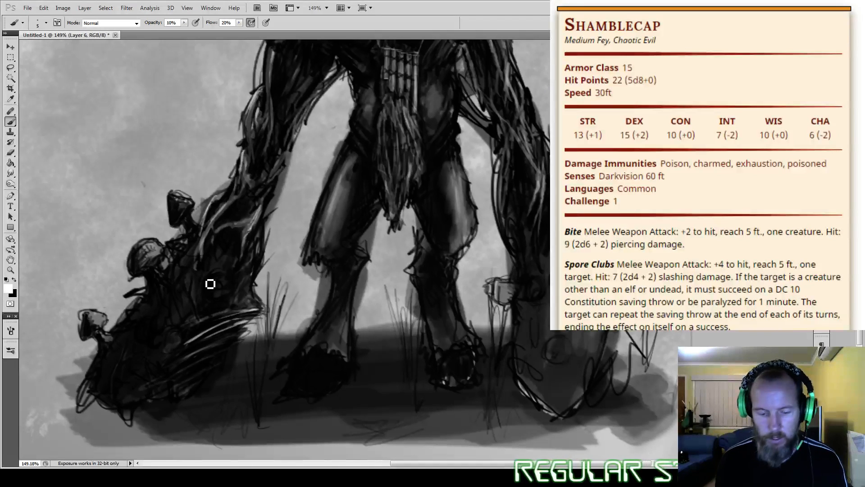
pyautogui.hotkey('shift', '5')
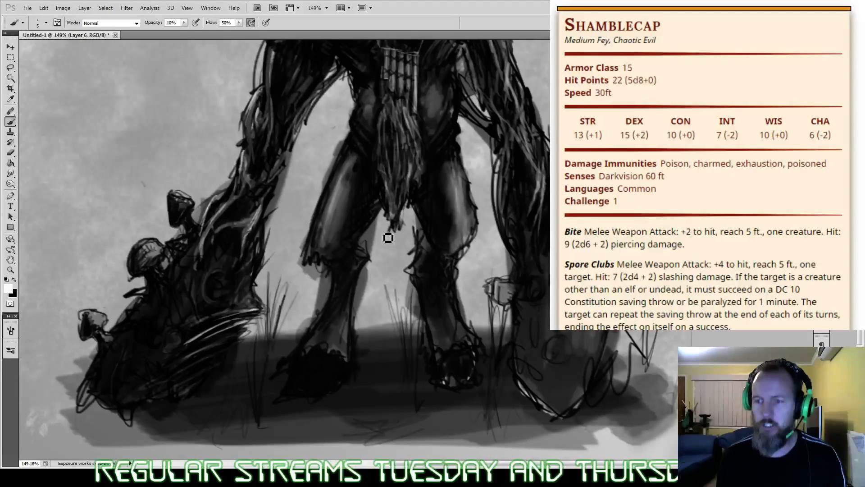
# Step: Sample black from the left club and tone down the pale tendrils at its top with a 60 px brush at 70% flow
pyautogui.keyDown('alt'); pyautogui.click(247, 239); pyautogui.keyUp('alt')
pyautogui.press(']')
pyautogui.press(']')
pyautogui.press(']')
pyautogui.press(']')
pyautogui.press(']')
pyautogui.press(']')
pyautogui.press(']')
pyautogui.press(']')
pyautogui.press(']')
pyautogui.press(']')
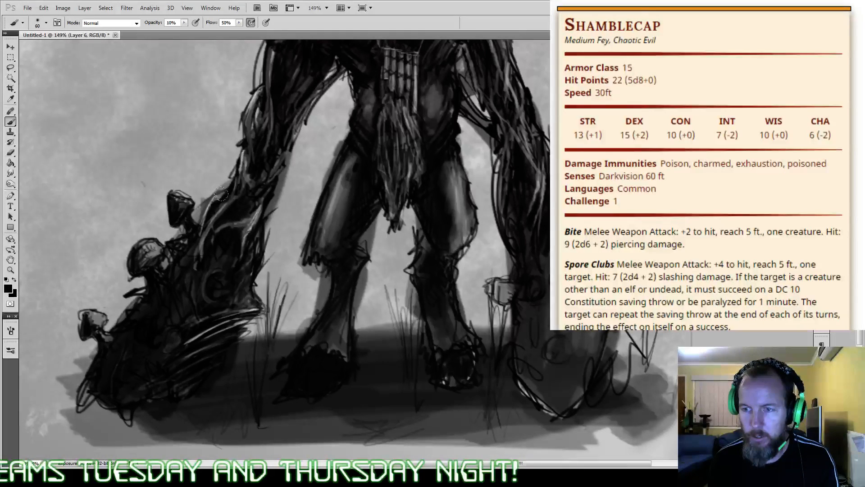
pyautogui.hotkey('shift', '7')
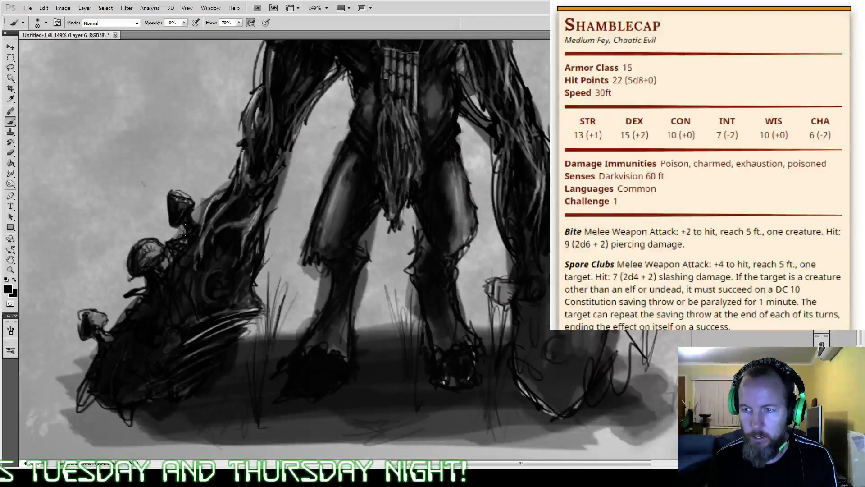
pyautogui.moveTo(189, 229)
pyautogui.mouseDown()
pyautogui.moveTo(227, 239)
pyautogui.moveTo(236, 222)
pyautogui.mouseUp()
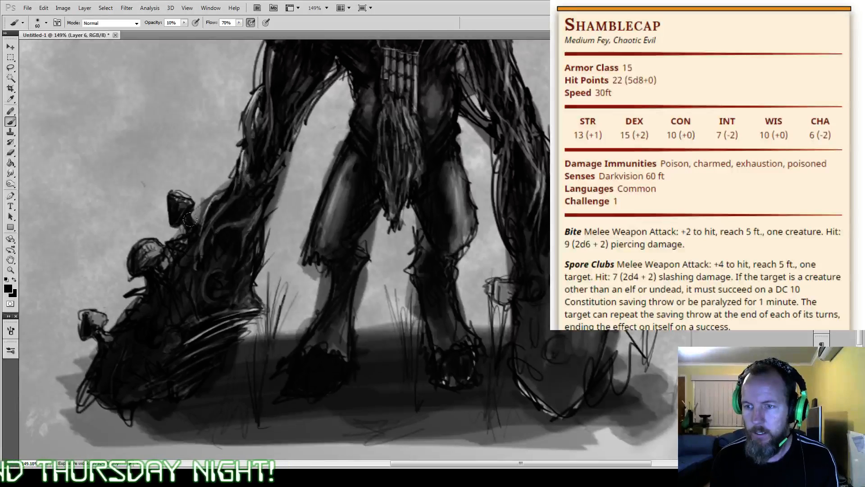
pyautogui.moveTo(197, 219); pyautogui.dragTo(240, 207)
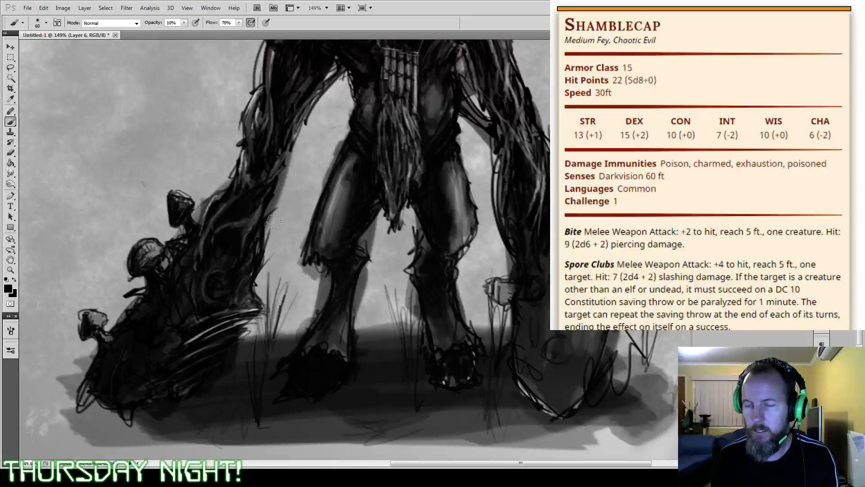
# Step: Darken the areas between the tendrils on the upper left club with a small black brush at 75% opacity and 100% flow
pyautogui.press('p')
pyautogui.press('b')
pyautogui.press('[')
pyautogui.press('[')
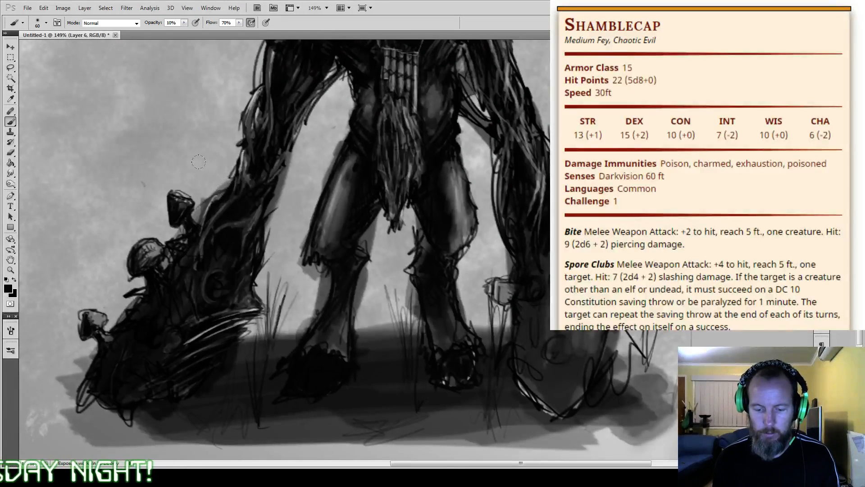
pyautogui.press('[')
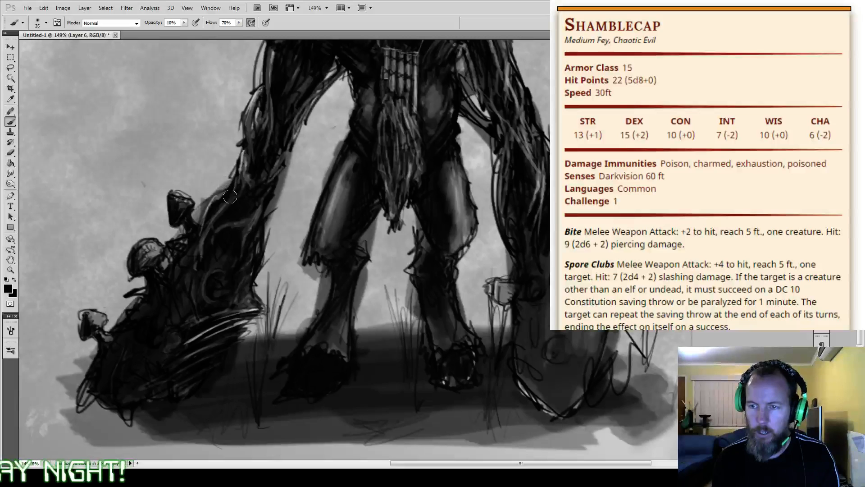
pyautogui.press('[')
pyautogui.press('[')
pyautogui.press('[')
pyautogui.press('[')
pyautogui.press('[')
pyautogui.press('[')
pyautogui.press('[')
pyautogui.press('[')
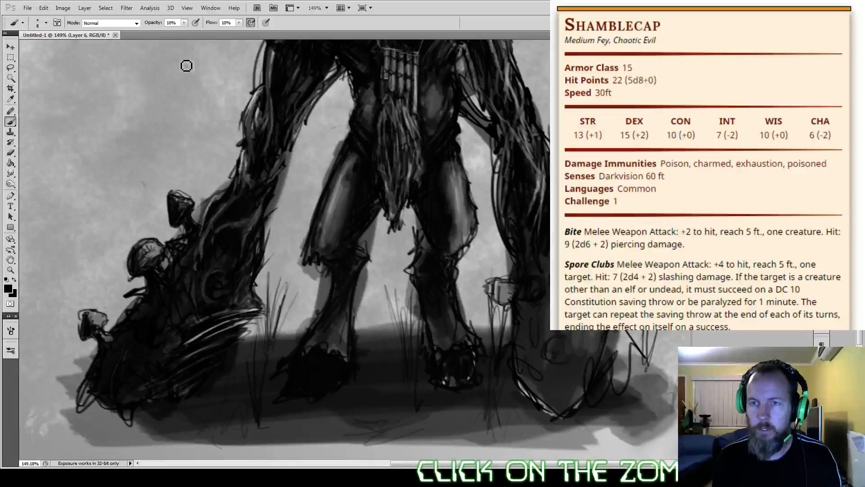
pyautogui.press('7')
pyautogui.press('5')
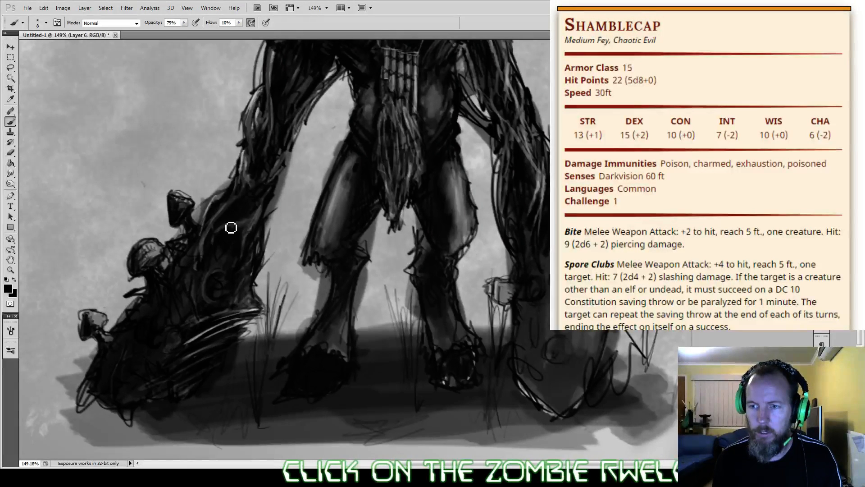
pyautogui.hotkey('shift', '0')
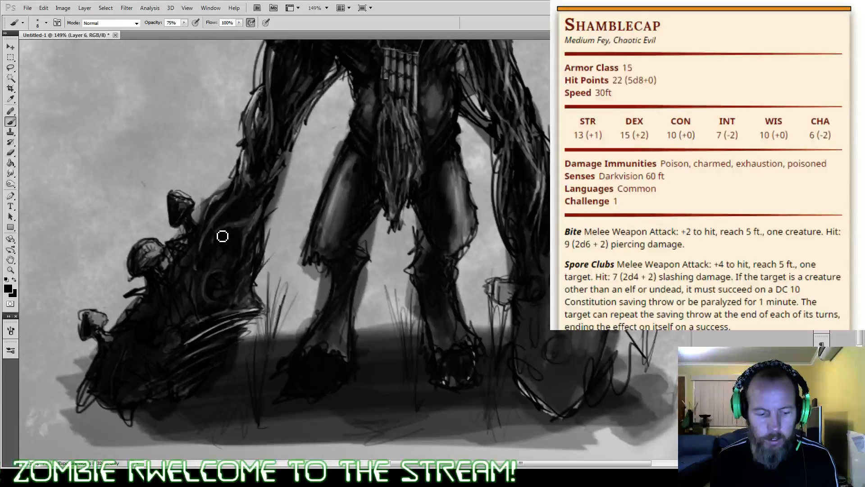
# Step: Darken the hollows between the tendrils on the left club's middle using a small black brush at 30% opacity and 100% flow
pyautogui.press('1')
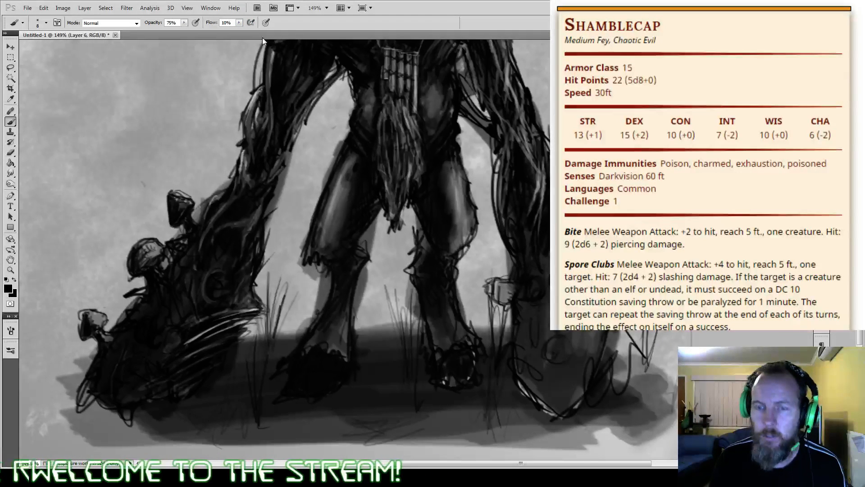
pyautogui.press('8')
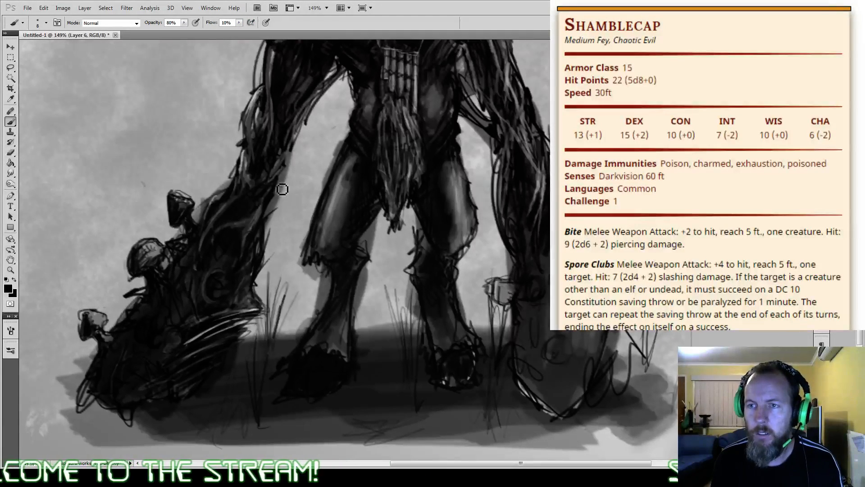
pyautogui.press('2')
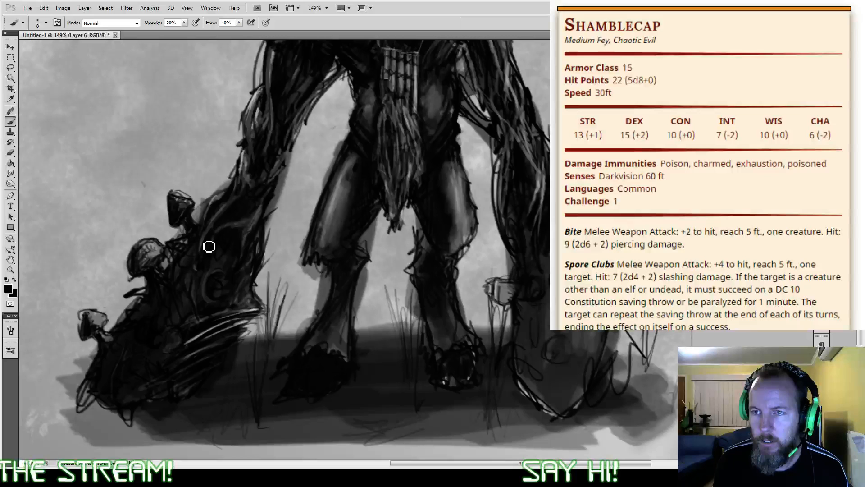
pyautogui.press('3')
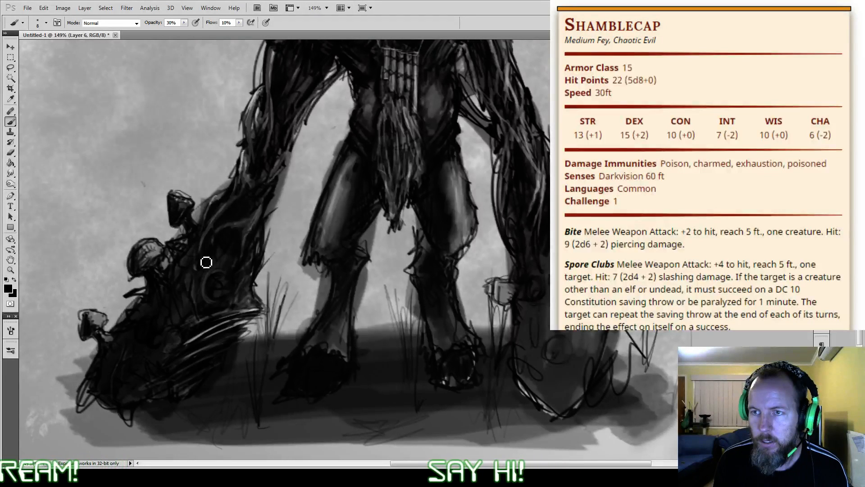
pyautogui.click(239, 23)
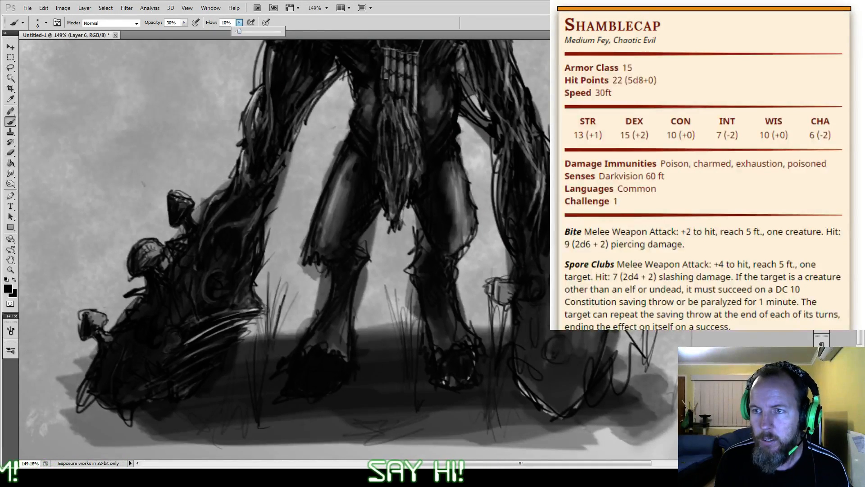
pyautogui.moveTo(238, 32); pyautogui.dragTo(281, 31)
pyautogui.click(212, 233)
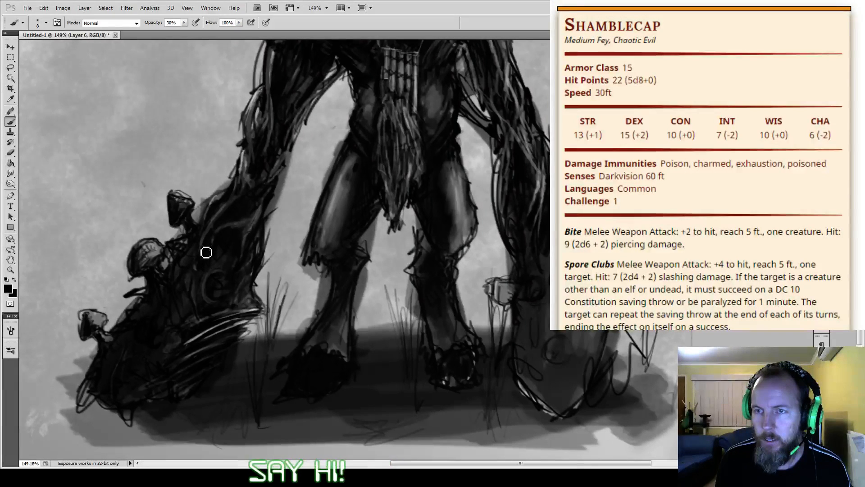
# Step: Paint pale curling tendrils across the upper left club with a small white brush at 50% opacity
pyautogui.press('5')
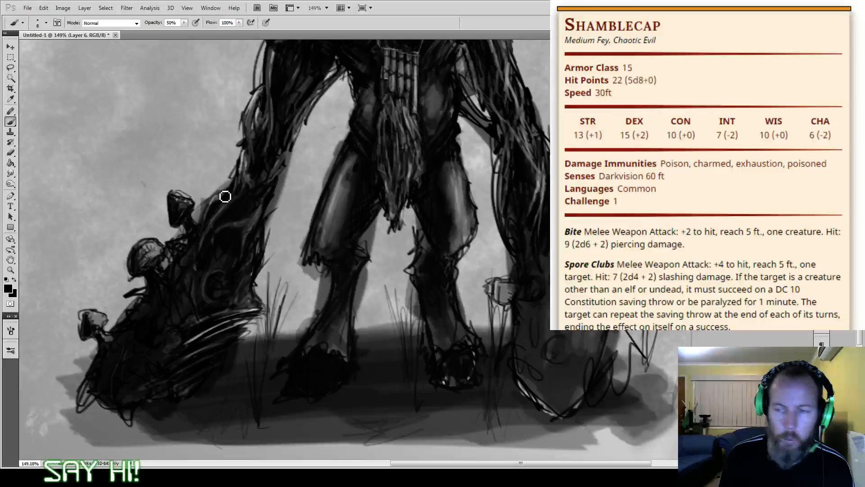
pyautogui.press('x')
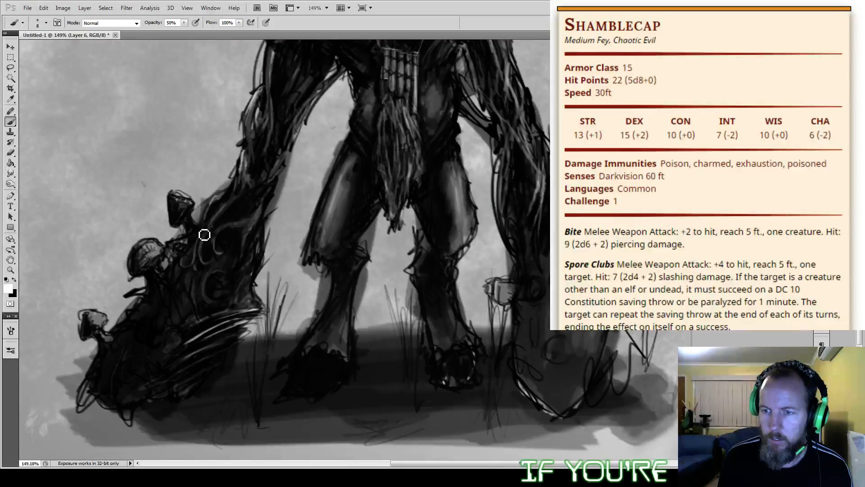
pyautogui.moveTo(243, 280); pyautogui.dragTo(252, 241)
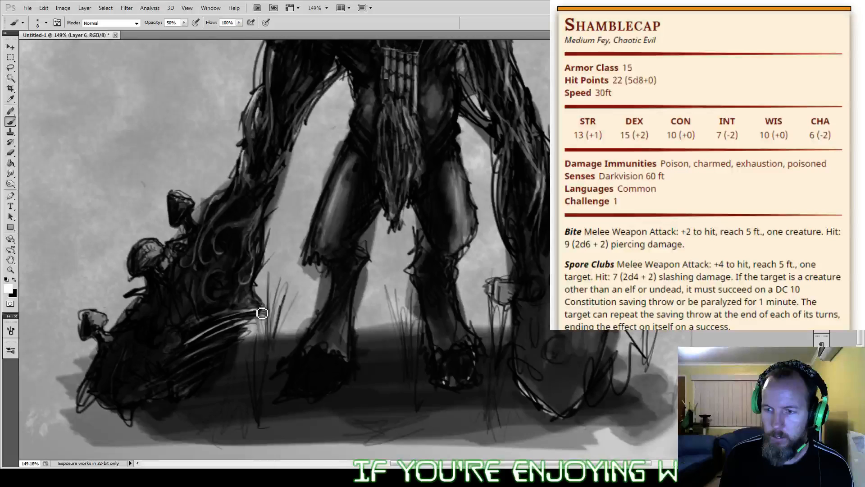
# Step: Darken the bristles beneath the left club's ridge with black at 50% opacity, enlarging the brush to 30 px
pyautogui.press('x')
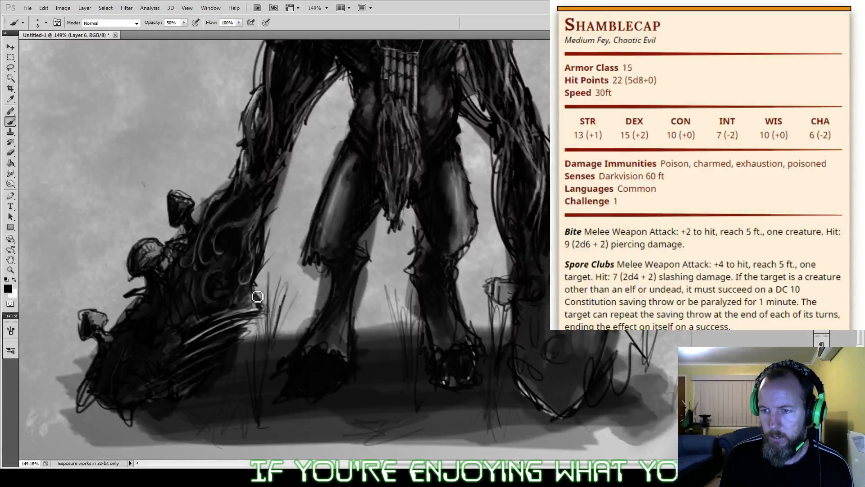
pyautogui.moveTo(257, 297)
pyautogui.mouseDown()
pyautogui.moveTo(263, 312)
pyautogui.moveTo(197, 342)
pyautogui.mouseUp()
pyautogui.moveTo(246, 326); pyautogui.dragTo(218, 334)
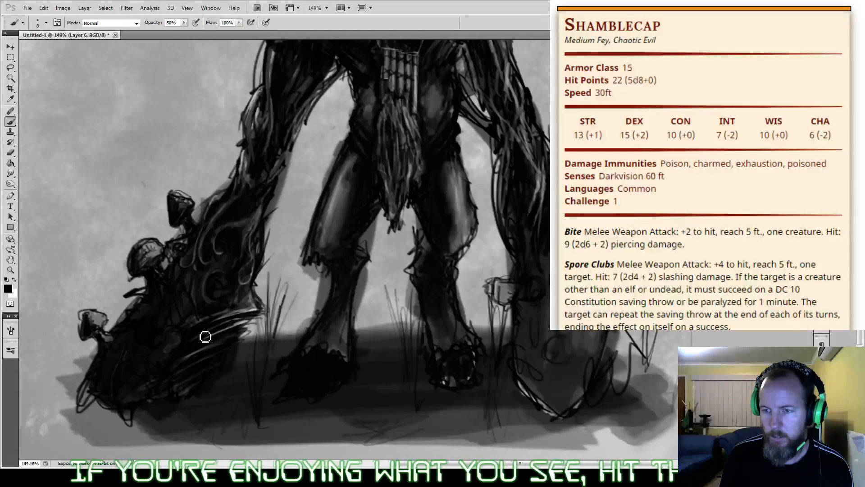
pyautogui.press(']')
pyautogui.press(']')
pyautogui.press(']')
pyautogui.press(']')
pyautogui.press(']')
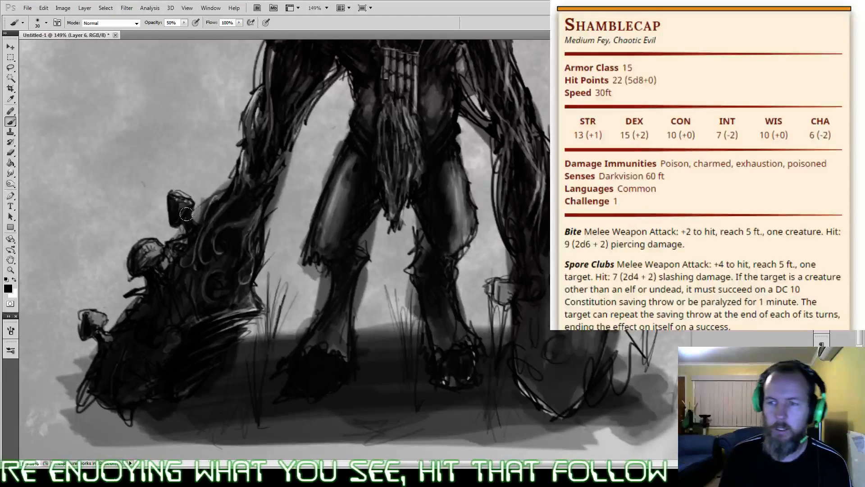
# Step: Highlight the left club's mushroom caps and the round growth above its ridge with a 9 px white brush at 30% opacity
pyautogui.press('x')
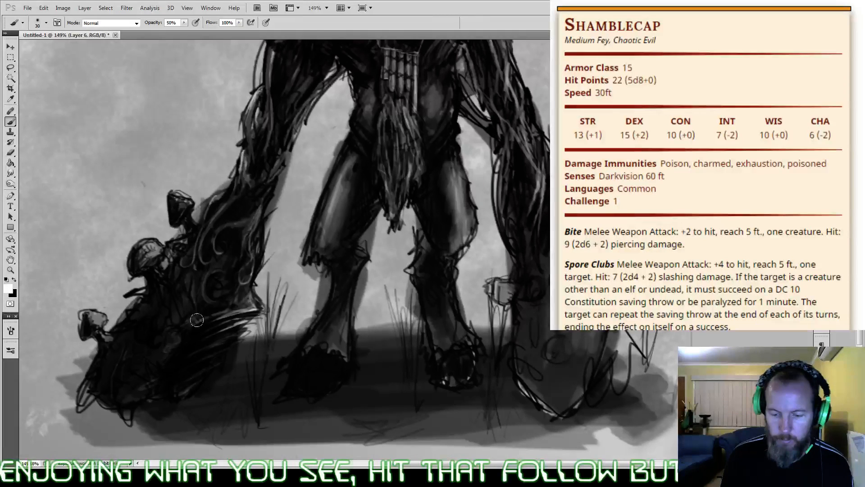
pyautogui.press('[')
pyautogui.press('[')
pyautogui.press('[')
pyautogui.press('[')
pyautogui.press('[')
pyautogui.press('3')
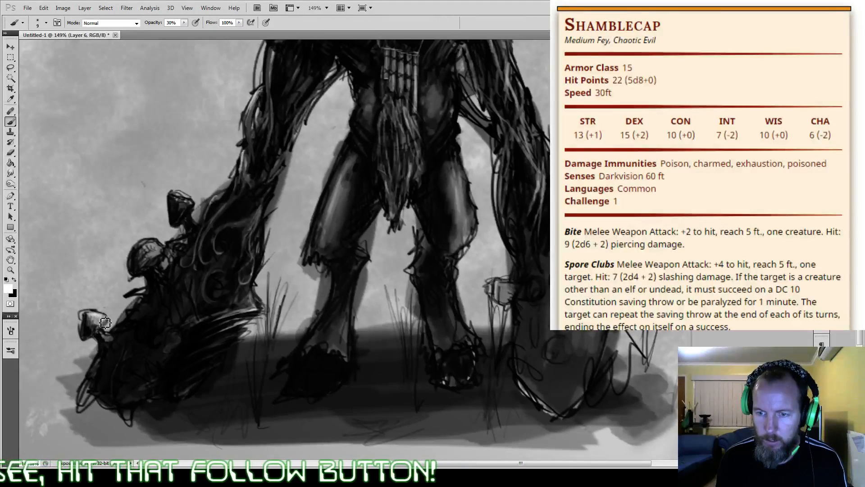
pyautogui.moveTo(92, 319); pyautogui.dragTo(103, 325)
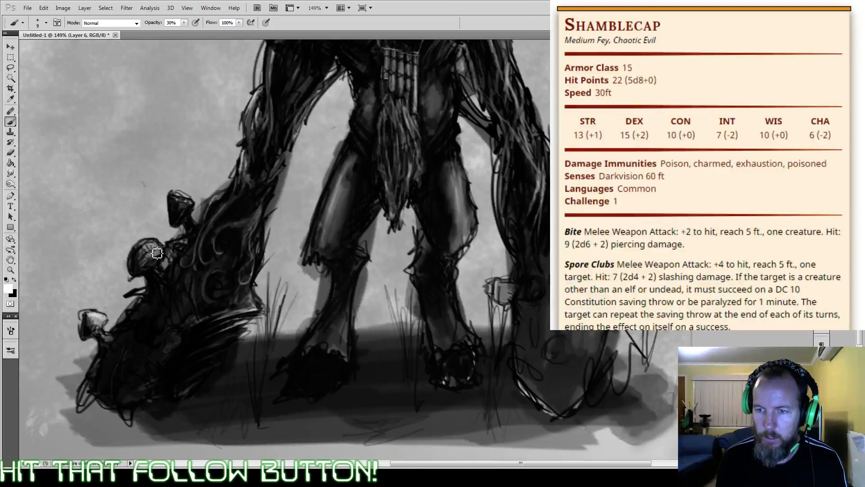
pyautogui.moveTo(156, 253)
pyautogui.mouseDown()
pyautogui.moveTo(151, 246)
pyautogui.moveTo(157, 262)
pyautogui.mouseUp()
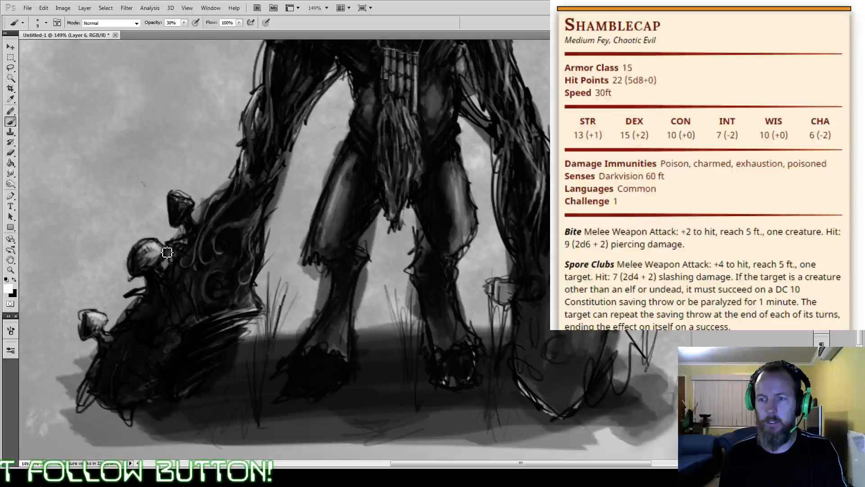
pyautogui.moveTo(167, 252); pyautogui.dragTo(149, 251)
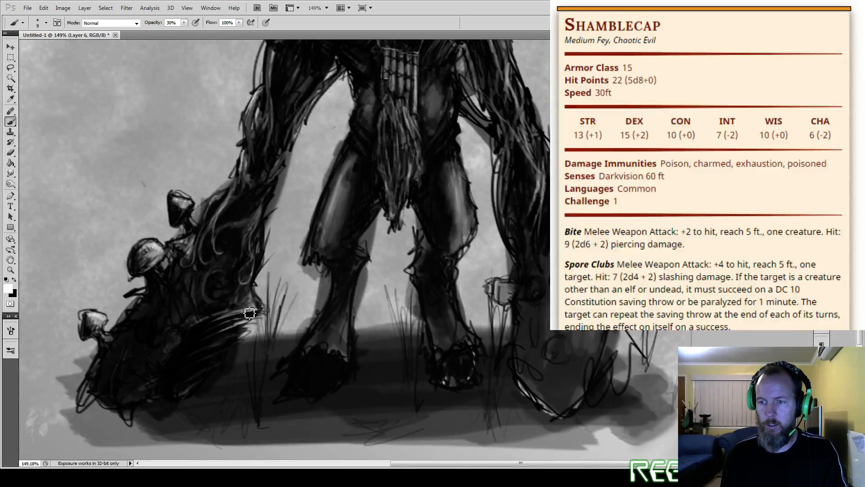
pyautogui.moveTo(218, 286)
pyautogui.mouseDown()
pyautogui.moveTo(211, 287)
pyautogui.moveTo(220, 305)
pyautogui.mouseUp()
# Step: Add faint light strokes beside the left club's round growth with a 5 px white brush at 10% opacity
pyautogui.press('1')
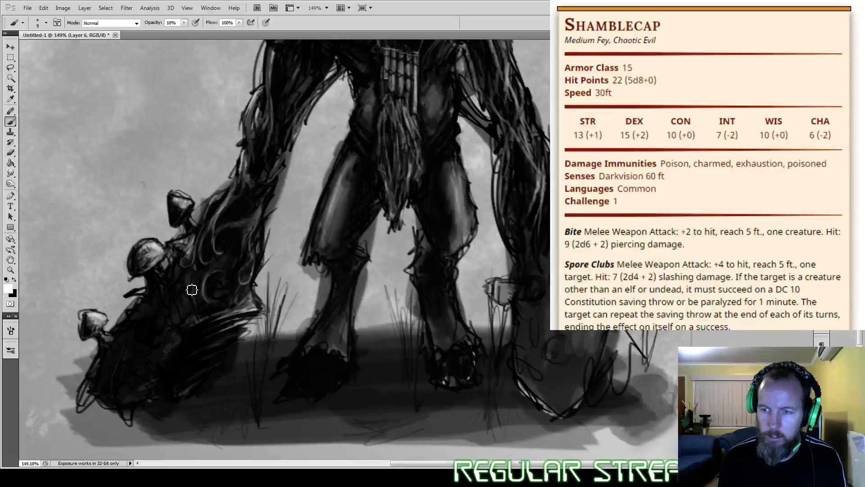
pyautogui.press('[')
pyautogui.press('[')
pyautogui.press('[')
pyautogui.press('[')
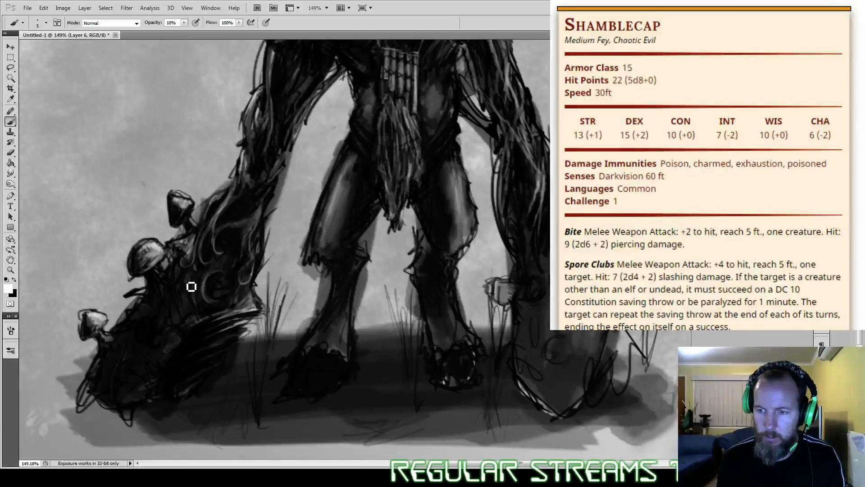
pyautogui.moveTo(187, 294); pyautogui.dragTo(199, 328)
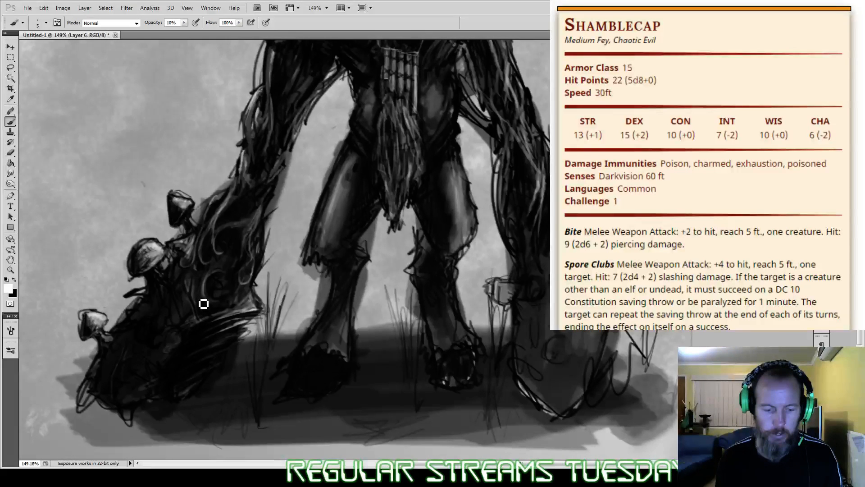
pyautogui.press('6')
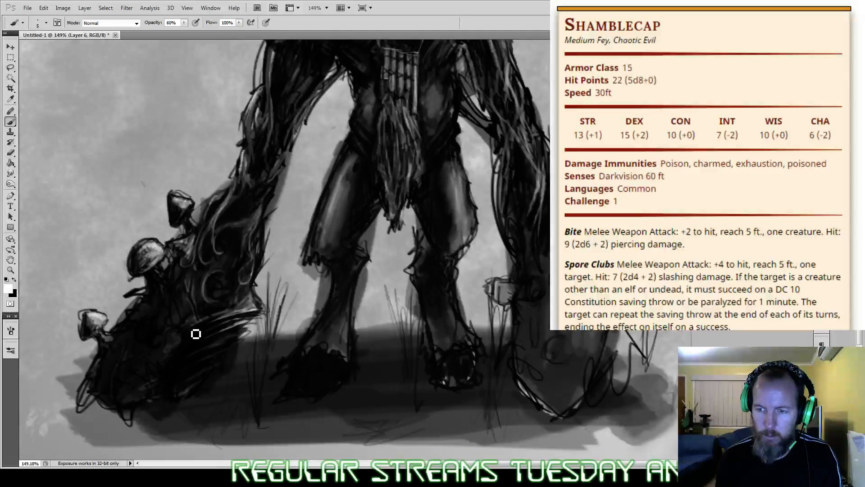
pyautogui.moveTo(186, 332); pyautogui.dragTo(184, 325)
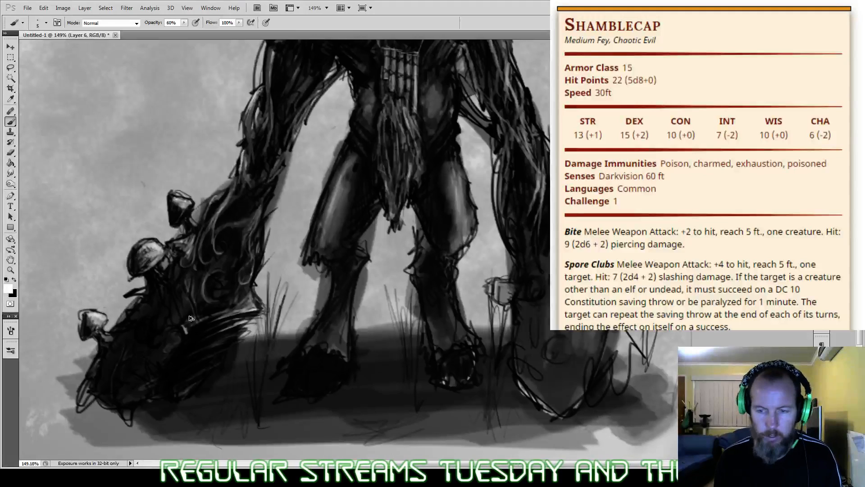
pyautogui.hotkey('ctrl', 'z')
# Step: Paint bright spots and curved highlights on the left club's growths and ridge edge with a 10 px white brush at 60% opacity
pyautogui.press('x')
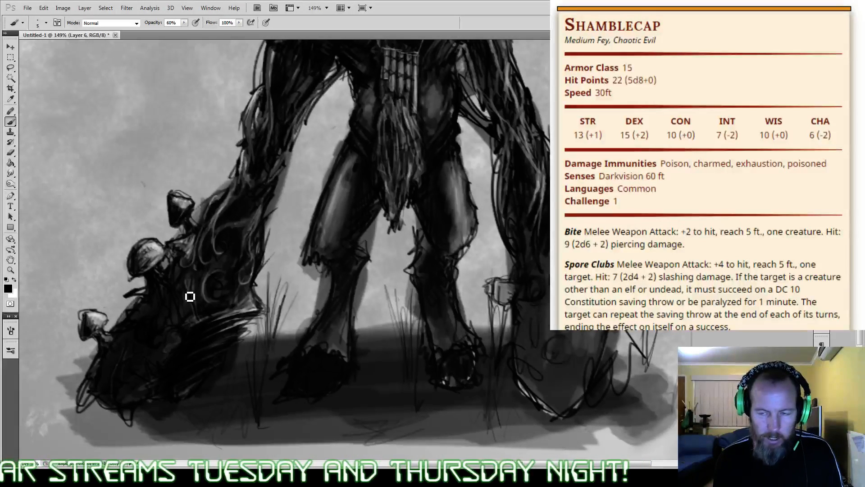
pyautogui.press('x')
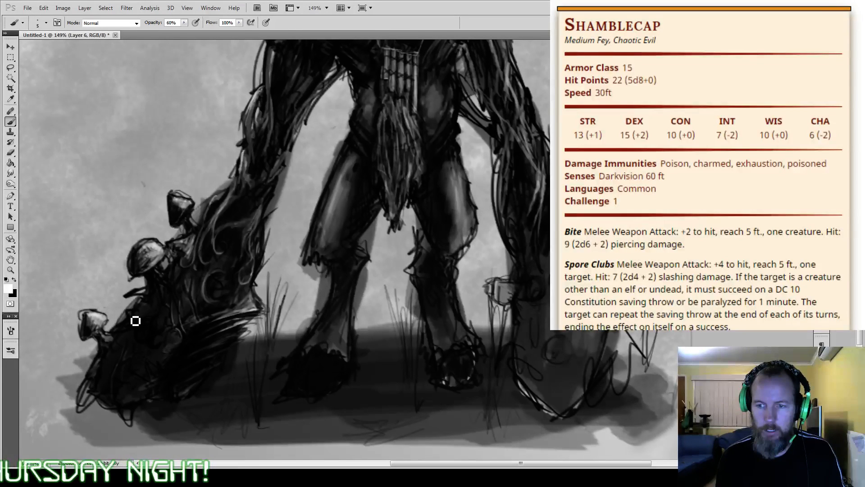
pyautogui.press(']')
pyautogui.press(']')
pyautogui.press(']')
pyautogui.press(']')
pyautogui.press(']')
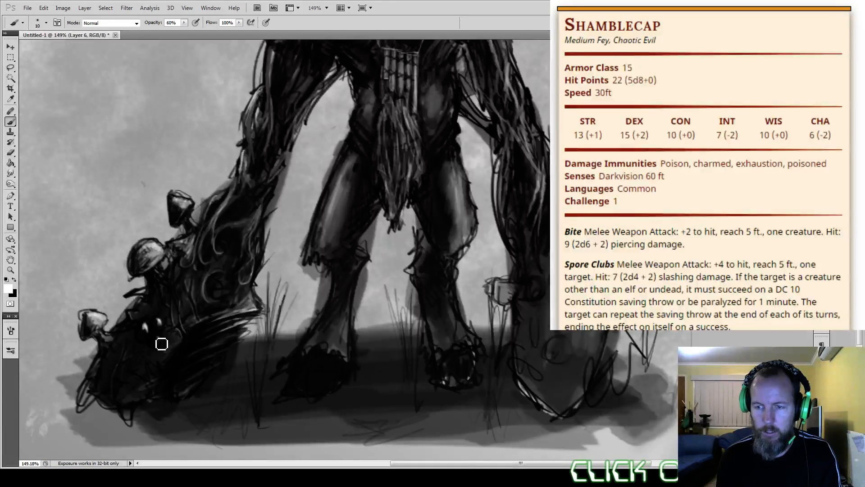
pyautogui.moveTo(153, 251); pyautogui.dragTo(162, 261)
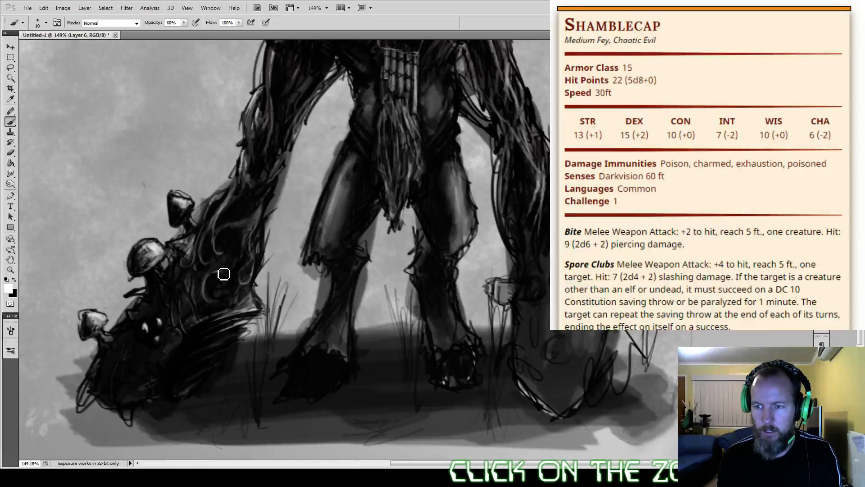
pyautogui.moveTo(235, 315); pyautogui.dragTo(252, 310)
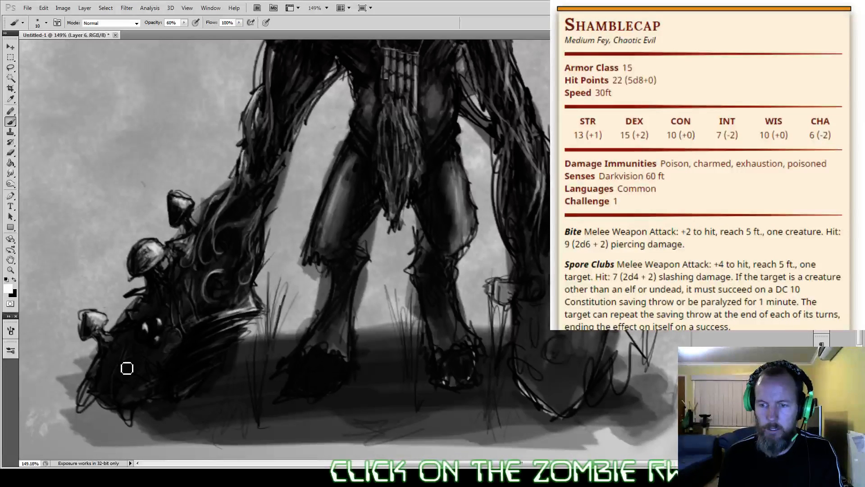
pyautogui.moveTo(133, 363)
pyautogui.mouseDown()
pyautogui.moveTo(117, 388)
pyautogui.moveTo(135, 361)
pyautogui.mouseUp()
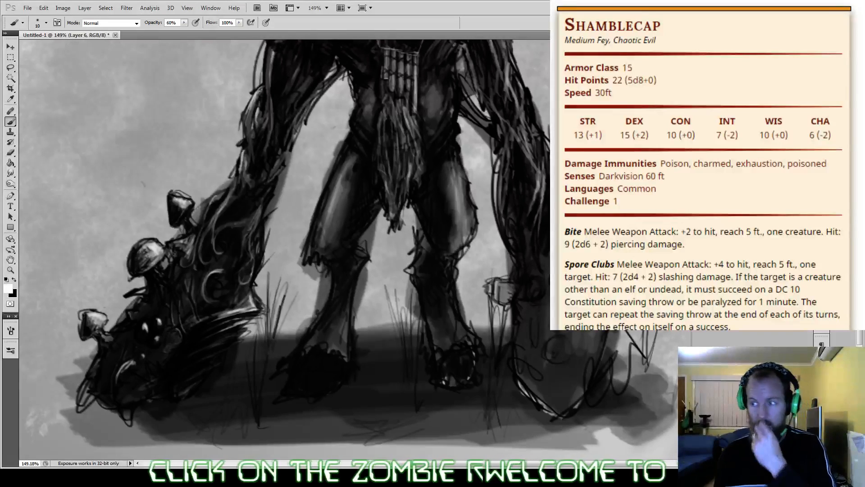
# Step: Review the whole creature at 100% zoom
pyautogui.moveTo(514, 249)
pyautogui.mouseDown()
pyautogui.moveTo(627, 359)
pyautogui.moveTo(585, 391)
pyautogui.moveTo(514, 240)
pyautogui.moveTo(545, 315)
pyautogui.moveTo(520, 484)
pyautogui.moveTo(548, 477)
pyautogui.mouseUp()
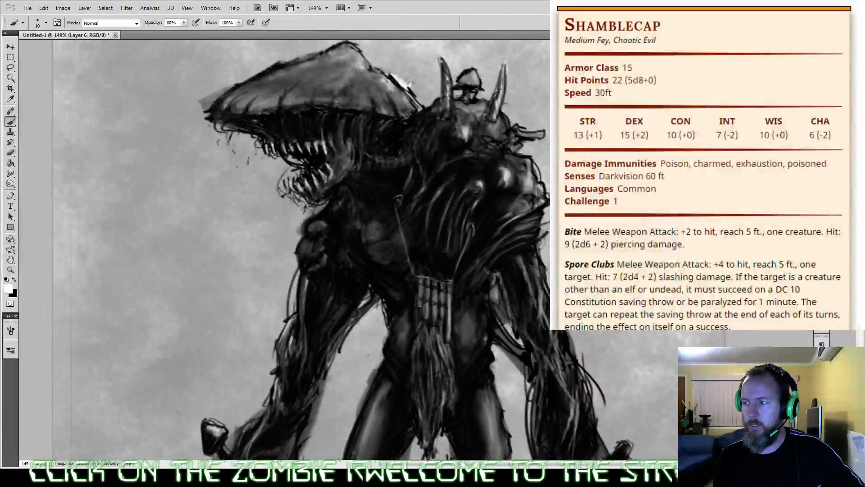
pyautogui.hotkey('ctrl', '-')
pyautogui.hotkey('ctrl', '-')
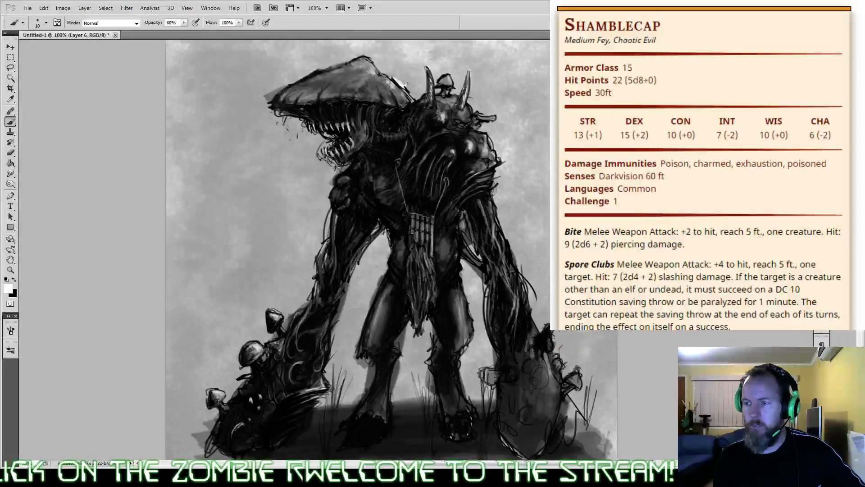
pyautogui.scroll(1, 354, 250)
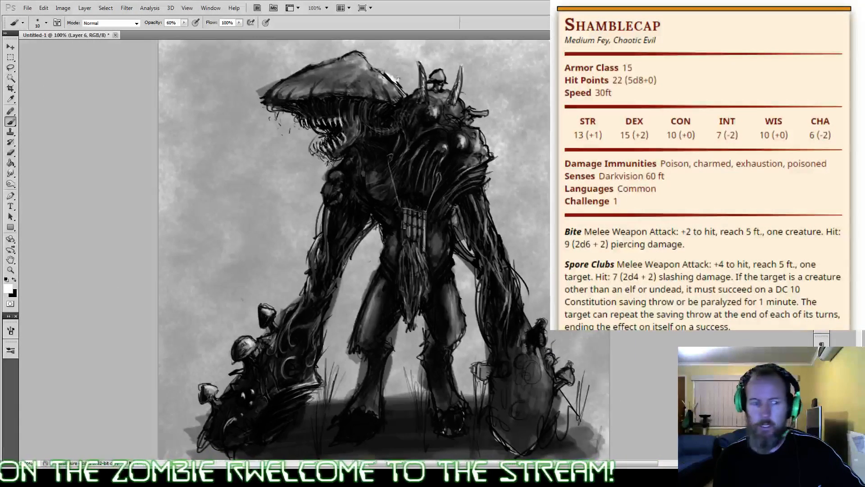